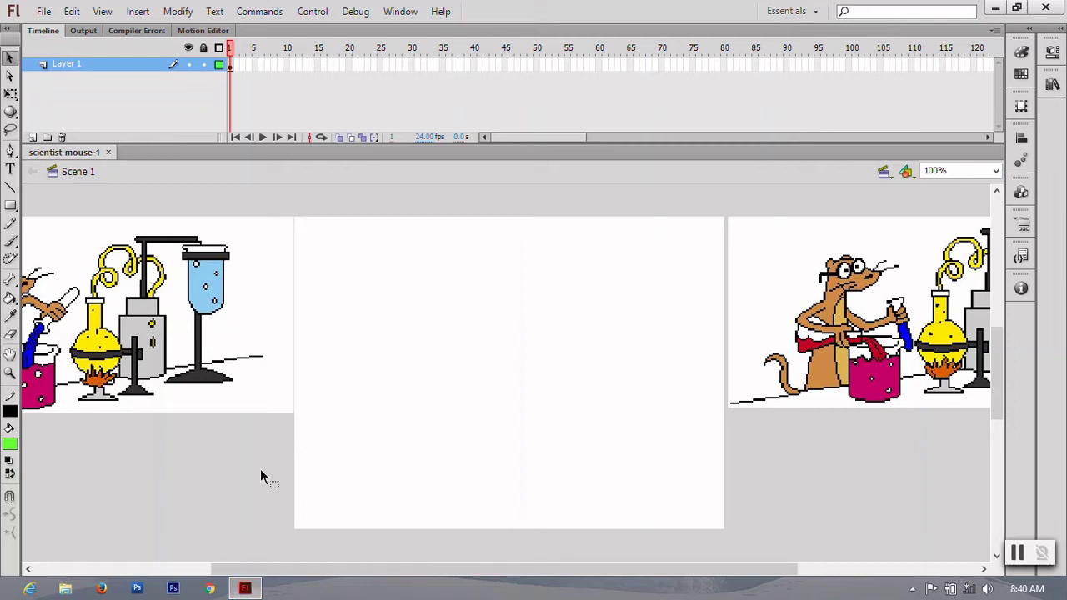
# Cancel a new-symbol attempt, zoom the stage to 200% and bring the scientist mouse reference into view.
pyautogui.click(10, 152)
pyautogui.moveTo(618, 568); pyautogui.dragTo(707, 567)
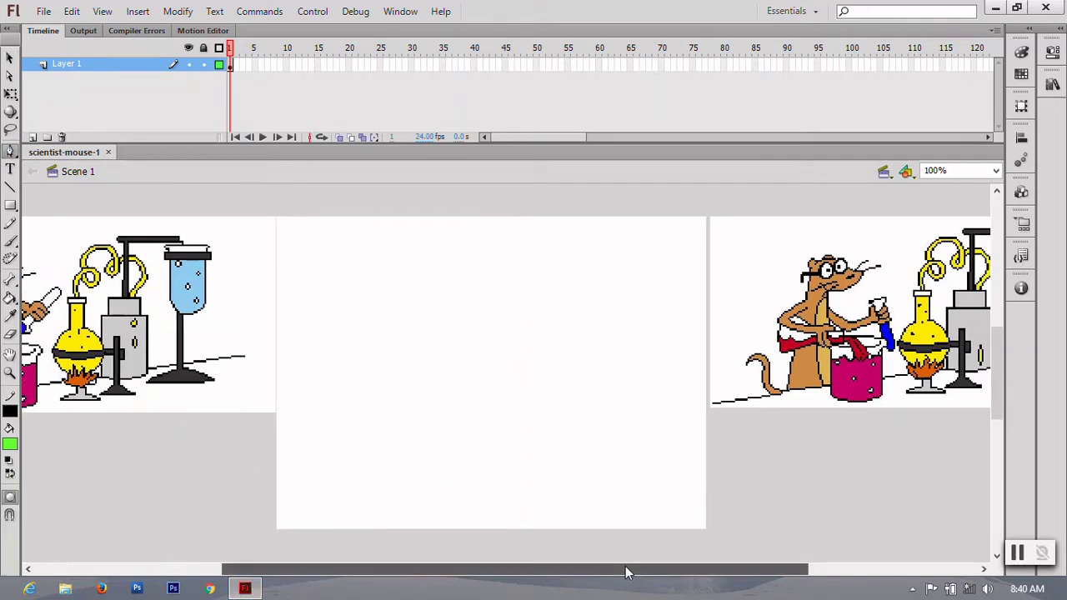
pyautogui.click(138, 12)
pyautogui.click(167, 28)
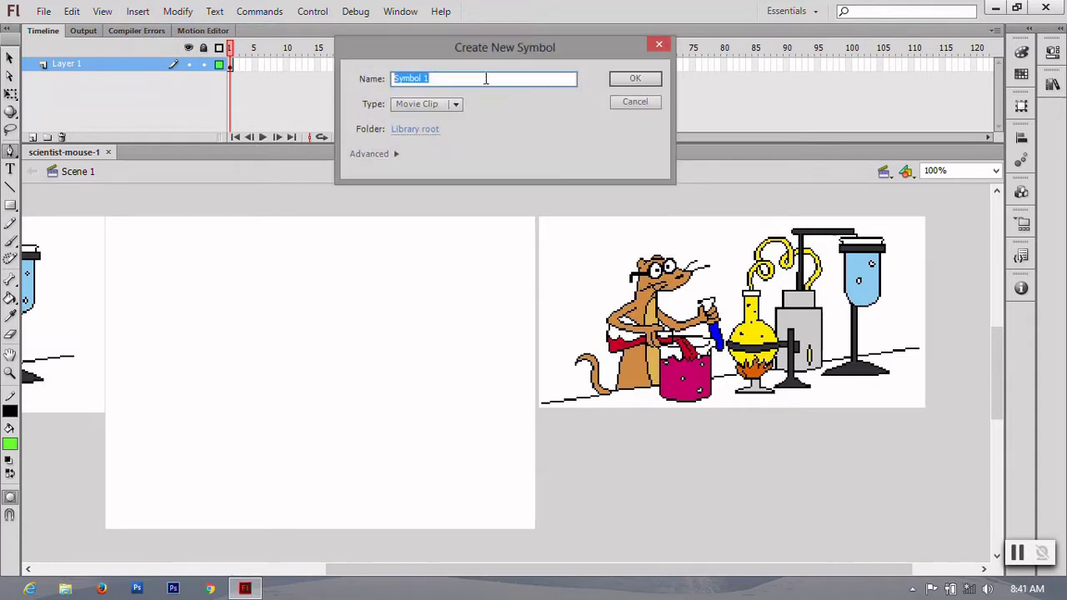
pyautogui.click(660, 47)
pyautogui.hotkey('ctrl', '=')
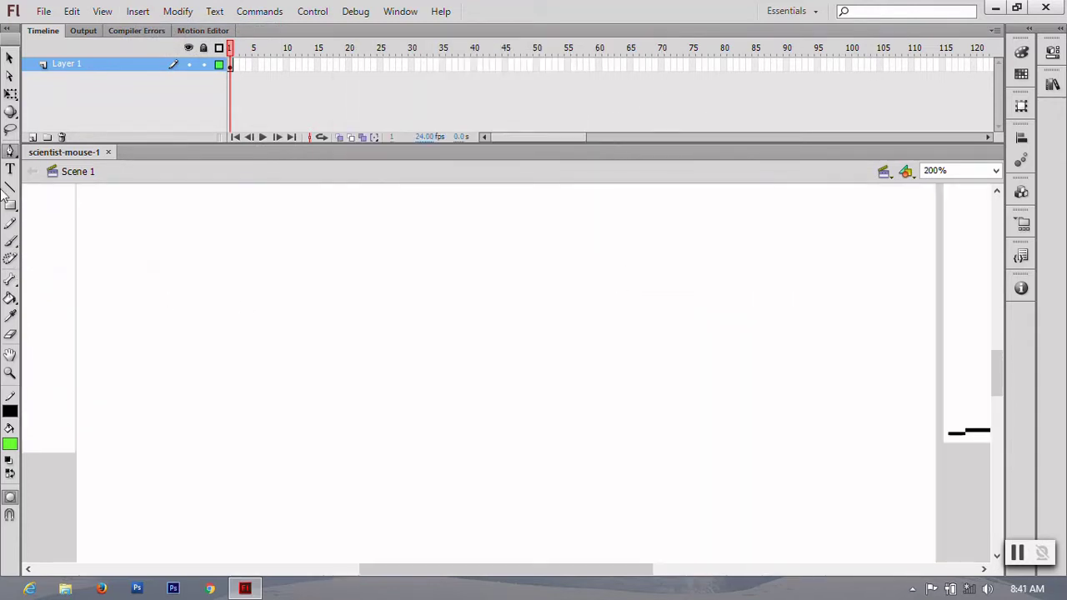
pyautogui.press('v')
pyautogui.moveTo(562, 372); pyautogui.dragTo(173, 468)
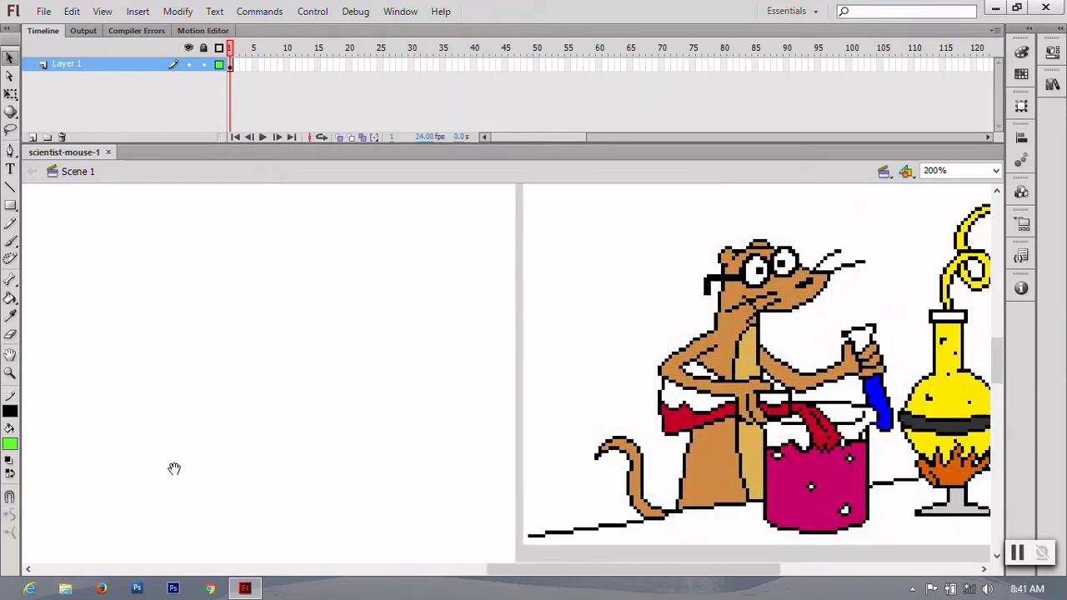
# Pen-trace the curved head outline with sharp corners at the snout tip and neck.
pyautogui.click(10, 151)
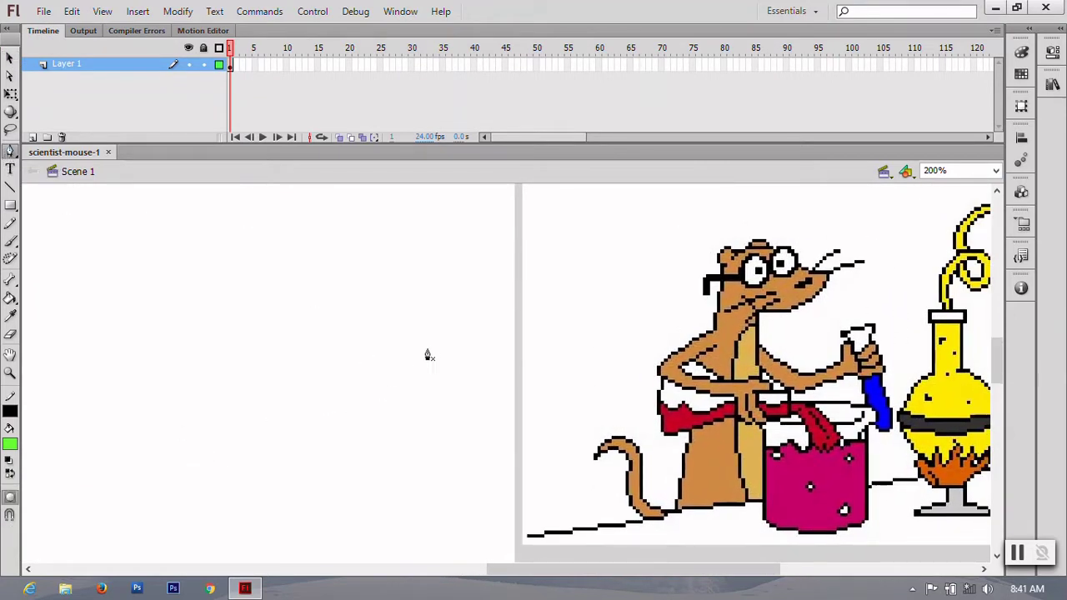
pyautogui.click(312, 254)
pyautogui.moveTo(370, 300); pyautogui.dragTo(369, 295)
pyautogui.moveTo(393, 282); pyautogui.dragTo(414, 277)
pyautogui.click(393, 282)
pyautogui.moveTo(333, 317); pyautogui.dragTo(293, 317)
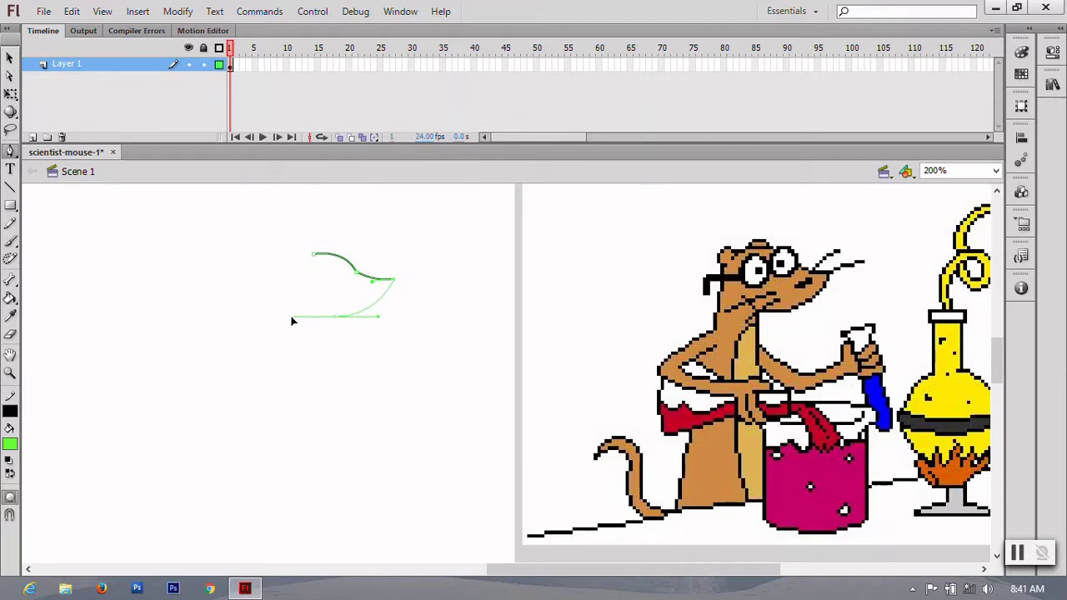
pyautogui.click(332, 319)
# Trace the front edge, ground line, curved back and ear, closing the outline at its start.
pyautogui.click(349, 523)
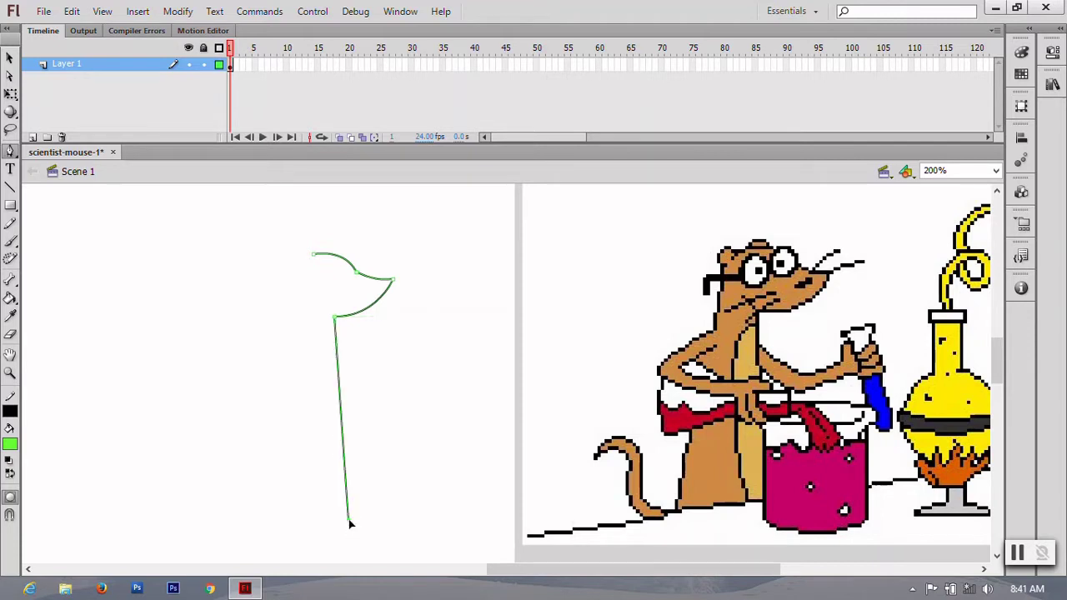
pyautogui.click(259, 533)
pyautogui.moveTo(267, 363); pyautogui.dragTo(275, 287)
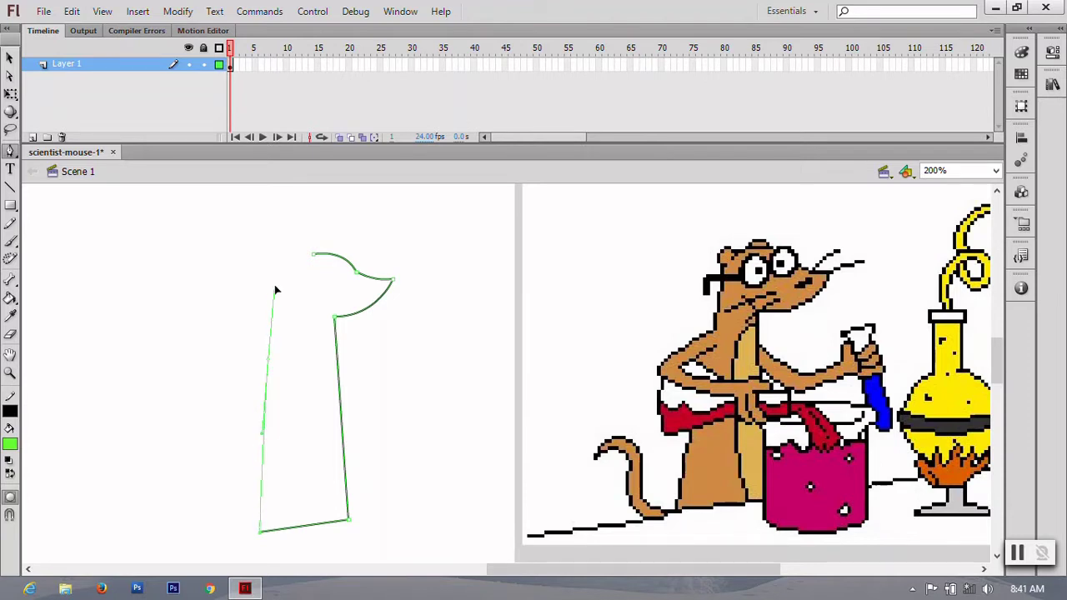
pyautogui.click(268, 363)
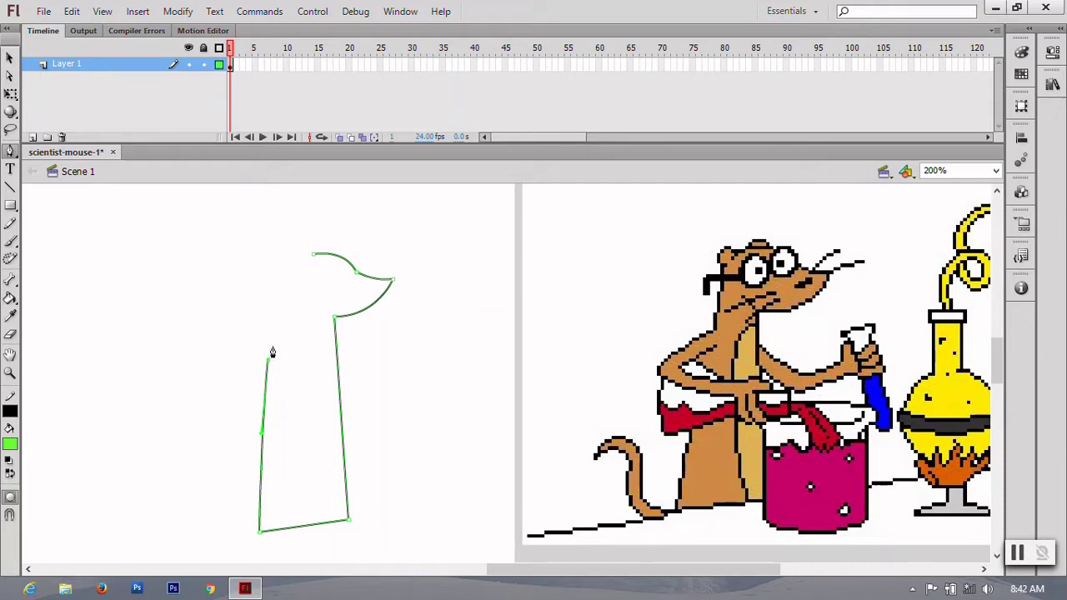
pyautogui.click(290, 258)
pyautogui.moveTo(283, 257); pyautogui.dragTo(284, 254)
pyautogui.click(287, 263)
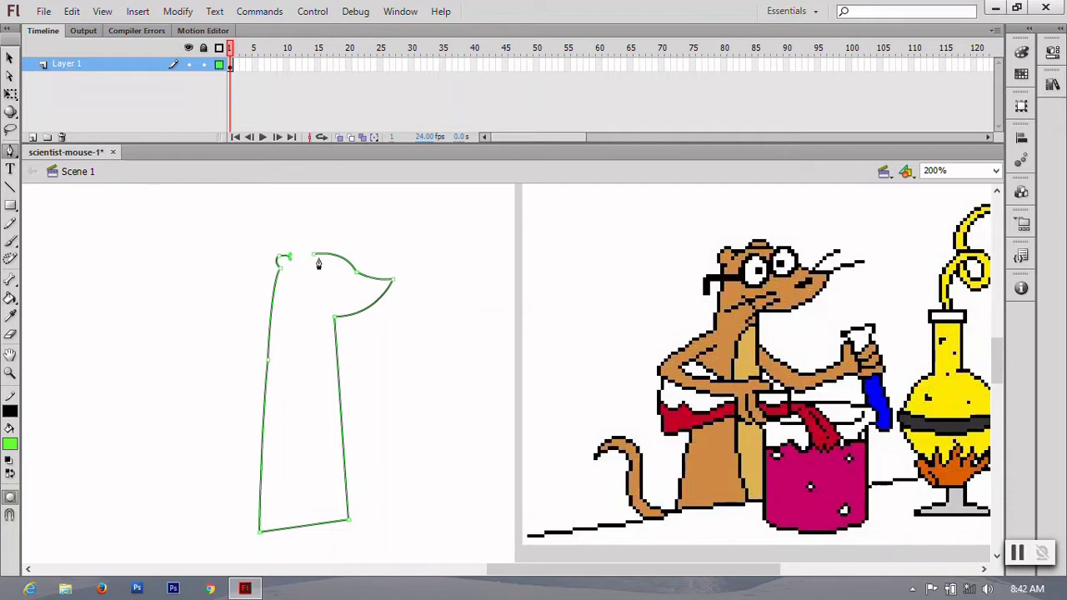
pyautogui.click(322, 265)
pyautogui.click(9, 57)
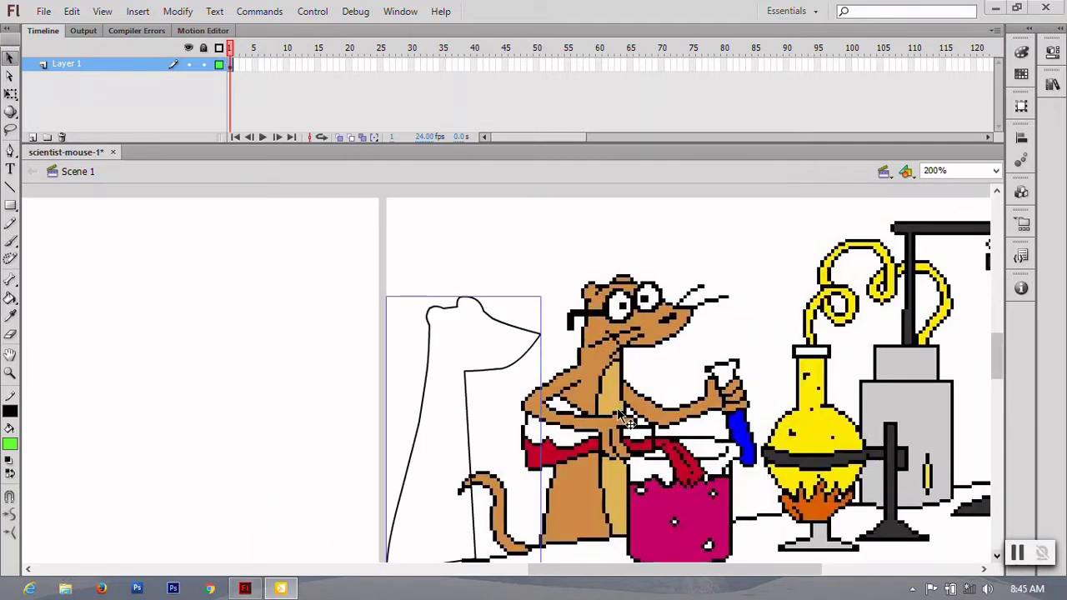
# Fill the mouse outline with brown using the Paint Bucket.
pyautogui.click(624, 417)
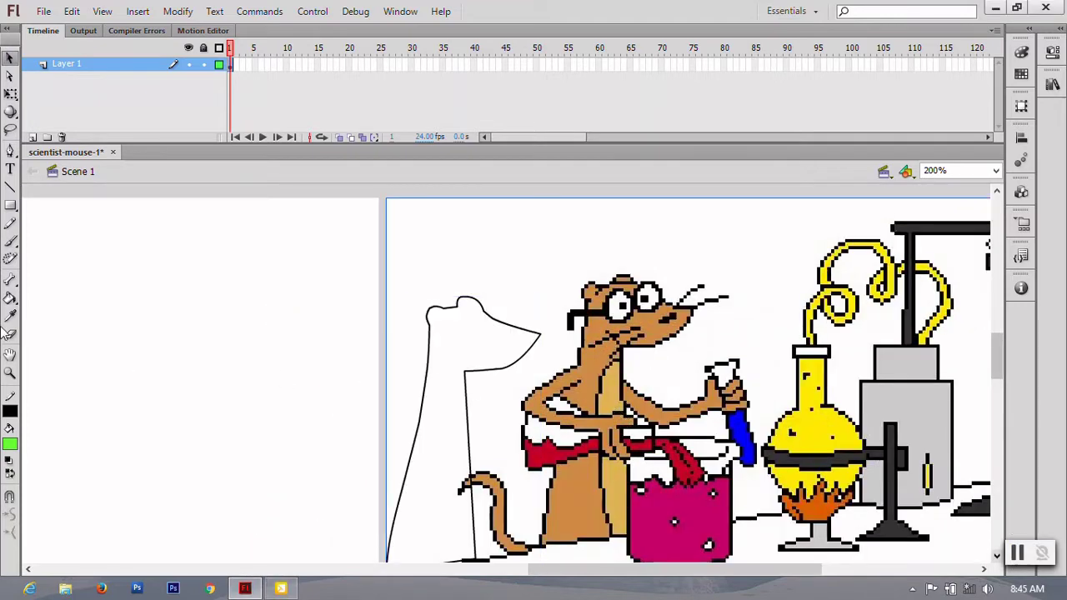
pyautogui.press('i')
pyautogui.click(567, 527)
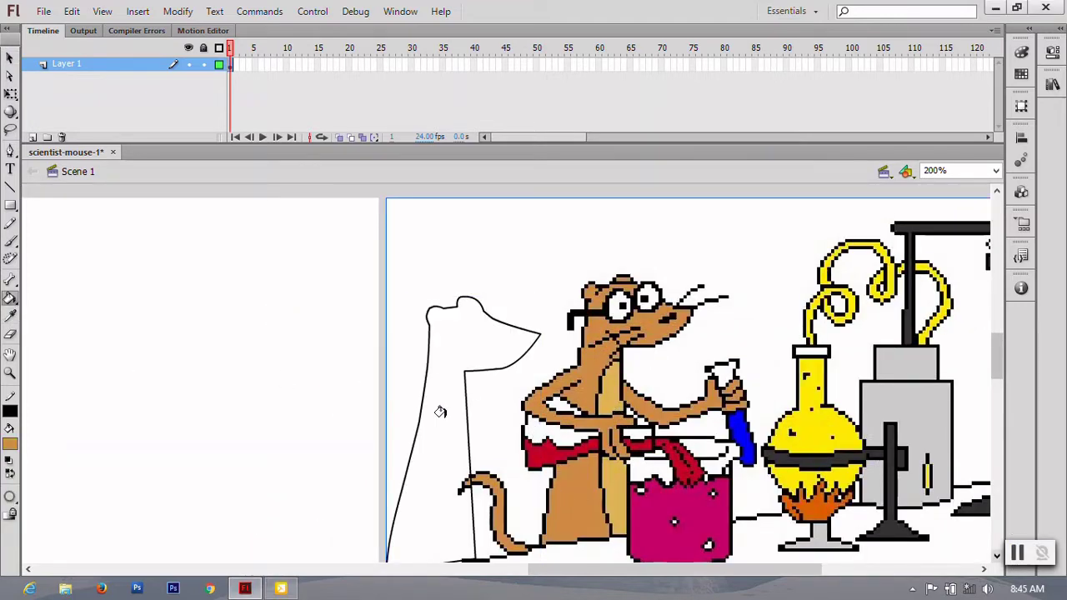
pyautogui.click(439, 410)
# Pen-draw the arm outline with its straight edge running down to the ground.
pyautogui.click(10, 153)
pyautogui.scroll(-3, 434, 481)
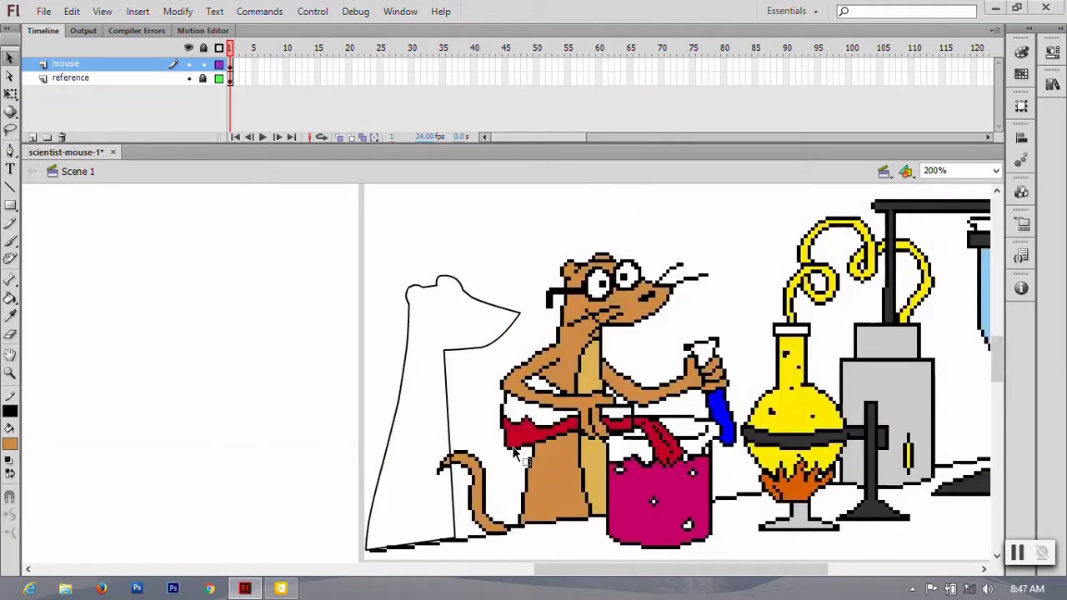
pyautogui.press('p')
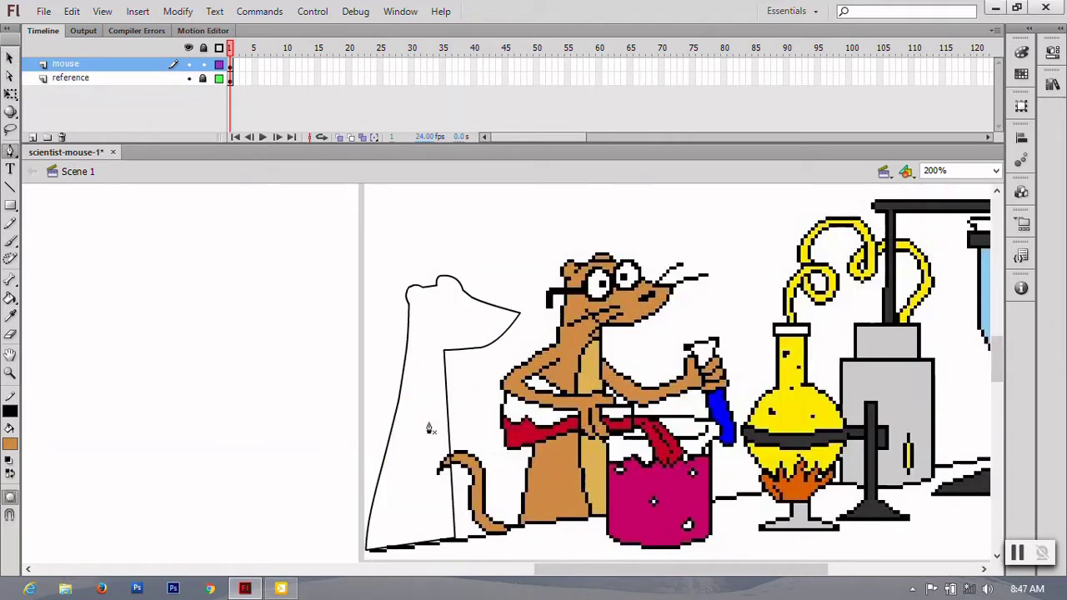
pyautogui.moveTo(445, 364)
pyautogui.mouseDown()
pyautogui.moveTo(476, 364)
pyautogui.moveTo(451, 365)
pyautogui.mouseUp()
pyautogui.click(455, 541)
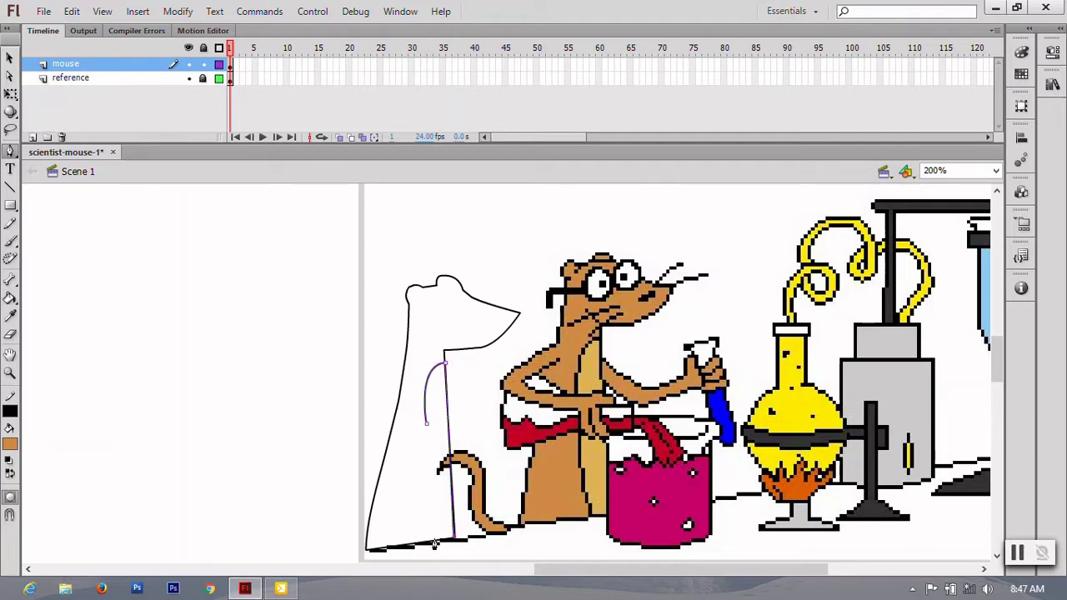
pyautogui.moveTo(427, 431); pyautogui.dragTo(421, 470)
pyautogui.click(10, 57)
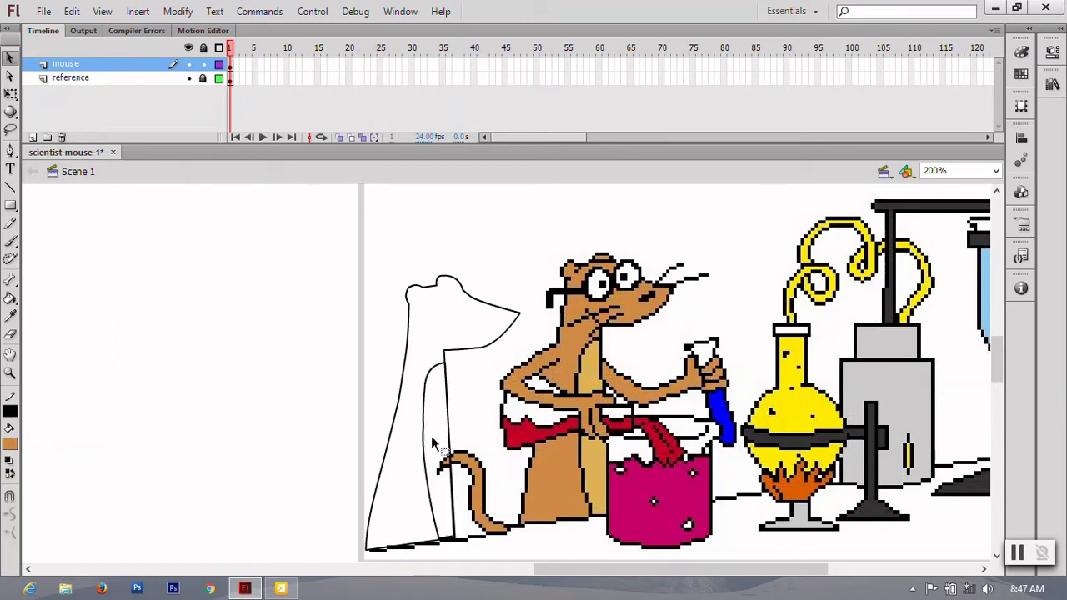
# Sample the reference's tan to fill the silhouette, and a darker tan for the body.
pyautogui.click(10, 315)
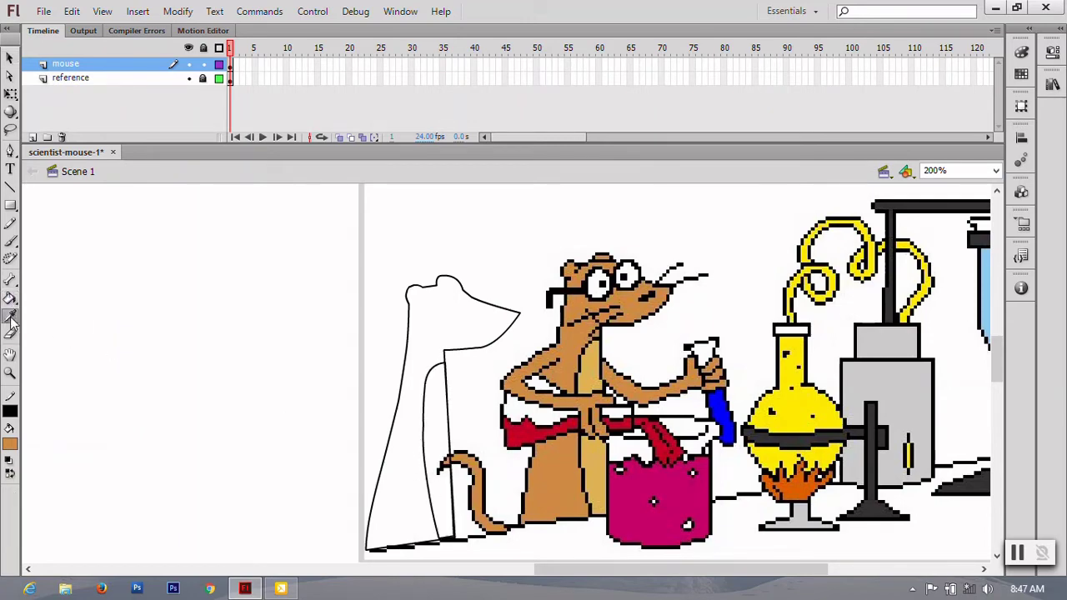
pyautogui.click(597, 470)
pyautogui.click(420, 436)
pyautogui.click(10, 59)
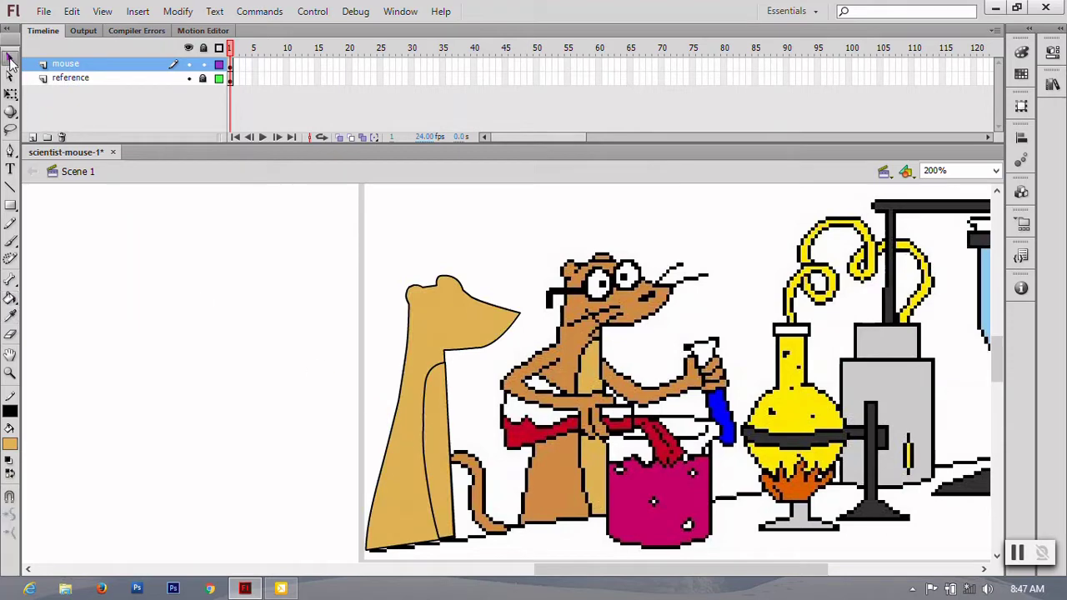
pyautogui.click(456, 372)
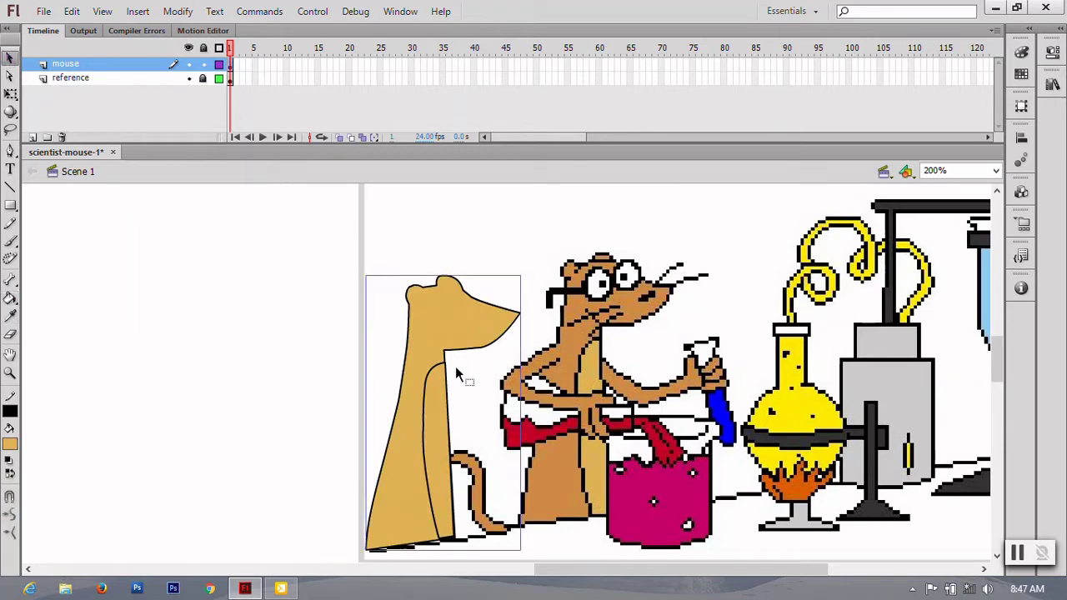
pyautogui.click(10, 315)
pyautogui.click(565, 356)
pyautogui.click(10, 58)
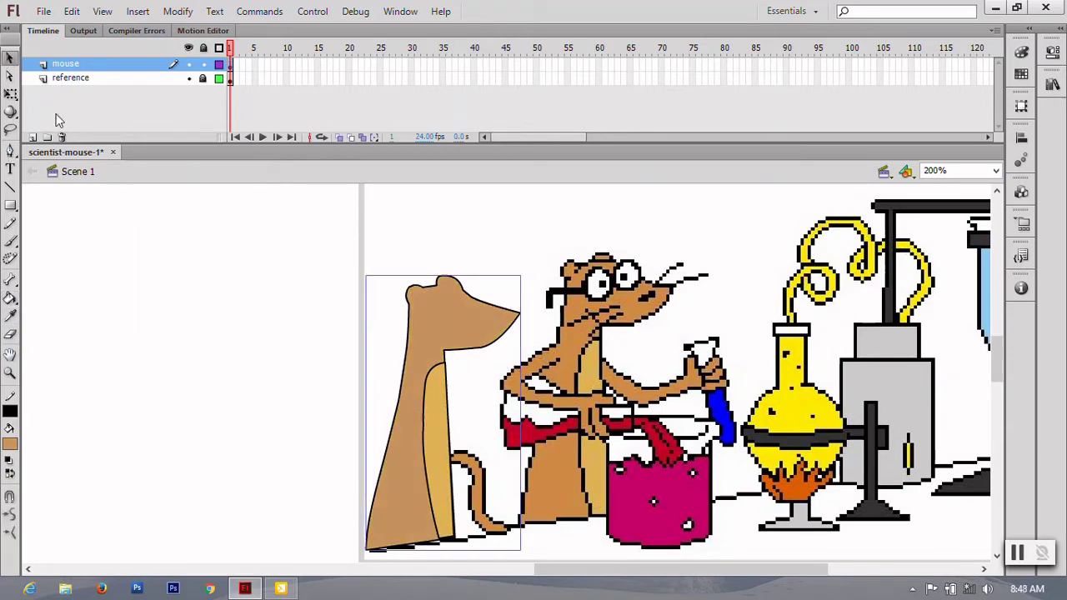
pyautogui.click(372, 307)
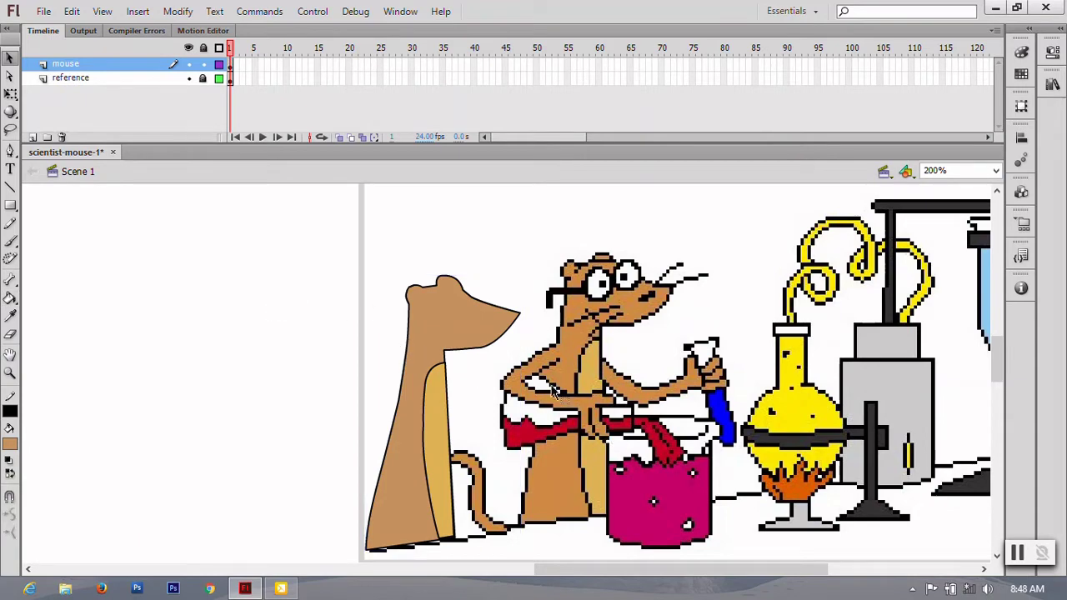
# Zoom to 400% and draw a line across the head below the ear.
pyautogui.hotkey('ctrl', '=')
pyautogui.scroll(1, 355, 355)
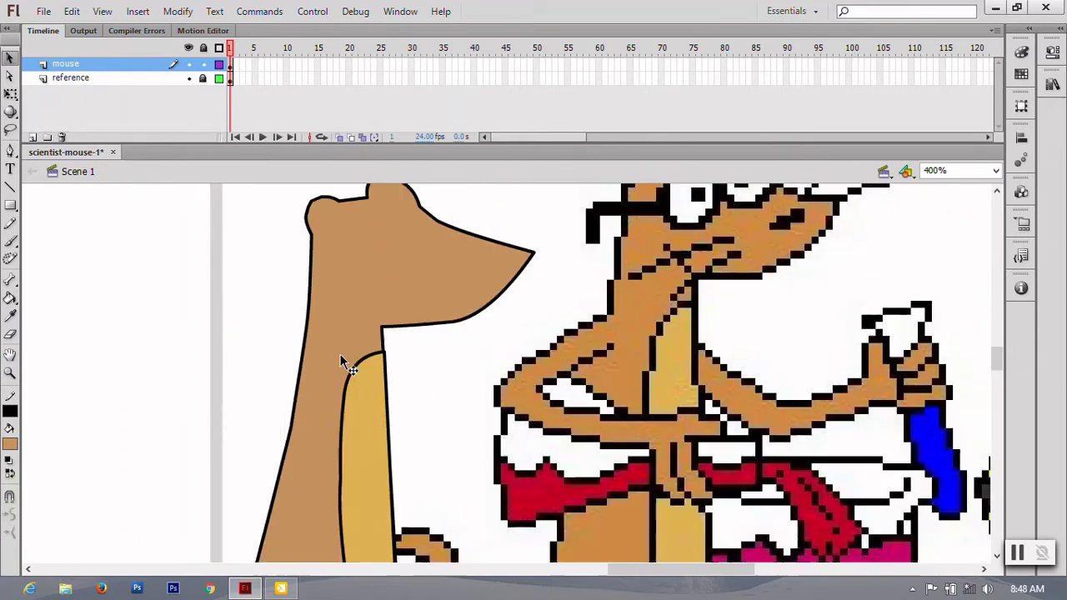
pyautogui.scroll(3, 334, 358)
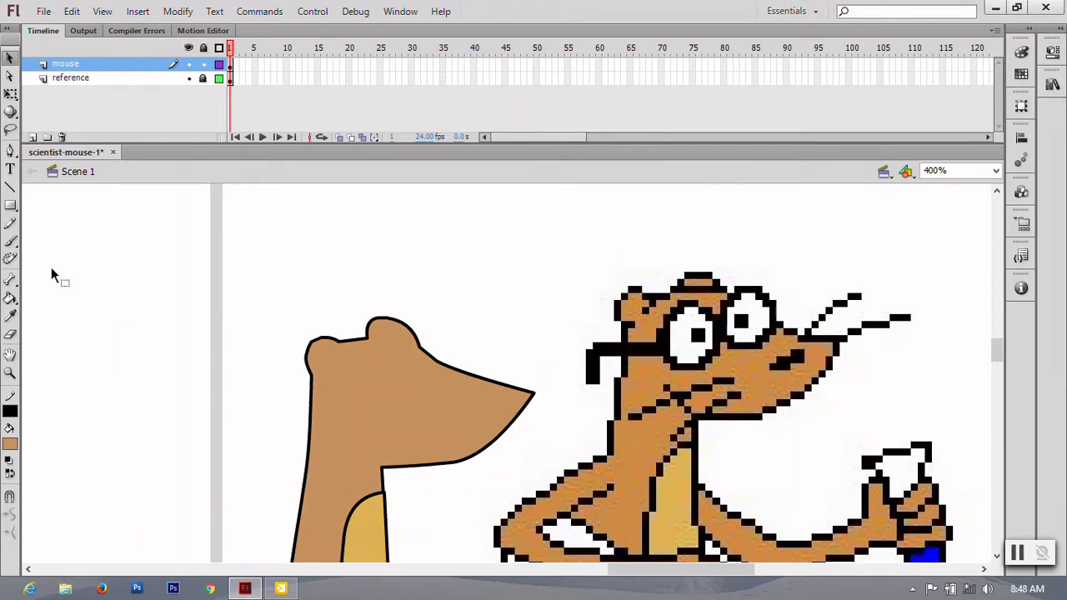
pyautogui.click(10, 187)
pyautogui.moveTo(312, 374)
pyautogui.mouseDown()
pyautogui.moveTo(420, 350)
pyautogui.moveTo(345, 351)
pyautogui.mouseUp()
pyautogui.press('v')
# Draw two whiskers out from the snout and bend each into a curve.
pyautogui.press('n')
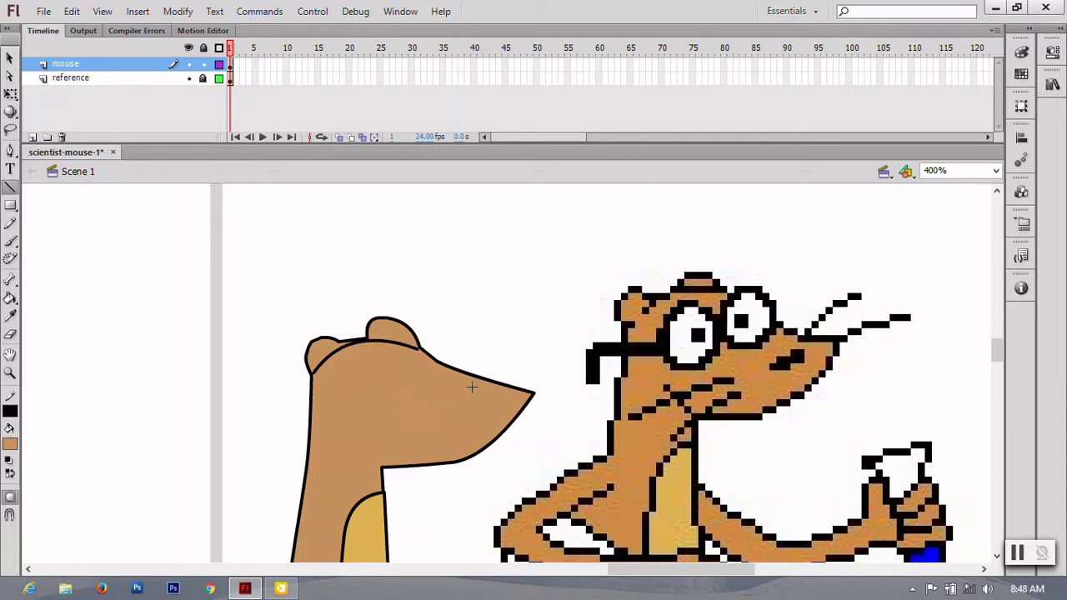
pyautogui.moveTo(485, 378); pyautogui.dragTo(549, 334)
pyautogui.press('v')
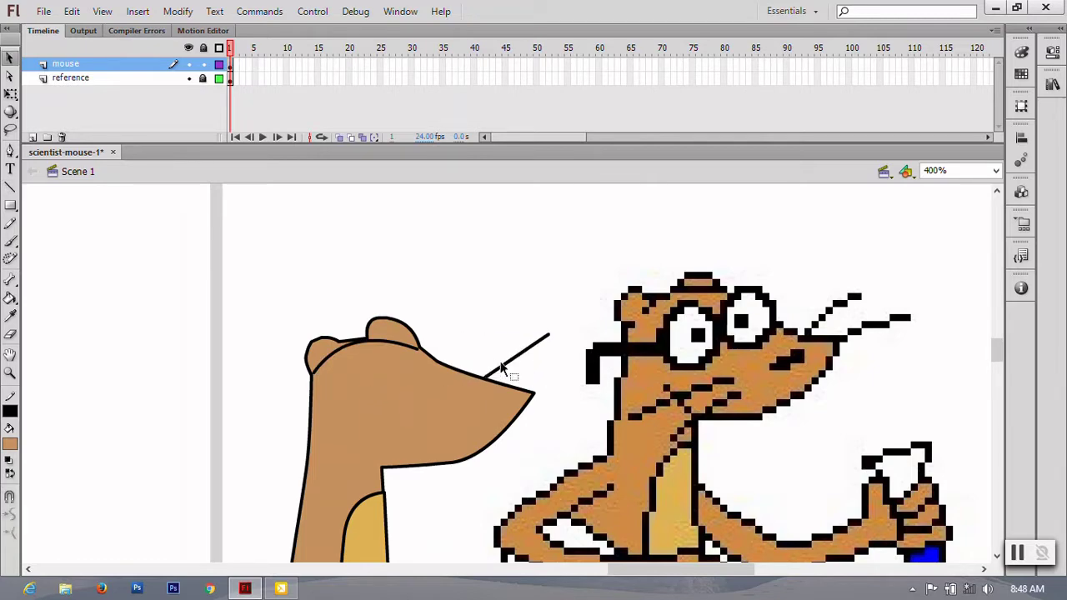
pyautogui.moveTo(542, 338); pyautogui.dragTo(543, 331)
pyautogui.press('n')
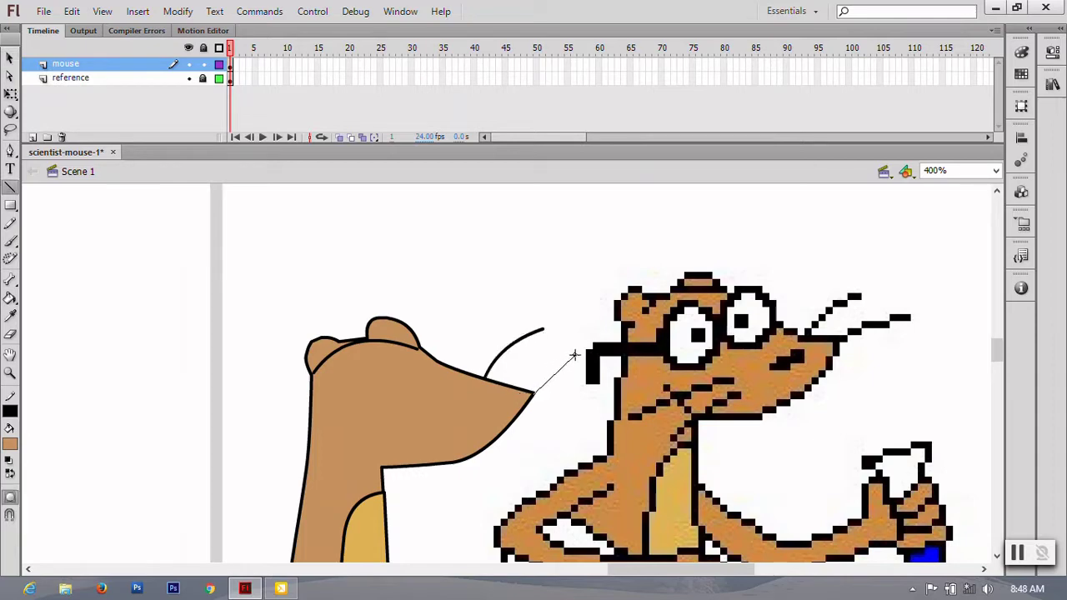
pyautogui.moveTo(531, 392); pyautogui.dragTo(581, 351)
pyautogui.press('v')
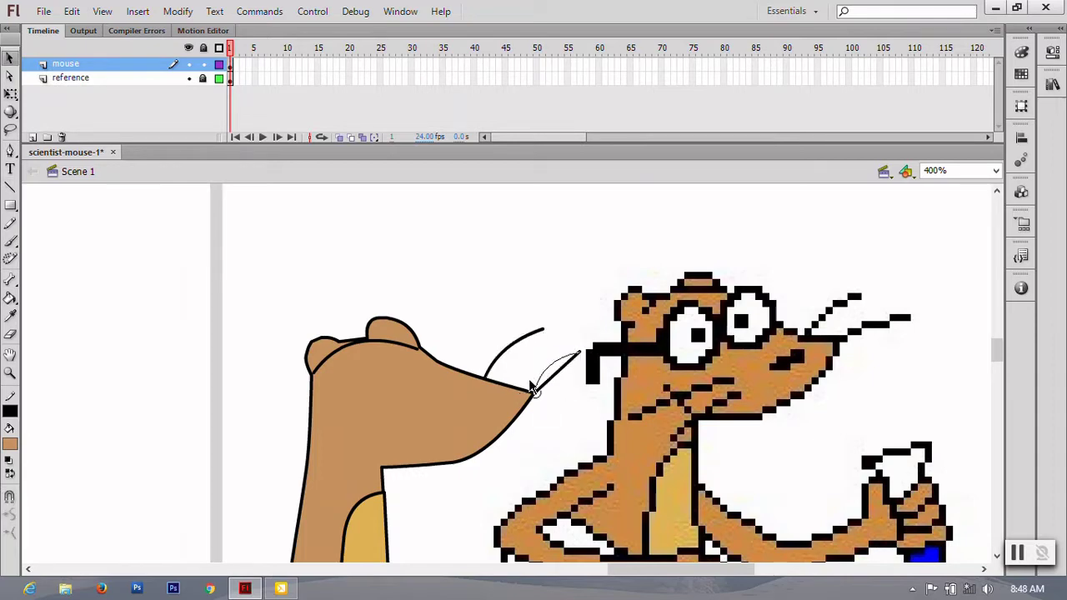
pyautogui.moveTo(542, 388)
pyautogui.mouseDown()
pyautogui.moveTo(538, 379)
pyautogui.moveTo(489, 384)
pyautogui.moveTo(501, 385)
pyautogui.mouseUp()
# Draw a line across the mouse's neck and bend it into a curved crease.
pyautogui.press('n')
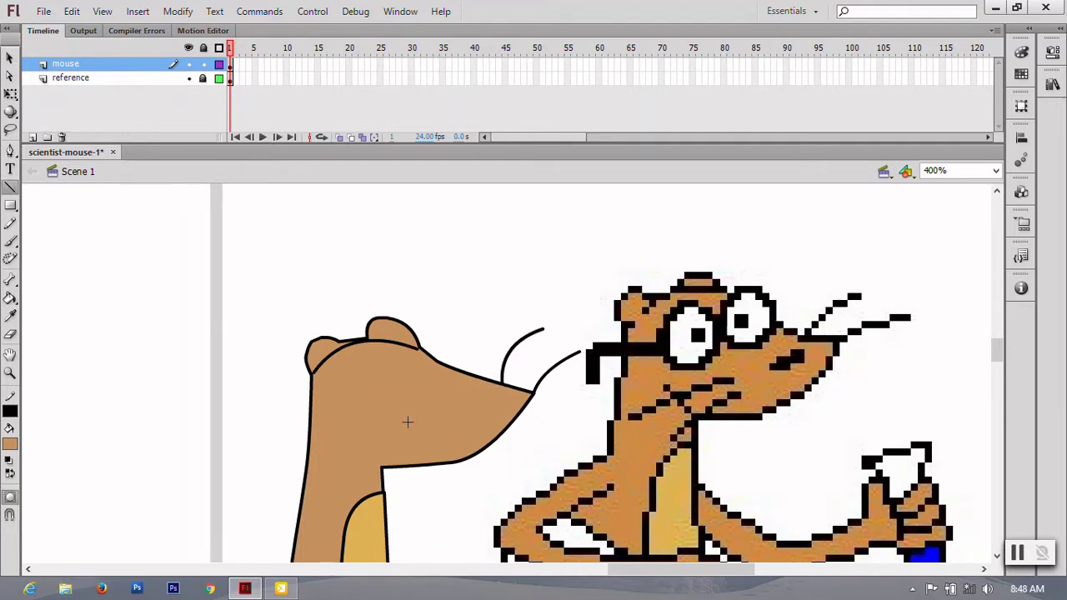
pyautogui.moveTo(427, 433)
pyautogui.mouseDown()
pyautogui.moveTo(336, 457)
pyautogui.moveTo(383, 439)
pyautogui.moveTo(363, 490)
pyautogui.mouseUp()
pyautogui.press('v')
pyautogui.press('n')
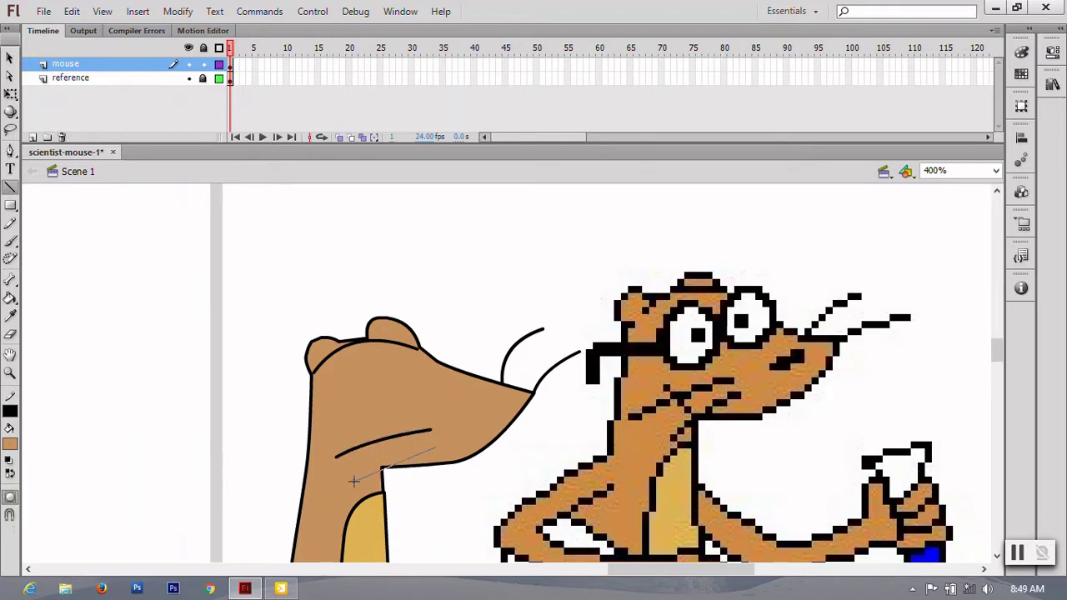
pyautogui.press('v')
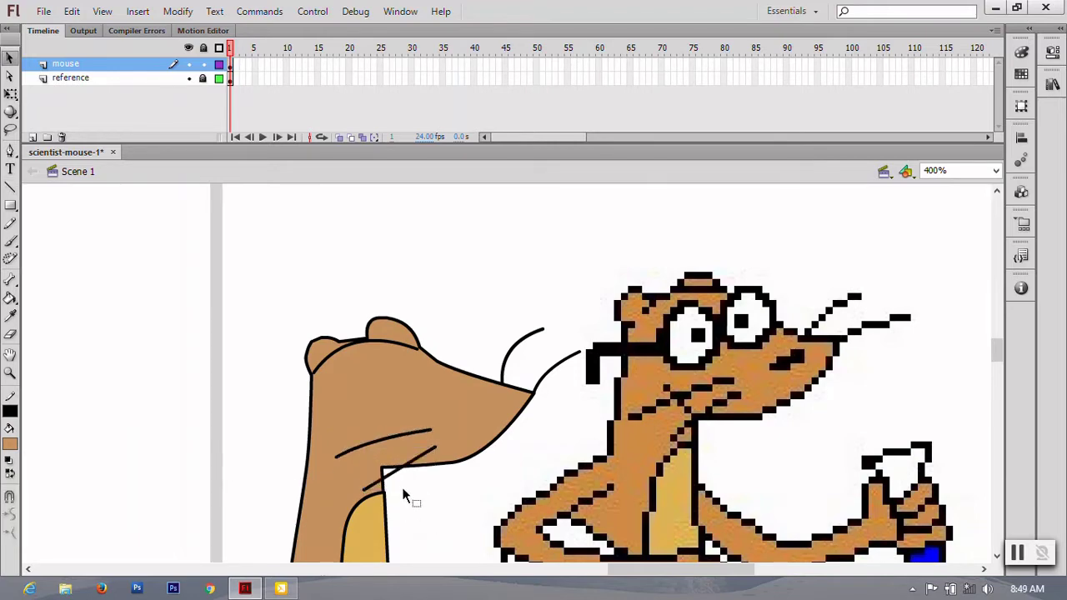
pyautogui.moveTo(384, 468); pyautogui.dragTo(357, 440)
pyautogui.press('n')
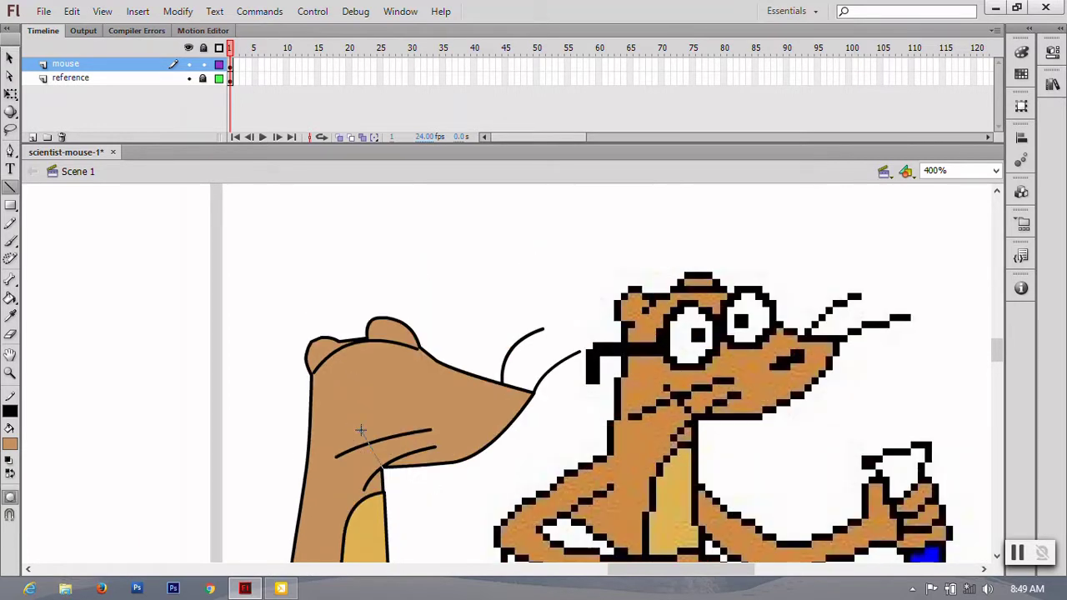
pyautogui.press('v')
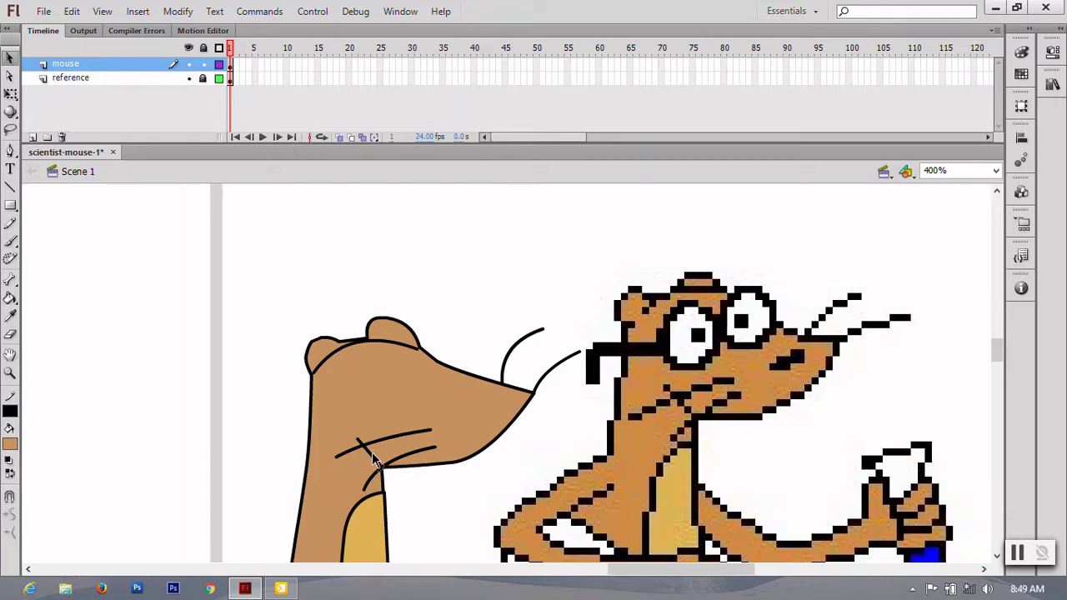
pyautogui.press('n')
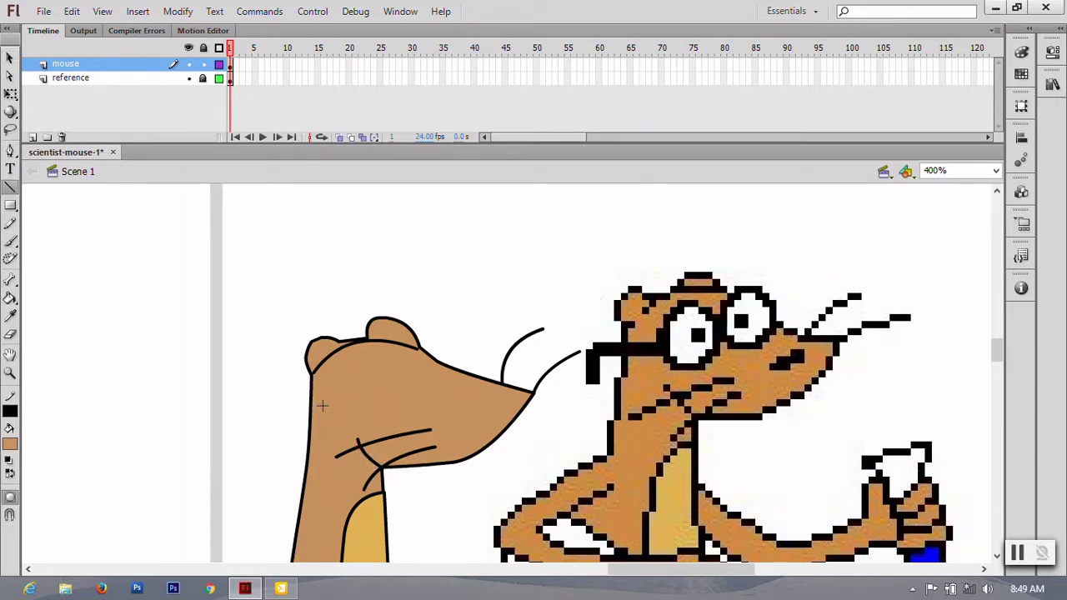
# Draw an eye oval on the head, fill it white and set its outline thickness to 3.
pyautogui.press('o')
pyautogui.moveTo(348, 365); pyautogui.dragTo(394, 417)
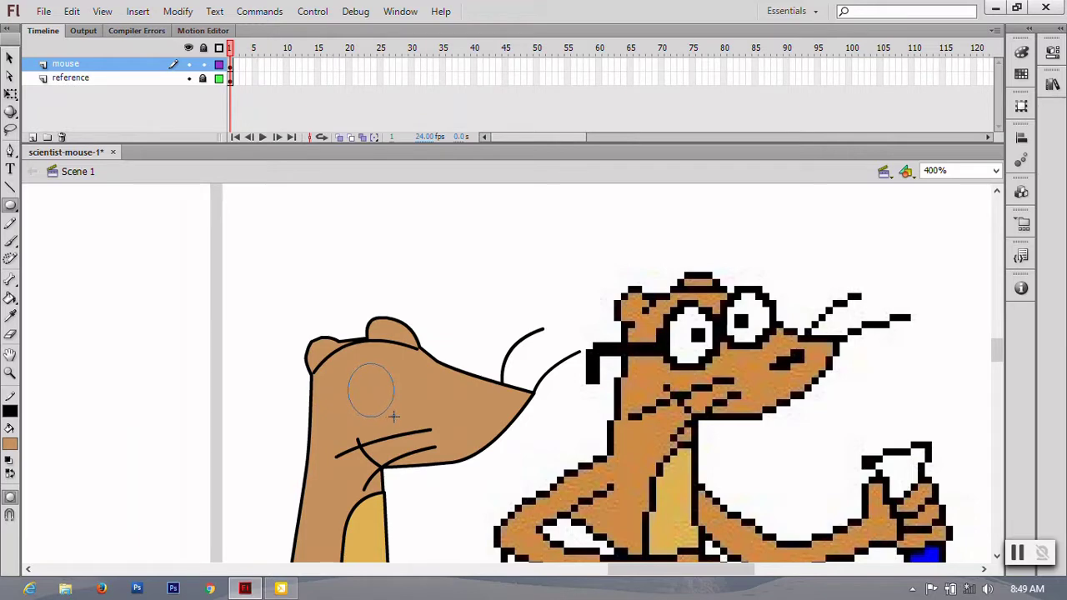
pyautogui.click(10, 299)
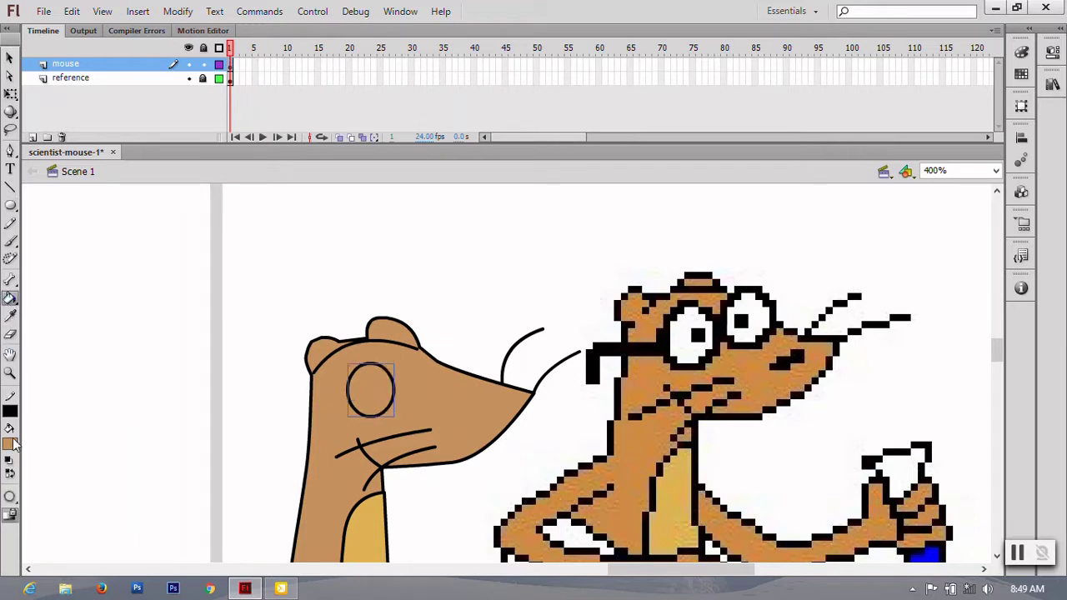
pyautogui.click(12, 444)
pyautogui.click(18, 338)
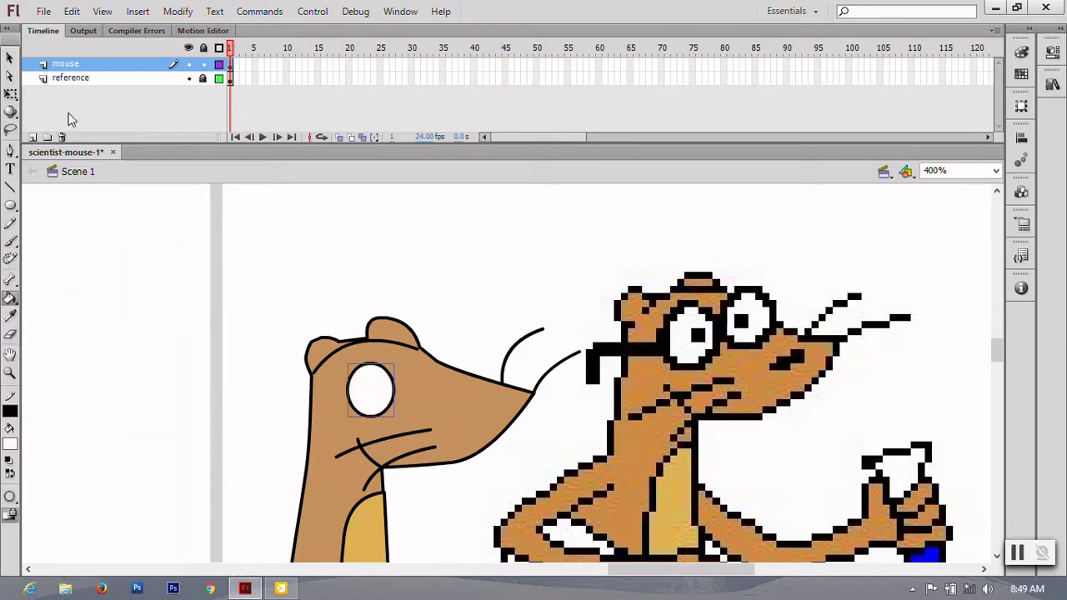
pyautogui.press('v')
pyautogui.click(1053, 52)
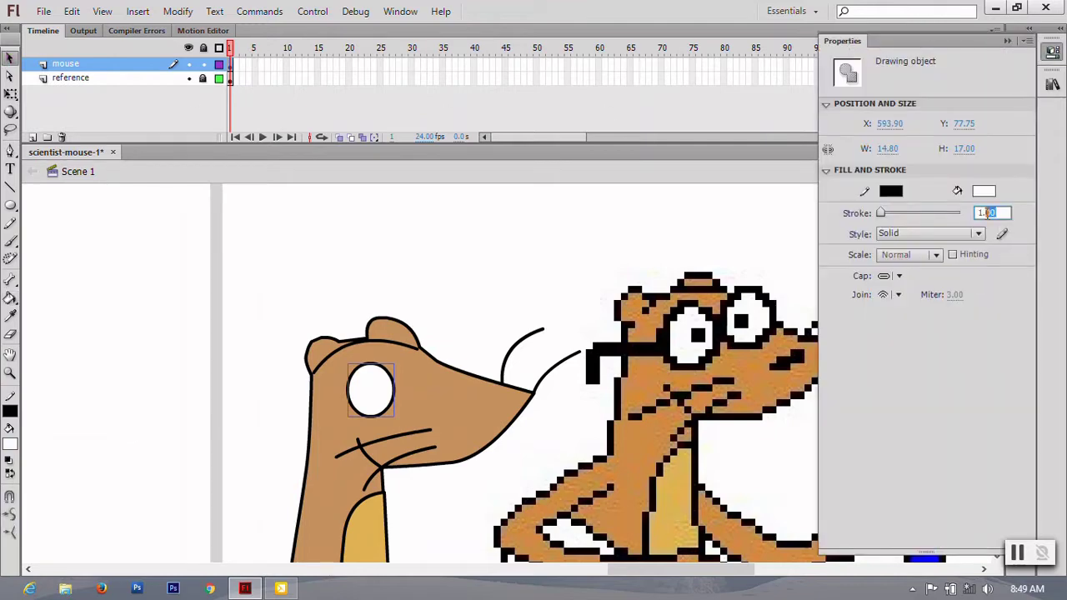
pyautogui.write('3')
pyautogui.press('Return')
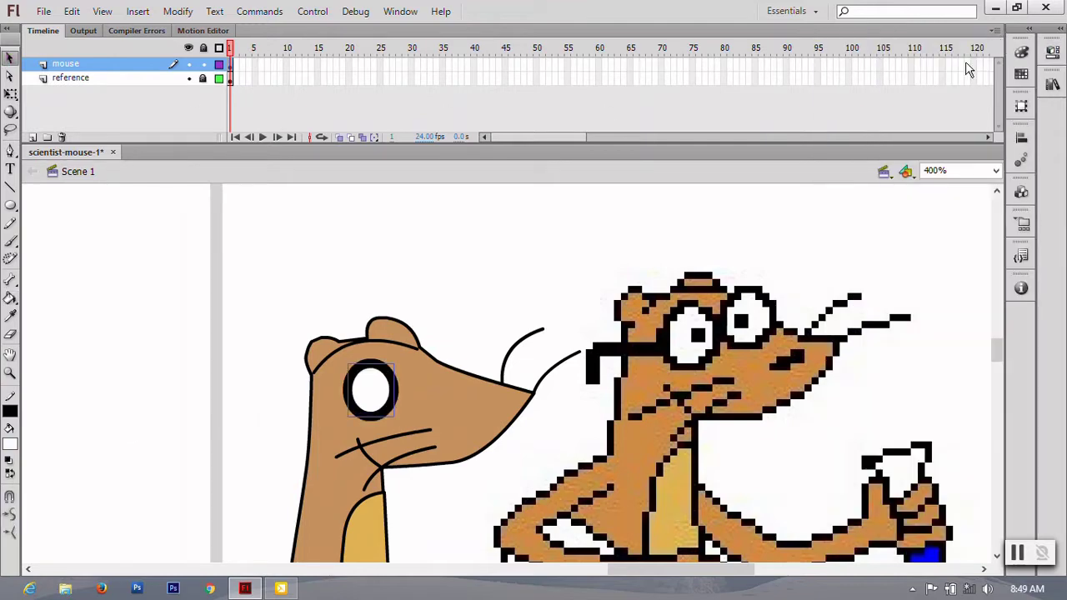
# Duplicate the eye and nudge both eyes into place side by side.
pyautogui.hotkey('ctrl', 'd')
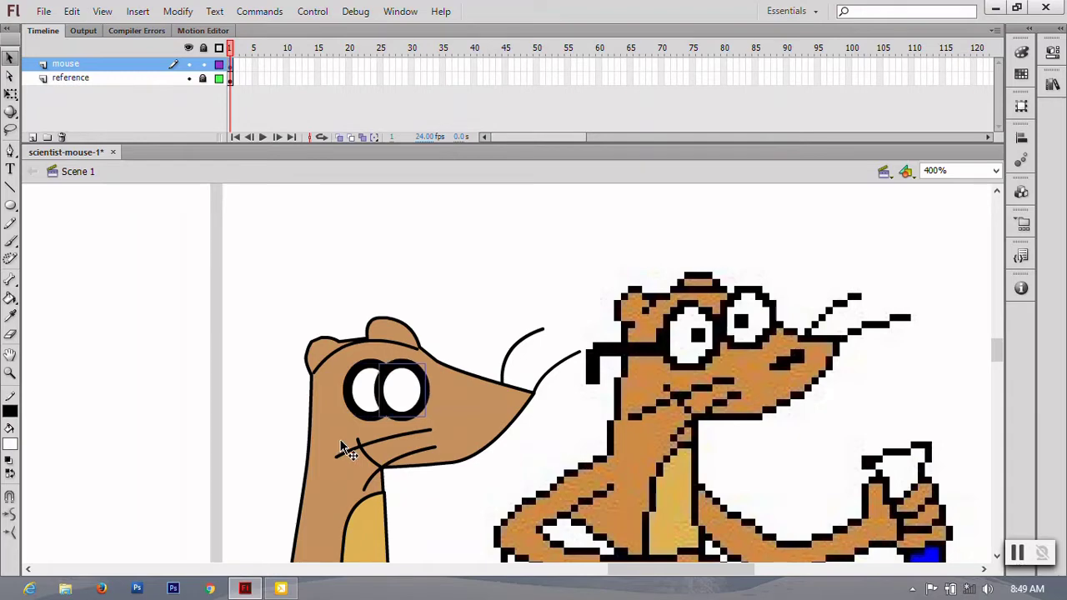
pyautogui.press('Up')
pyautogui.press('Up')
pyautogui.press('Up')
pyautogui.press('Up')
pyautogui.press('Up')
pyautogui.press('Right')
pyautogui.press('Right')
pyautogui.press('Right')
pyautogui.press('Right')
pyautogui.press('Right')
pyautogui.press('Right')
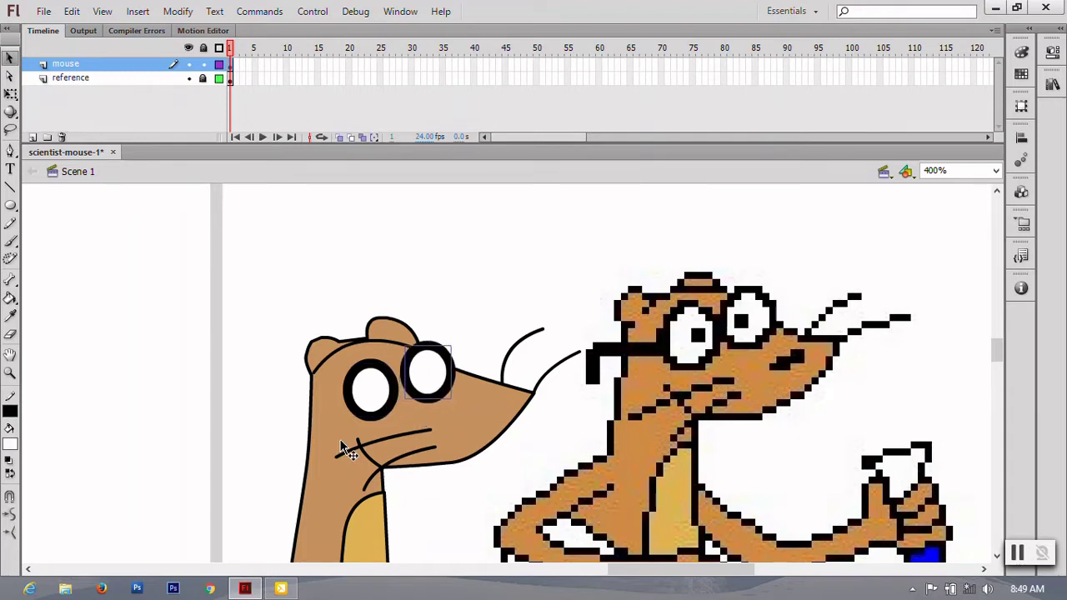
pyautogui.press('Up')
pyautogui.press('Up')
pyautogui.press('Right')
pyautogui.click(391, 409)
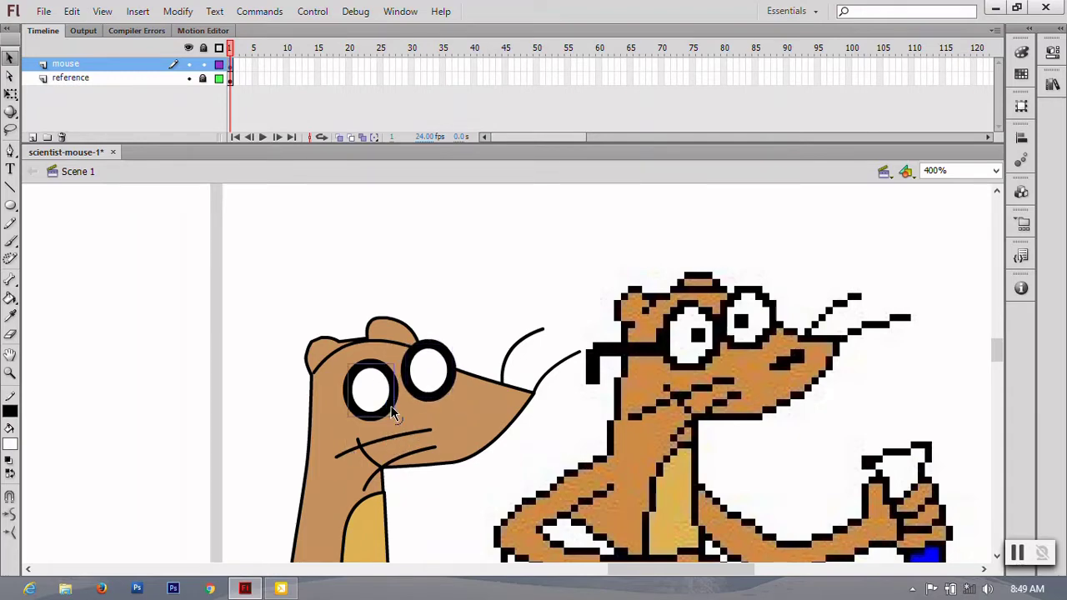
pyautogui.press('Right')
pyautogui.press('Right')
pyautogui.press('Up')
pyautogui.press('Up')
pyautogui.press('Up')
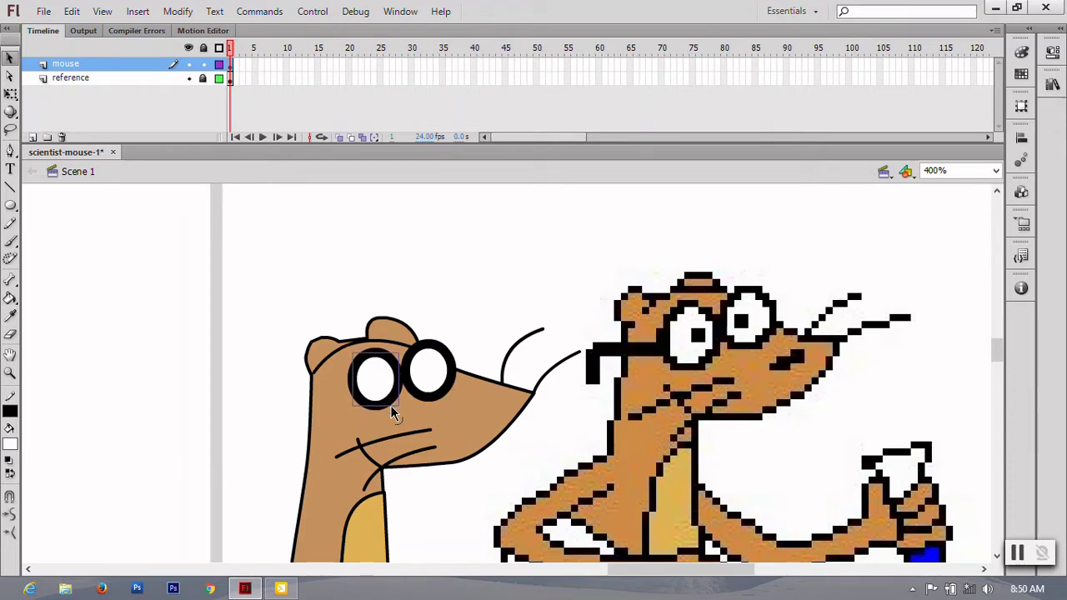
# Draw black, outline-free oval pupils inside the eyes.
pyautogui.press('Escape')
pyautogui.press('o')
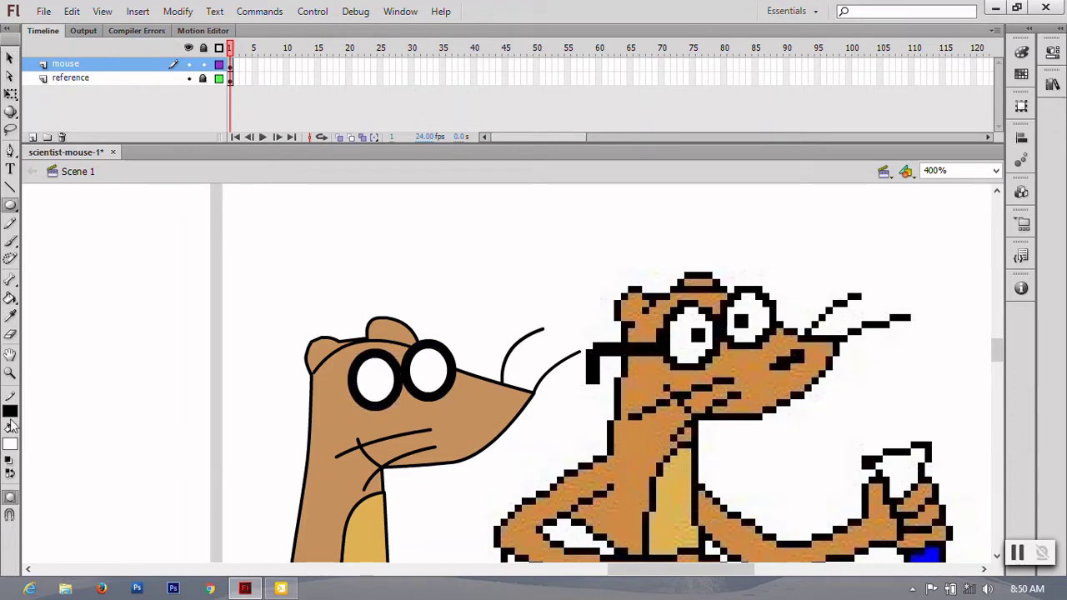
pyautogui.click(10, 411)
pyautogui.click(215, 242)
pyautogui.click(10, 446)
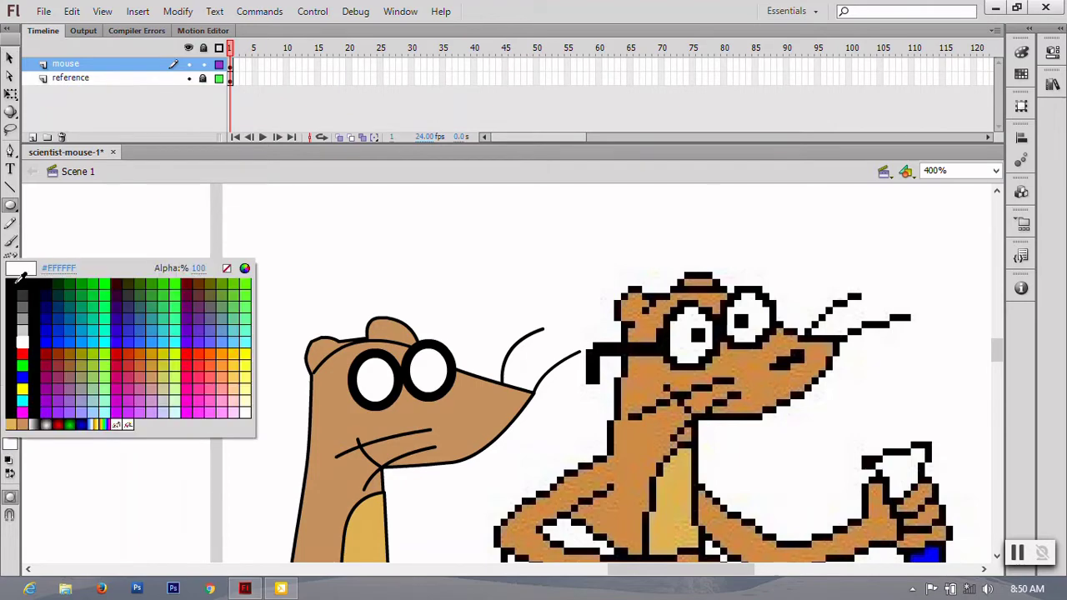
pyautogui.click(8, 280)
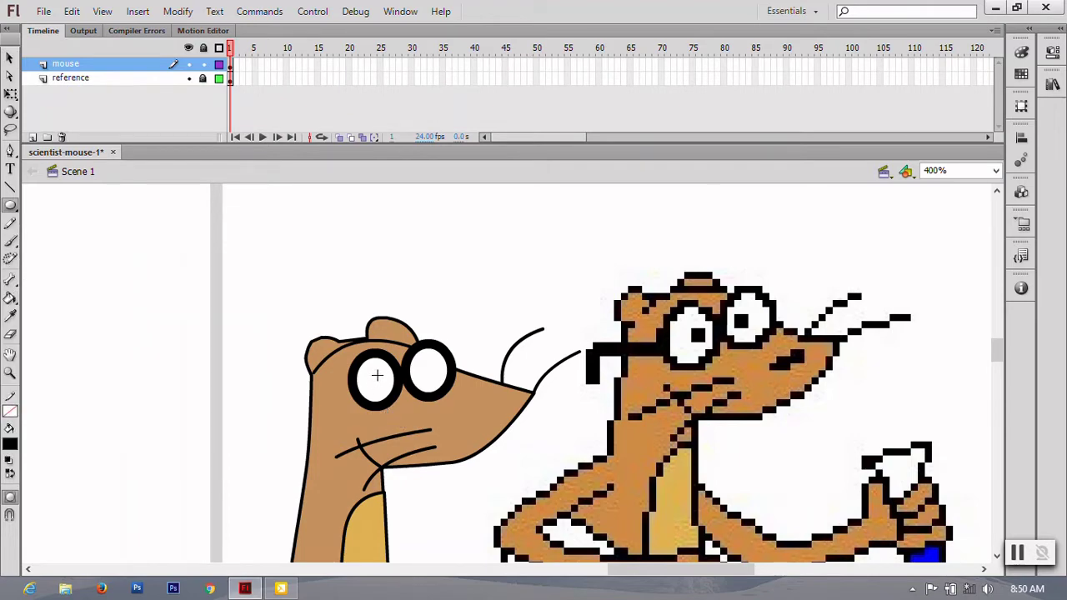
pyautogui.moveTo(380, 376); pyautogui.dragTo(429, 386)
pyautogui.press('Up')
pyautogui.press('Up')
pyautogui.press('Up')
# Draw a line left from the lens and hook its end down as the glasses arm.
pyautogui.press('n')
pyautogui.moveTo(351, 388); pyautogui.dragTo(274, 387)
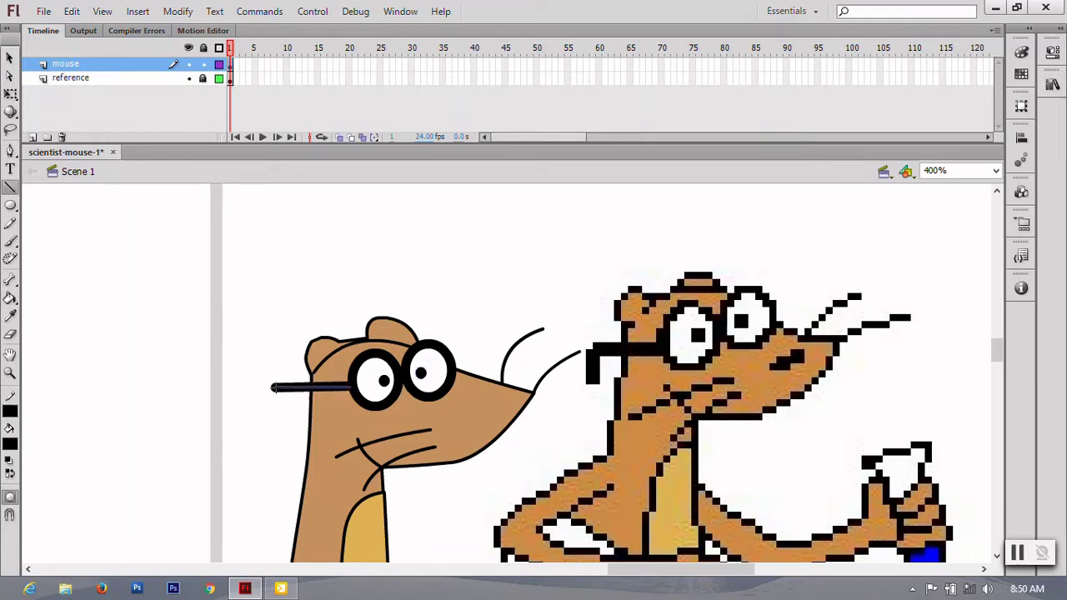
pyautogui.press('v')
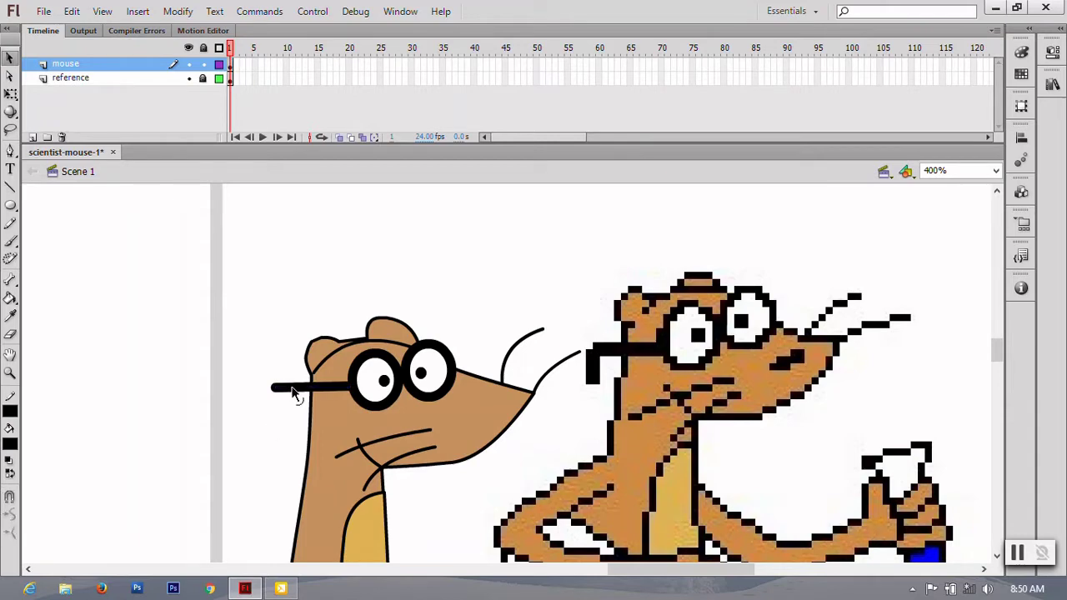
pyautogui.moveTo(293, 394)
pyautogui.mouseDown()
pyautogui.moveTo(284, 374)
pyautogui.moveTo(285, 413)
pyautogui.moveTo(287, 387)
pyautogui.mouseUp()
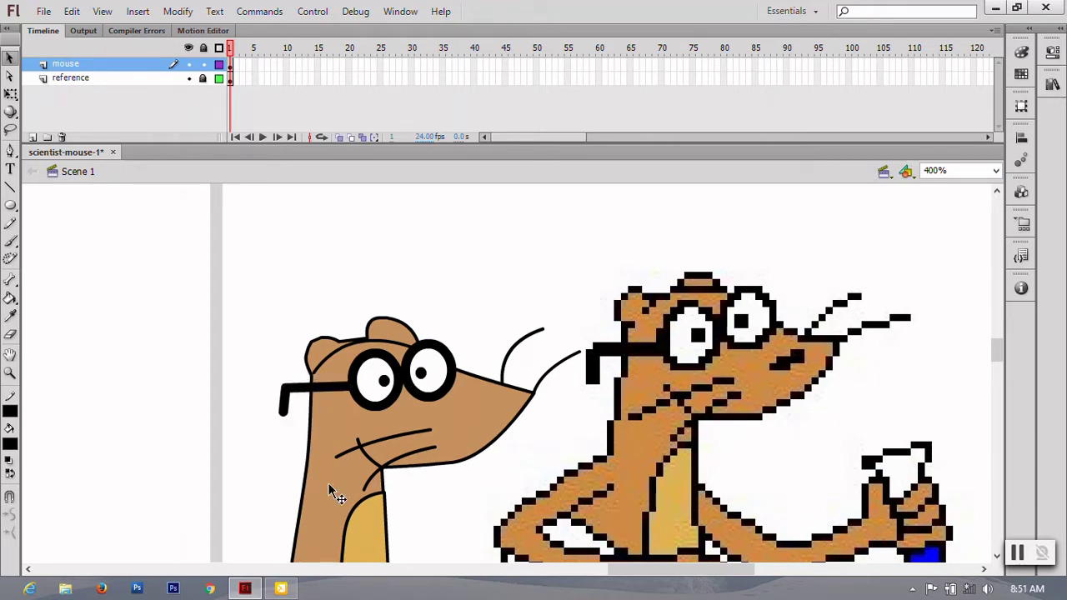
# Draw a small nostril oval on the snout and prepare to rotate it.
pyautogui.press('o')
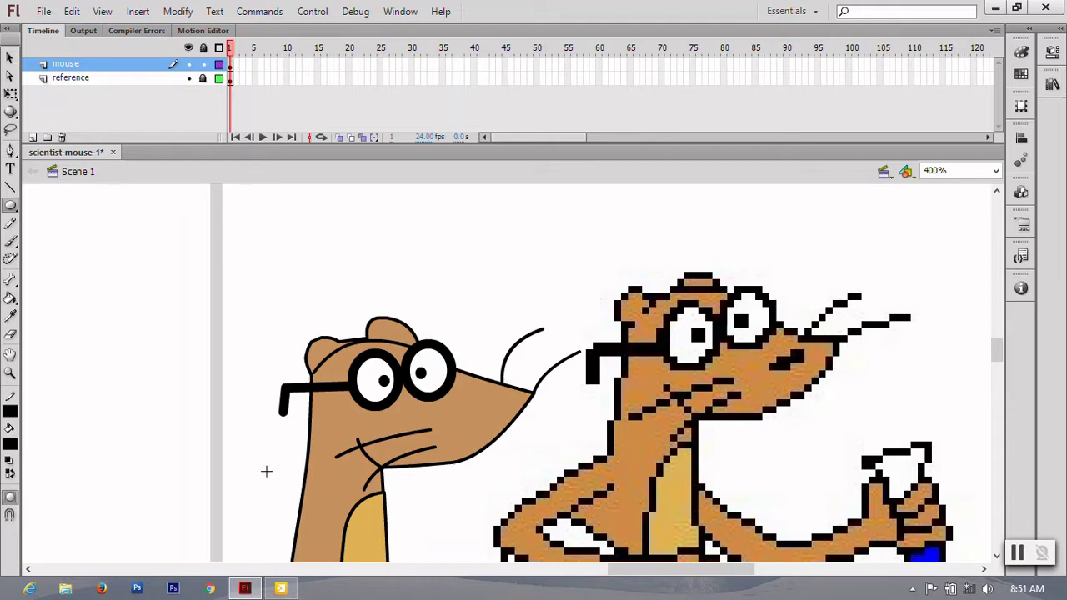
pyautogui.click(10, 413)
pyautogui.click(226, 235)
pyautogui.moveTo(455, 416)
pyautogui.mouseDown()
pyautogui.moveTo(481, 424)
pyautogui.moveTo(490, 392)
pyautogui.mouseUp()
pyautogui.press('q')
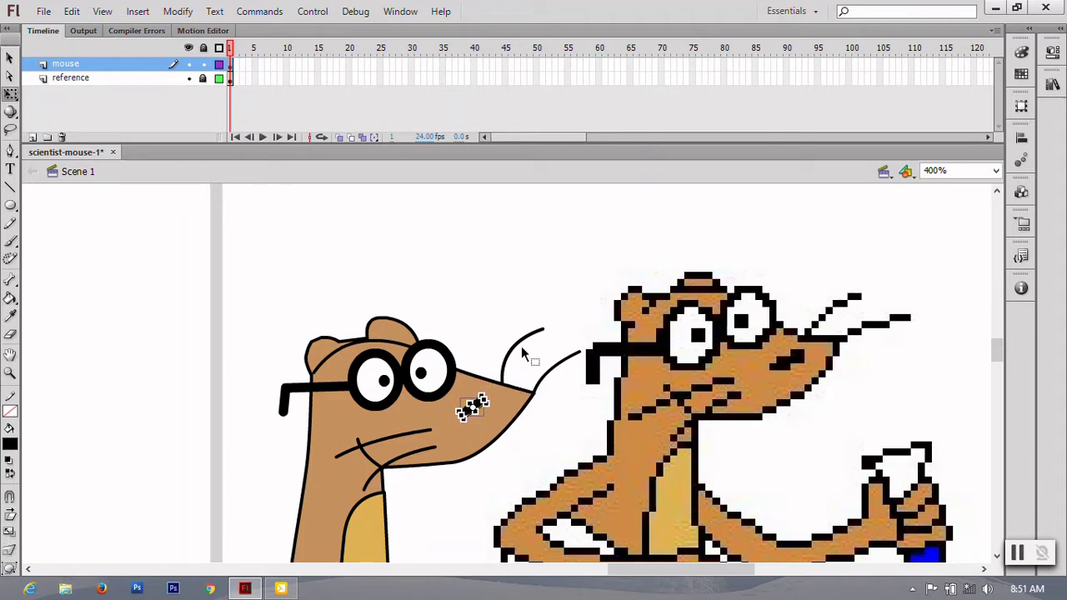
# Save the document and rename the mouse layer to 'mouse main body'.
pyautogui.click(502, 327)
pyautogui.hotkey('ctrl', 's')
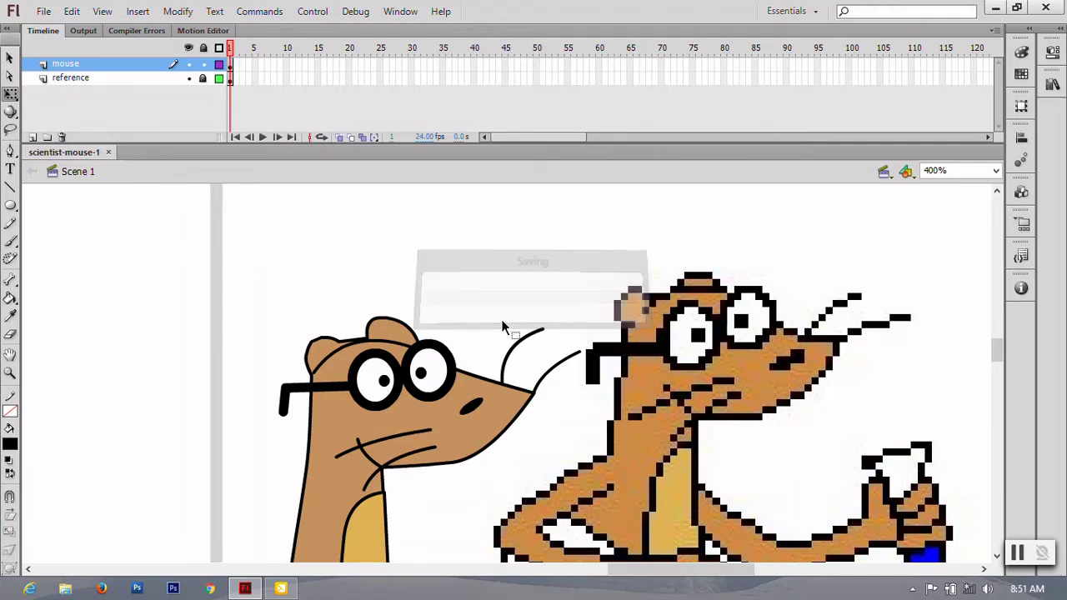
pyautogui.hotkey('ctrl', '1')
pyautogui.hotkey('ctrl', '=')
pyautogui.scroll(-3, 369, 421)
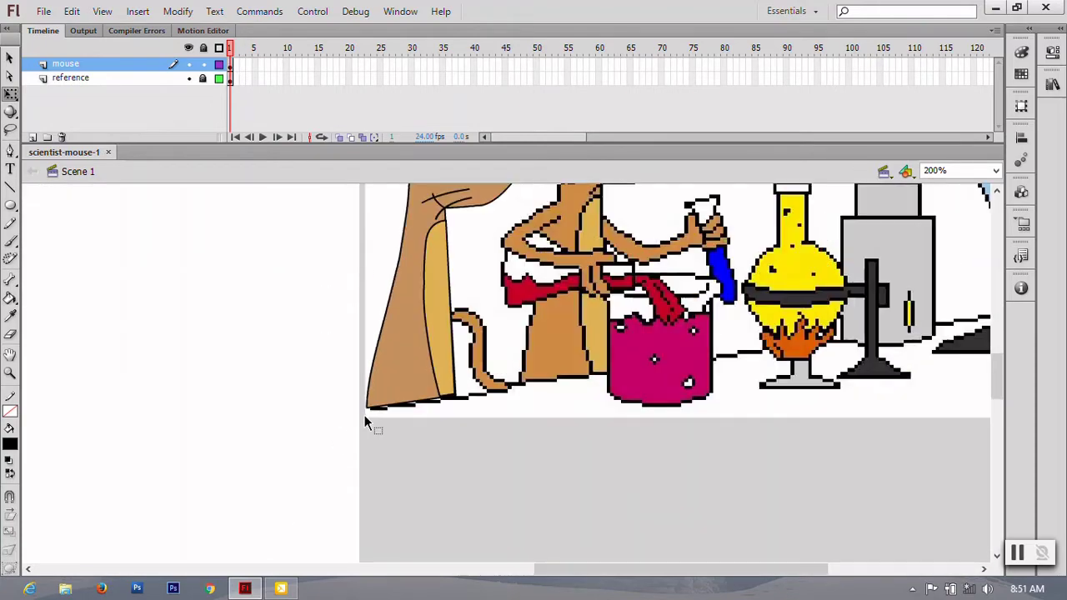
pyautogui.scroll(2, 365, 423)
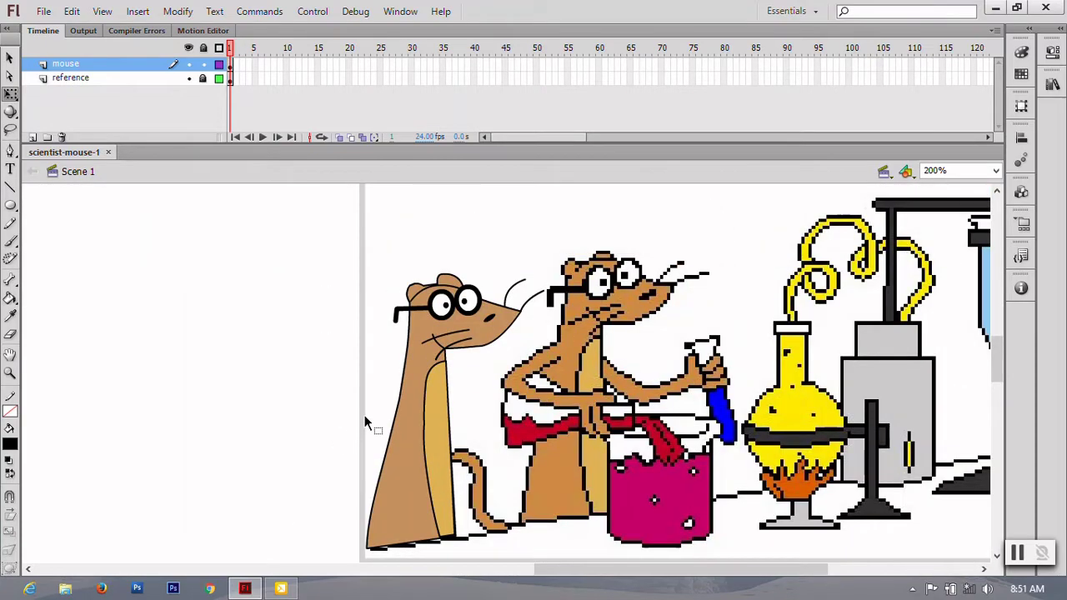
pyautogui.hotkey('ctrl', '-')
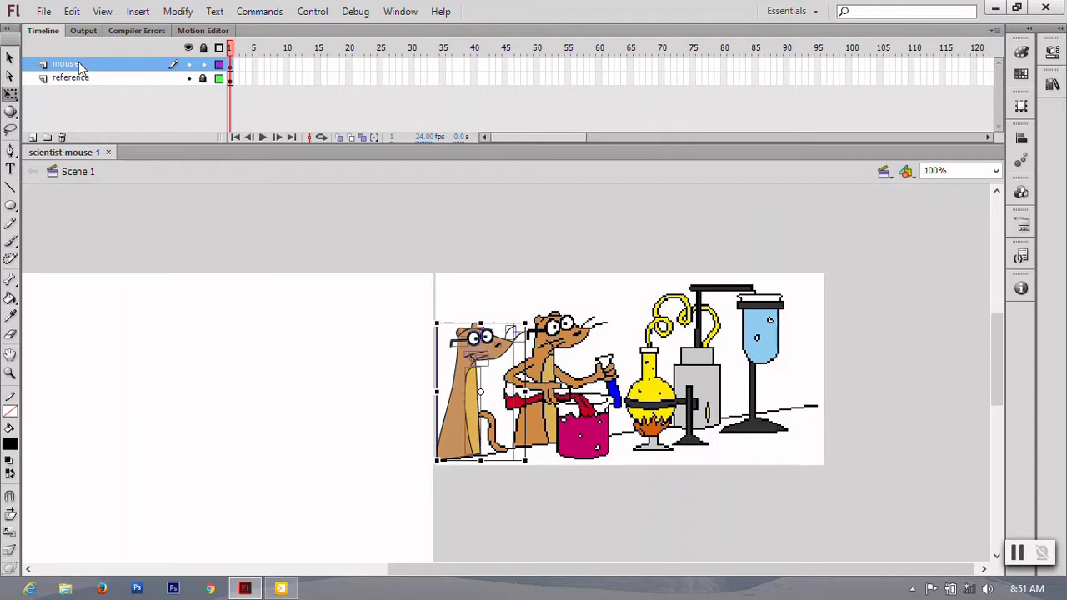
pyautogui.doubleClick(79, 64)
pyautogui.write('main body')
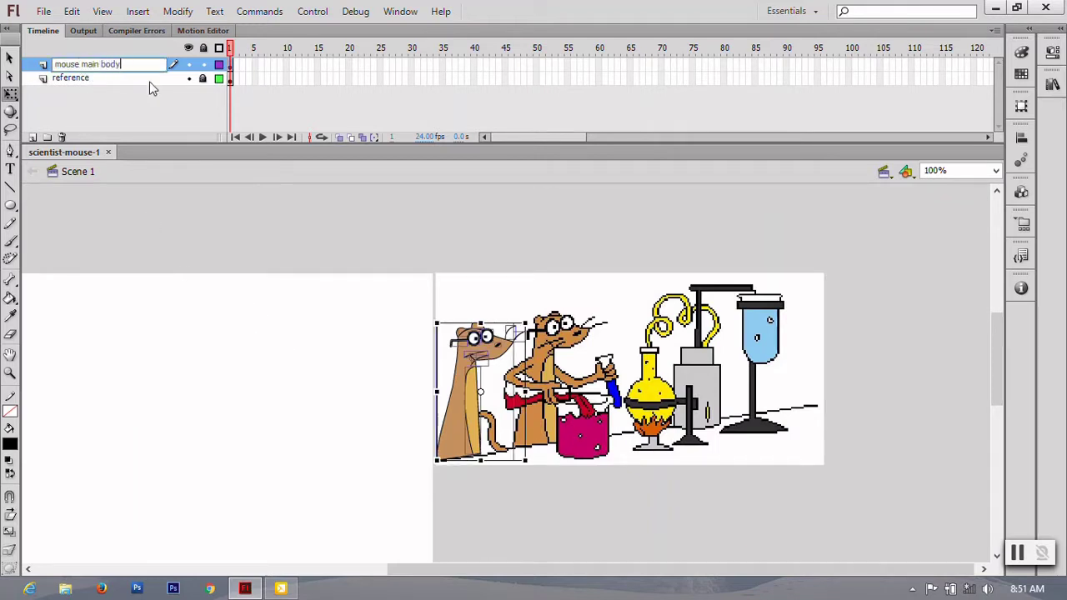
pyautogui.press('Return')
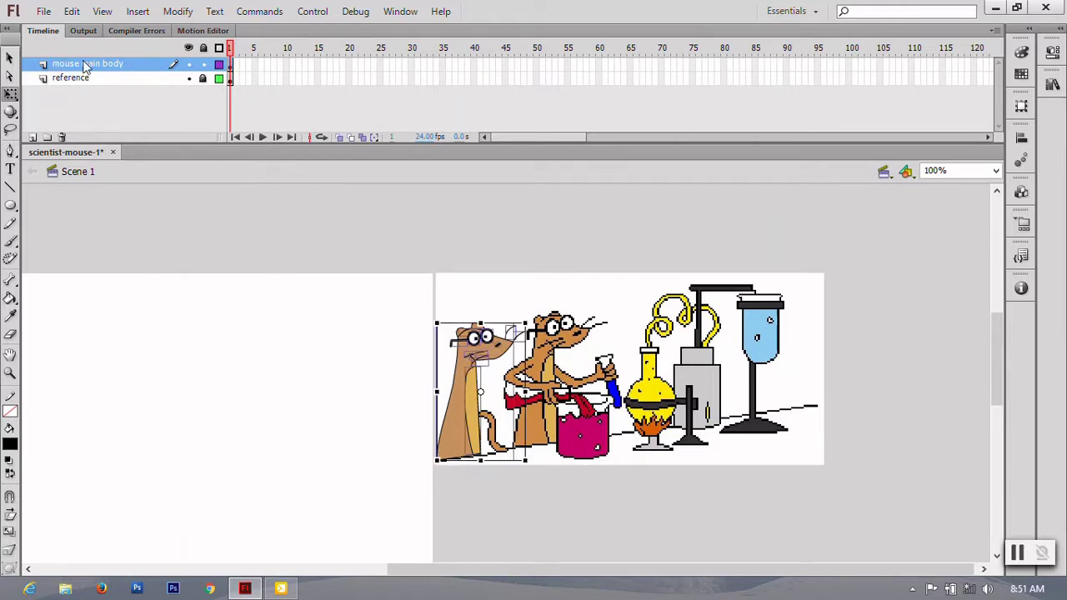
# Lock the mouse main body layer and add an empty Layer 3 above it.
pyautogui.moveTo(437, 569); pyautogui.dragTo(304, 550)
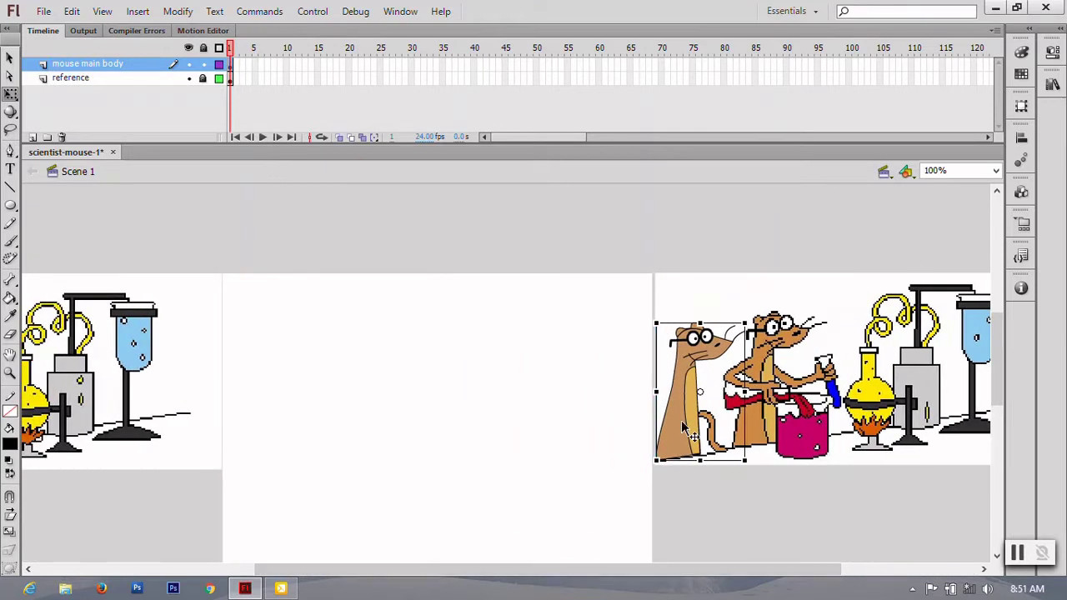
pyautogui.hotkey('ctrl', '=')
pyautogui.click(202, 64)
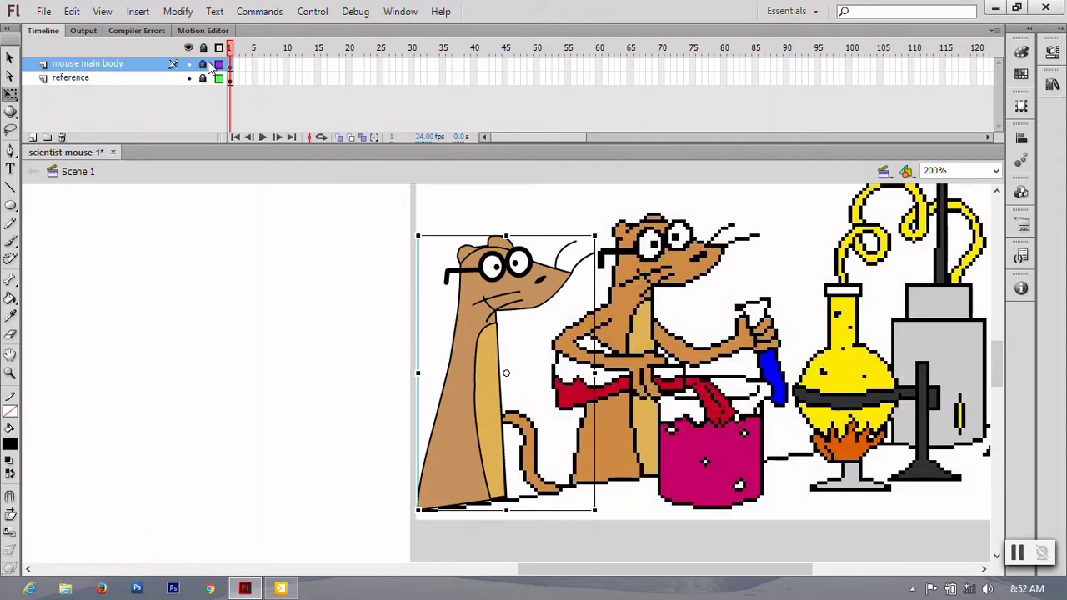
pyautogui.click(32, 138)
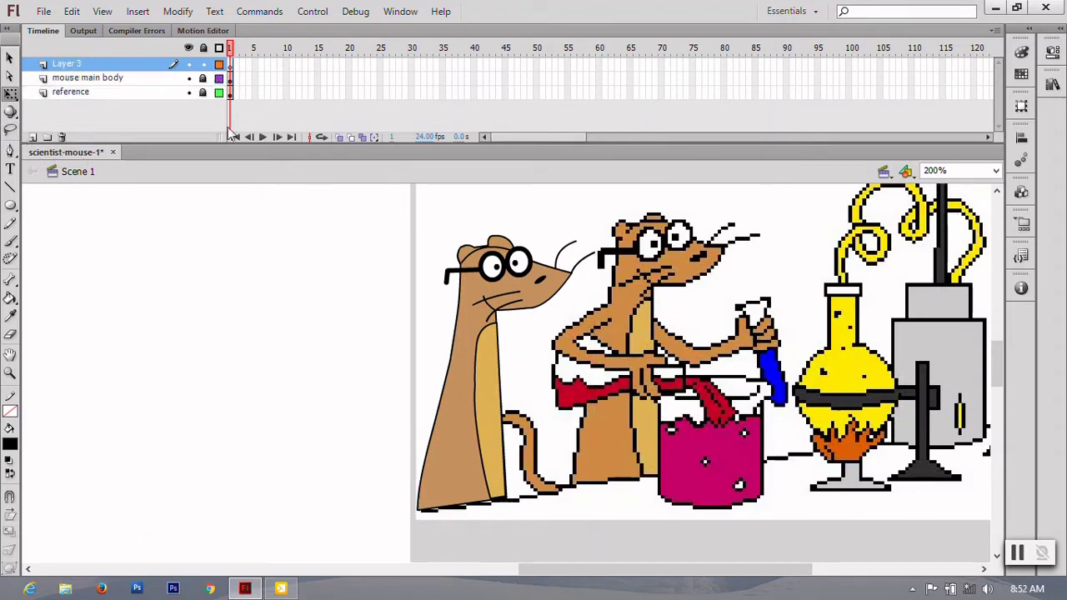
# At 400% zoom, pen-trace the upper arm and forearm up around the thumb.
pyautogui.hotkey('ctrl', '=')
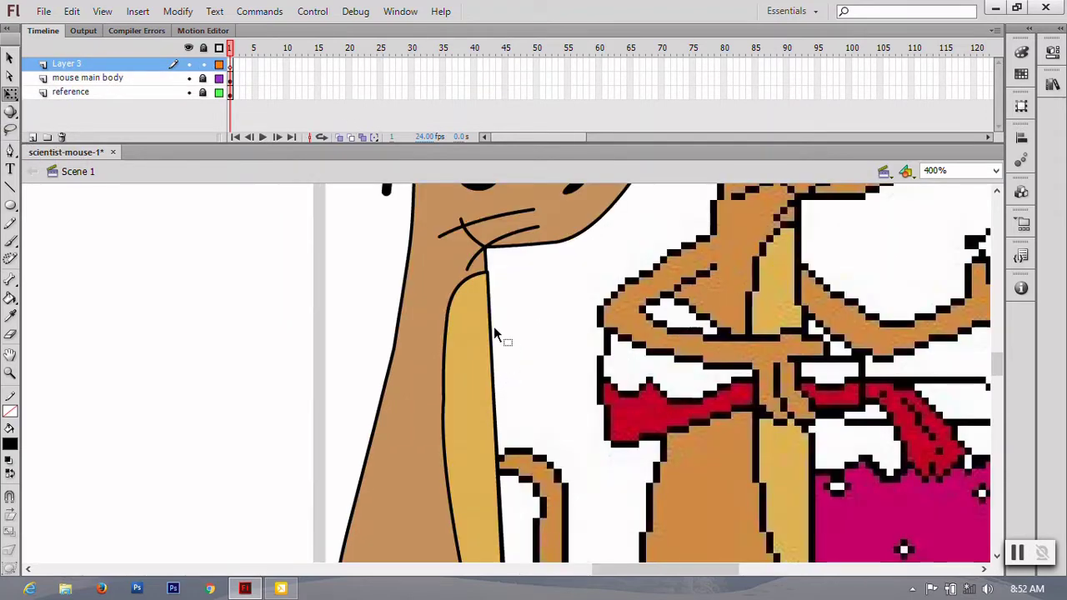
pyautogui.hotkey('ctrl', '-')
pyautogui.hotkey('ctrl', '=')
pyautogui.press('p')
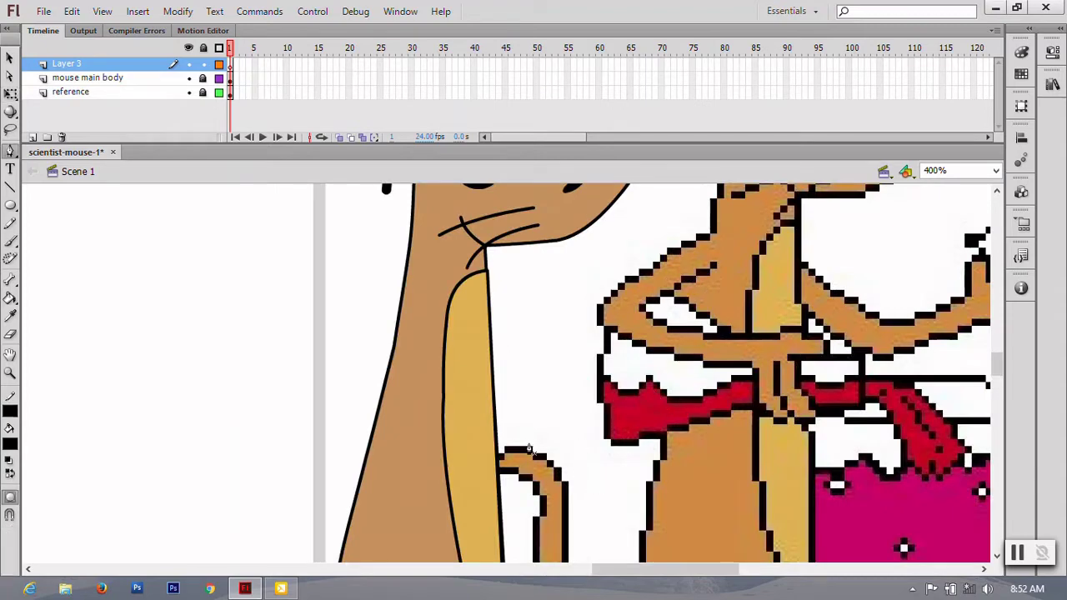
pyautogui.moveTo(421, 477); pyautogui.dragTo(272, 460)
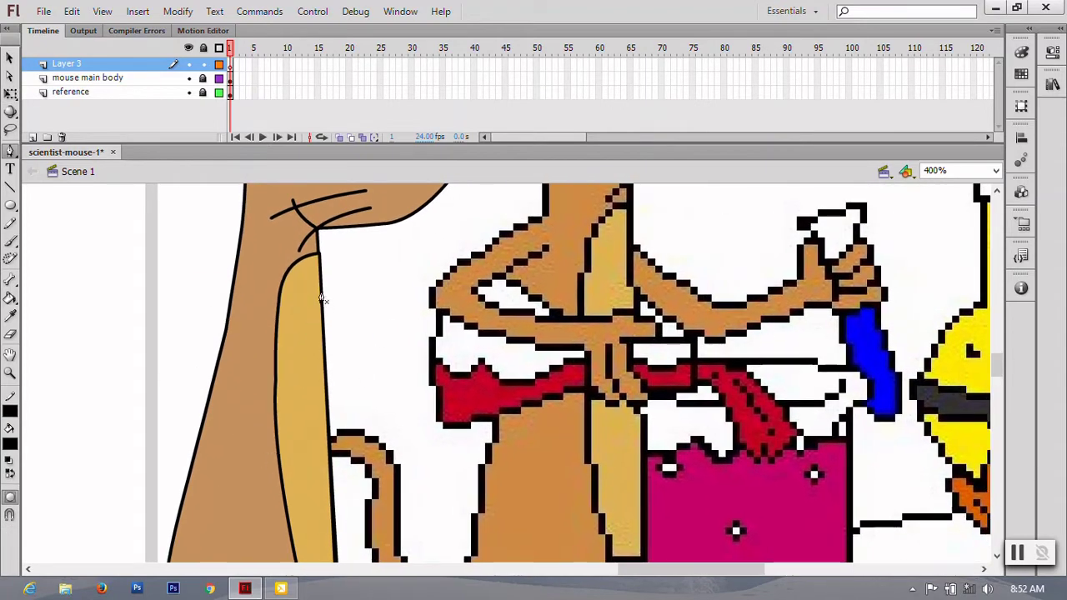
pyautogui.click(321, 294)
pyautogui.click(390, 349)
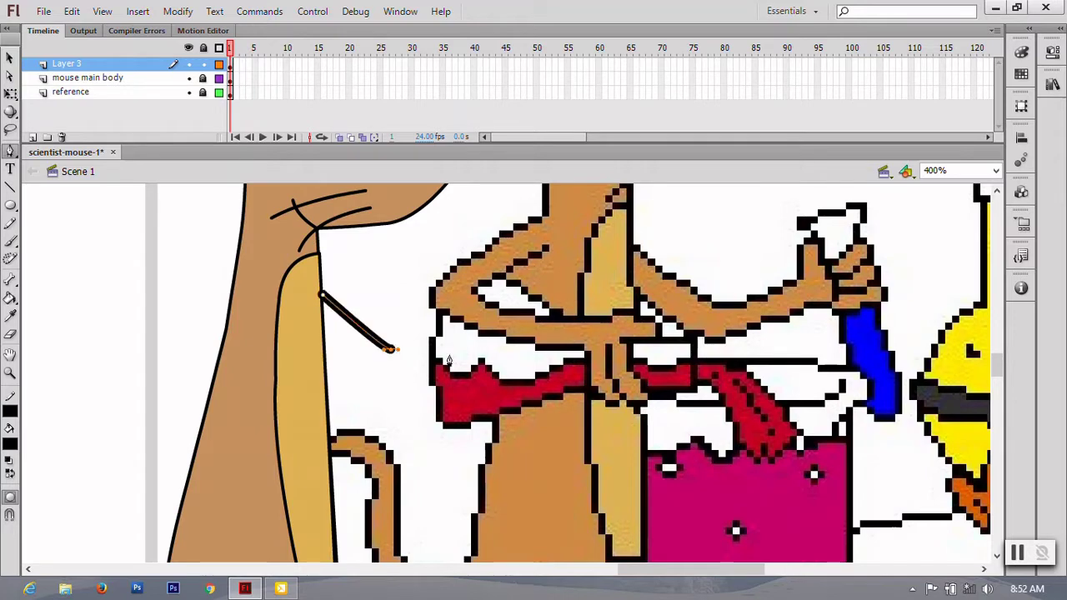
pyautogui.click(492, 322)
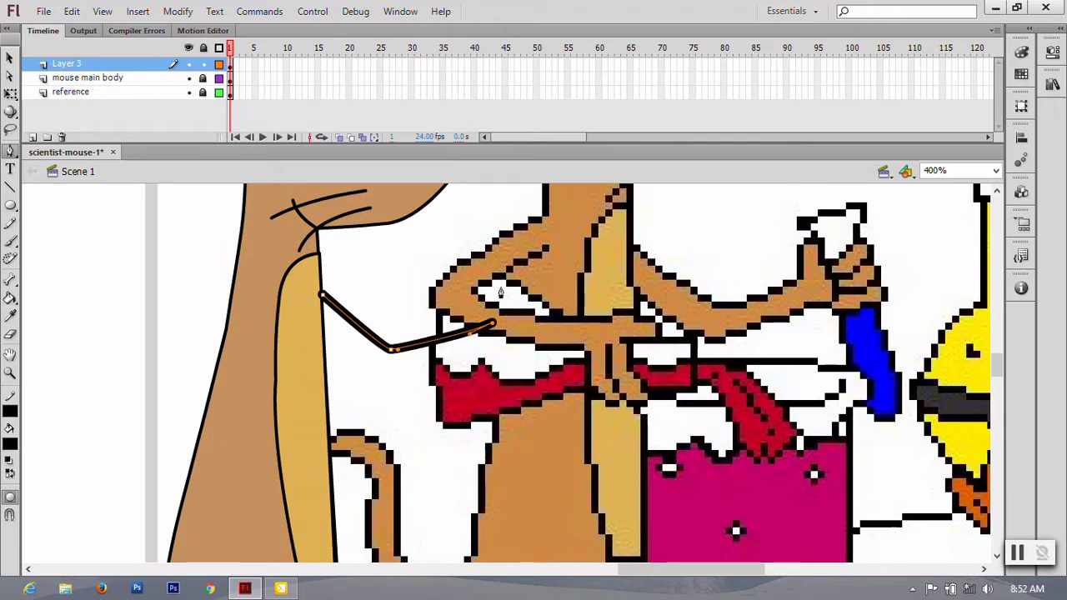
pyautogui.moveTo(498, 287); pyautogui.dragTo(505, 301)
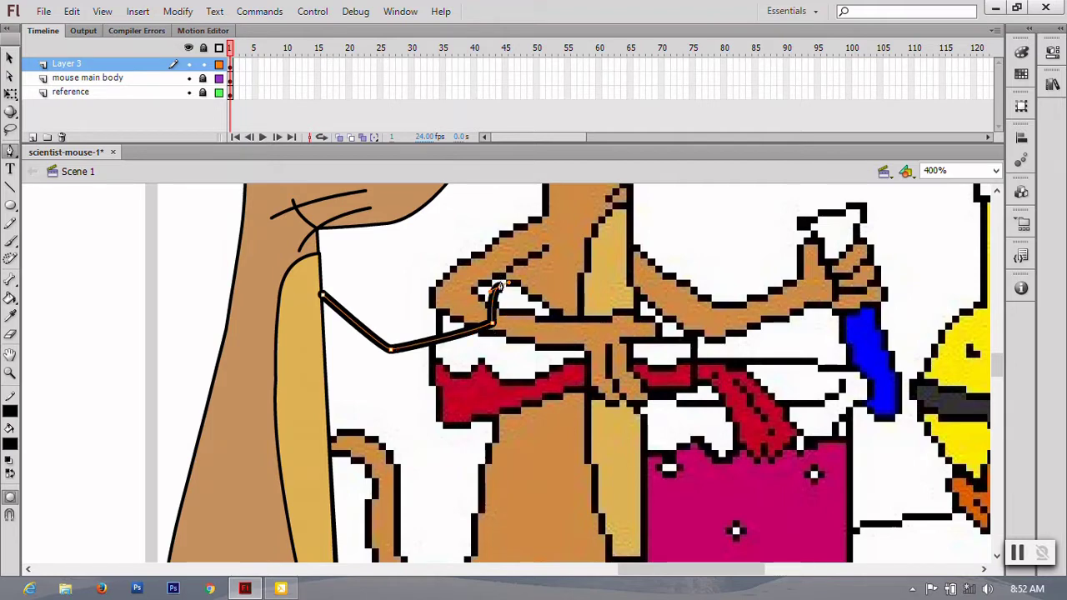
pyautogui.click(503, 321)
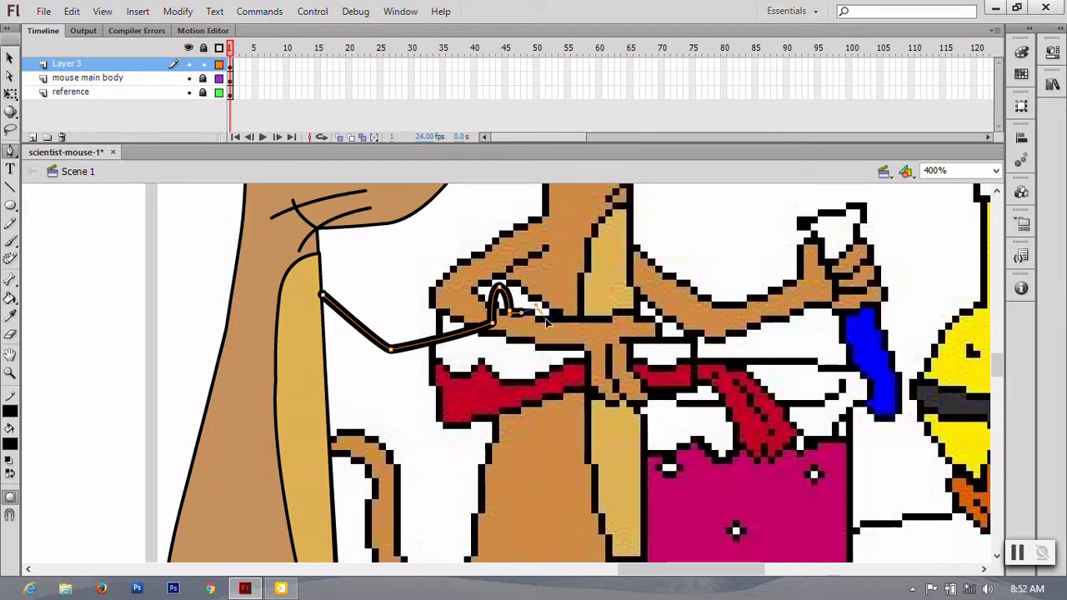
# Trace the knuckles, curled fingers and forearm underside, closing the outline at the shoulder.
pyautogui.click(541, 318)
pyautogui.moveTo(540, 322)
pyautogui.mouseDown()
pyautogui.moveTo(543, 350)
pyautogui.moveTo(506, 376)
pyautogui.mouseUp()
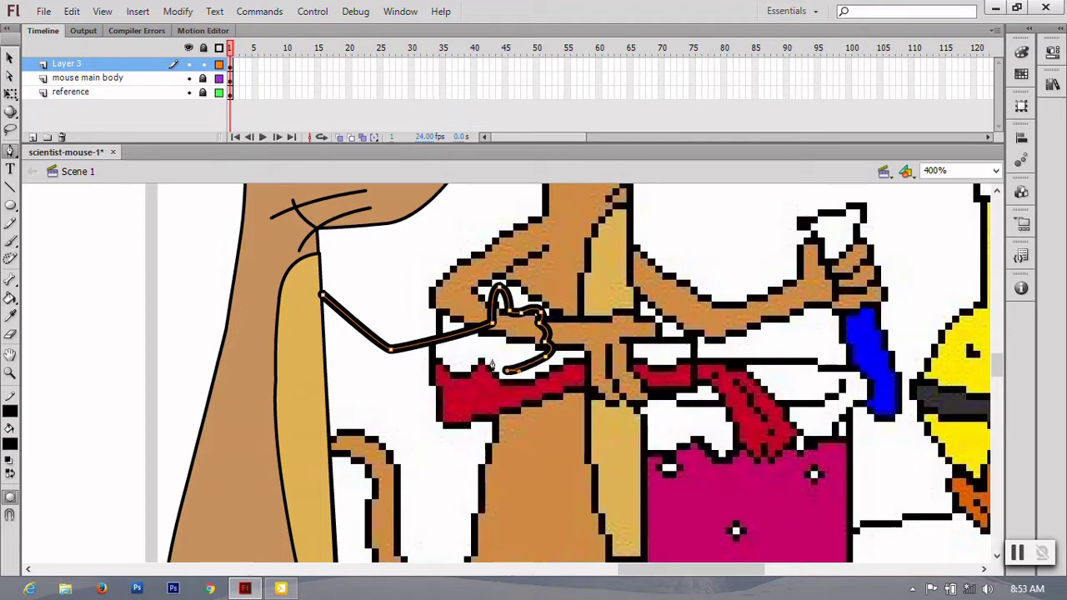
pyautogui.moveTo(491, 363); pyautogui.dragTo(493, 375)
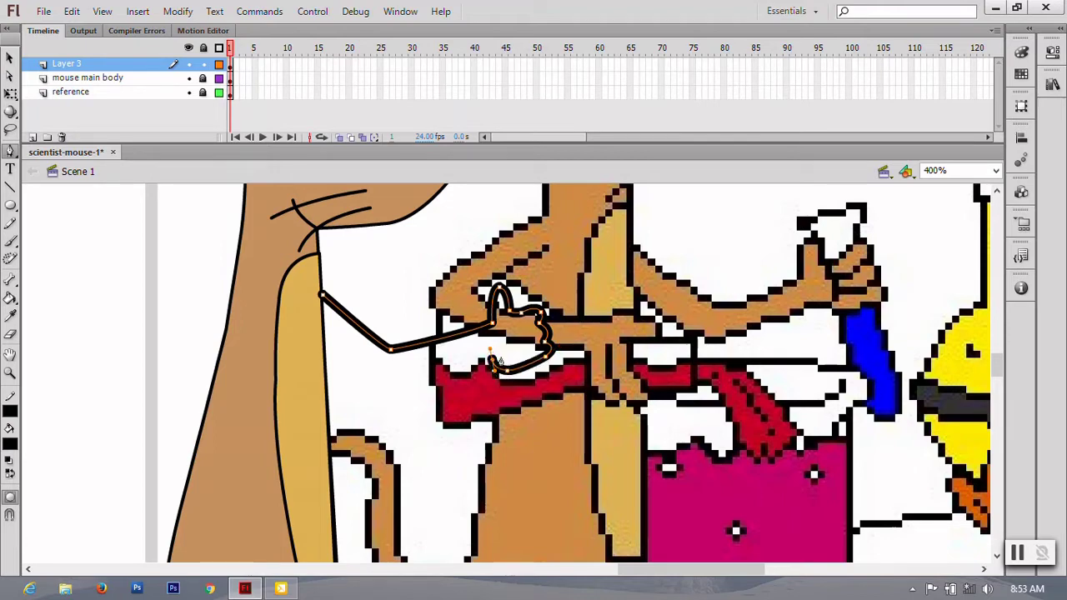
pyautogui.click(400, 376)
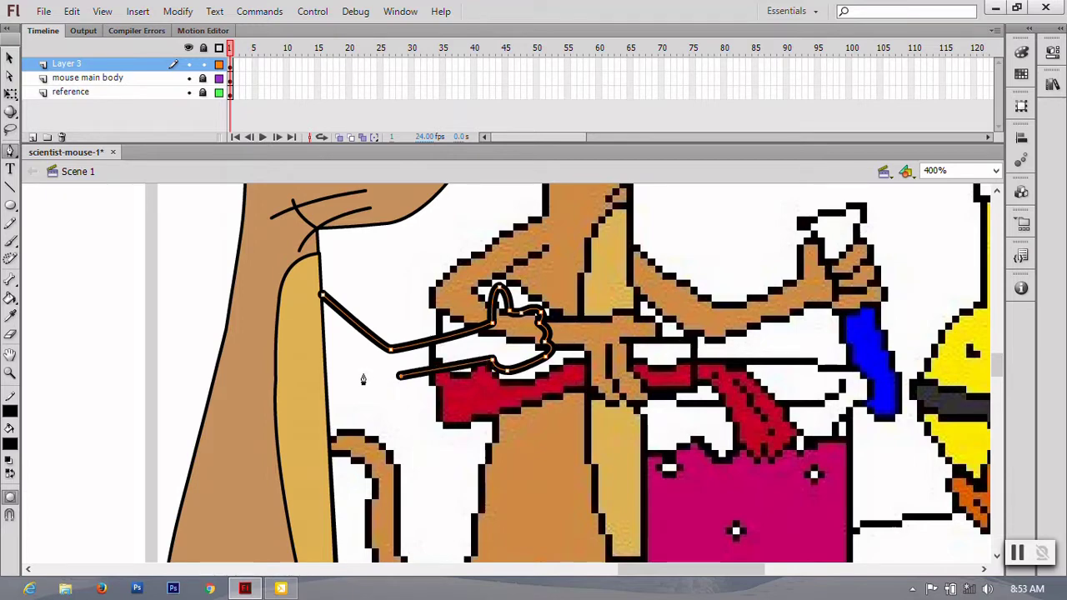
pyautogui.moveTo(365, 374); pyautogui.dragTo(349, 365)
pyautogui.click(363, 376)
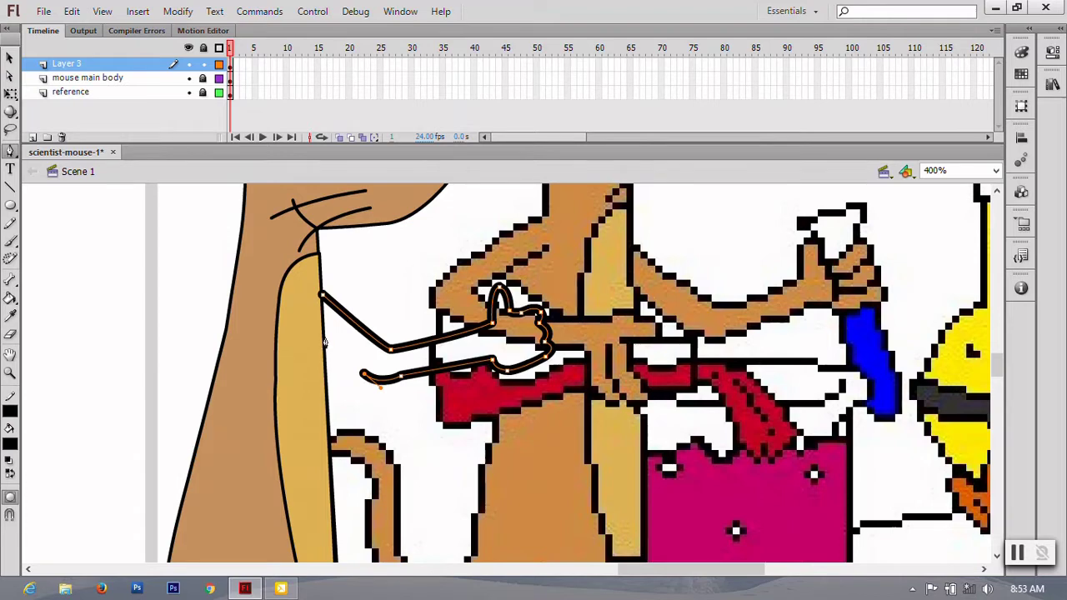
pyautogui.click(323, 333)
pyautogui.click(322, 298)
# Set the arm outline's stroke thickness to 1.00 in Properties.
pyautogui.press('v')
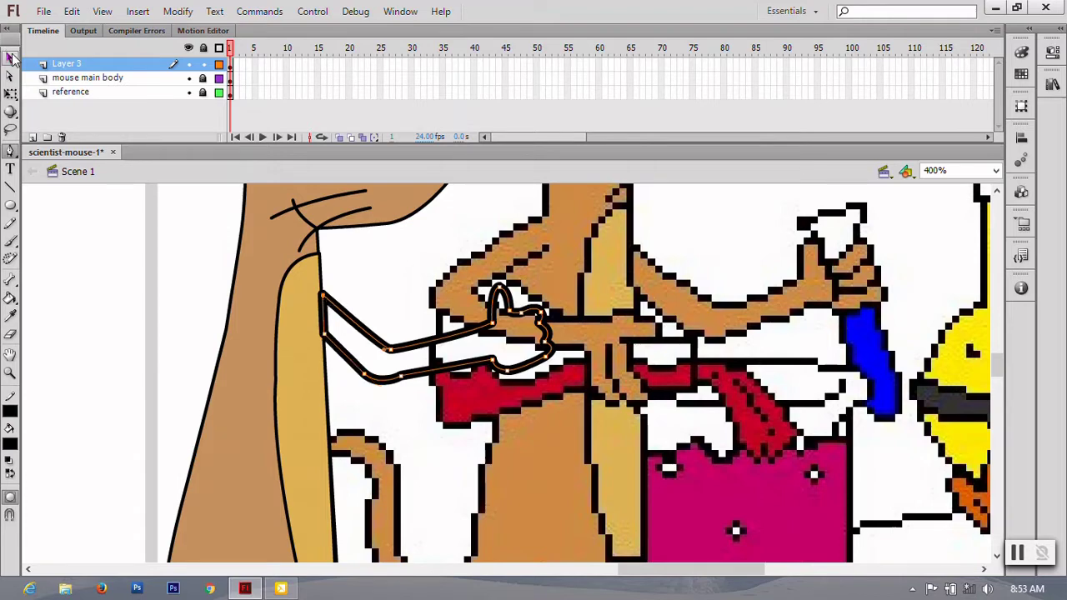
pyautogui.click(425, 344)
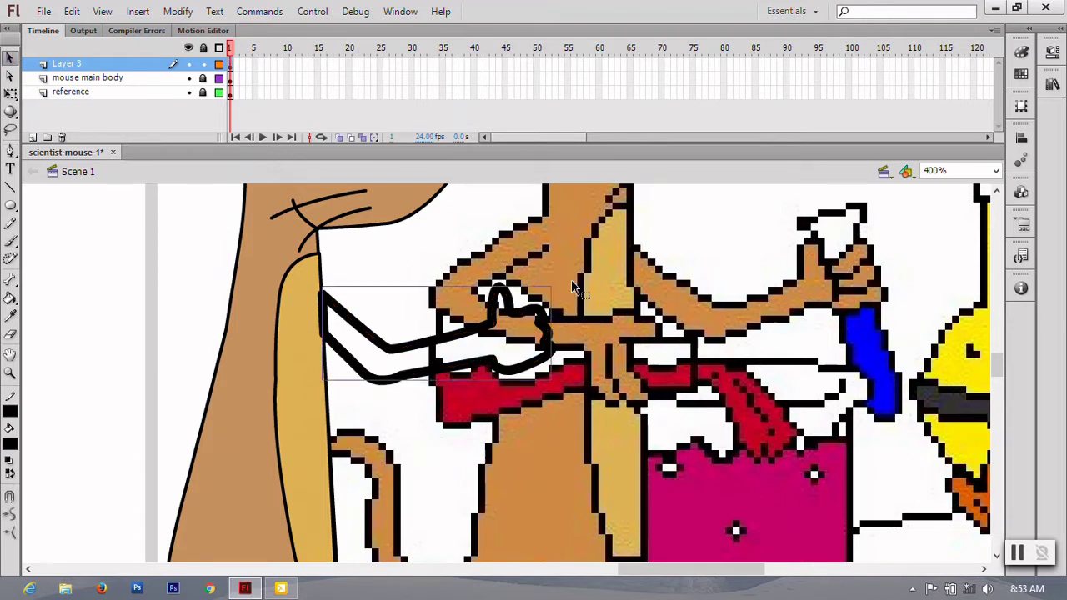
pyautogui.click(1053, 52)
pyautogui.click(997, 213)
pyautogui.write('1')
pyautogui.press('Return')
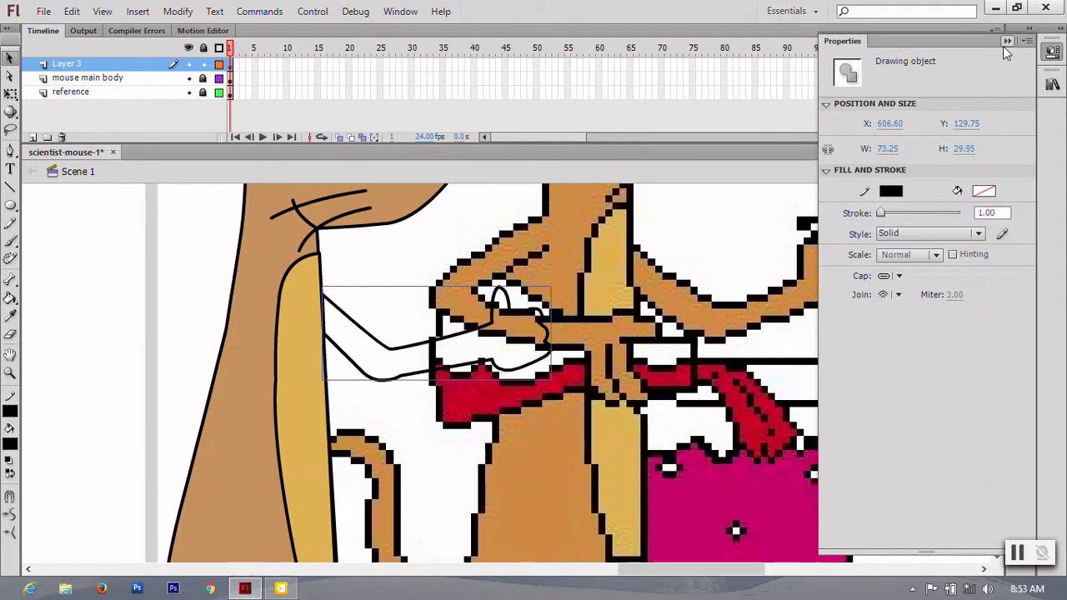
# Sample the mouse's body brown with the Eyedropper and fill the arm with it.
pyautogui.click(1007, 40)
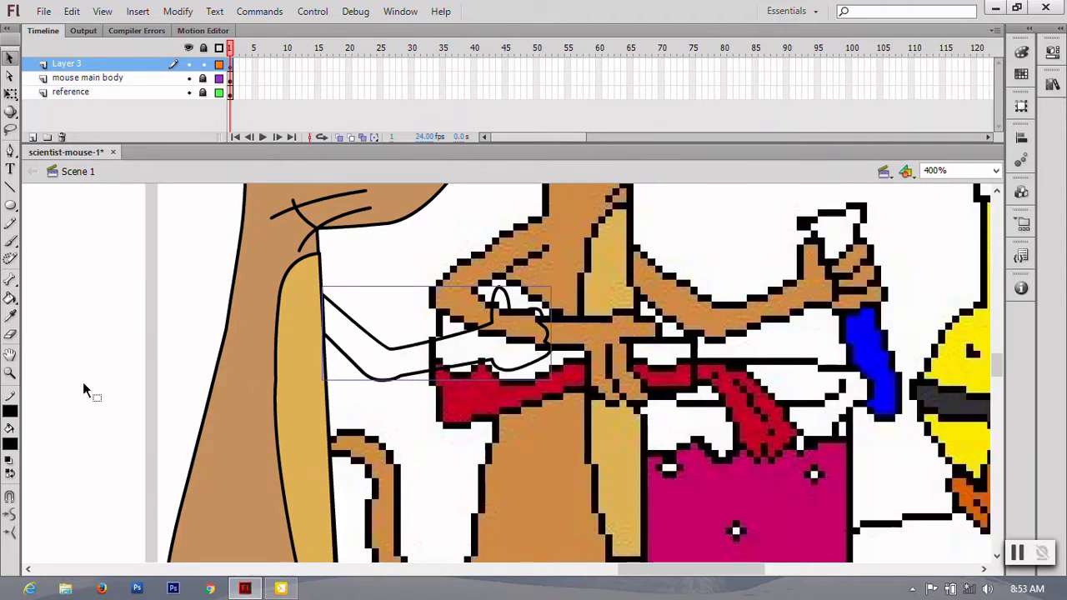
pyautogui.click(10, 316)
pyautogui.click(253, 318)
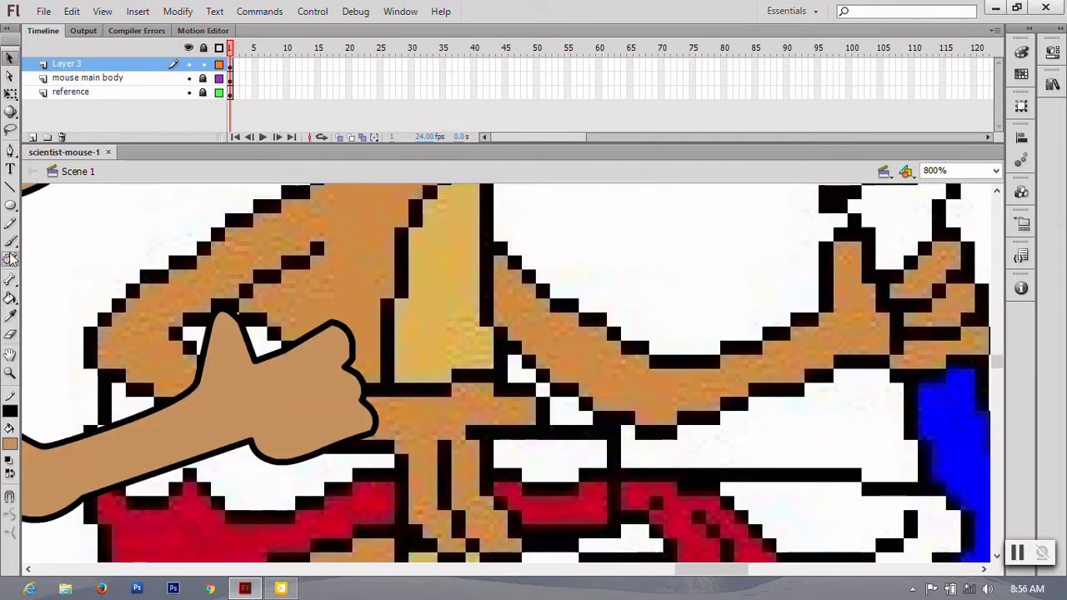
# Draw a first finger line across the hand and join its end to the thumb outline.
pyautogui.click(10, 188)
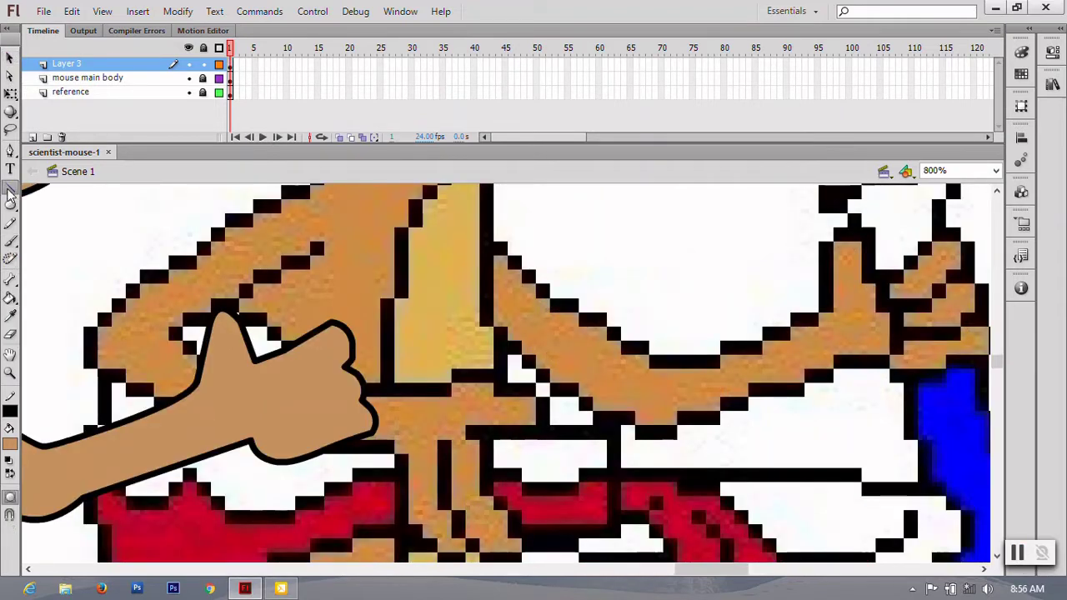
pyautogui.moveTo(341, 370); pyautogui.dragTo(238, 406)
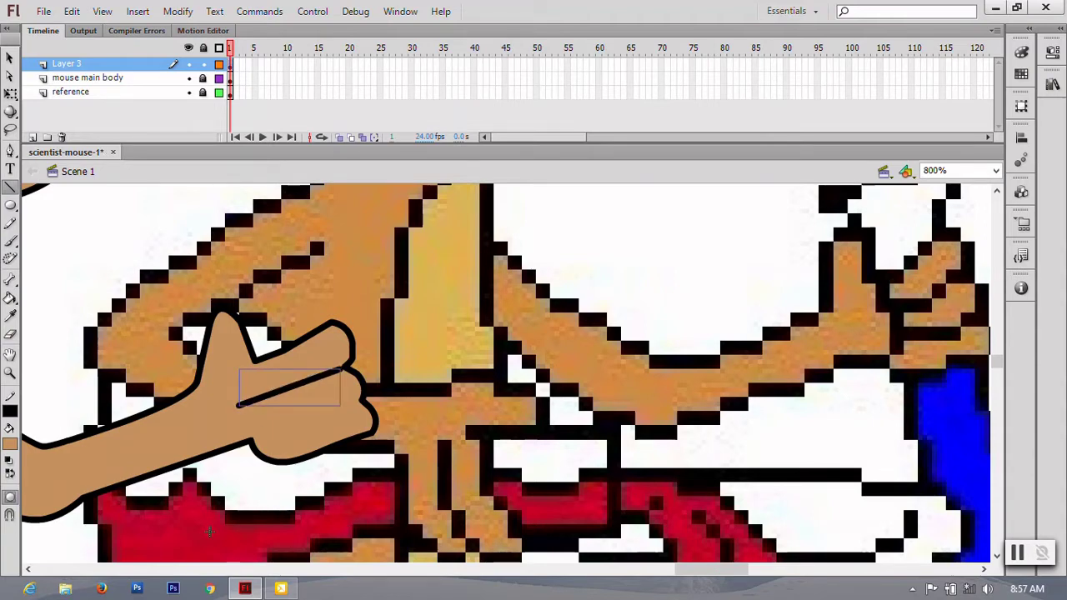
pyautogui.press('v')
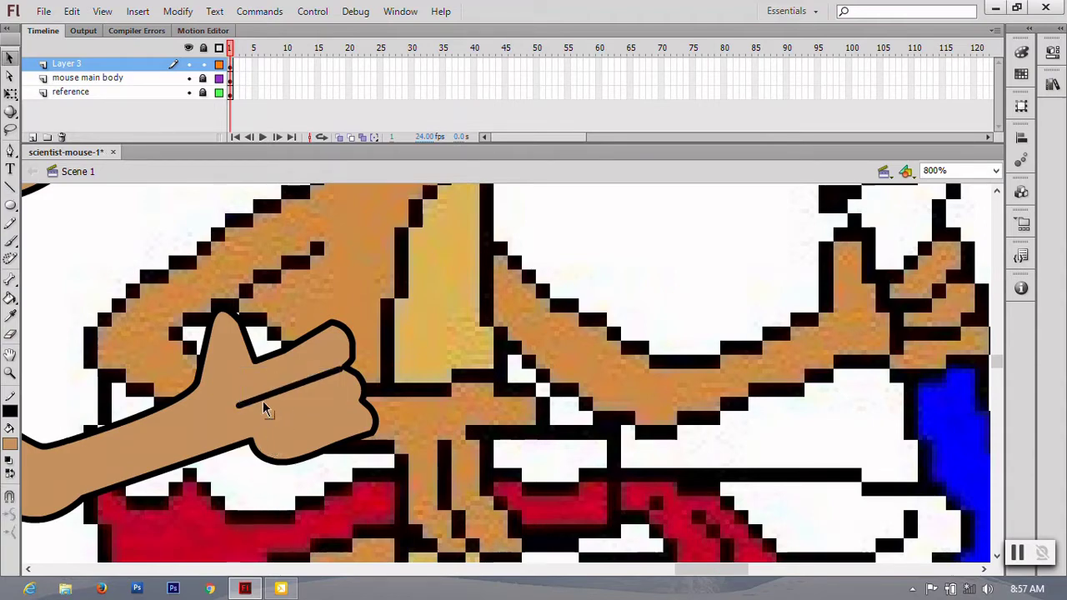
pyautogui.moveTo(238, 406); pyautogui.dragTo(265, 409)
# Add a second finger line below the first, fix its corner and undo the stray stroke.
pyautogui.press('n')
pyautogui.moveTo(363, 405); pyautogui.dragTo(237, 434)
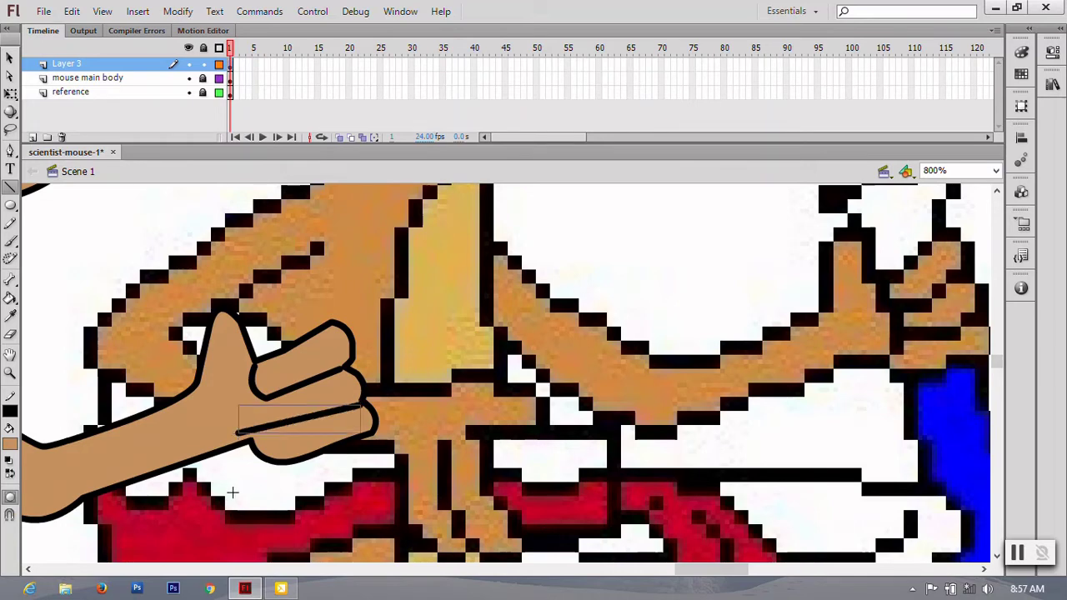
pyautogui.press('v')
pyautogui.click(265, 428)
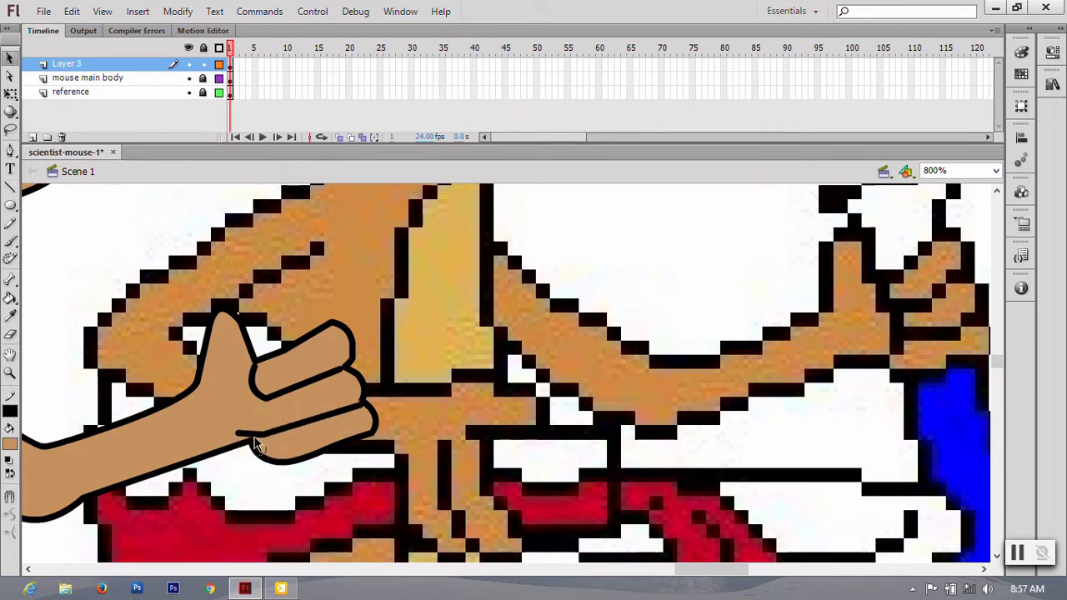
pyautogui.moveTo(259, 406); pyautogui.dragTo(260, 434)
pyautogui.moveTo(277, 431); pyautogui.dragTo(277, 431)
pyautogui.hotkey('ctrl', 'z')
pyautogui.hotkey('ctrl', 'z')
pyautogui.hotkey('ctrl', '-')
pyautogui.hotkey('ctrl', '-')
# Move the vector mouse further left, away from the pixel reference.
pyautogui.click(538, 333)
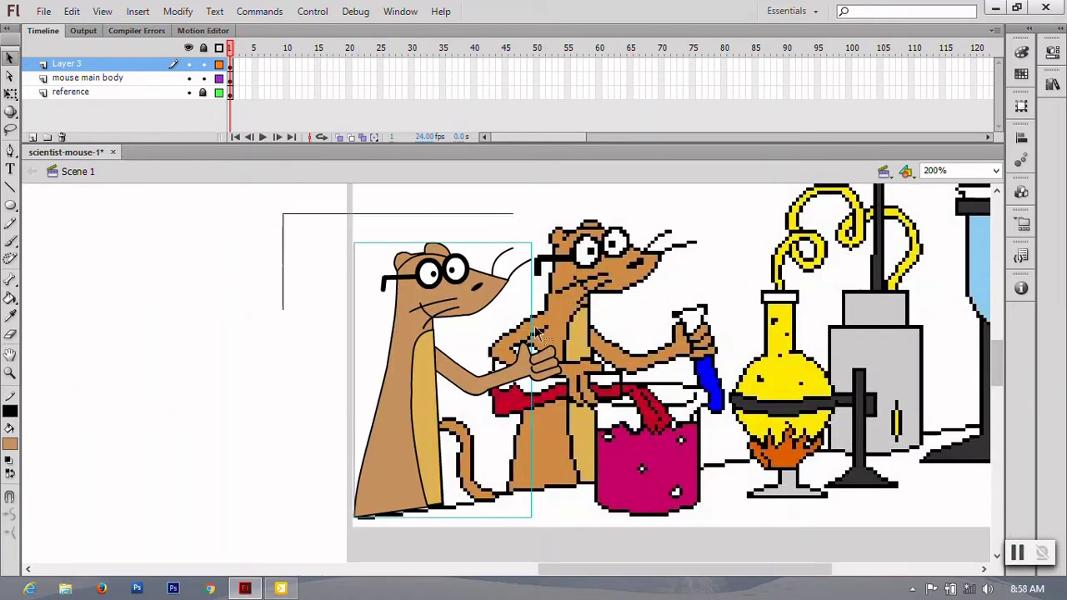
pyautogui.moveTo(471, 409); pyautogui.dragTo(329, 371)
pyautogui.click(576, 463)
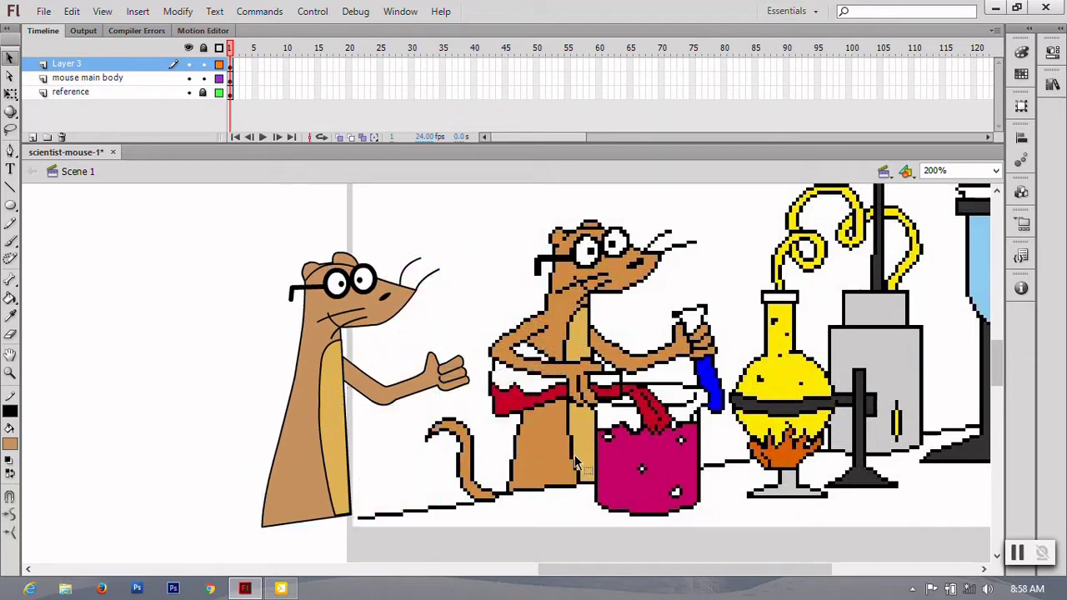
# Rename Layer 3 to 'right hand'.
pyautogui.doubleClick(60, 65)
pyautogui.write('right hand')
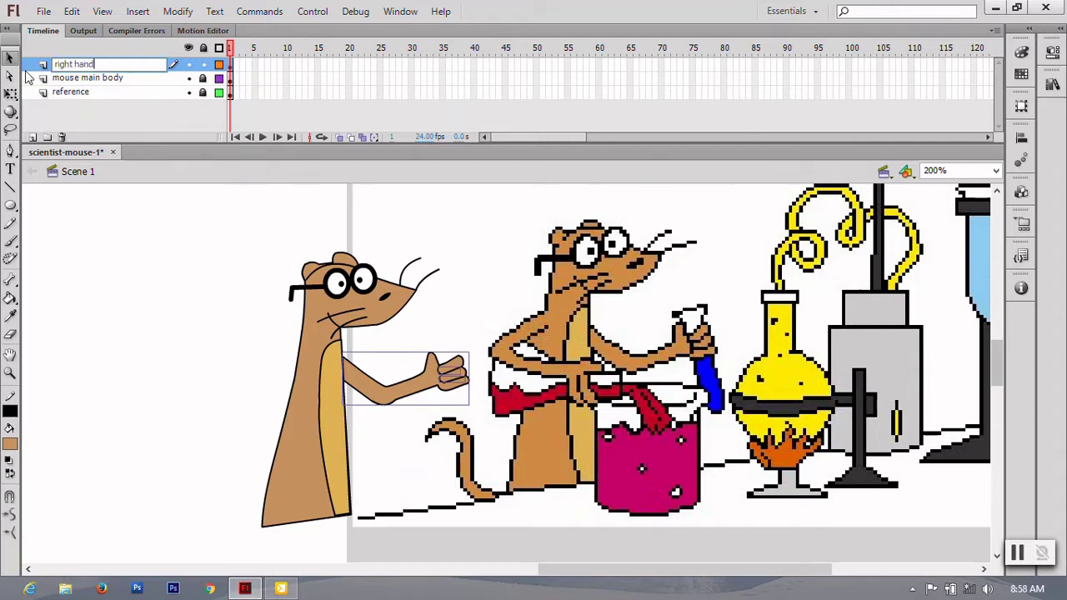
pyautogui.press('Return')
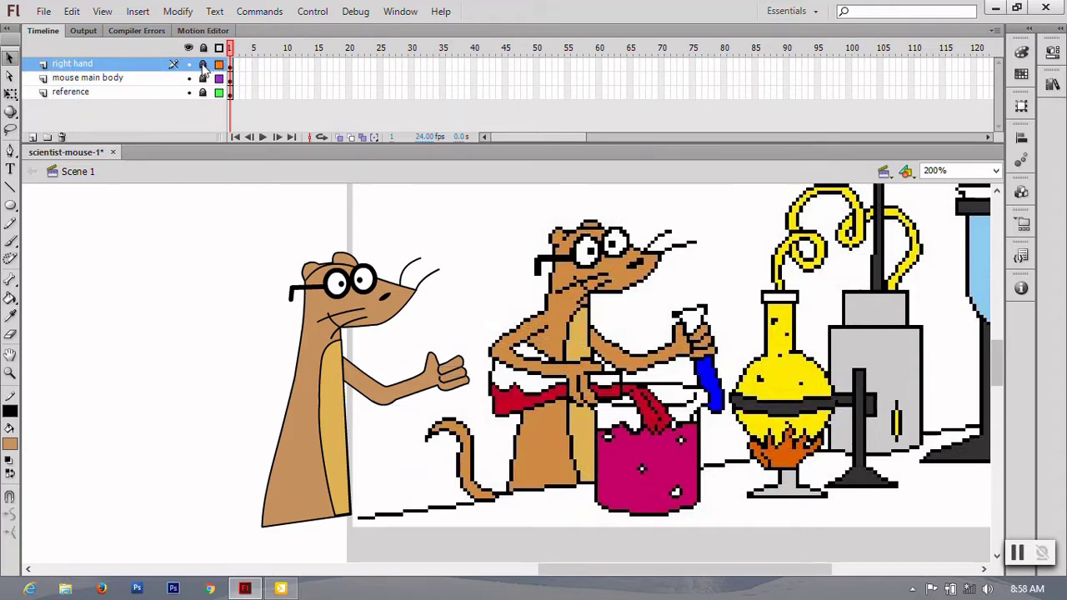
# Add a new layer on top named 'left hand'.
pyautogui.click(32, 137)
pyautogui.doubleClick(65, 65)
pyautogui.write('left')
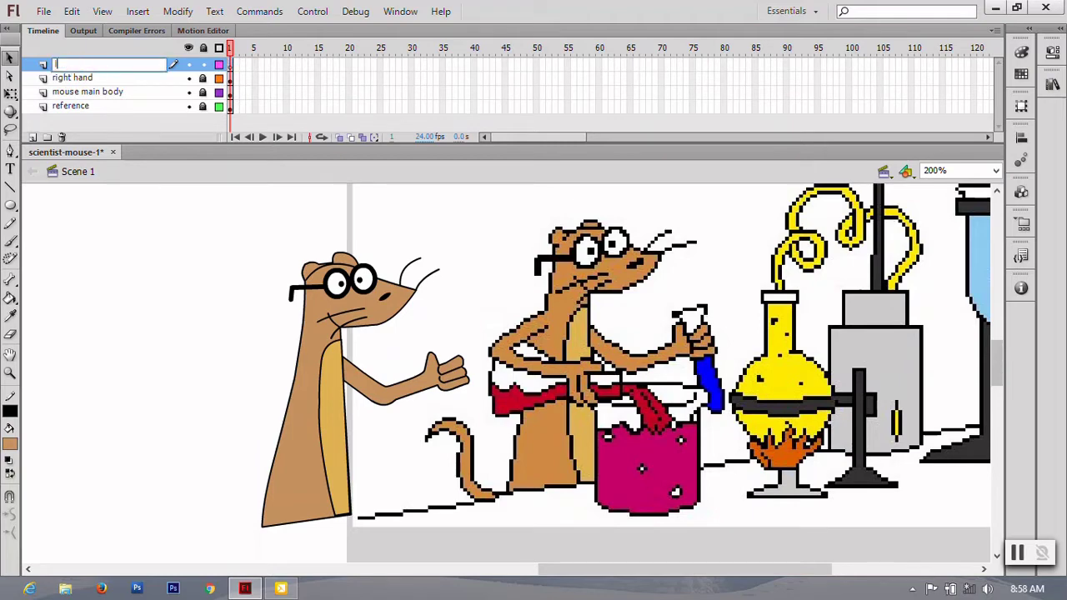
pyautogui.write(' hand')
pyautogui.press('Return')
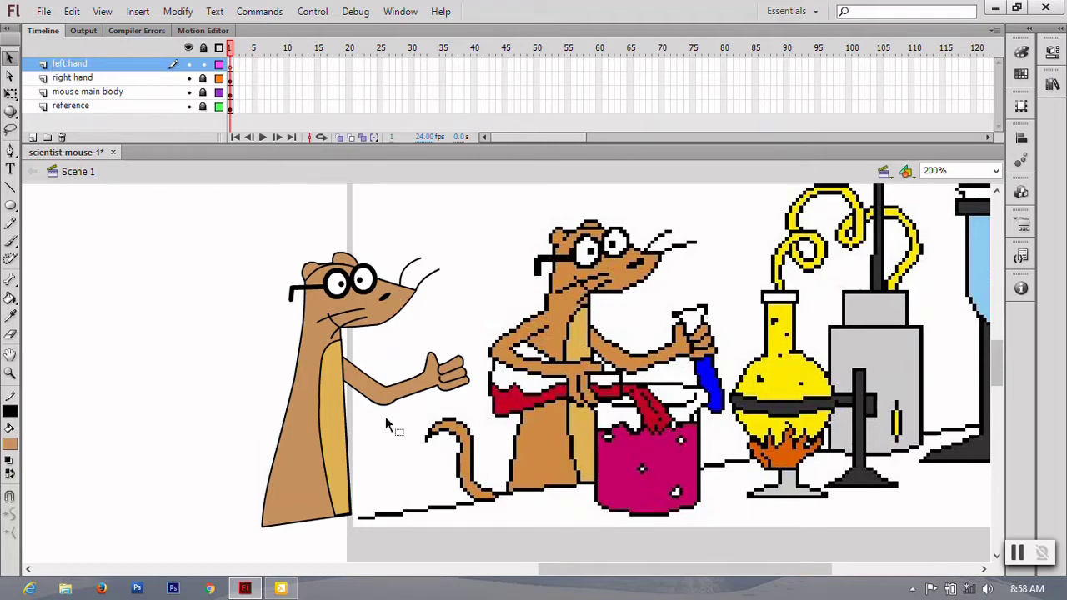
# Zoom in and pen-trace the second arm from the shoulder through the elbow bend across the body.
pyautogui.hotkey('ctrl', '=')
pyautogui.moveTo(379, 383); pyautogui.dragTo(544, 370)
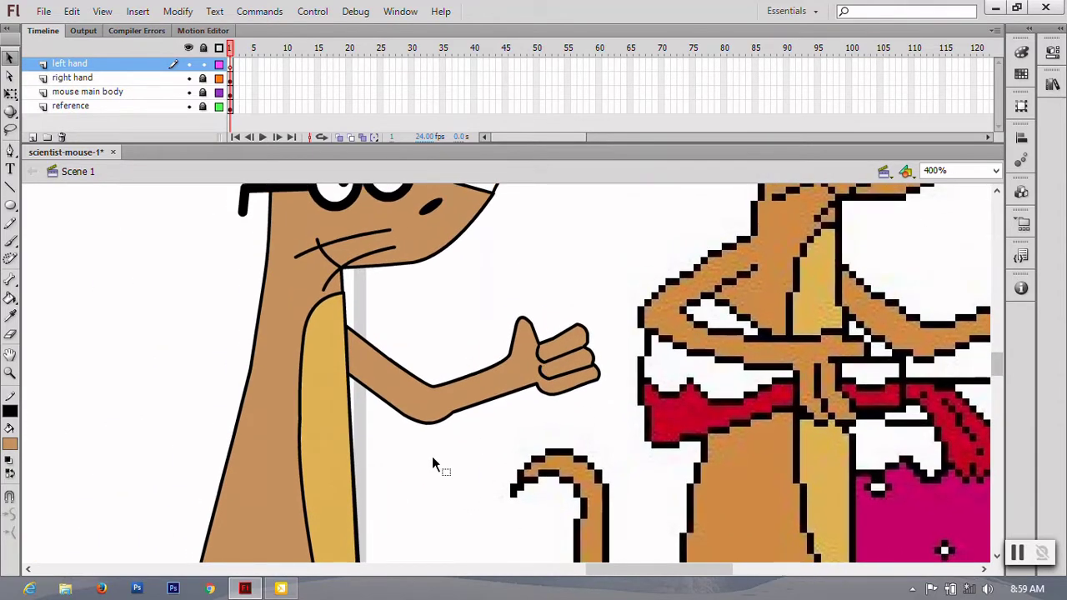
pyautogui.scroll(-3, 455, 465)
pyautogui.scroll(3, 422, 429)
pyautogui.press('p')
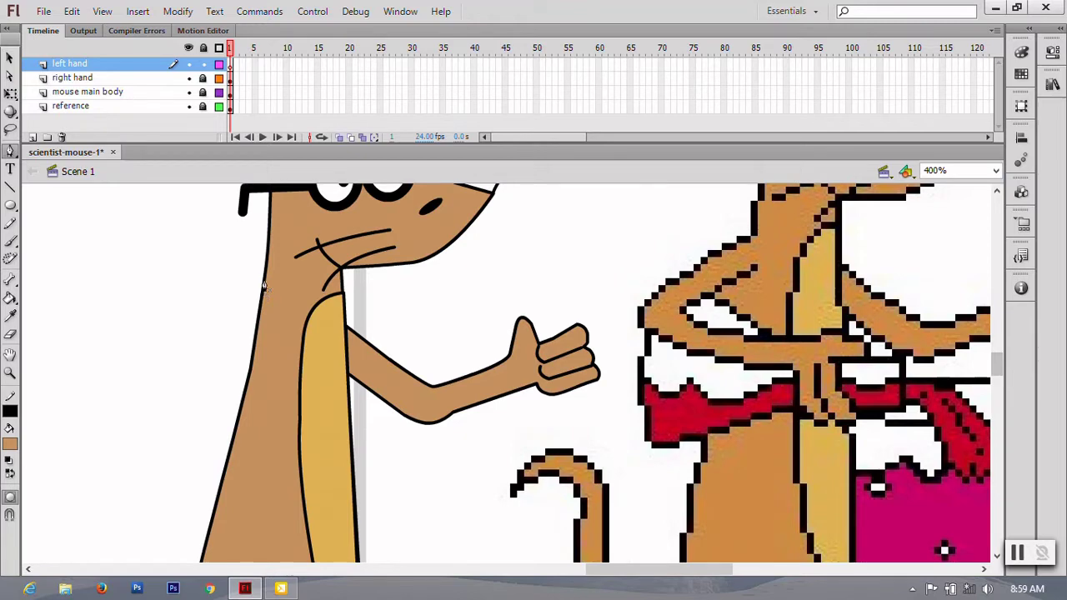
pyautogui.moveTo(161, 338); pyautogui.dragTo(156, 354)
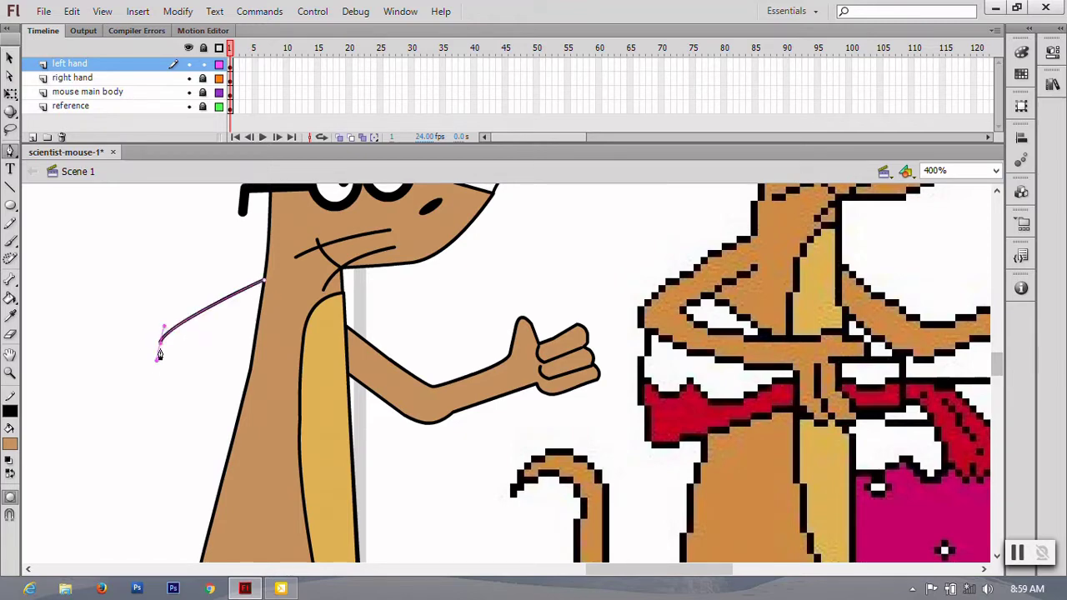
pyautogui.click(194, 376)
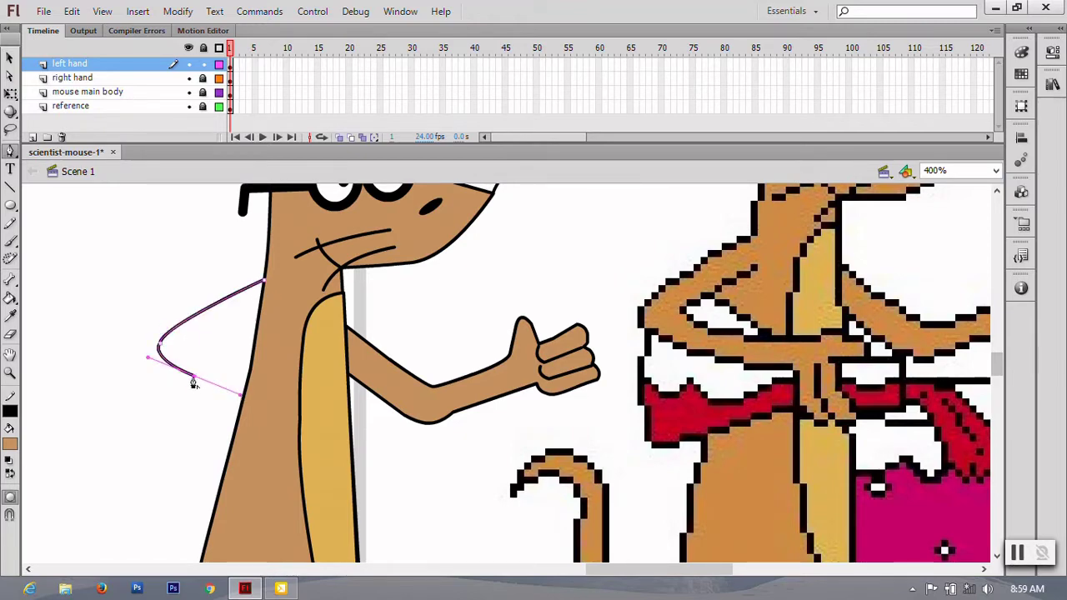
pyautogui.moveTo(300, 399); pyautogui.dragTo(330, 398)
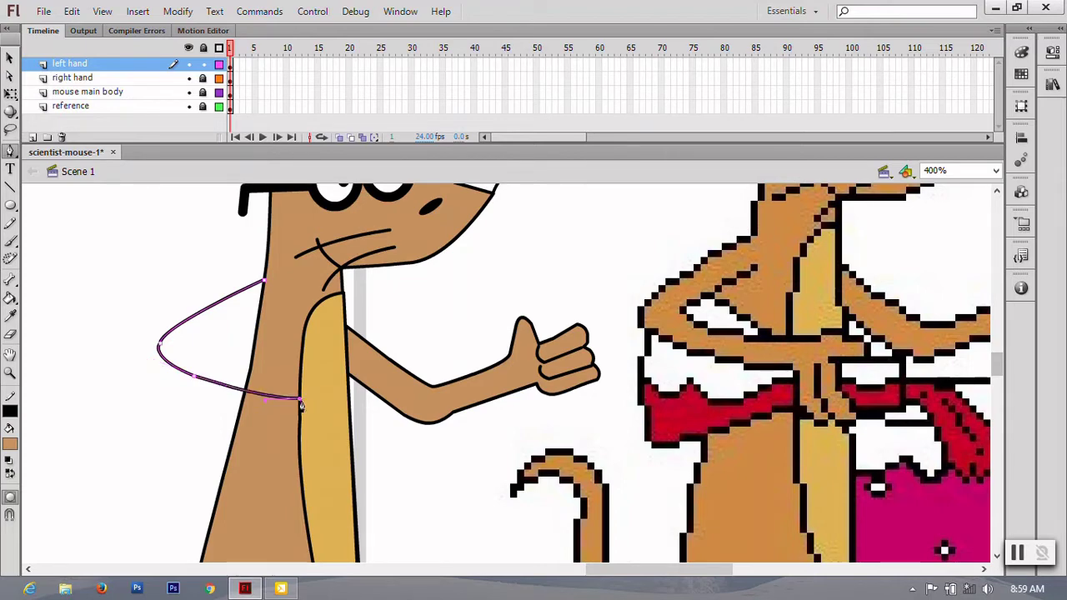
pyautogui.hotkey('ctrl', 'z')
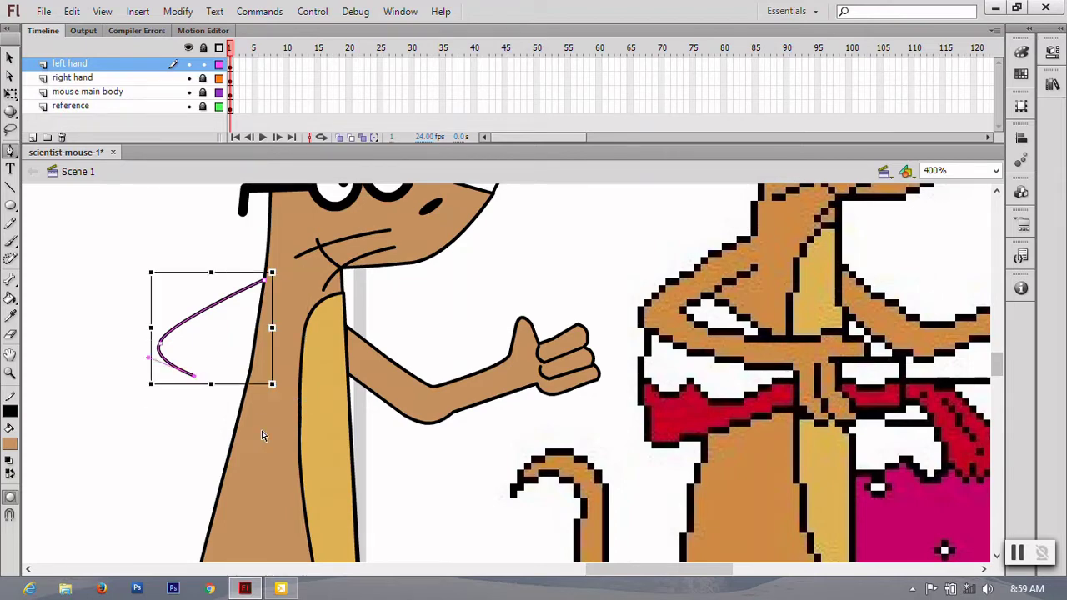
pyautogui.hotkey('ctrl', 'z')
pyautogui.moveTo(203, 386); pyautogui.dragTo(244, 420)
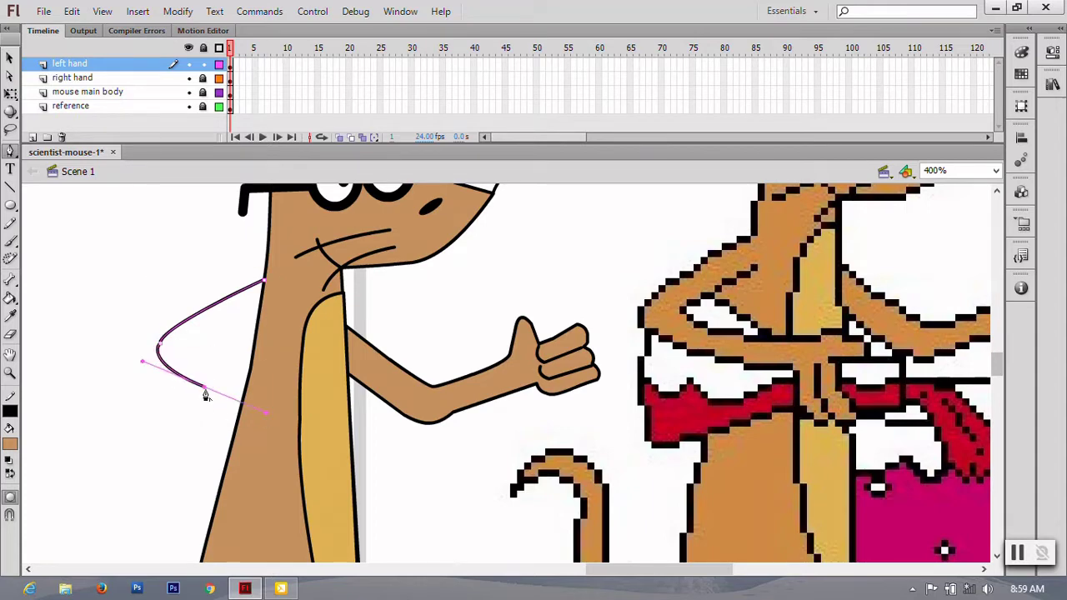
pyautogui.moveTo(299, 411); pyautogui.dragTo(330, 411)
# Trace the hand over the belly with a sharp fingertip and thumb, closing the outline at the shoulder.
pyautogui.scroll(-2, 299, 414)
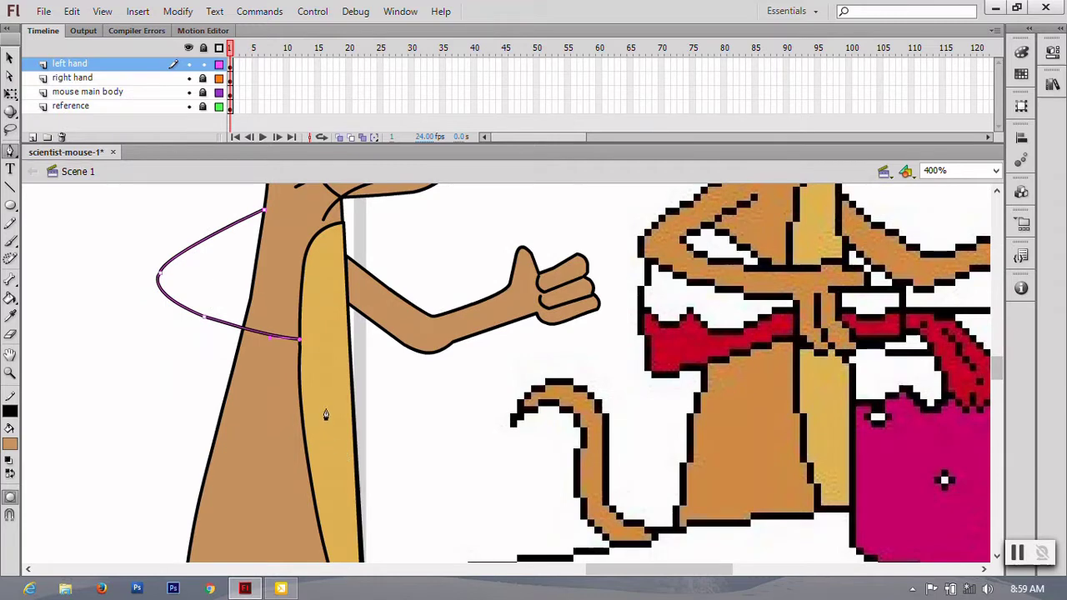
pyautogui.moveTo(325, 401); pyautogui.dragTo(351, 404)
pyautogui.click(344, 408)
pyautogui.moveTo(345, 413); pyautogui.dragTo(345, 404)
pyautogui.click(346, 402)
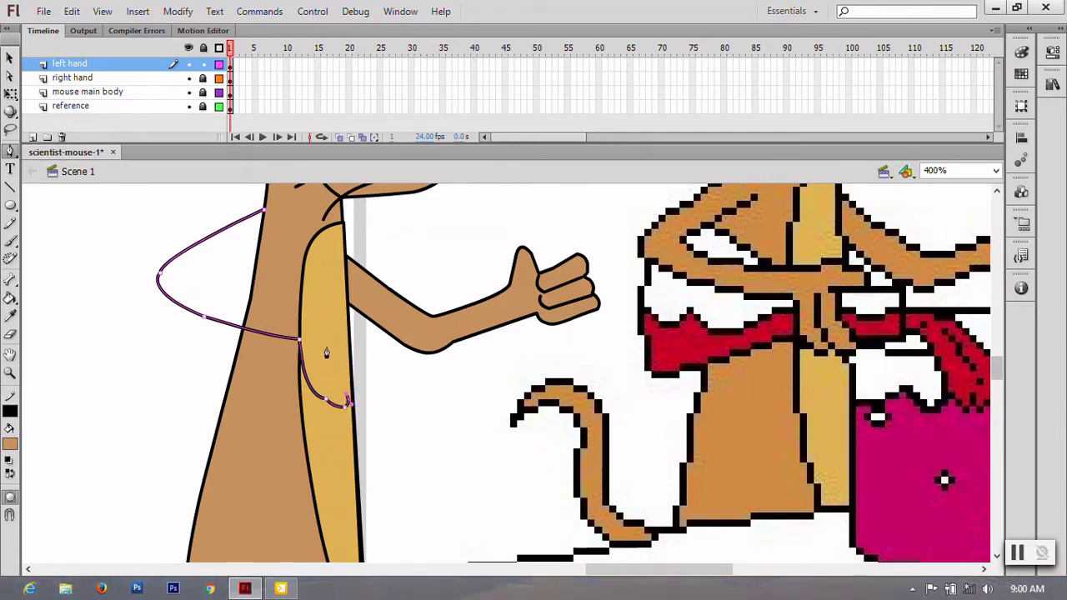
pyautogui.moveTo(329, 352); pyautogui.dragTo(330, 325)
pyautogui.click(370, 336)
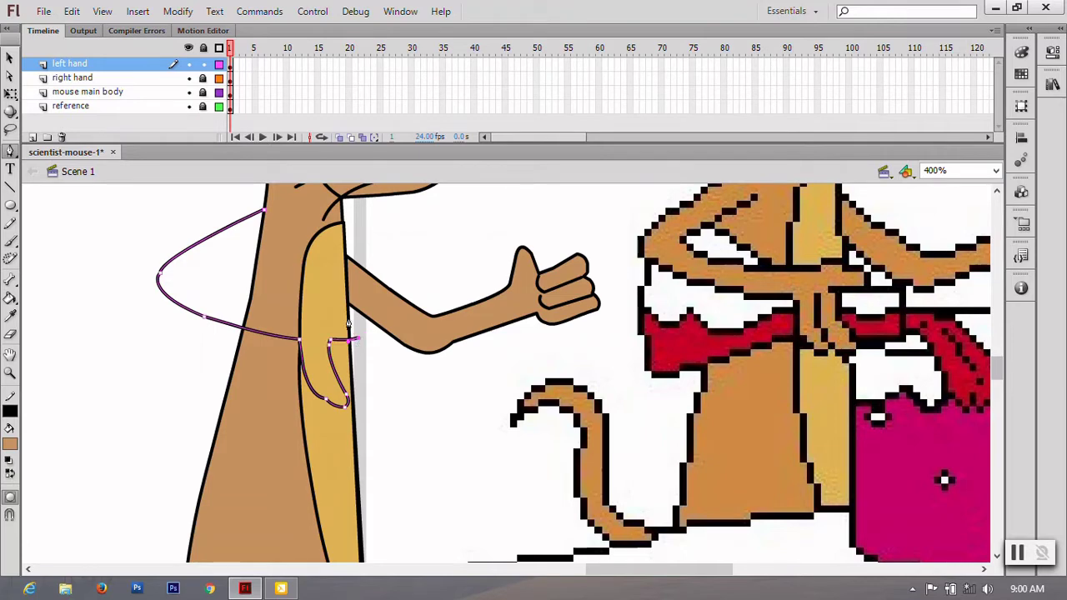
pyautogui.moveTo(338, 325); pyautogui.dragTo(335, 330)
pyautogui.moveTo(194, 281); pyautogui.dragTo(175, 247)
pyautogui.scroll(3, 217, 297)
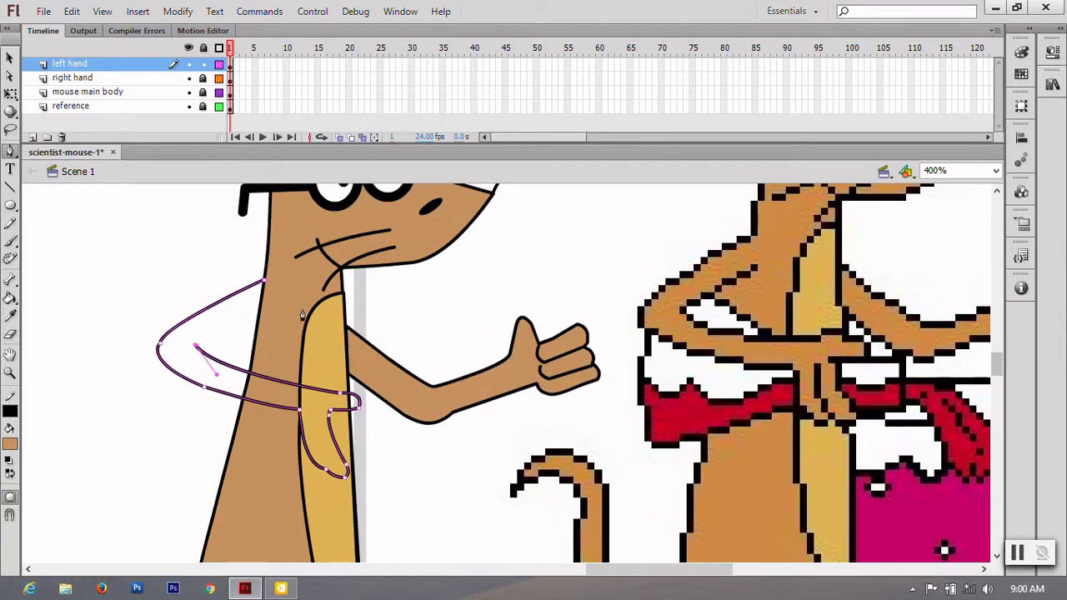
pyautogui.click(262, 315)
# Fill the closed left-arm outline with brown.
pyautogui.press('v')
pyautogui.click(119, 368)
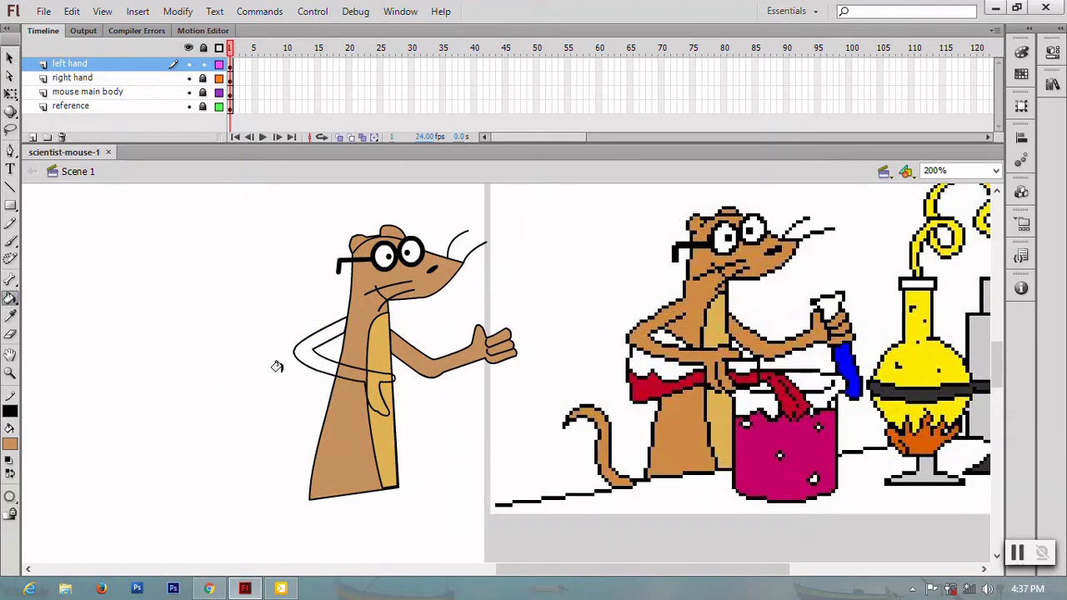
pyautogui.click(301, 351)
pyautogui.click(10, 56)
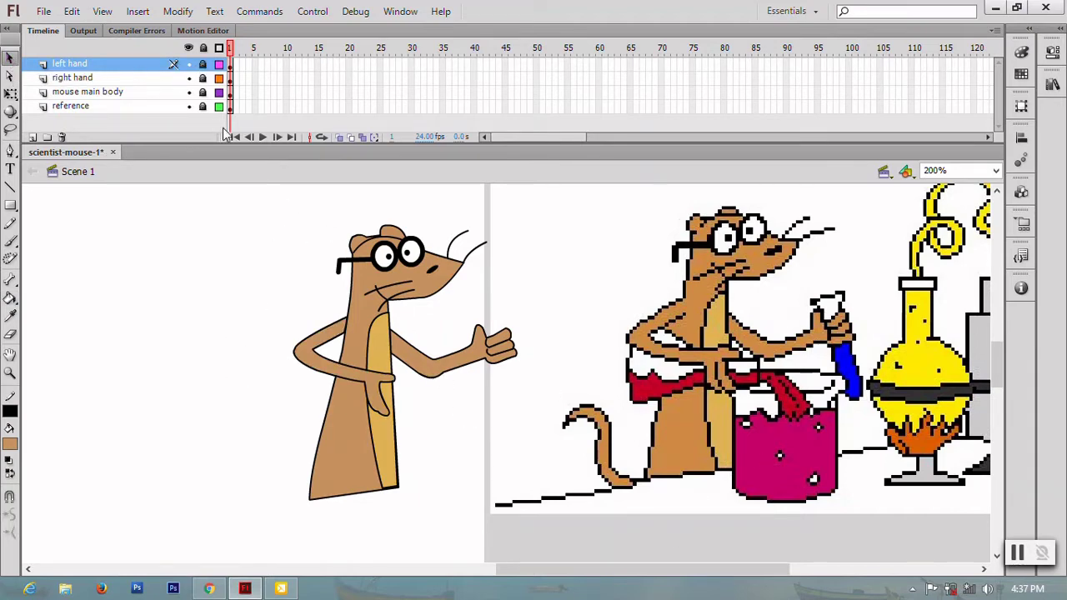
pyautogui.click(286, 64)
# Extend all four layers to frame 10 and unlock the left hand and right hand layers.
pyautogui.moveTo(286, 64); pyautogui.dragTo(286, 106)
pyautogui.press('F5')
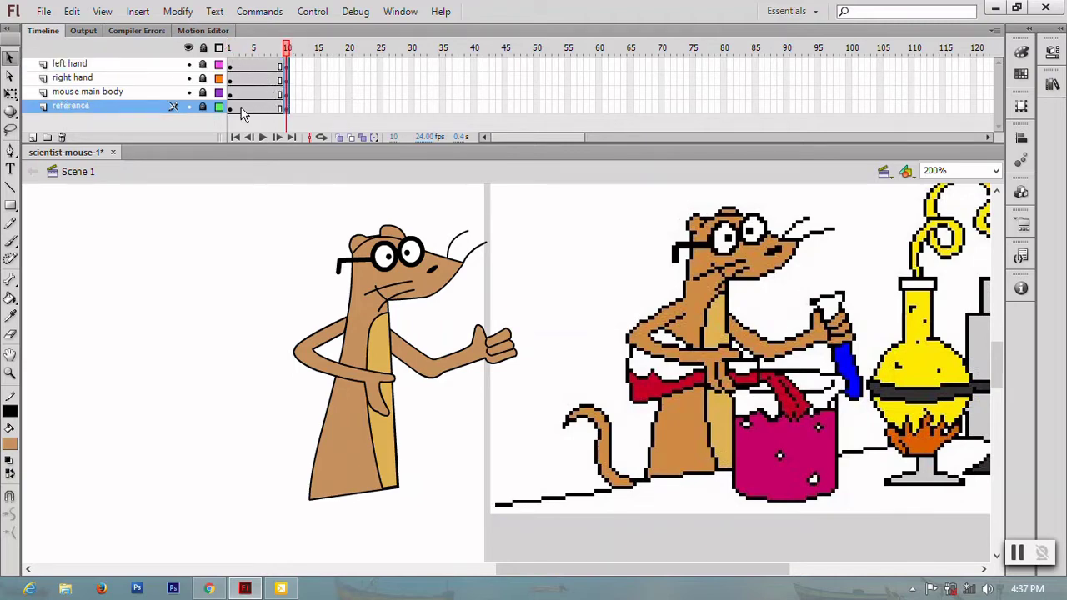
pyautogui.click(230, 48)
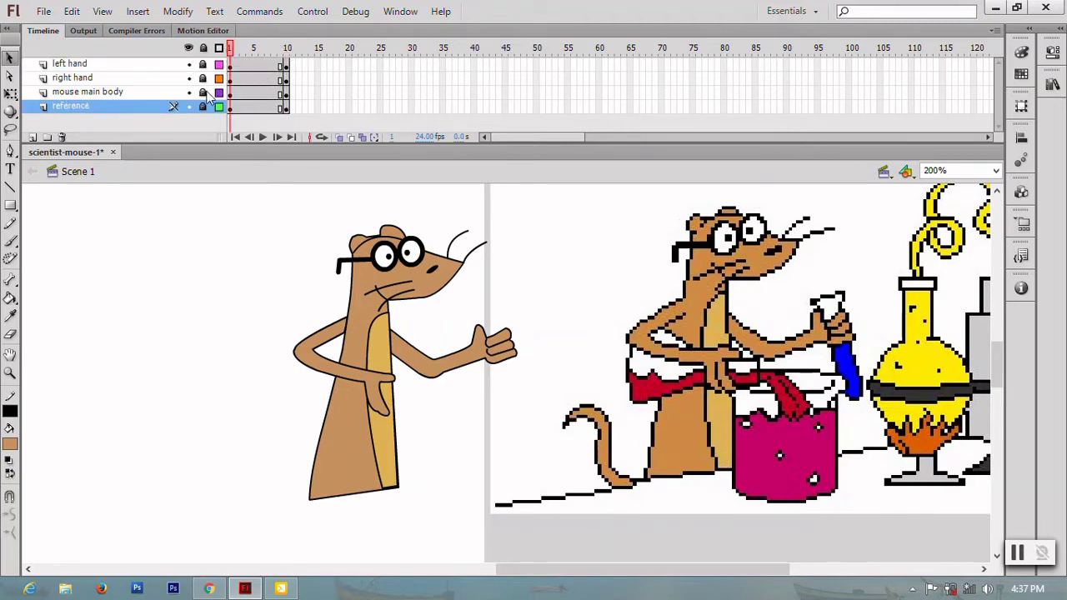
pyautogui.click(203, 64)
pyautogui.click(284, 78)
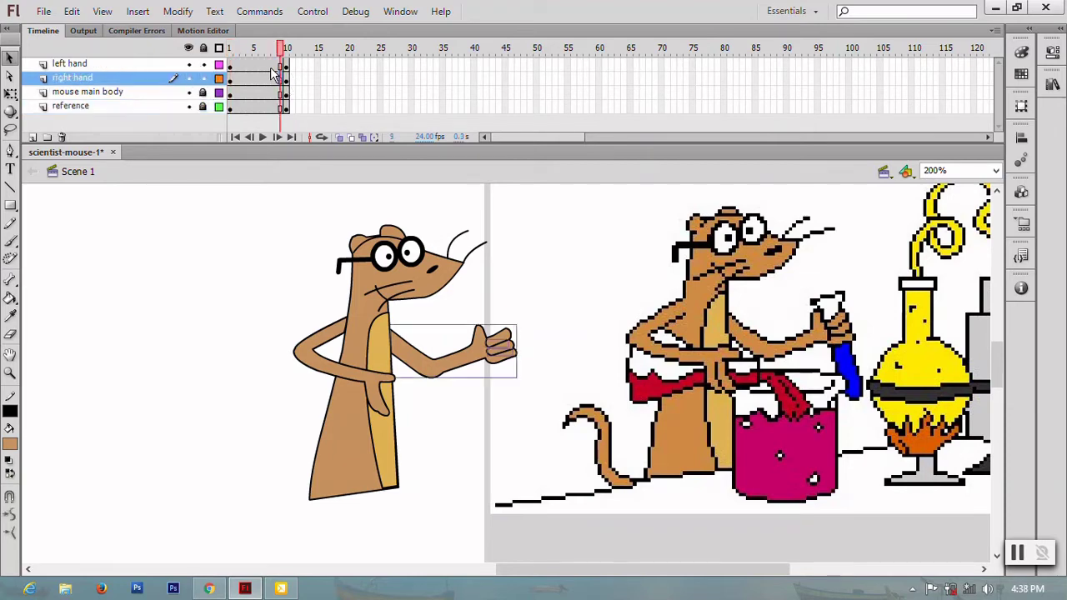
# Move the bottom-left reference drawing beside the vector mouse and scale it down to match.
pyautogui.hotkey('ctrl', '-')
pyautogui.hotkey('ctrl', '-')
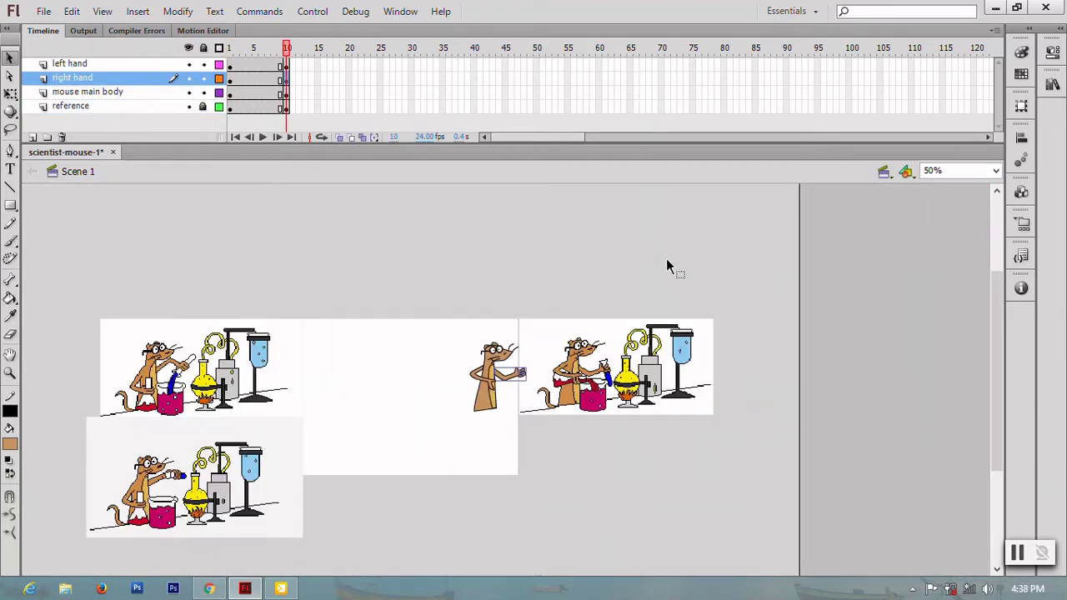
pyautogui.click(183, 368)
pyautogui.moveTo(564, 437); pyautogui.dragTo(321, 425)
pyautogui.click(203, 106)
pyautogui.click(200, 488)
pyautogui.moveTo(200, 488); pyautogui.dragTo(633, 382)
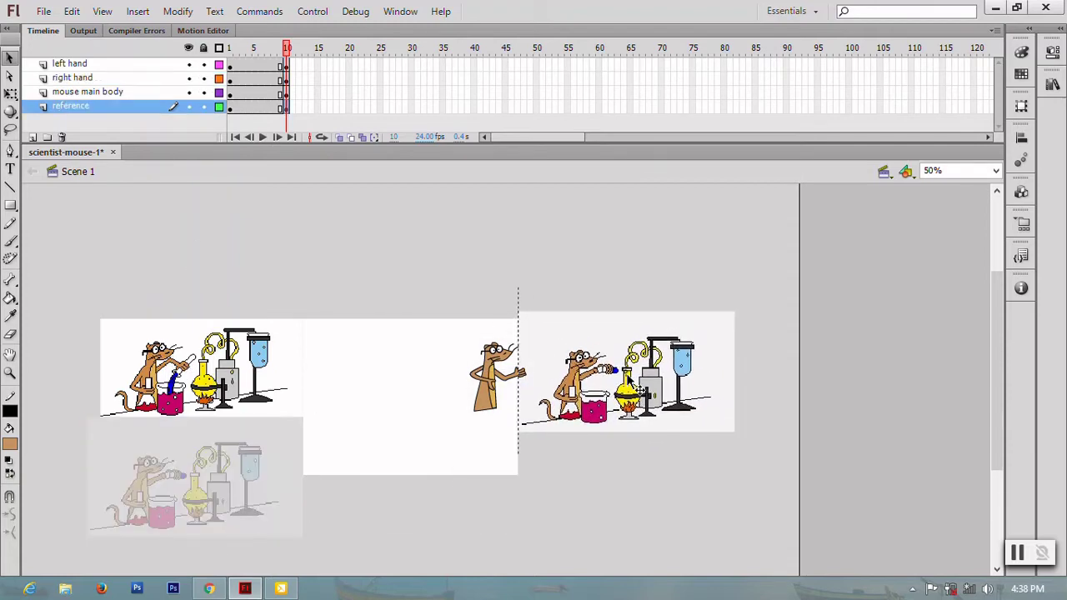
pyautogui.hotkey('ctrl', '1')
pyautogui.press('q')
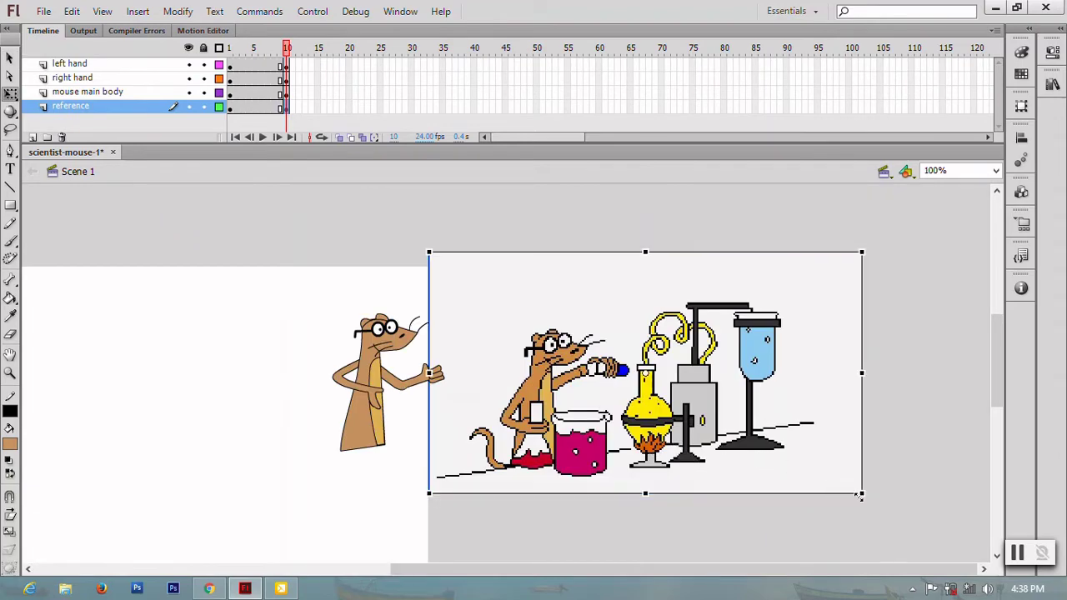
pyautogui.moveTo(860, 494)
pyautogui.mouseDown()
pyautogui.moveTo(835, 455)
pyautogui.moveTo(839, 467)
pyautogui.mouseUp()
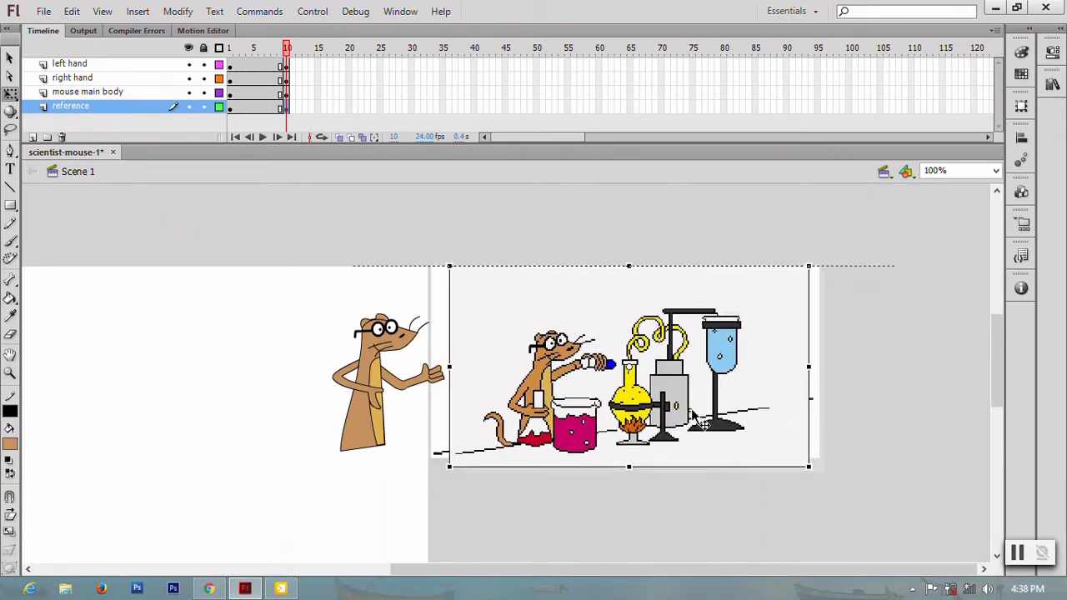
pyautogui.moveTo(726, 428); pyautogui.dragTo(681, 416)
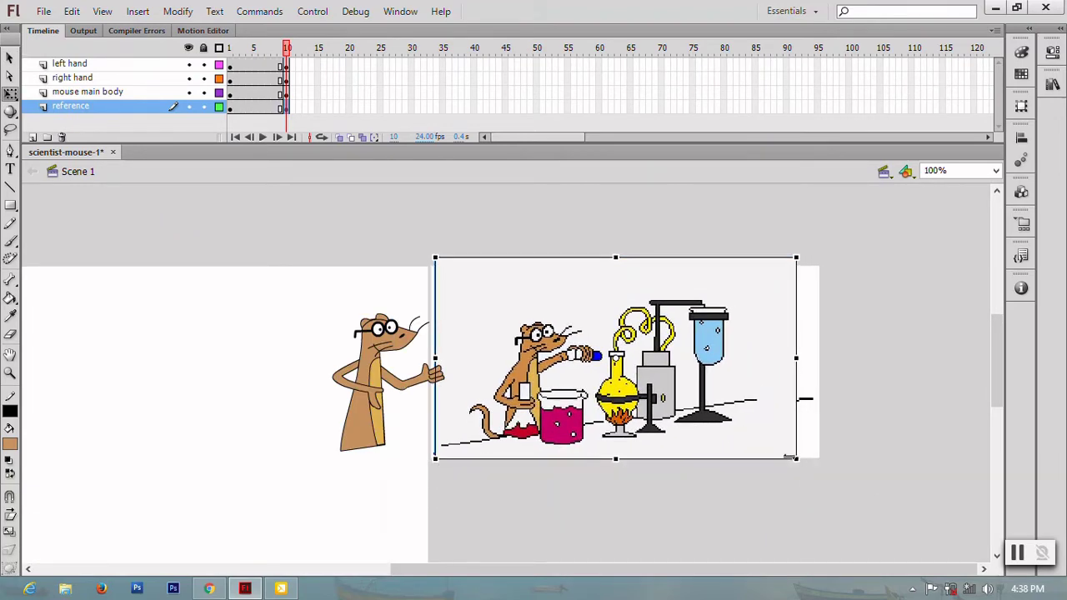
# Relock the reference and left hand layers.
pyautogui.click(465, 522)
pyautogui.click(202, 106)
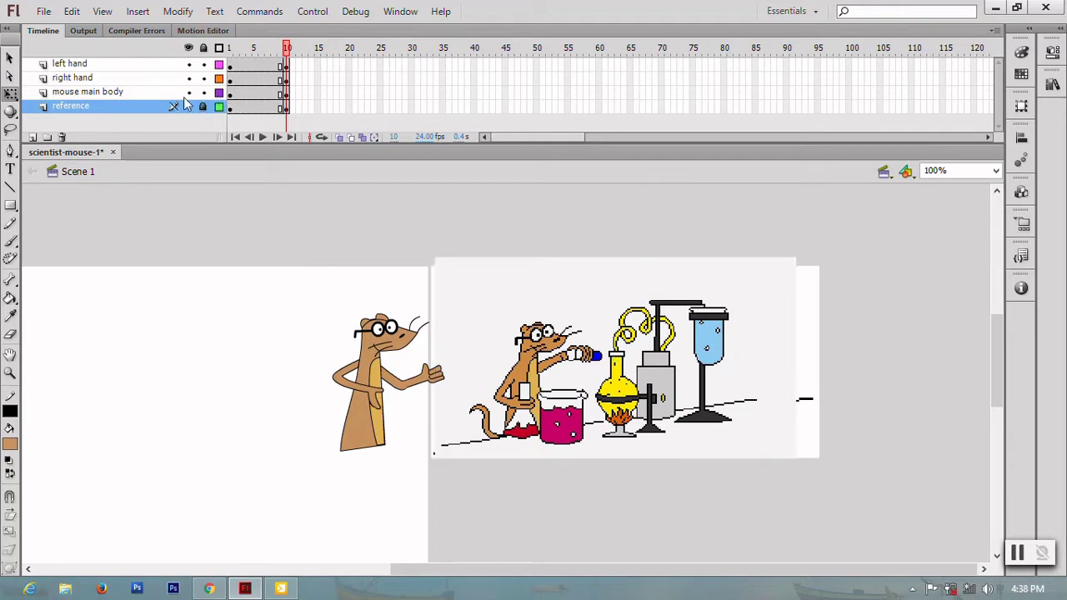
pyautogui.click(202, 65)
# Select the right hand artwork at frame 10 and preview the frames leading up to it.
pyautogui.click(285, 78)
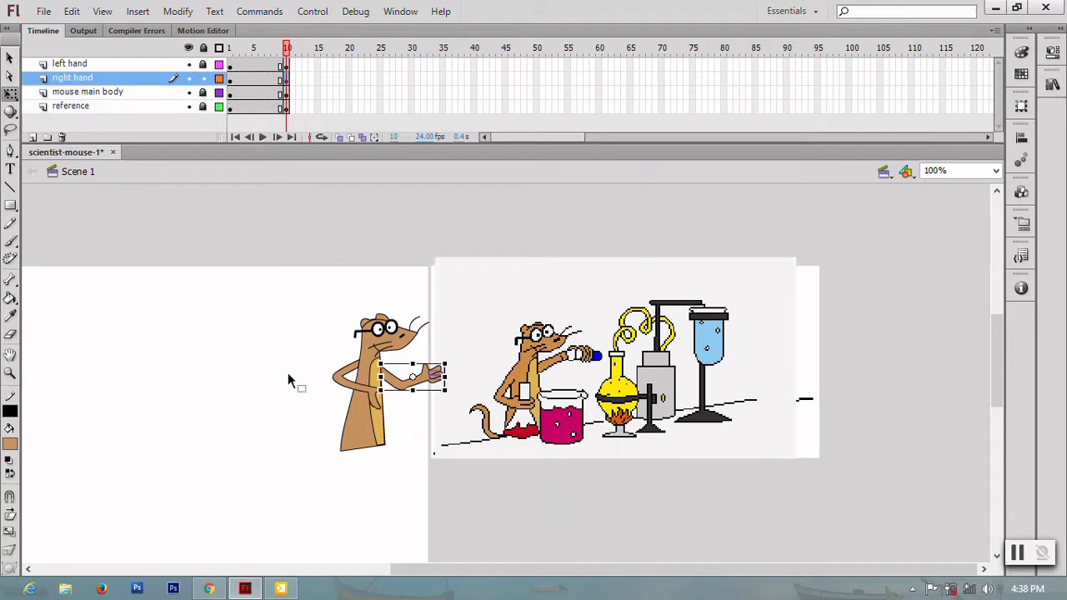
pyautogui.press('v')
pyautogui.click(288, 377)
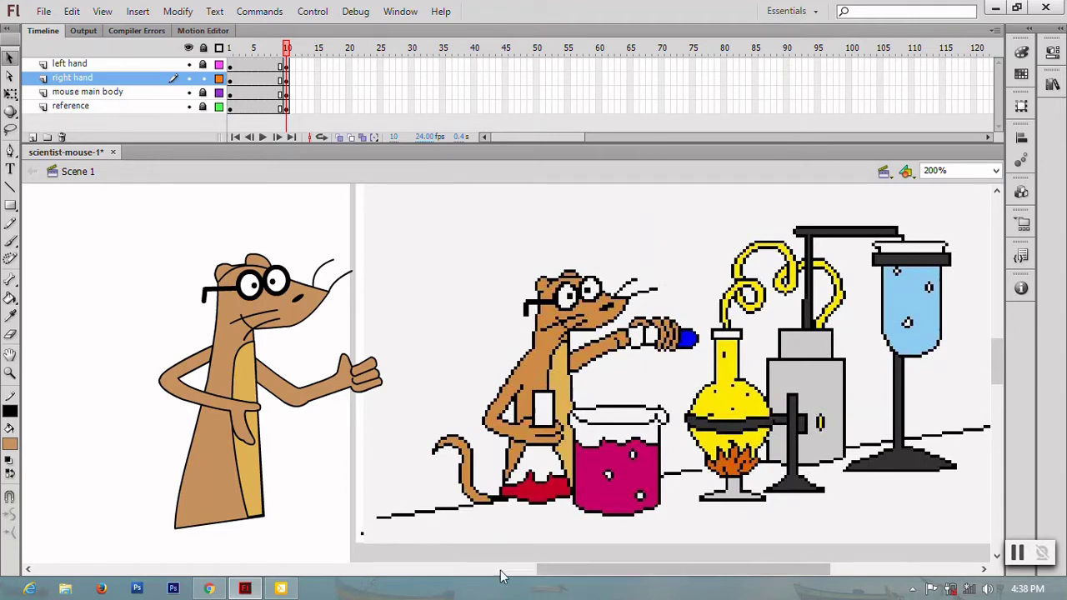
pyautogui.moveTo(542, 570); pyautogui.dragTo(504, 571)
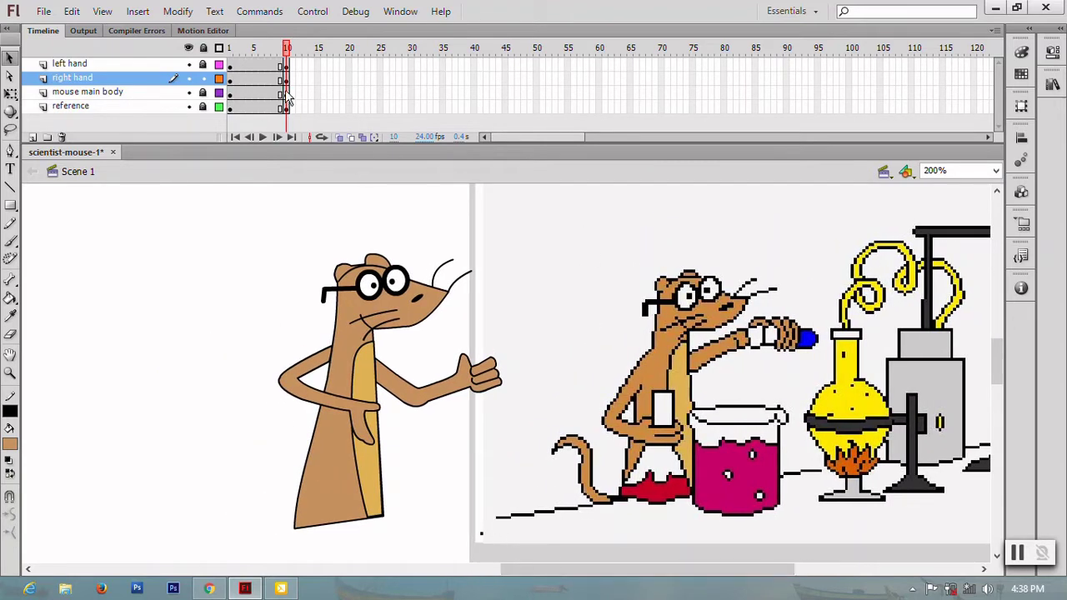
pyautogui.click(286, 79)
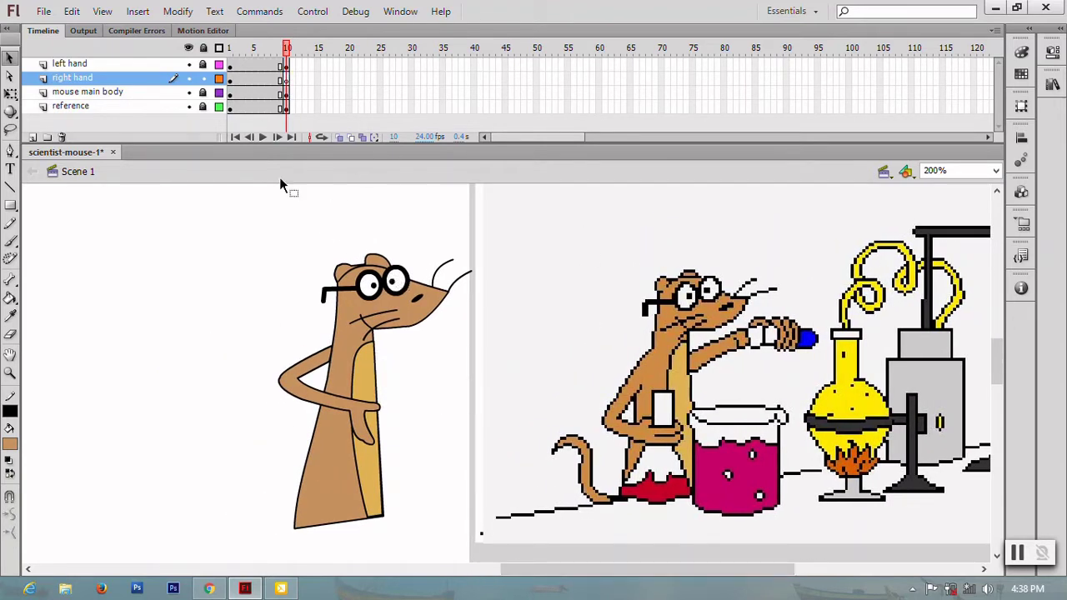
pyautogui.moveTo(229, 47); pyautogui.dragTo(286, 48)
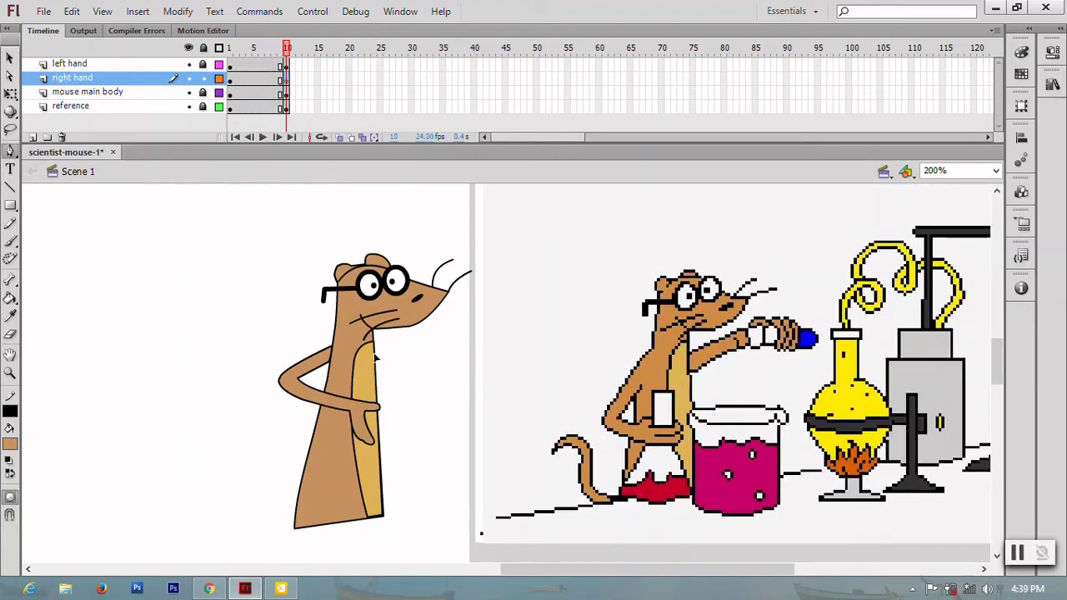
# Pen-trace the forward-reaching arm and clenched fist, bringing the lower edge back to the body.
pyautogui.moveTo(441, 336)
pyautogui.mouseDown()
pyautogui.moveTo(480, 327)
pyautogui.moveTo(469, 334)
pyautogui.moveTo(495, 343)
pyautogui.moveTo(489, 364)
pyautogui.mouseUp()
pyautogui.hotkey('ctrl', 'z')
pyautogui.click(468, 358)
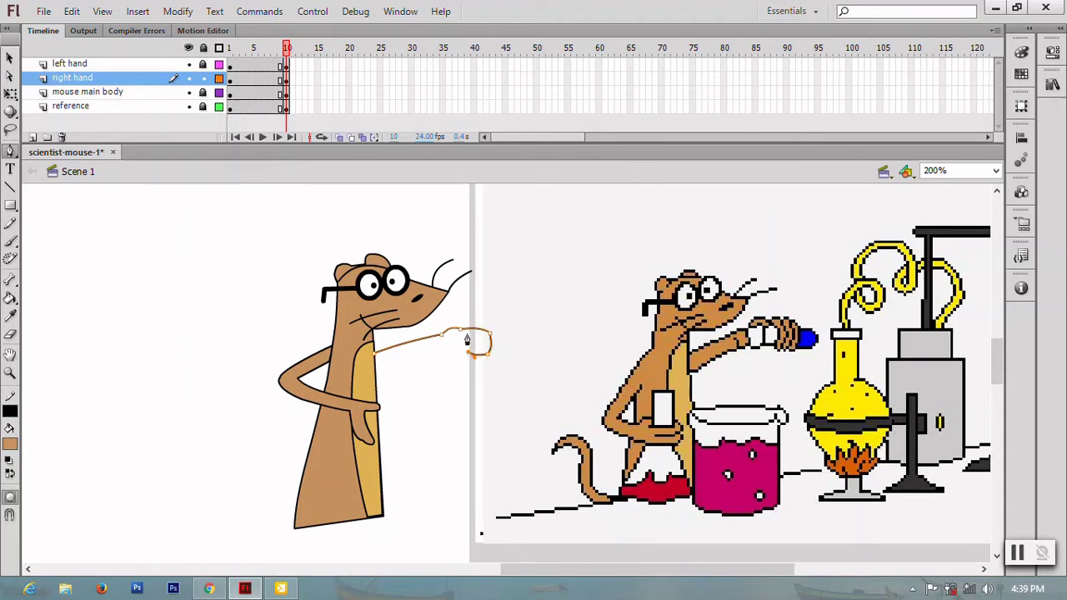
pyautogui.click(468, 339)
pyautogui.click(442, 349)
pyautogui.click(359, 387)
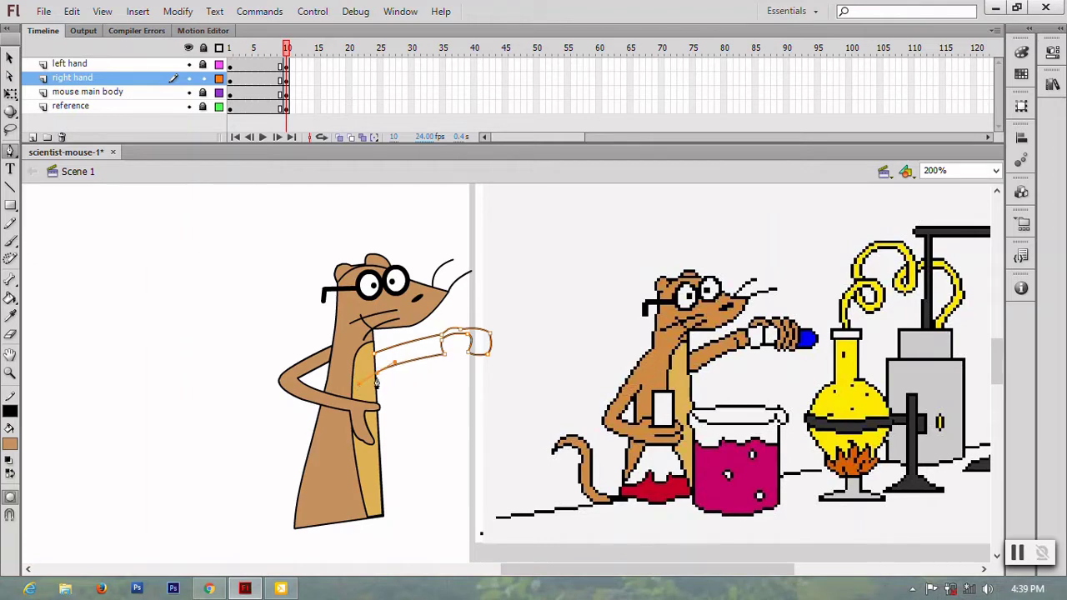
pyautogui.hotkey('ctrl', '=')
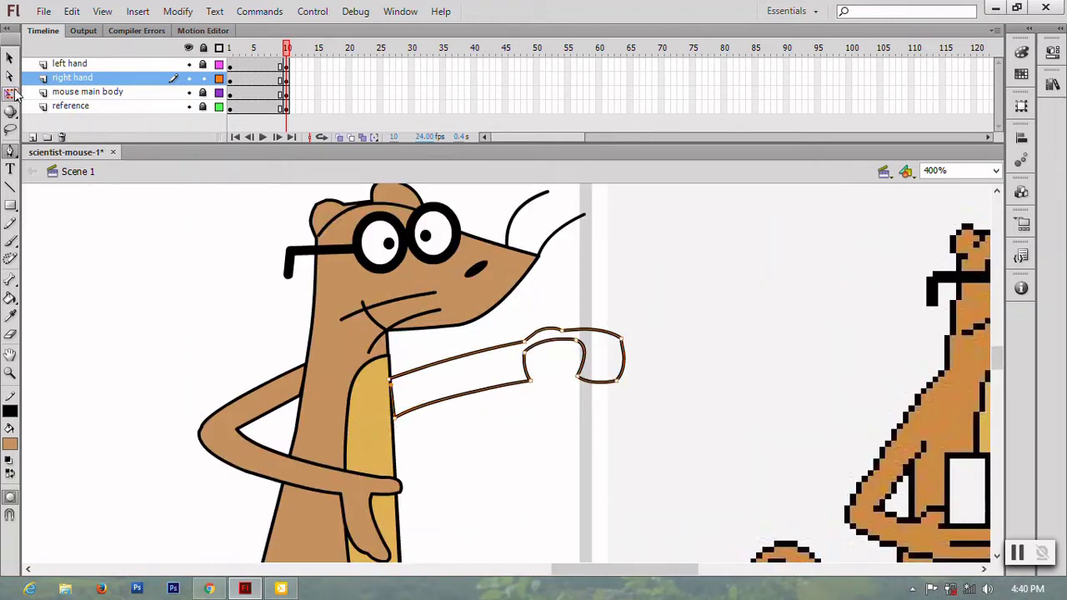
# Commit the reaching-arm pen path as a black outline and inspect it zoomed in.
pyautogui.click(392, 388)
pyautogui.press('v')
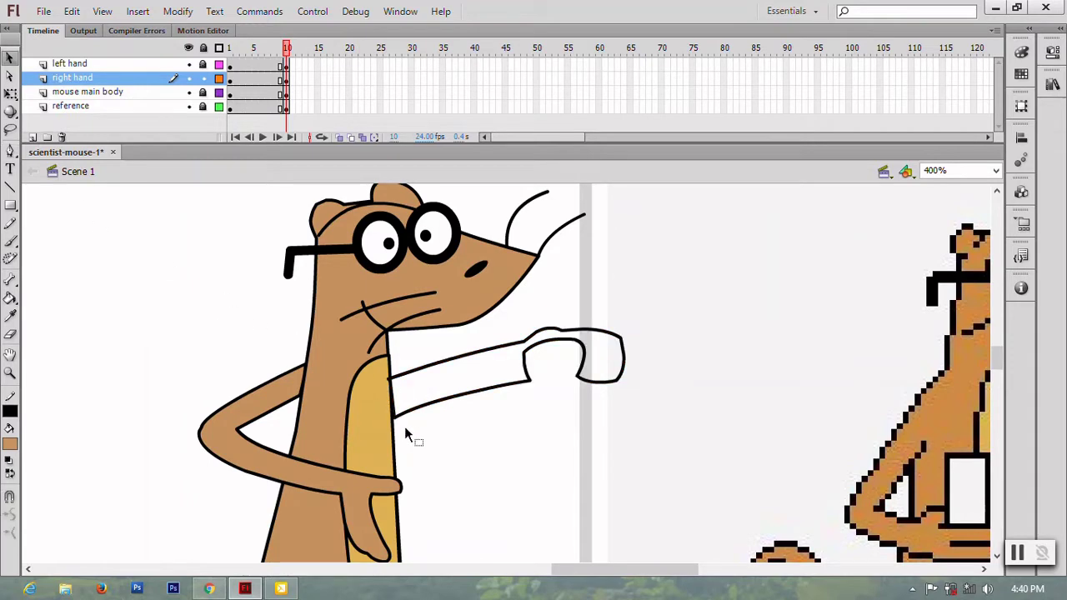
pyautogui.hotkey('ctrl', '=')
pyautogui.doubleClick(277, 384)
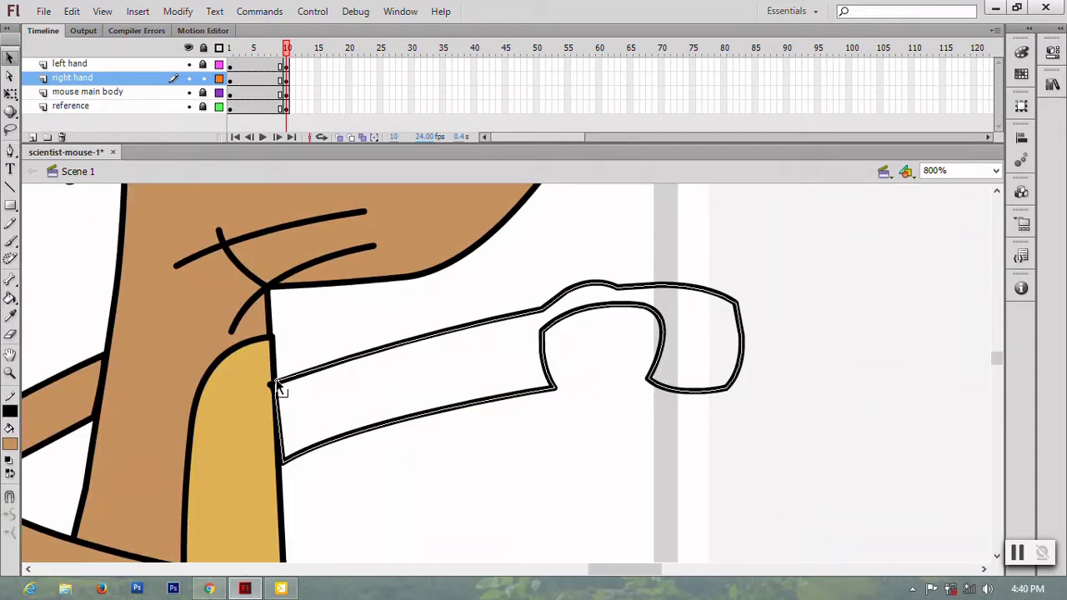
pyautogui.click(285, 450)
pyautogui.doubleClick(282, 467)
pyautogui.click(340, 410)
pyautogui.hotkey('ctrl', '-')
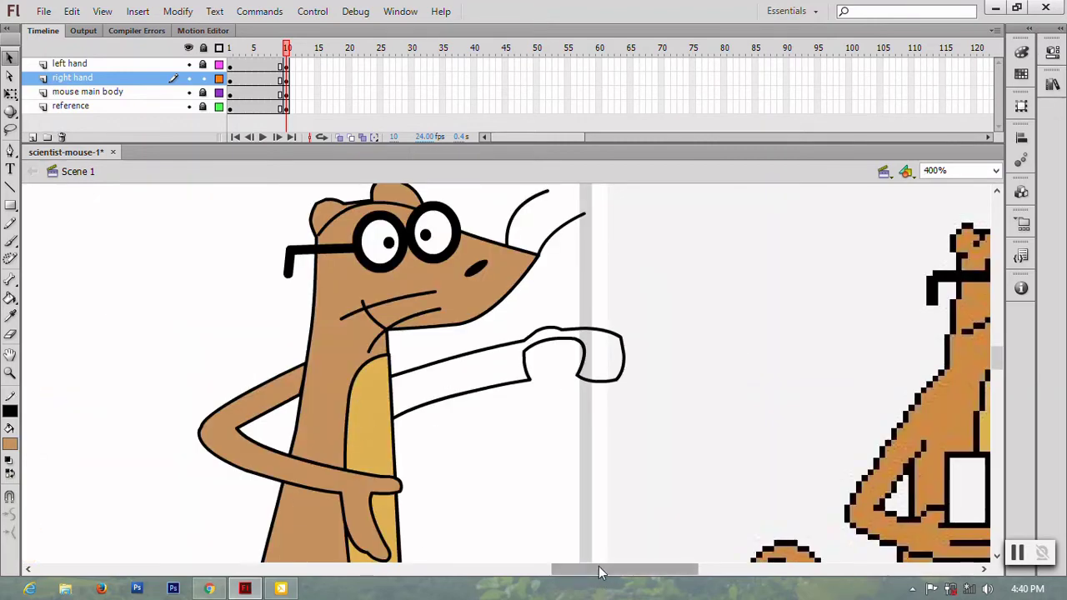
# Bend the fist's top outward and reshape its corner with the Selection tool.
pyautogui.hscroll(3, 568, 567)
pyautogui.hscroll(2, 567, 567)
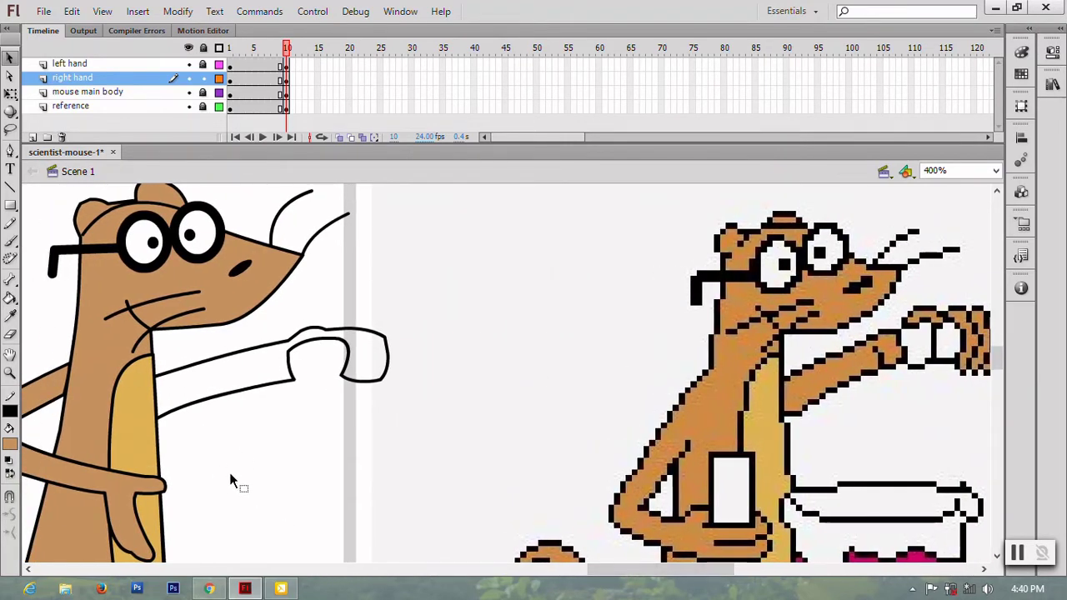
pyautogui.moveTo(589, 575); pyautogui.dragTo(600, 574)
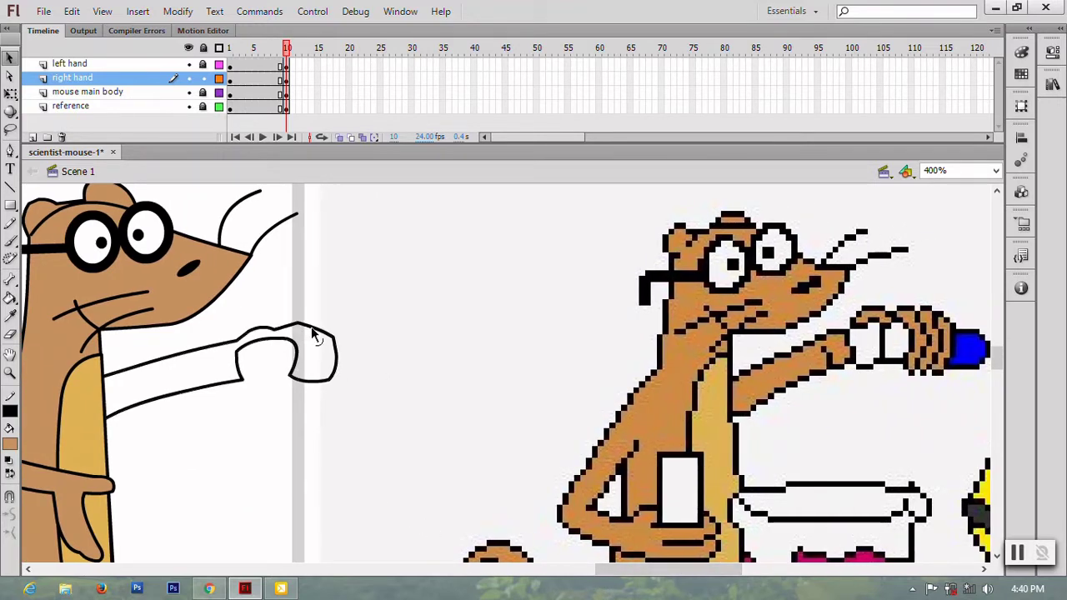
pyautogui.moveTo(302, 333); pyautogui.dragTo(322, 330)
pyautogui.moveTo(294, 377); pyautogui.dragTo(299, 375)
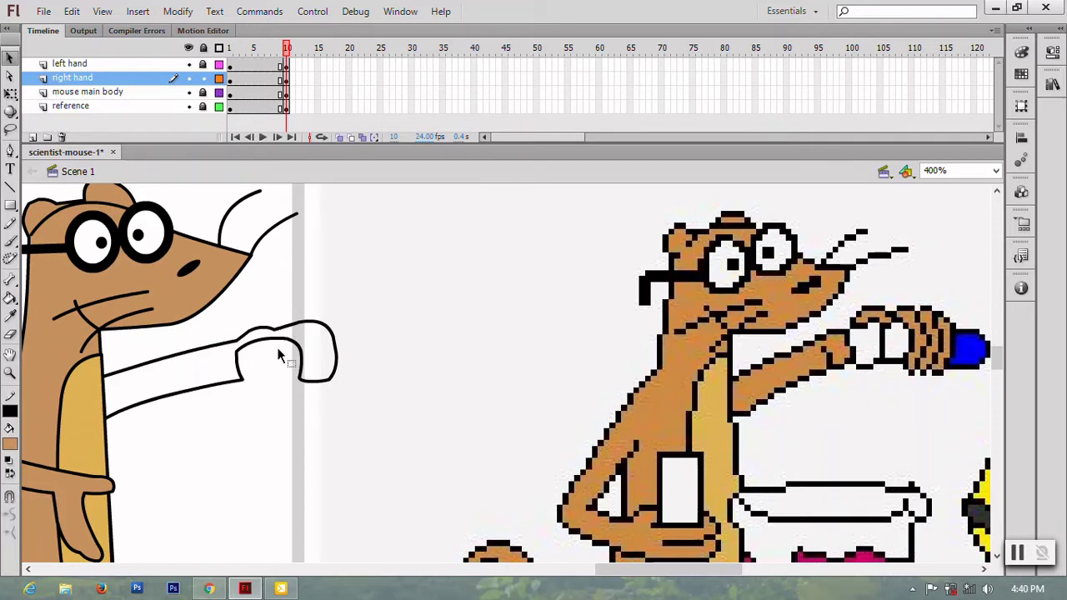
pyautogui.click(237, 367)
pyautogui.click(249, 408)
pyautogui.click(222, 383)
pyautogui.click(10, 298)
# Fill the reaching arm brown and draw a first finger crease across the fist.
pyautogui.click(136, 392)
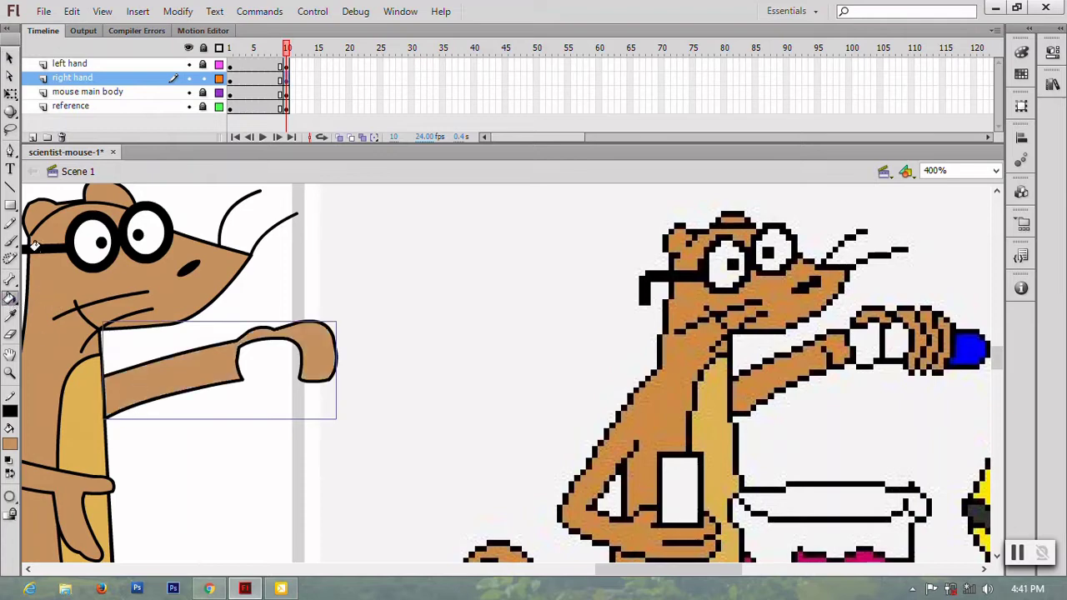
pyautogui.press('v')
pyautogui.click(188, 435)
pyautogui.press('n')
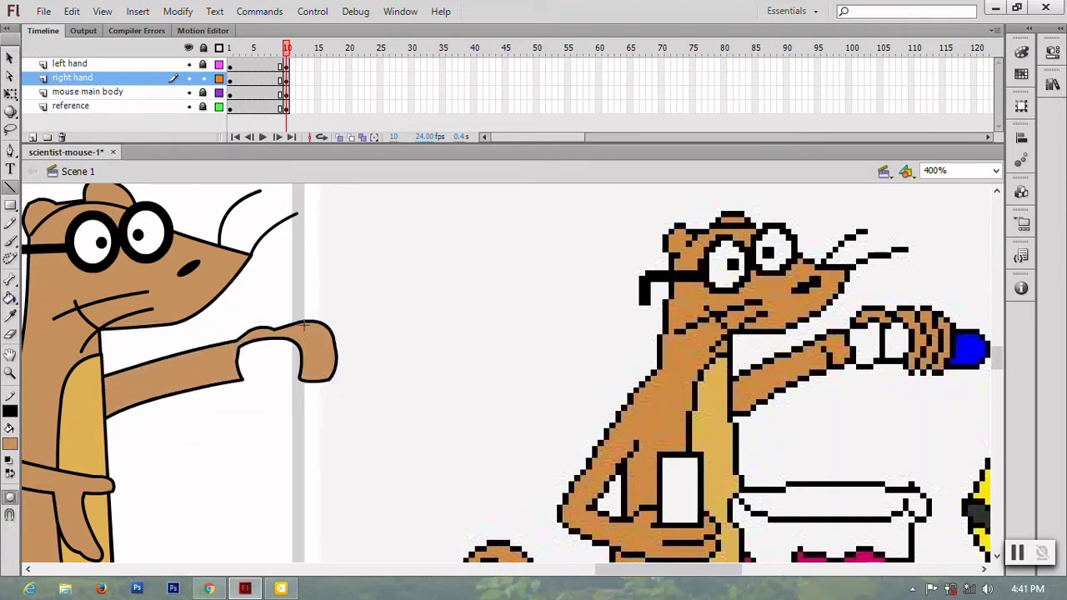
pyautogui.moveTo(313, 342)
pyautogui.mouseDown()
pyautogui.moveTo(309, 385)
pyautogui.moveTo(310, 346)
pyautogui.moveTo(322, 381)
pyautogui.moveTo(327, 357)
pyautogui.mouseUp()
pyautogui.press('v')
# Bow the finger line and add another short finger line on the fist.
pyautogui.press('n')
pyautogui.press('v')
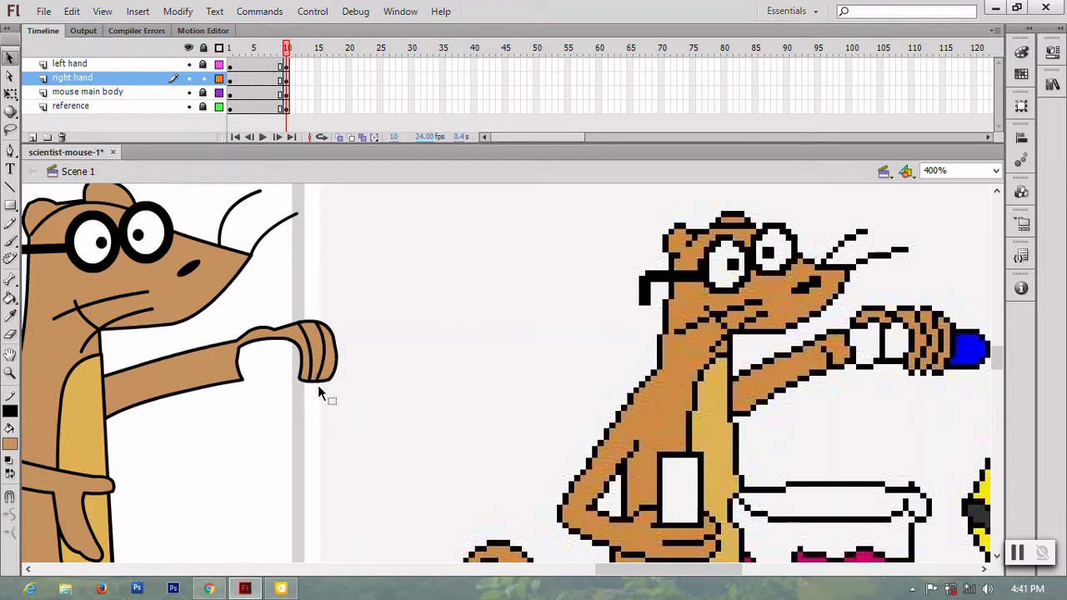
pyautogui.press('n')
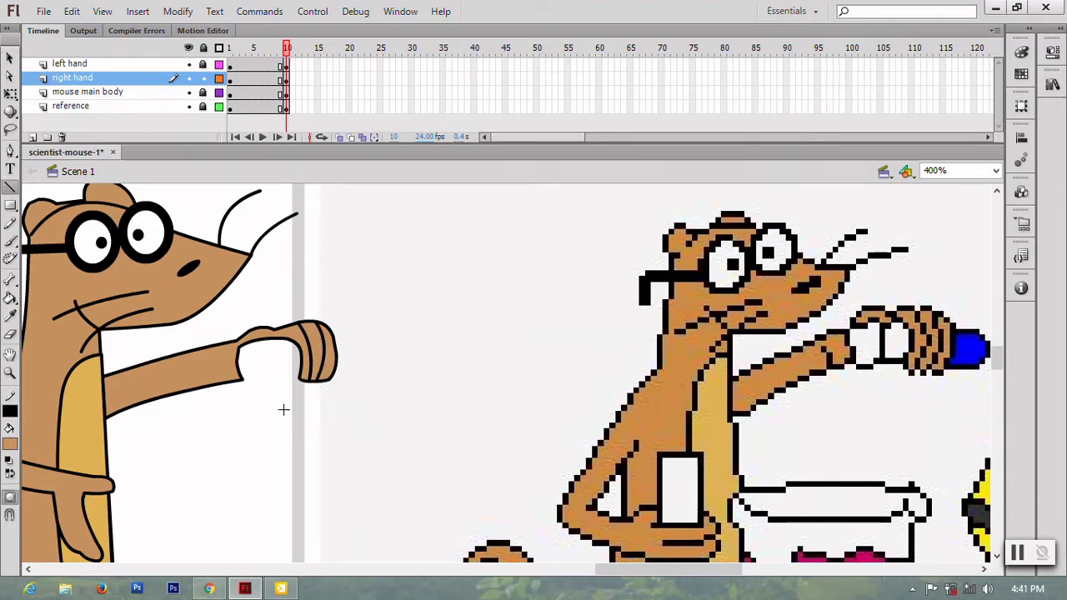
pyautogui.moveTo(219, 382); pyautogui.dragTo(210, 363)
pyautogui.press('v')
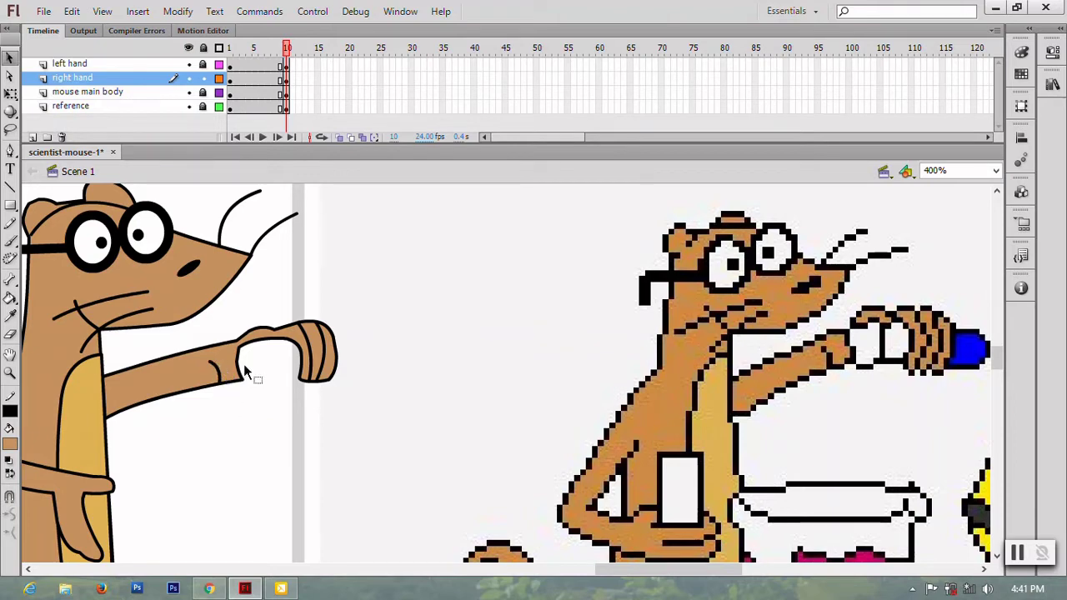
# Join the upper arm line to the hand, reshape the fist top, and return to frame 1.
pyautogui.moveTo(236, 345); pyautogui.dragTo(245, 339)
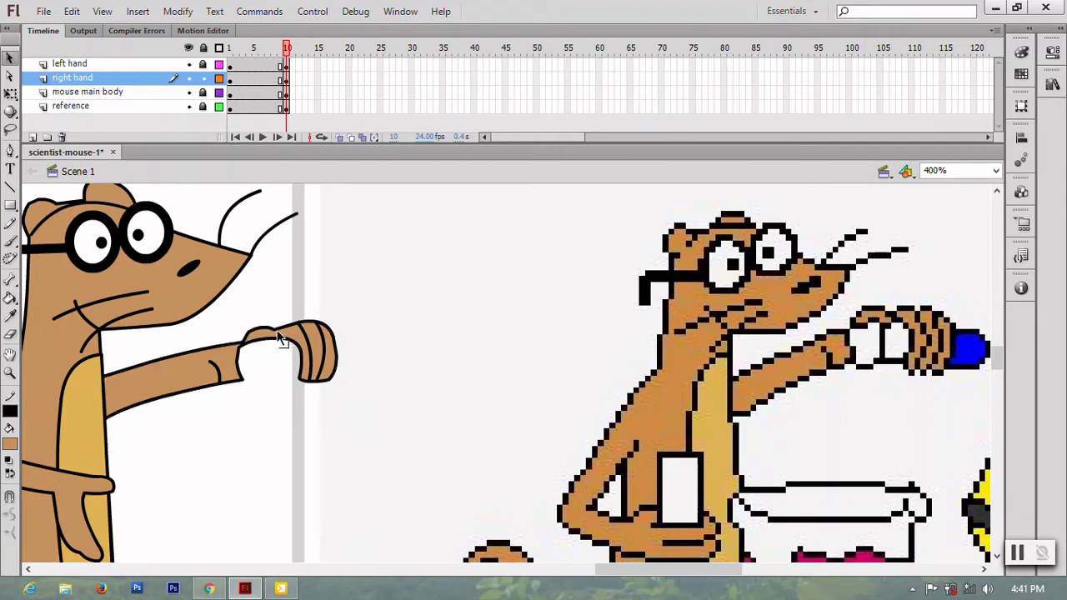
pyautogui.moveTo(281, 339); pyautogui.dragTo(243, 350)
pyautogui.hotkey('ctrl', '-')
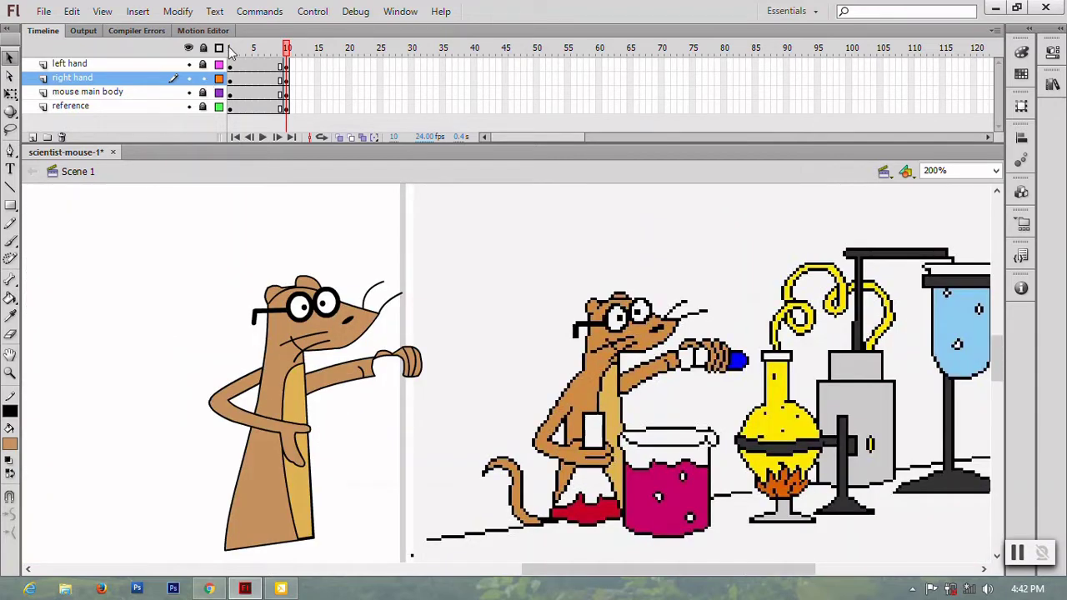
pyautogui.moveTo(229, 48)
pyautogui.mouseDown()
pyautogui.moveTo(287, 46)
pyautogui.moveTo(229, 48)
pyautogui.mouseUp()
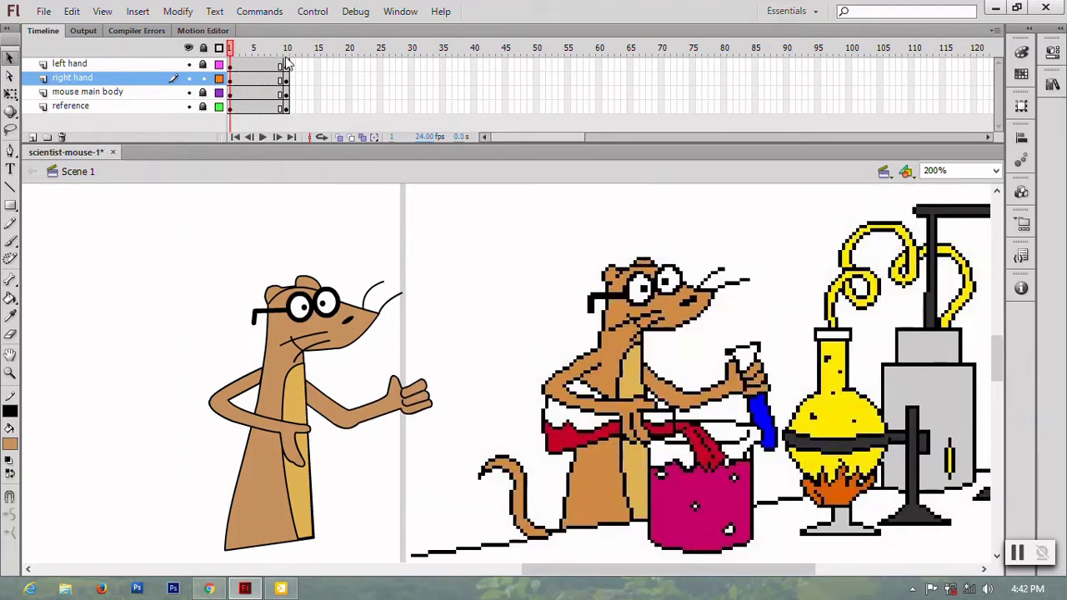
# Lock the right hand layer and delete the folded left arm drawing at frame 10.
pyautogui.click(202, 77)
pyautogui.click(287, 65)
pyautogui.press('Delete')
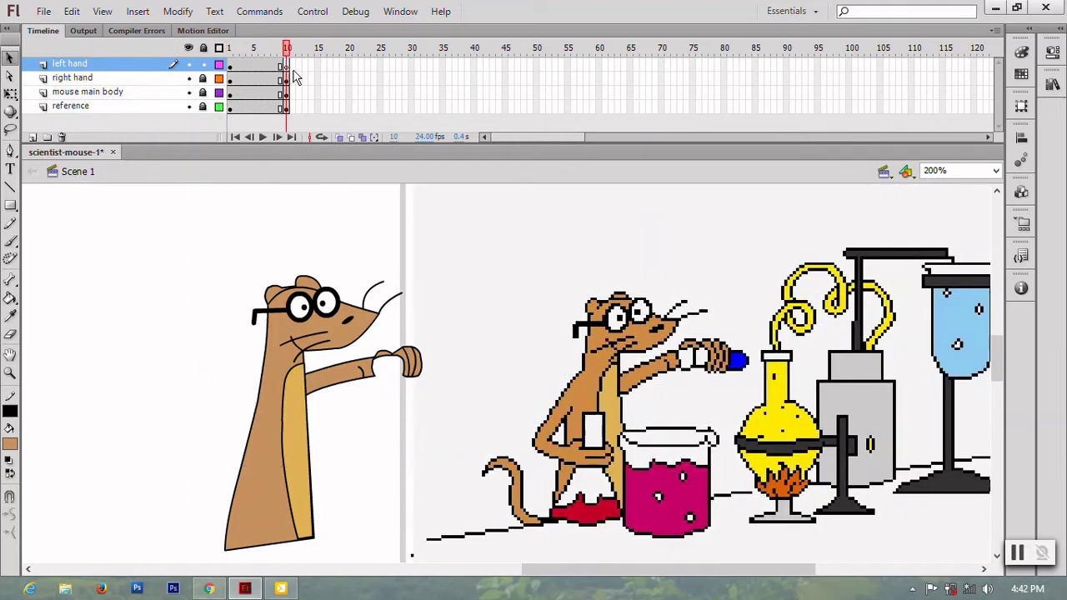
pyautogui.press('p')
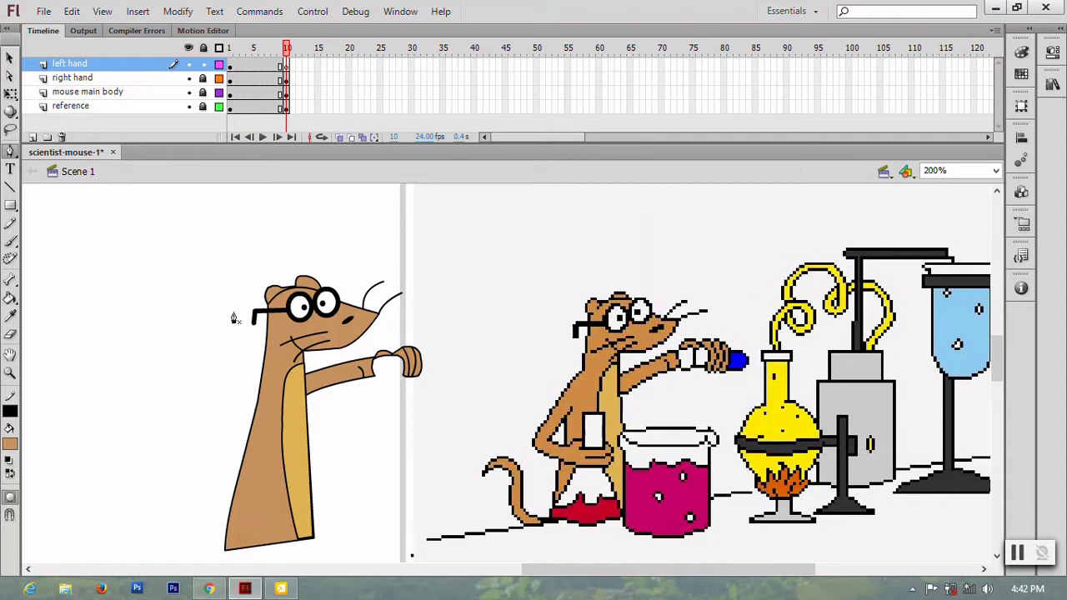
pyautogui.hotkey('ctrl', 'shift', 'v')
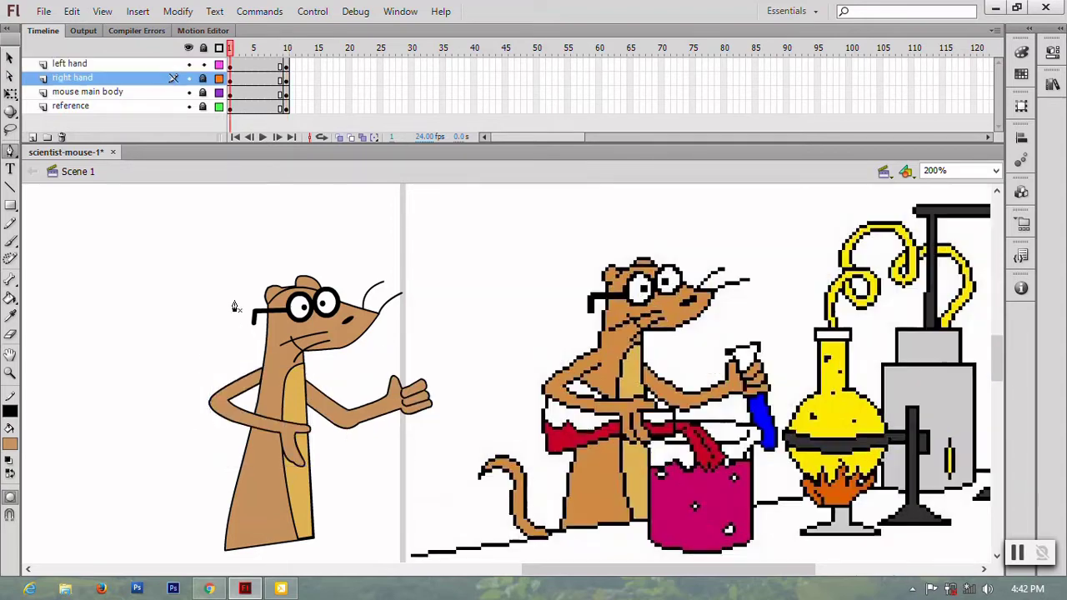
pyautogui.click(286, 87)
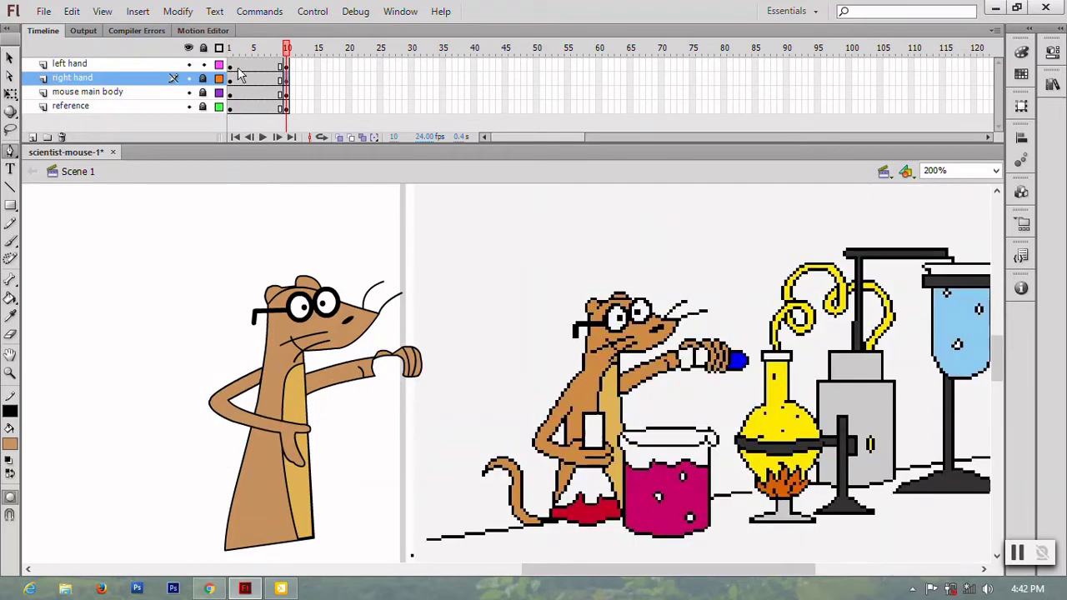
pyautogui.click(158, 67)
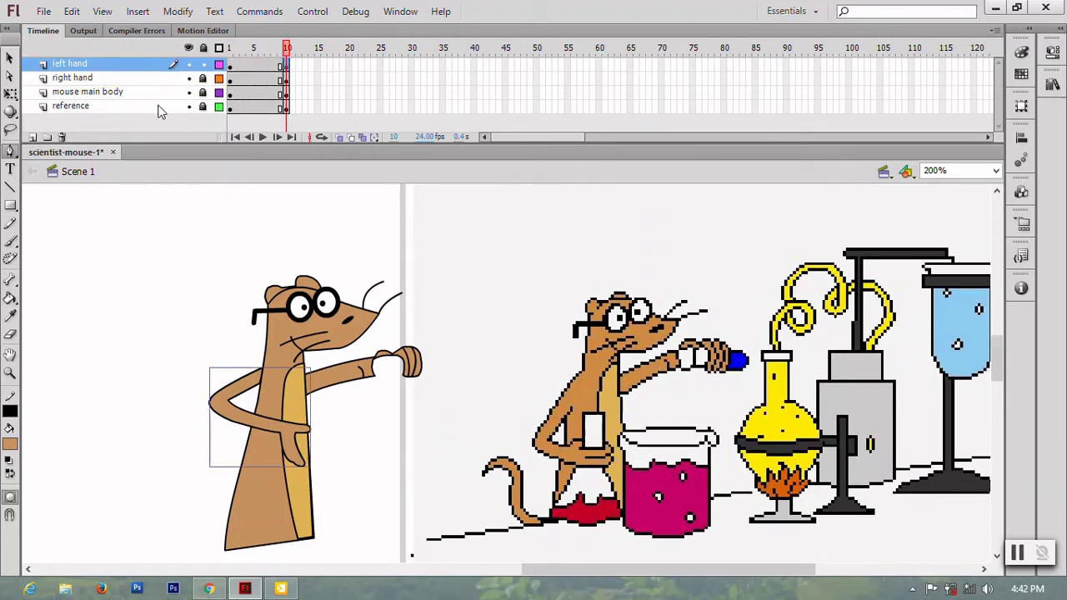
pyautogui.press('Delete')
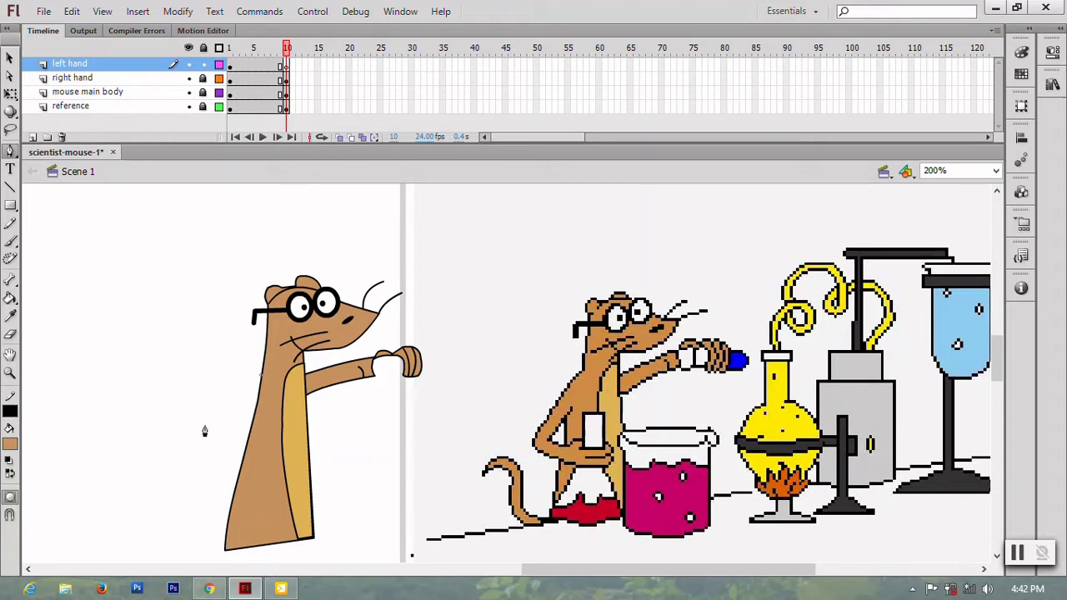
# Draw the new left arm outline at frame 10, bent at the elbow toward the belly.
pyautogui.moveTo(213, 447); pyautogui.dragTo(214, 452)
pyautogui.moveTo(255, 463); pyautogui.dragTo(259, 473)
pyautogui.moveTo(288, 467); pyautogui.dragTo(305, 451)
pyautogui.moveTo(283, 448); pyautogui.dragTo(281, 443)
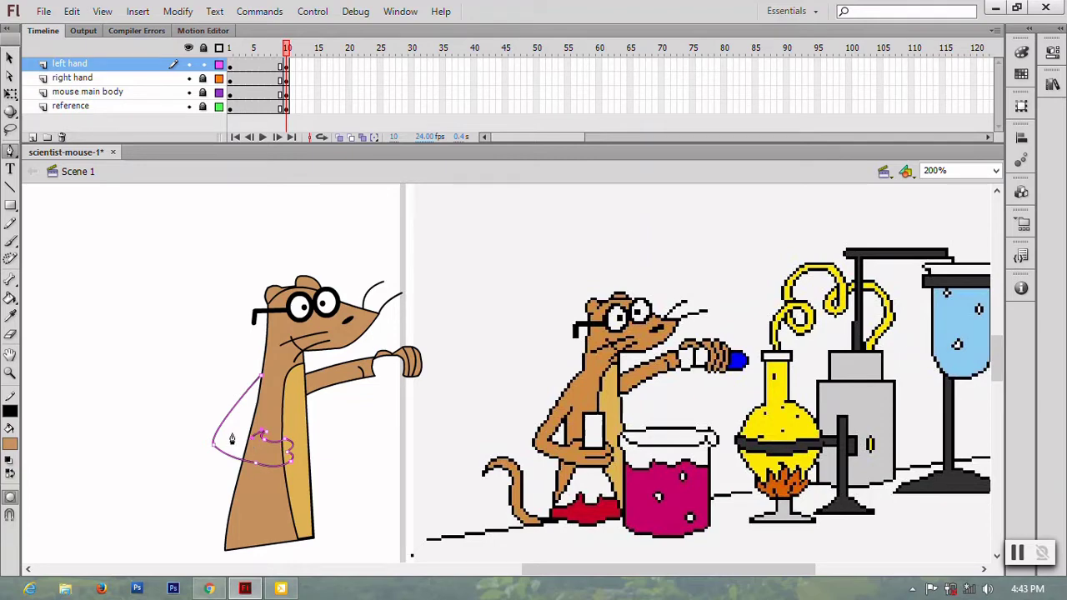
pyautogui.click(264, 401)
pyautogui.press('v')
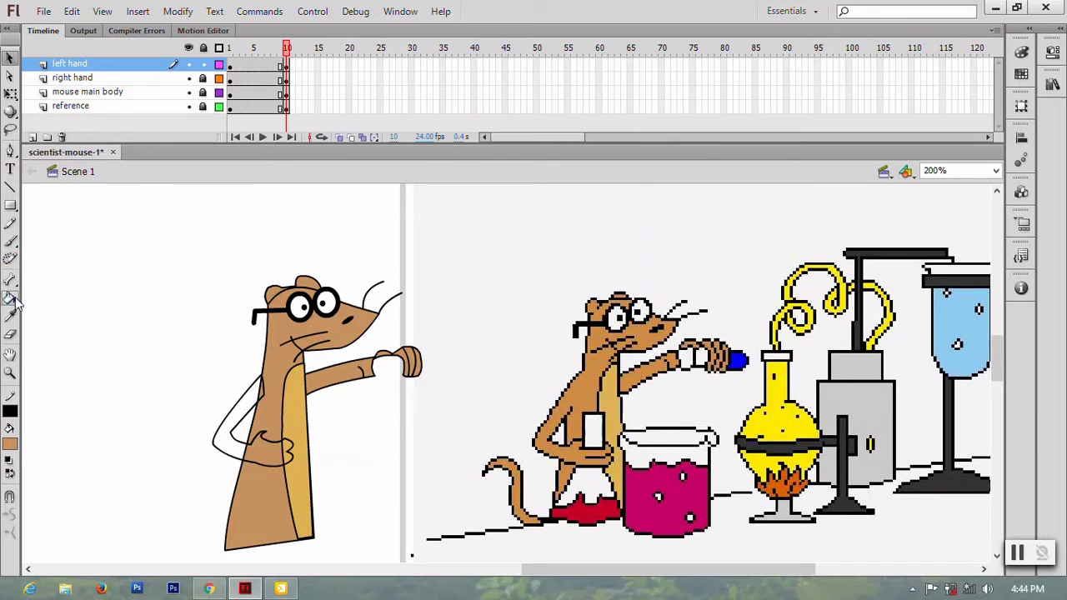
# Fill the redrawn left arm with brown and deselect it.
pyautogui.click(10, 299)
pyautogui.click(224, 455)
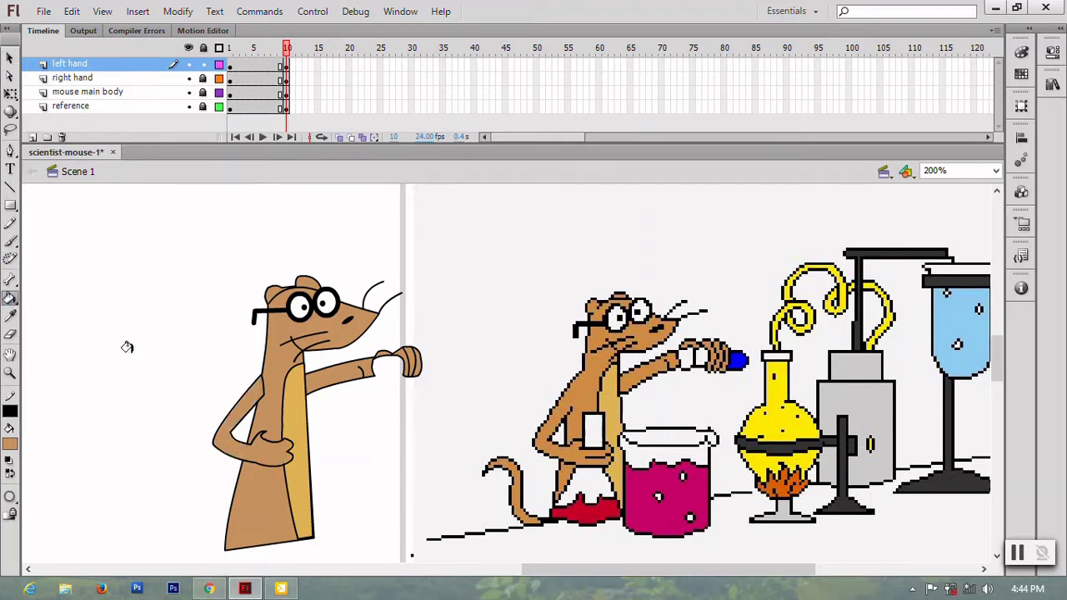
pyautogui.click(10, 57)
pyautogui.doubleClick(238, 412)
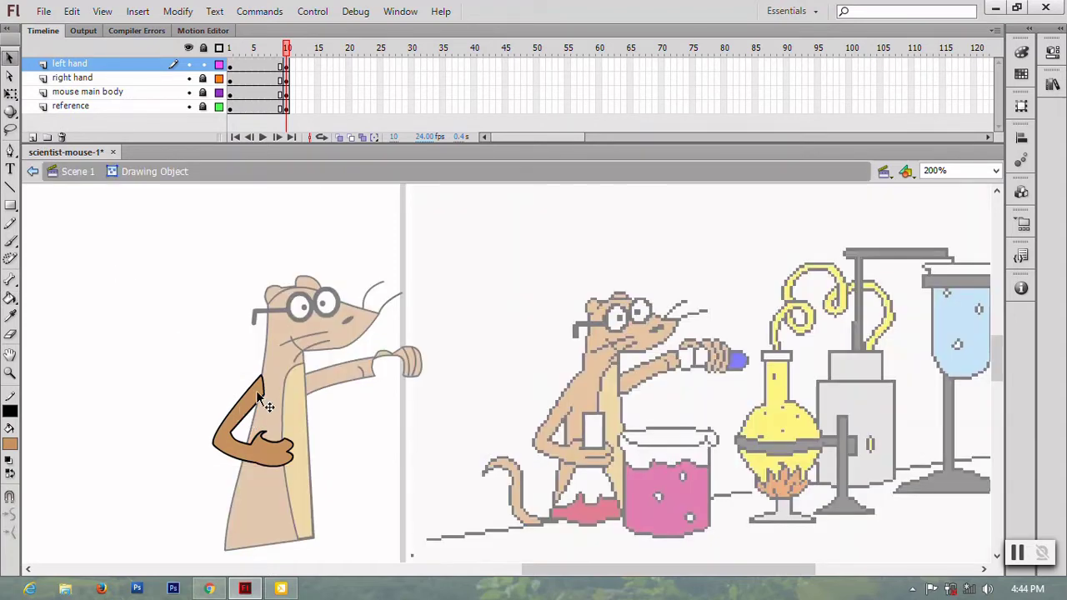
pyautogui.click(67, 175)
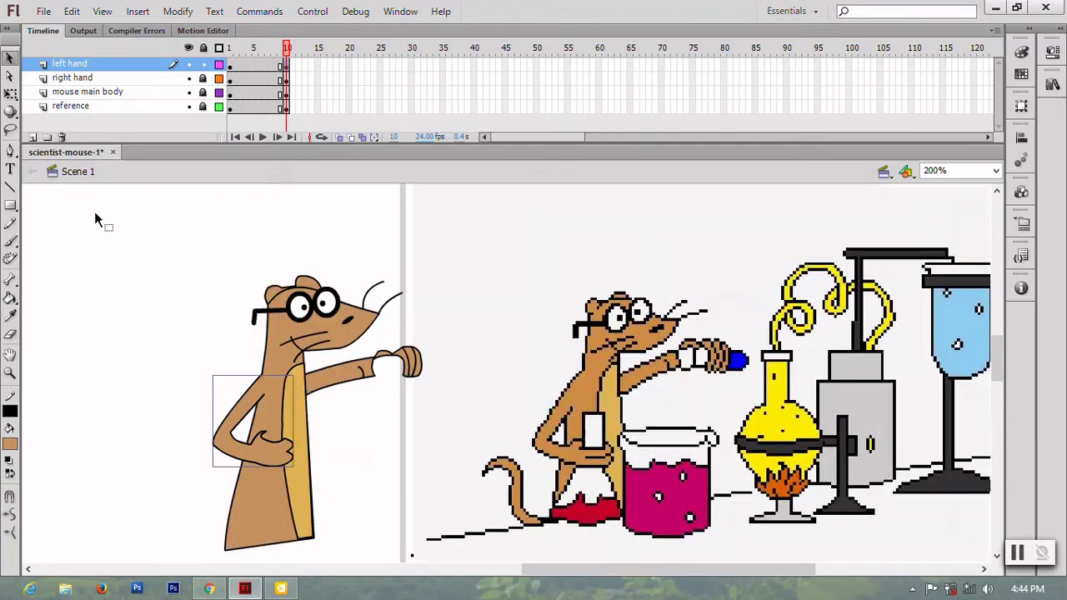
pyautogui.click(120, 373)
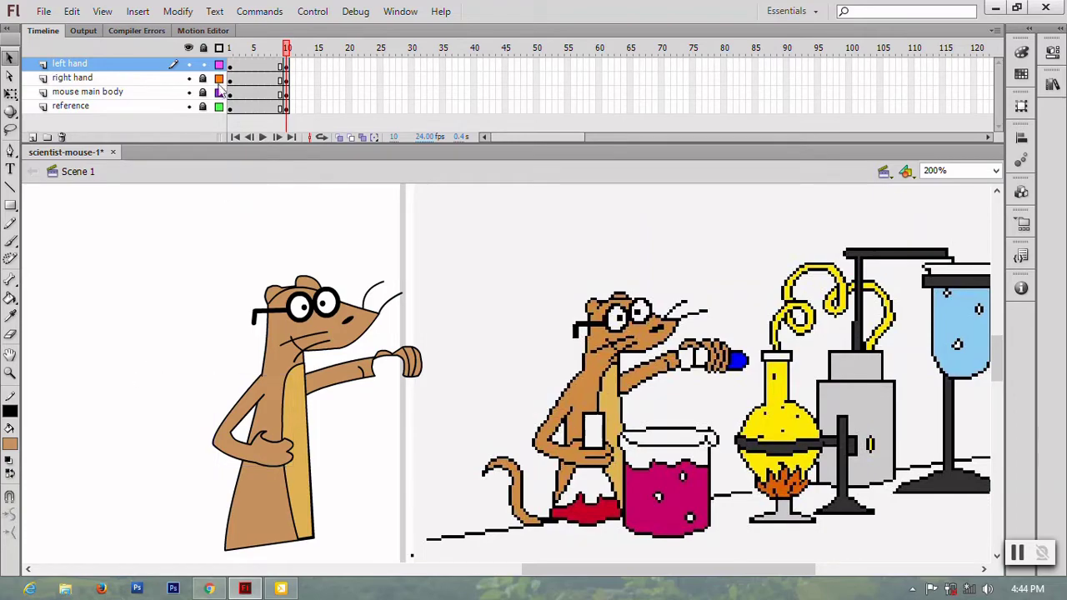
# Lock the left hand layer and insert keyframes at frame 20 on all four layers.
pyautogui.click(203, 65)
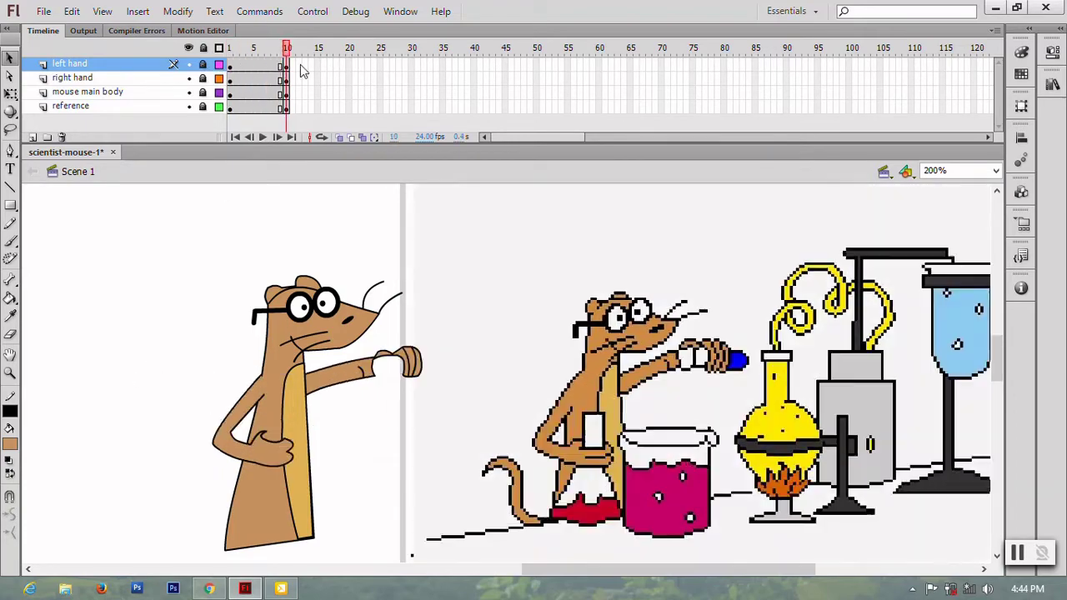
pyautogui.moveTo(303, 71)
pyautogui.mouseDown()
pyautogui.moveTo(276, 74)
pyautogui.moveTo(286, 73)
pyautogui.mouseUp()
pyautogui.moveTo(348, 108); pyautogui.dragTo(351, 64)
pyautogui.press('F6')
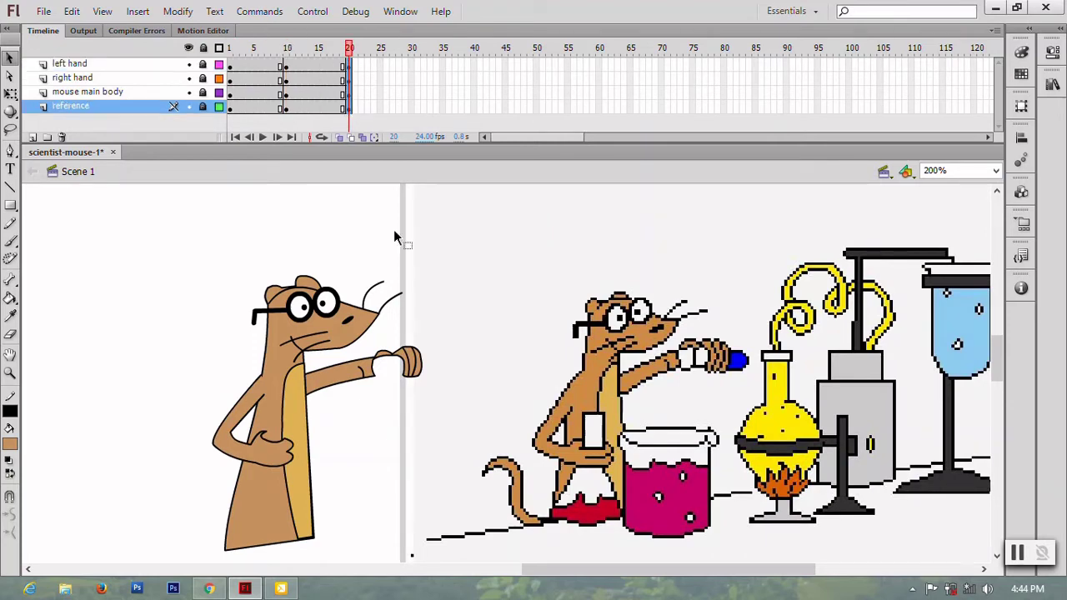
# Unlock the reference layer and place the next reference picture, brought to front, beside the mouse.
pyautogui.click(203, 106)
pyautogui.hotkey('ctrl', '-')
pyautogui.hotkey('ctrl', '-')
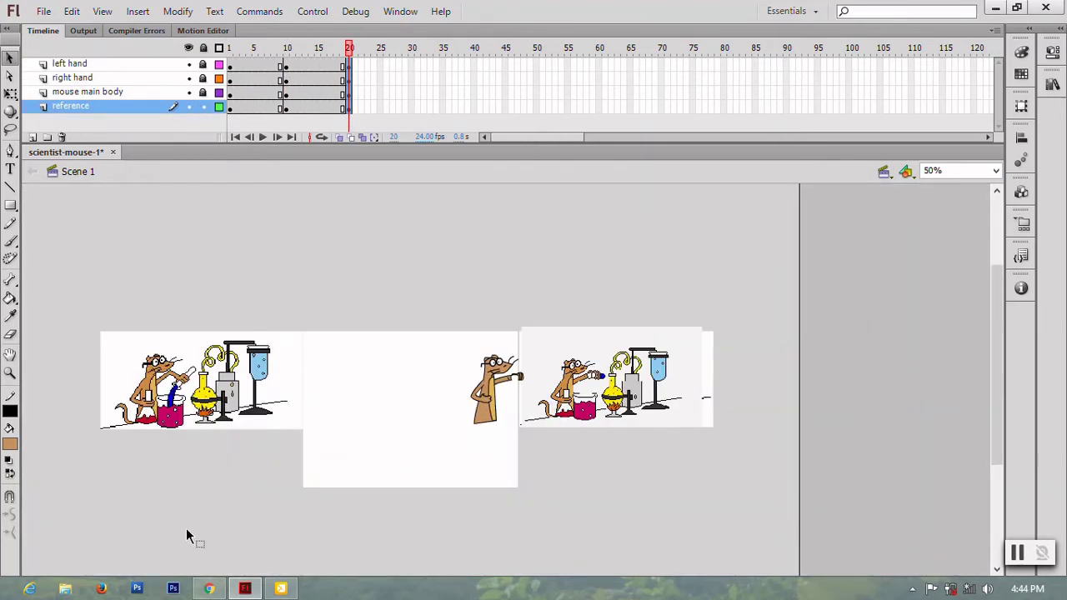
pyautogui.hotkey('ctrl', '=')
pyautogui.moveTo(186, 390); pyautogui.dragTo(818, 458)
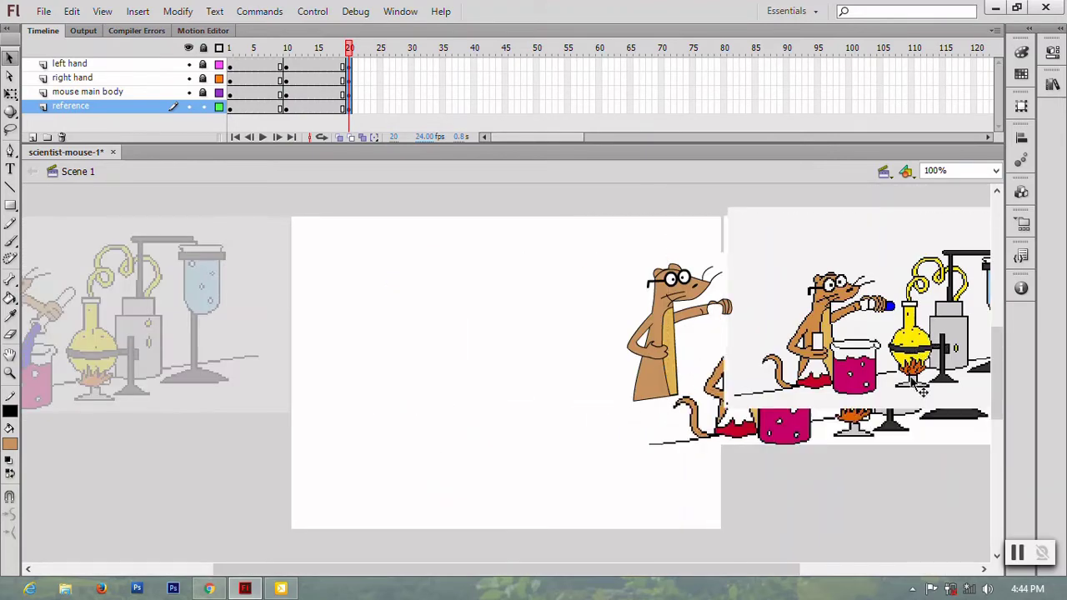
pyautogui.moveTo(775, 569); pyautogui.dragTo(909, 569)
pyautogui.rightClick(713, 433)
pyautogui.moveTo(755, 366)
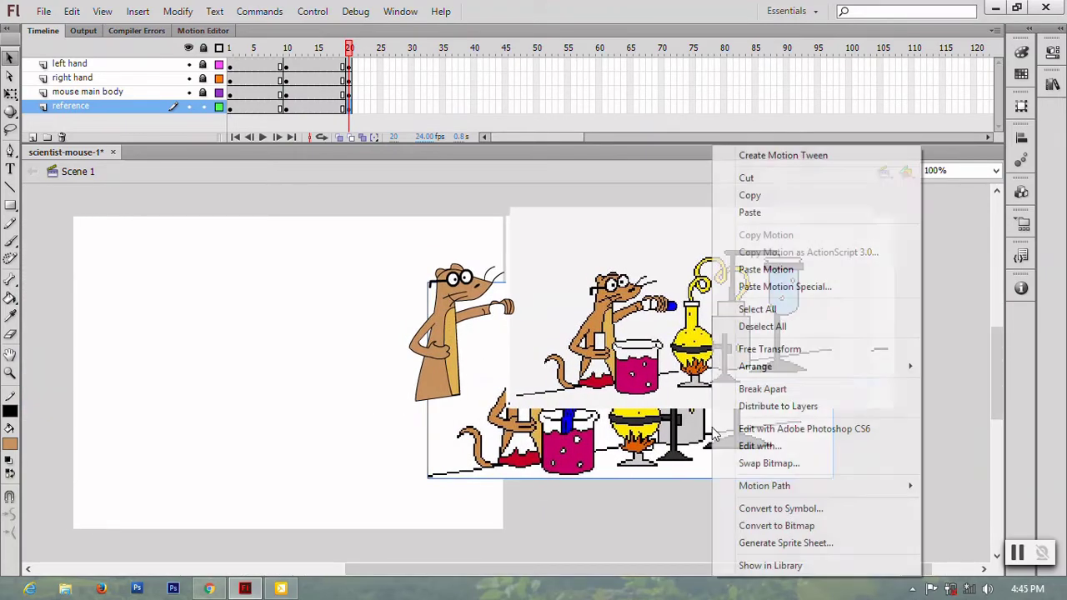
pyautogui.click(972, 366)
pyautogui.moveTo(822, 376)
pyautogui.mouseDown()
pyautogui.moveTo(776, 342)
pyautogui.moveTo(782, 333)
pyautogui.mouseUp()
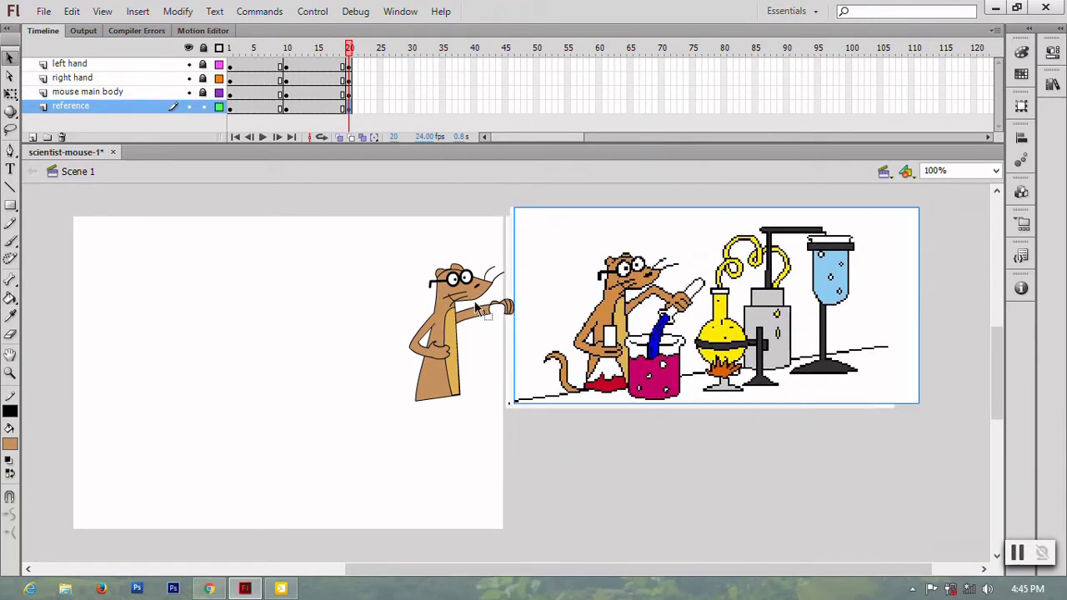
pyautogui.click(350, 80)
# Delete the old right arm at frame 20 and pen-draw a new bent arm down to the hand.
pyautogui.hotkey('ctrl', '=')
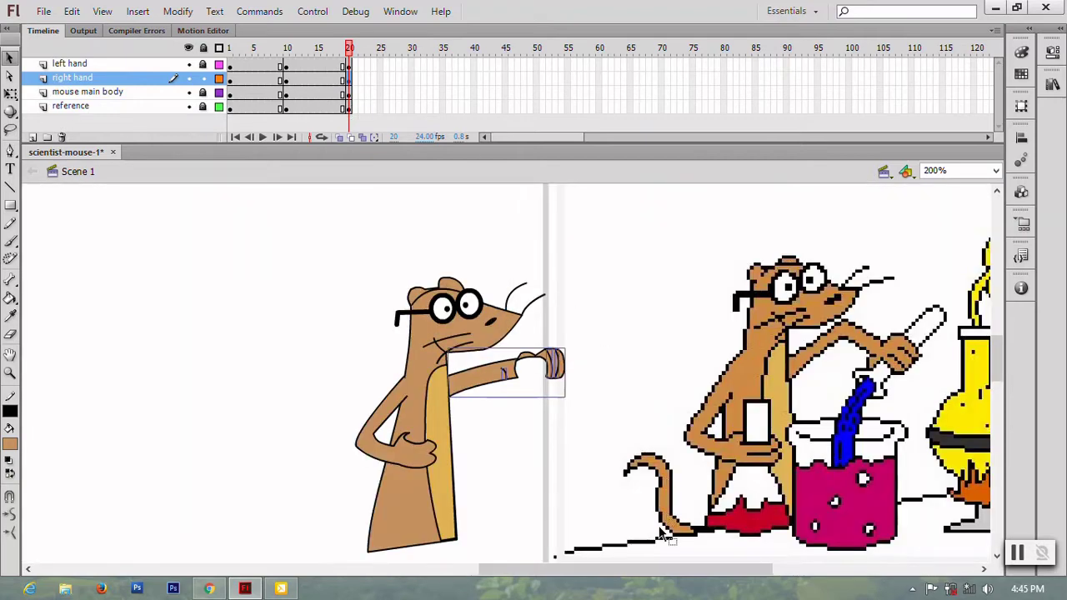
pyautogui.press('Delete')
pyautogui.press('p')
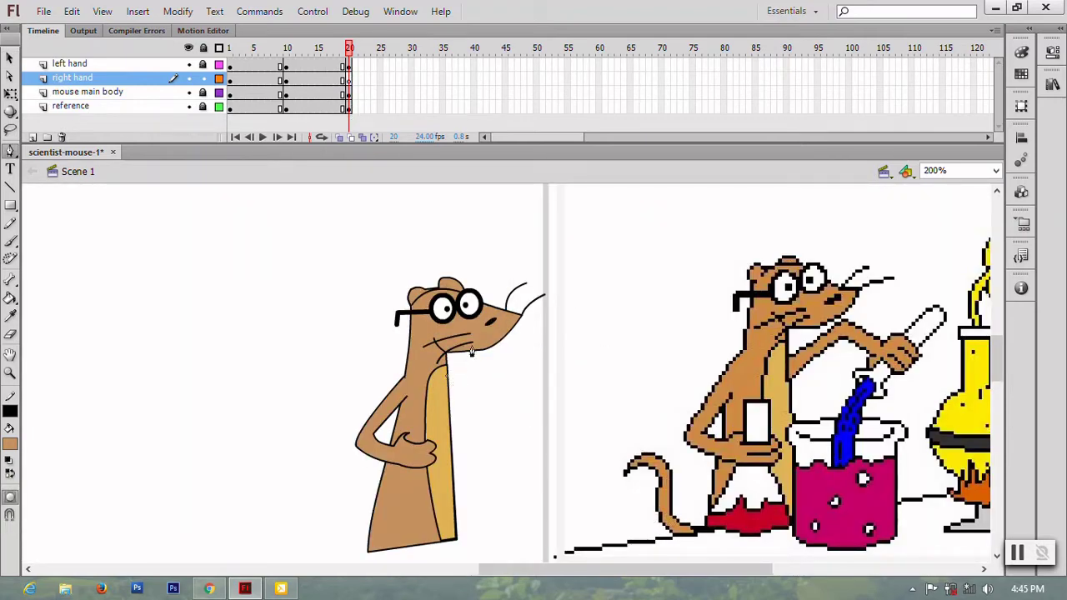
pyautogui.click(500, 353)
pyautogui.moveTo(515, 353); pyautogui.dragTo(519, 361)
pyautogui.click(542, 373)
pyautogui.click(565, 368)
pyautogui.moveTo(566, 397); pyautogui.dragTo(526, 408)
pyautogui.click(545, 405)
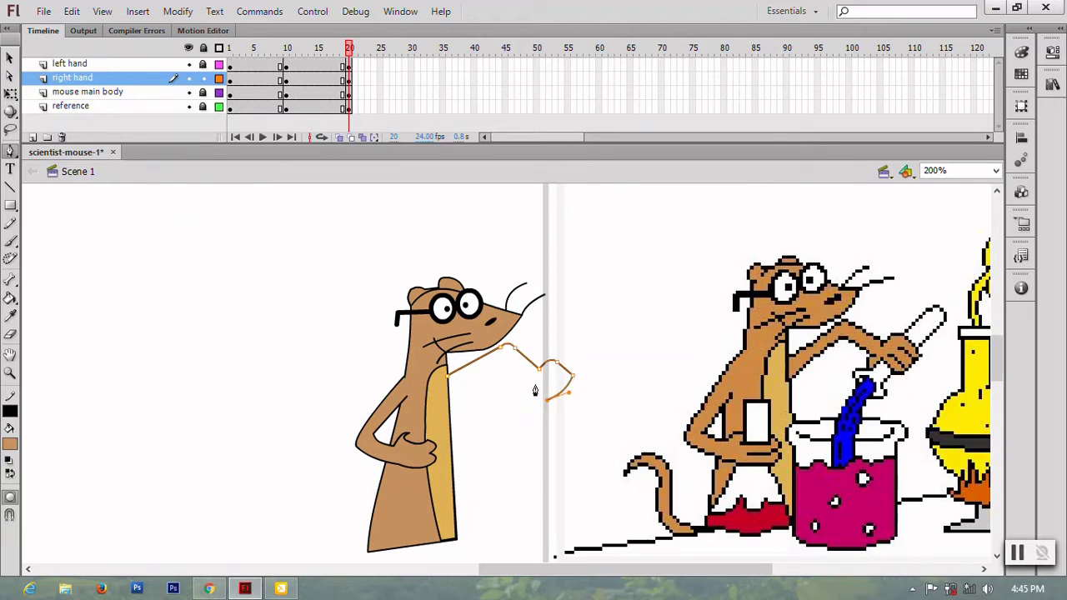
# Outline the thumb and close the arm outline back at the body.
pyautogui.click(535, 385)
pyautogui.click(523, 387)
pyautogui.click(509, 360)
pyautogui.click(472, 382)
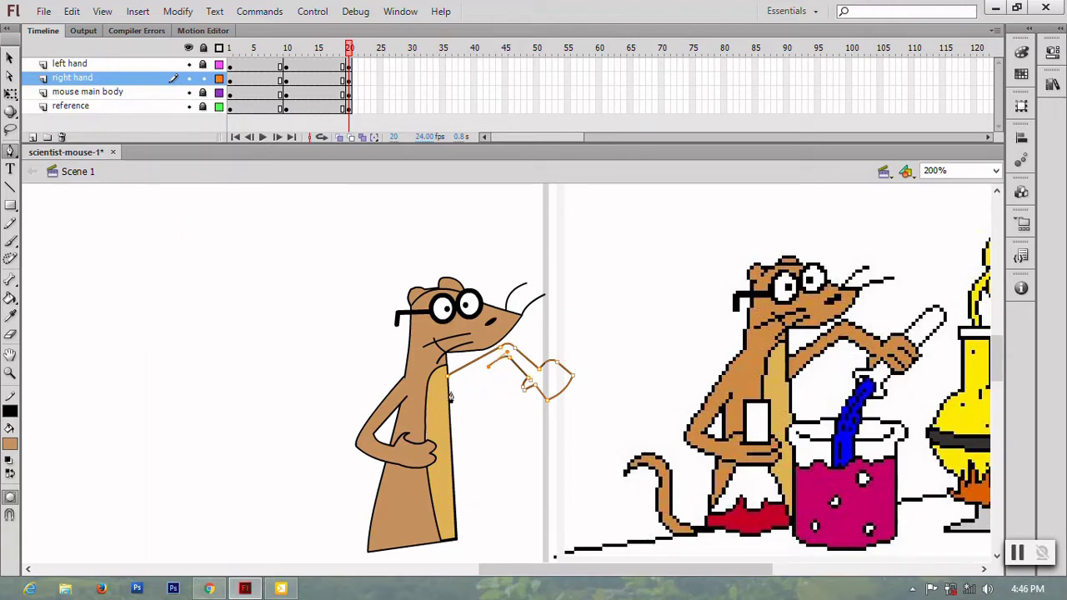
pyautogui.click(448, 395)
pyautogui.click(10, 56)
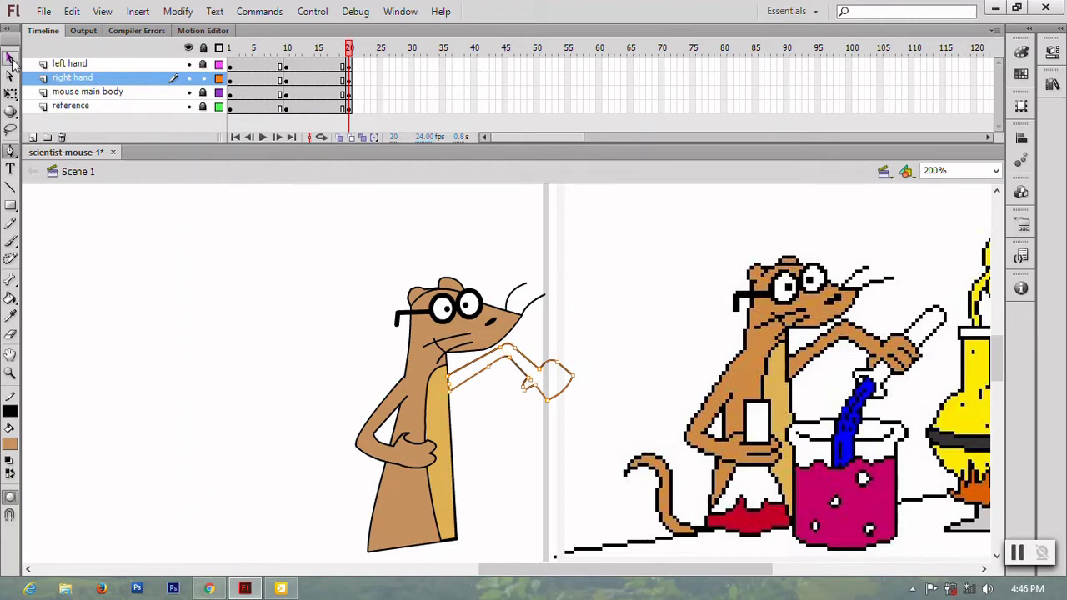
pyautogui.click(453, 397)
# Reshape the new arm's lower outline and remove the stray line at its corner.
pyautogui.hotkey('ctrl', '=')
pyautogui.hscroll(3, 454, 501)
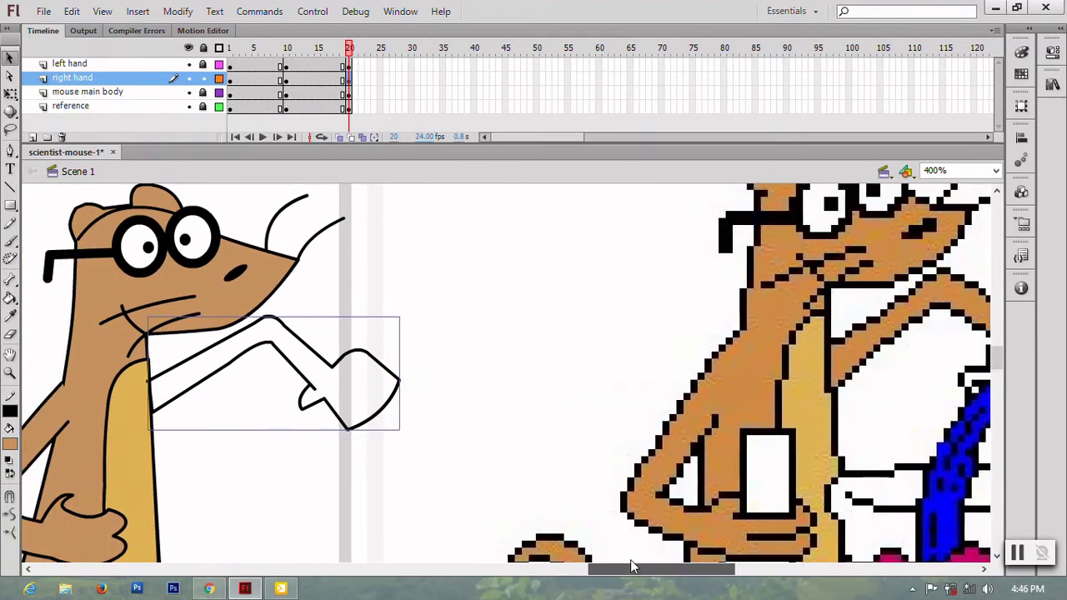
pyautogui.hscroll(3, 454, 558)
pyautogui.click(103, 412)
pyautogui.moveTo(125, 388)
pyautogui.mouseDown()
pyautogui.moveTo(131, 419)
pyautogui.moveTo(130, 409)
pyautogui.mouseUp()
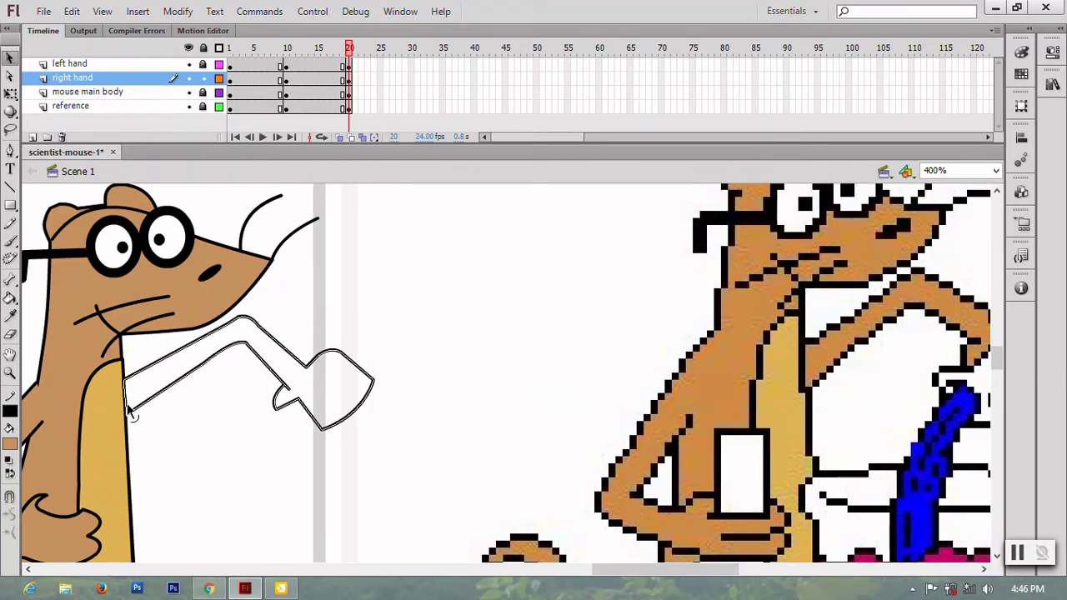
pyautogui.doubleClick(240, 351)
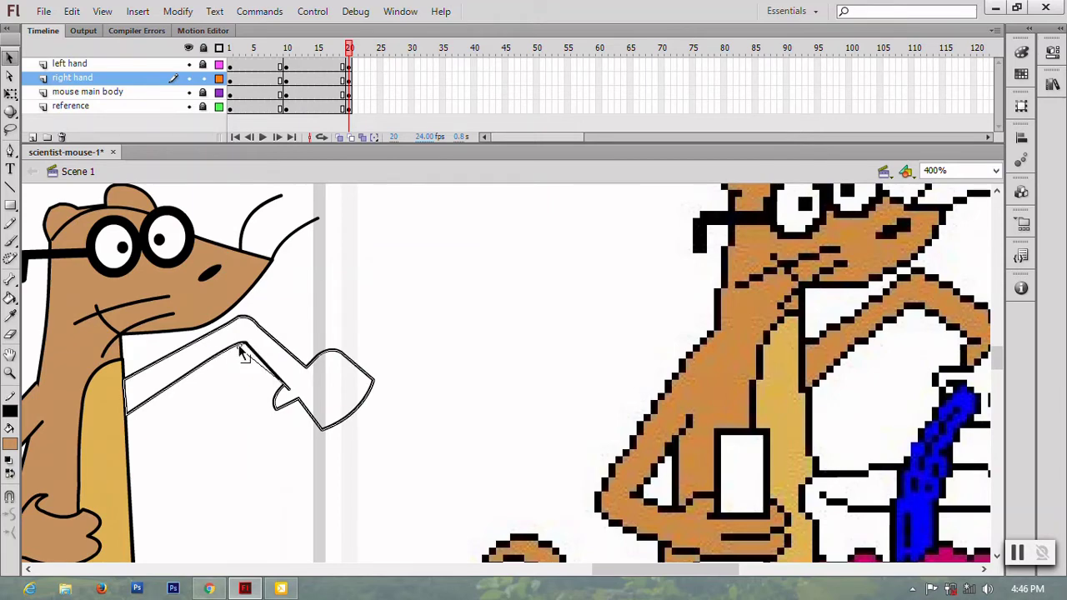
pyautogui.moveTo(240, 351); pyautogui.dragTo(242, 354)
pyautogui.click(285, 432)
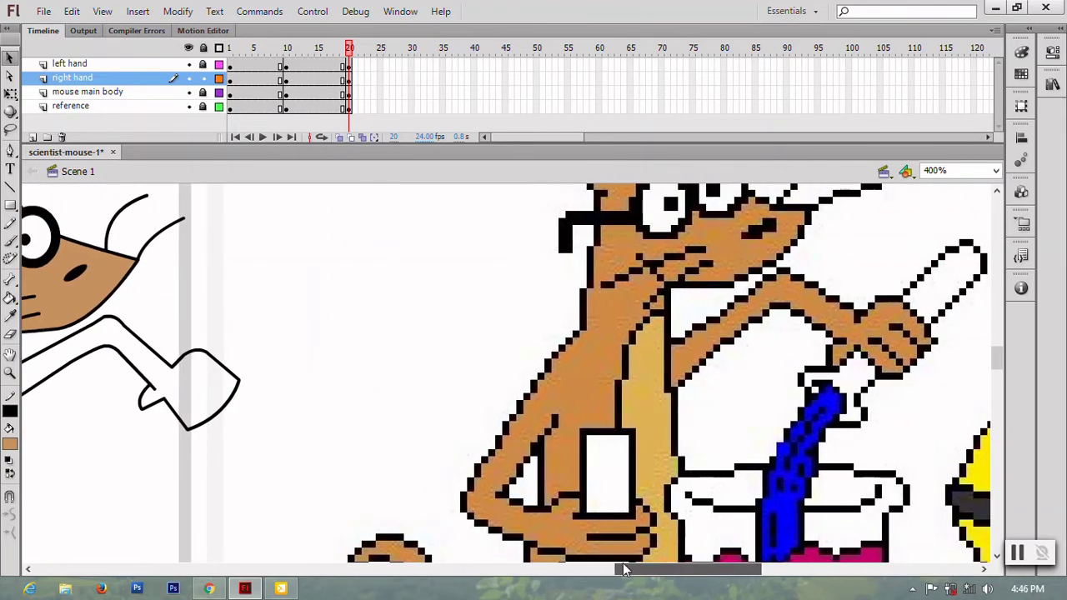
pyautogui.hscroll(-5, 565, 550)
pyautogui.hscroll(2, 567, 550)
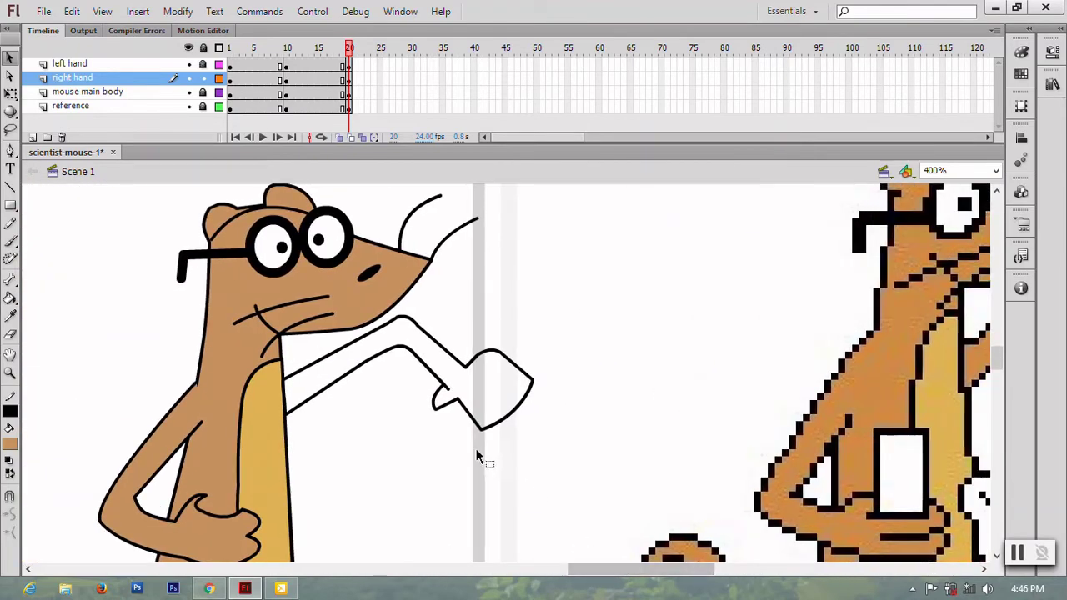
pyautogui.hotkey('ctrl', '-')
pyautogui.click(448, 375)
# Fill the new arm tan and draw two straight finger lines across the hand.
pyautogui.click(10, 299)
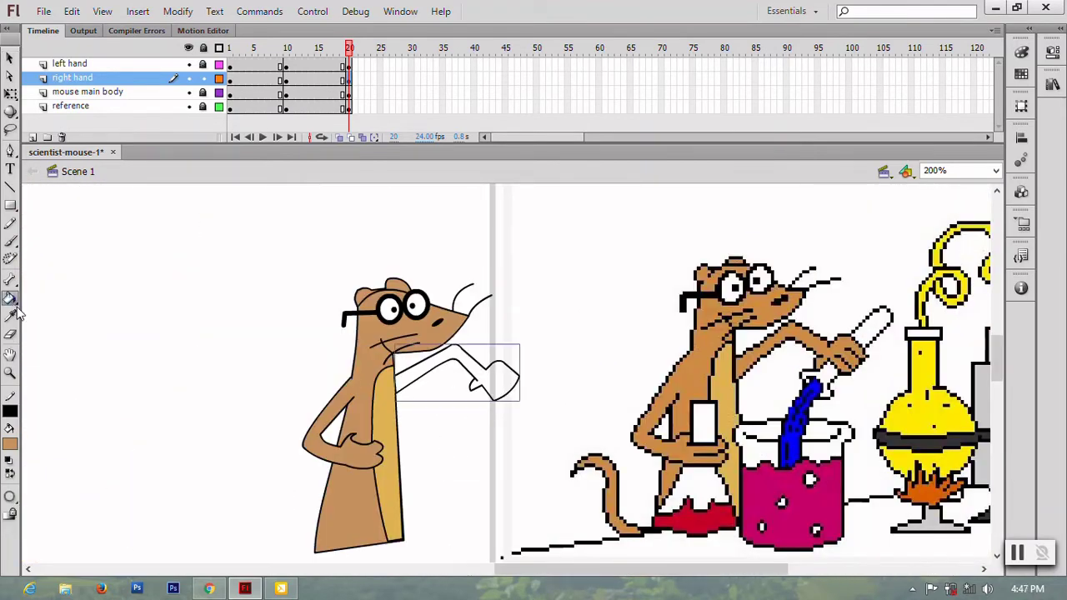
pyautogui.click(407, 375)
pyautogui.press('n')
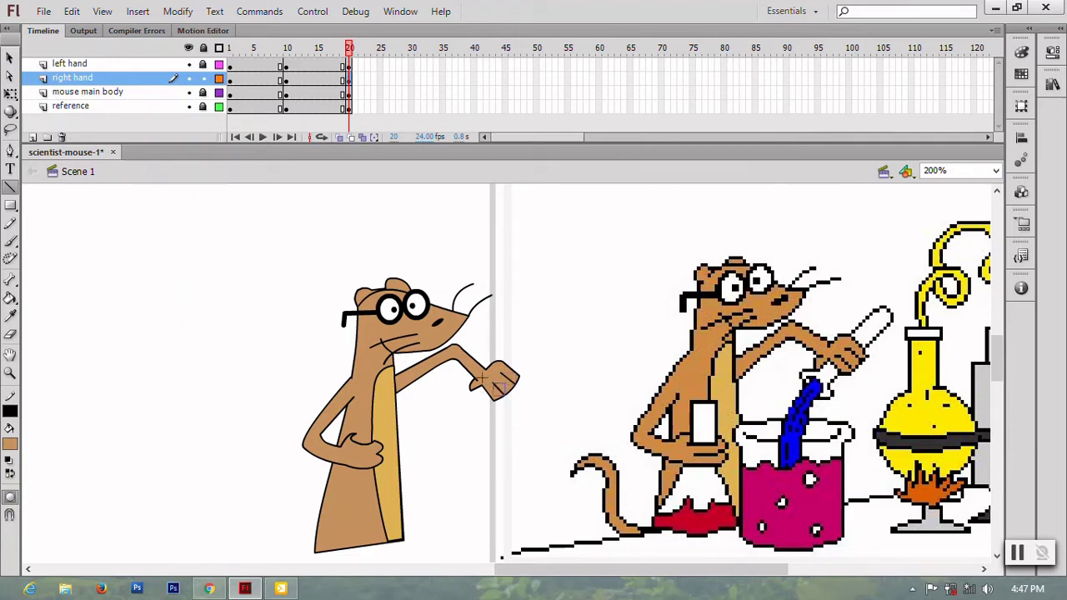
pyautogui.moveTo(498, 386); pyautogui.dragTo(481, 364)
pyautogui.hotkey('ctrl', '=')
pyautogui.hotkey('ctrl', '=')
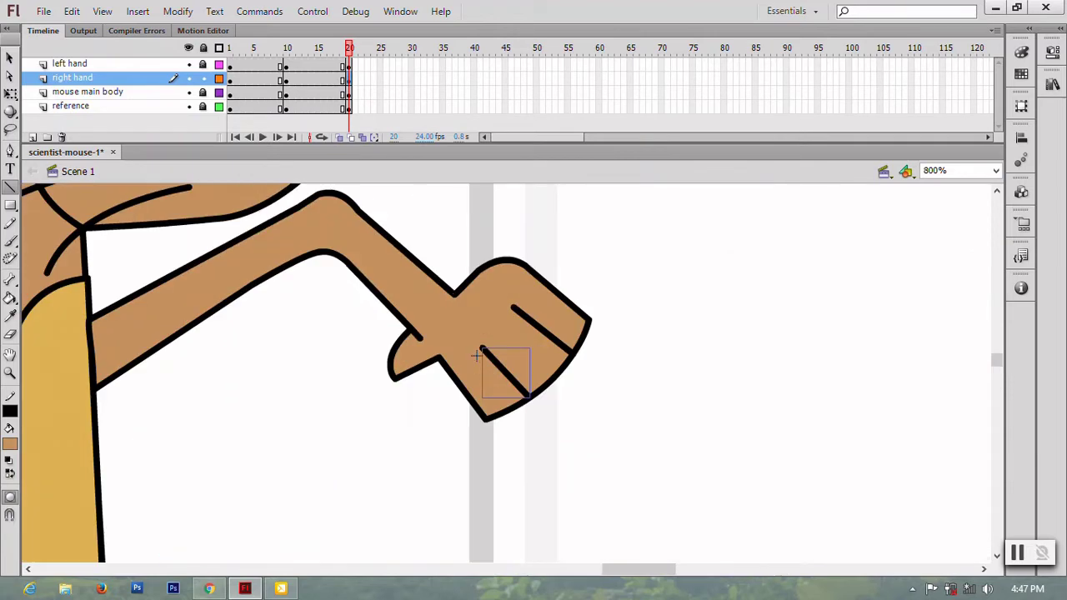
pyautogui.moveTo(453, 296); pyautogui.dragTo(444, 317)
# Bend and extend the finger lines into curved knuckle hooks.
pyautogui.press('v')
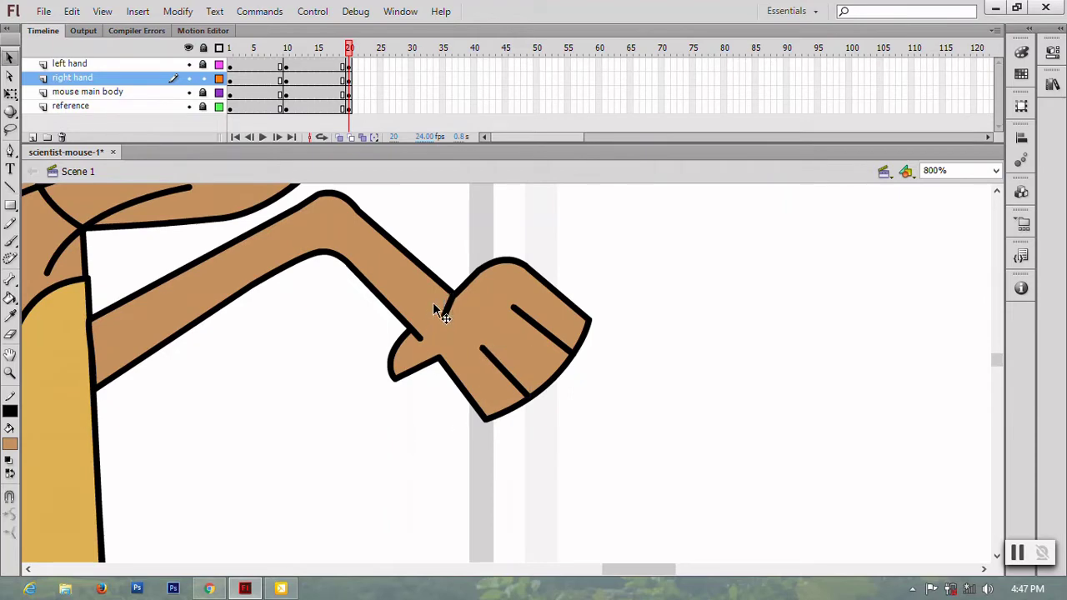
pyautogui.click(530, 315)
pyautogui.moveTo(531, 316)
pyautogui.mouseDown()
pyautogui.moveTo(517, 322)
pyautogui.moveTo(522, 310)
pyautogui.mouseUp()
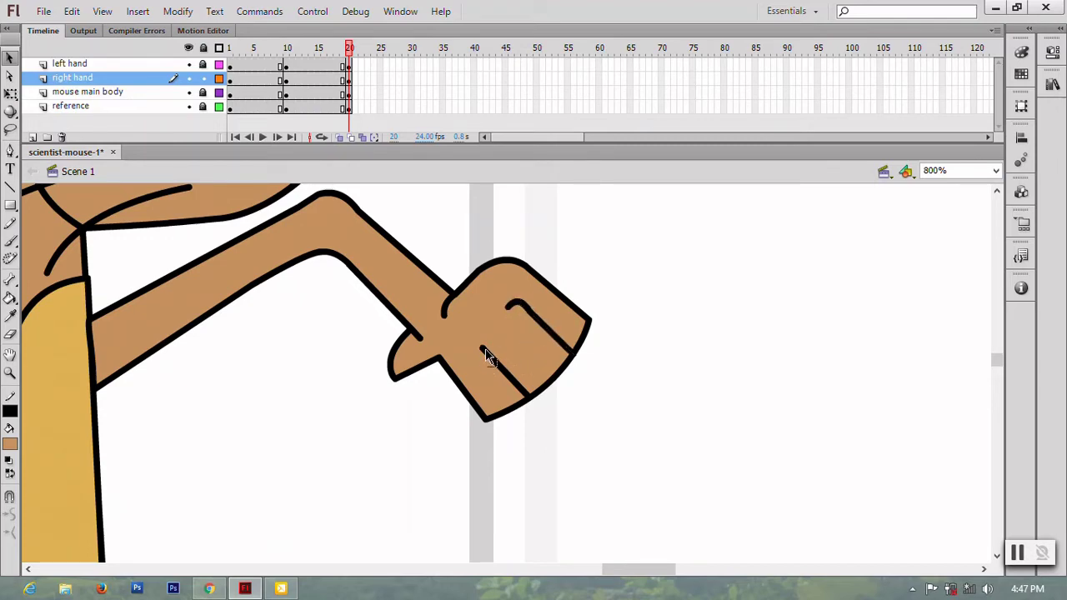
pyautogui.moveTo(482, 348); pyautogui.dragTo(476, 335)
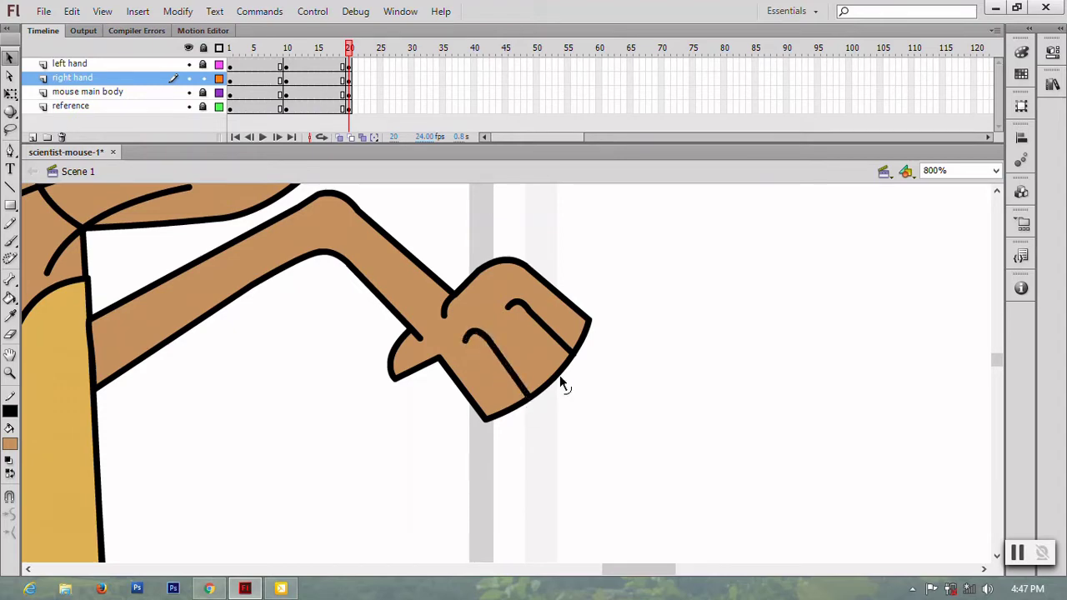
pyautogui.moveTo(574, 354); pyautogui.dragTo(559, 368)
# Save the file, relock the left hand layer, and play the animation from frame 1.
pyautogui.hotkey('ctrl', '-')
pyautogui.hotkey('ctrl', '-')
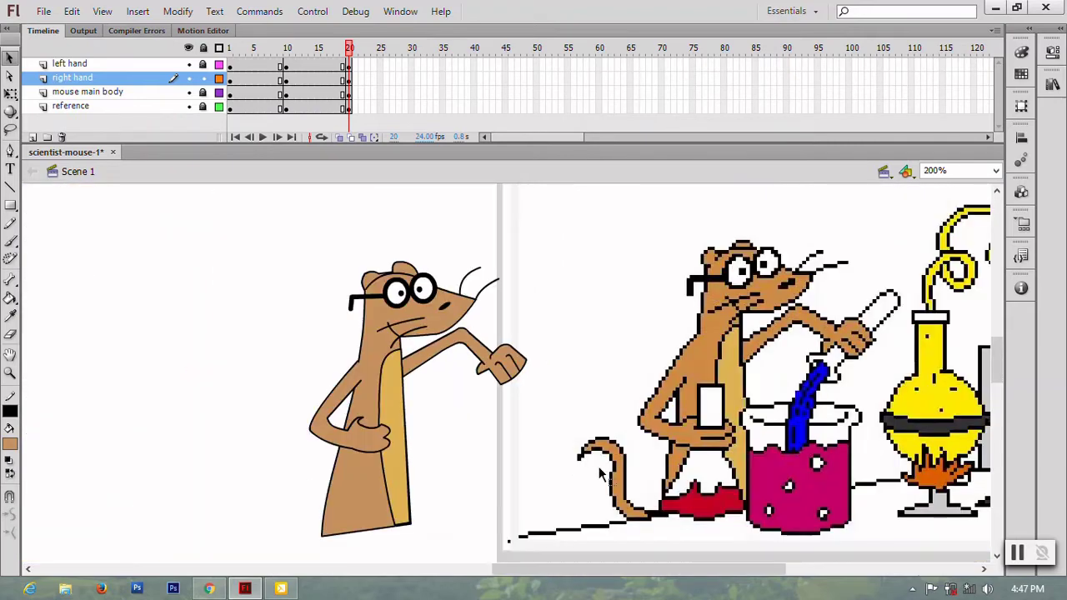
pyautogui.hotkey('ctrl', 's')
pyautogui.click(202, 64)
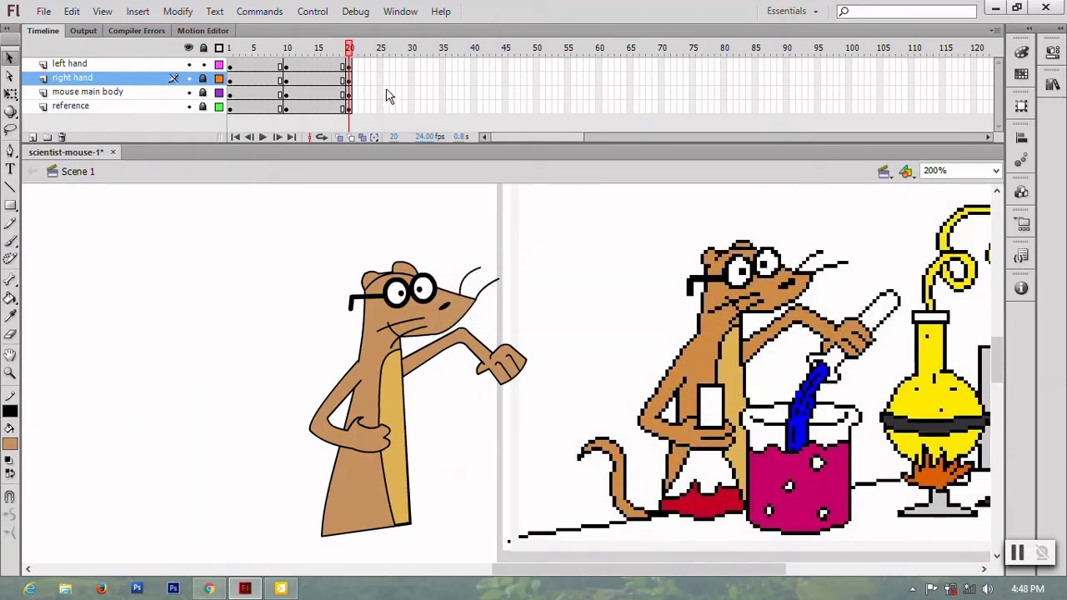
pyautogui.click(349, 67)
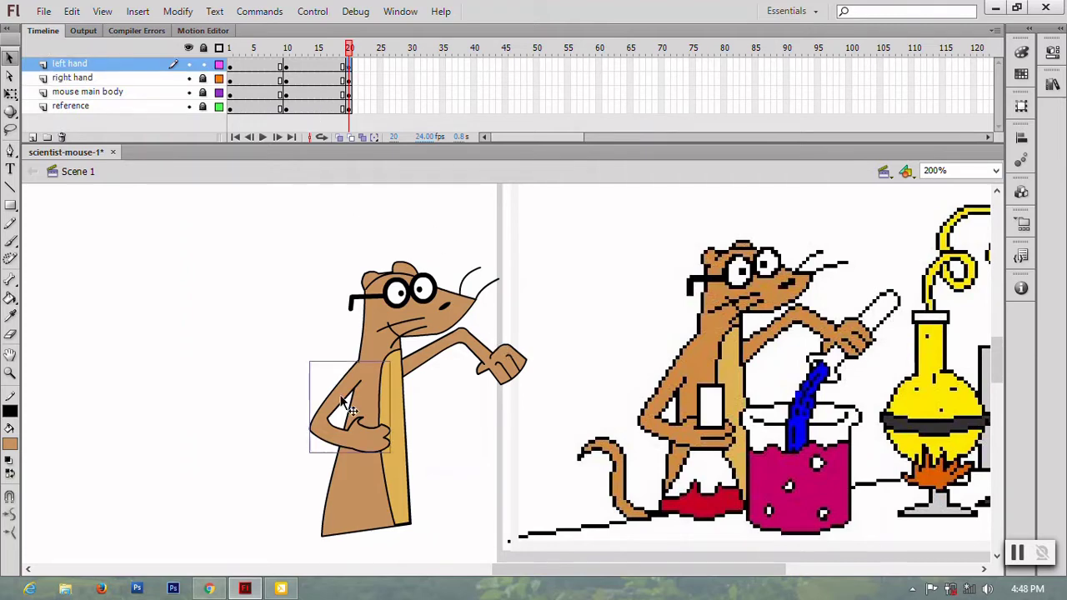
pyautogui.click(203, 64)
pyautogui.press('Return')
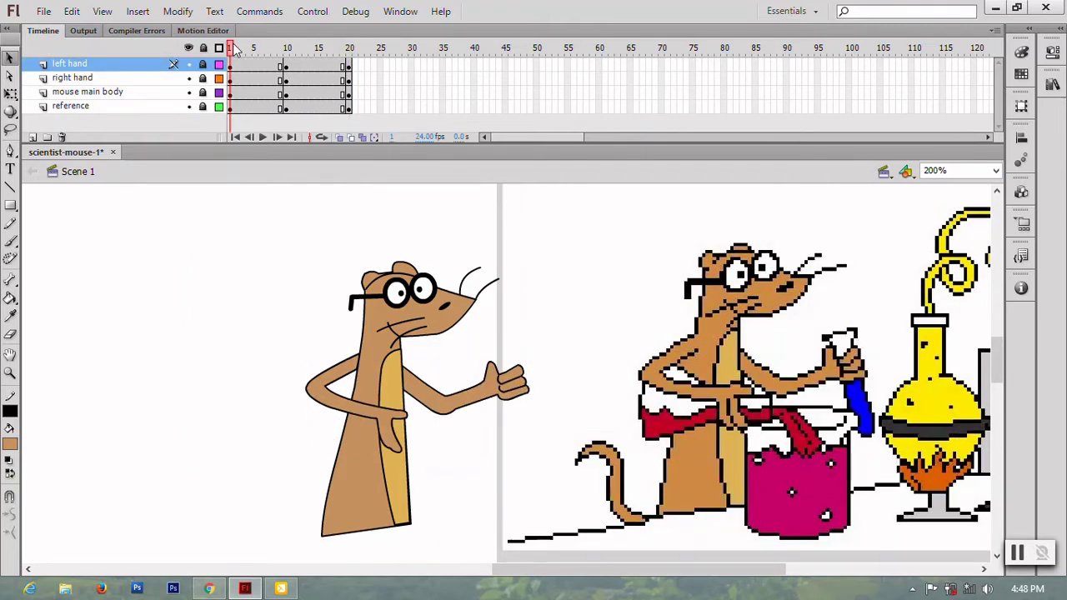
pyautogui.press('Return')
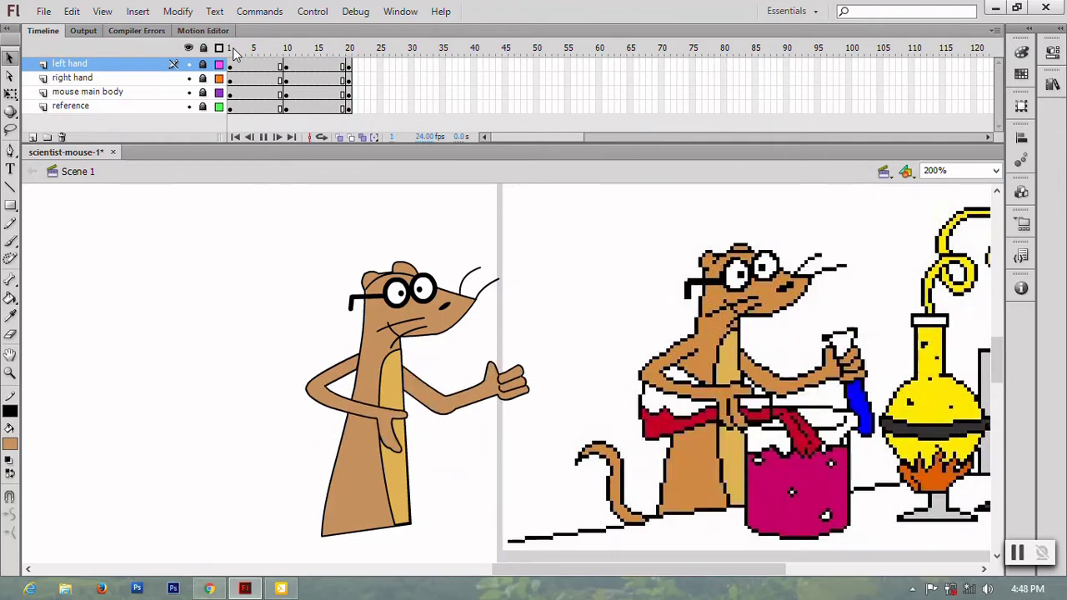
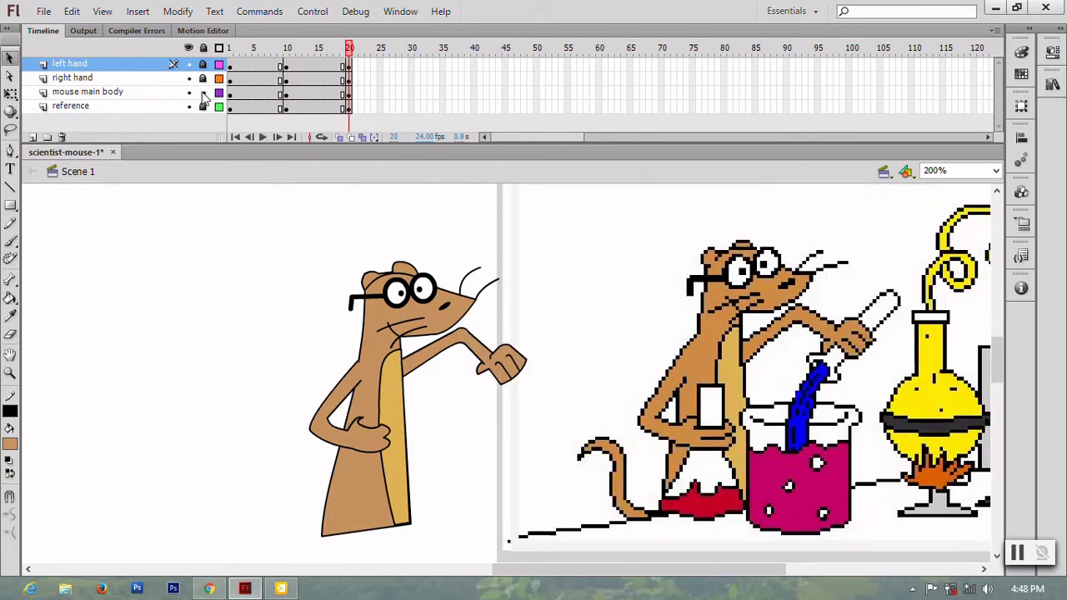
# On frame 1 of the mouse main body layer, pen-trace the tail's outer curve to its tip.
pyautogui.click(229, 91)
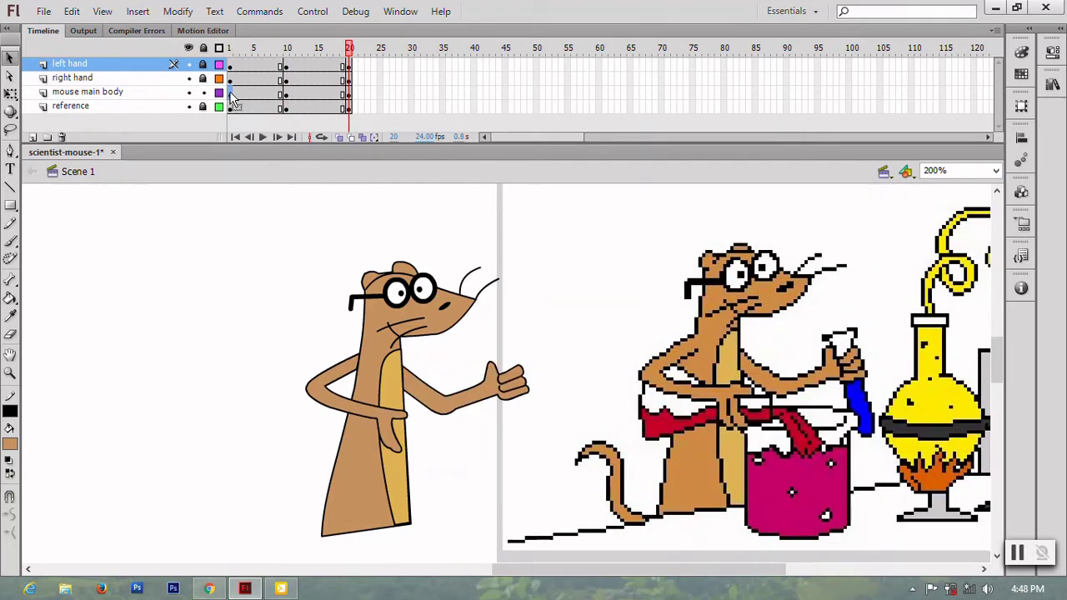
pyautogui.click(215, 412)
pyautogui.press('p')
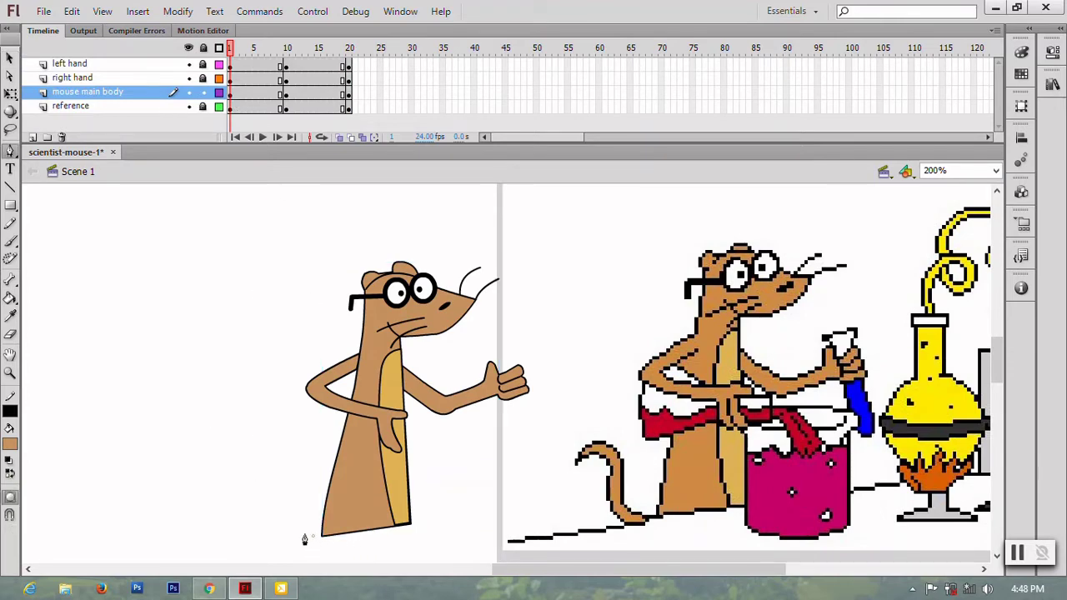
pyautogui.moveTo(284, 504); pyautogui.dragTo(284, 510)
pyautogui.moveTo(275, 457); pyautogui.dragTo(224, 462)
pyautogui.click(256, 462)
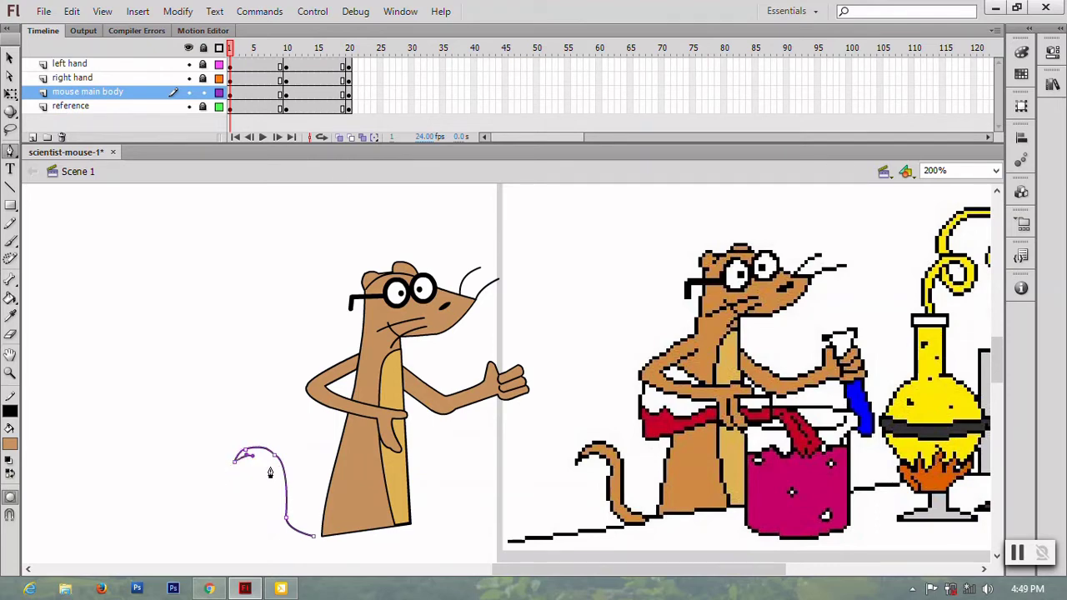
# Trace the tail's inner edge back down and close the outline at its base.
pyautogui.click(270, 477)
pyautogui.click(262, 506)
pyautogui.click(267, 523)
pyautogui.click(314, 537)
pyautogui.hotkey('ctrl', 'z')
pyautogui.hotkey('ctrl', 'z')
pyautogui.click(267, 528)
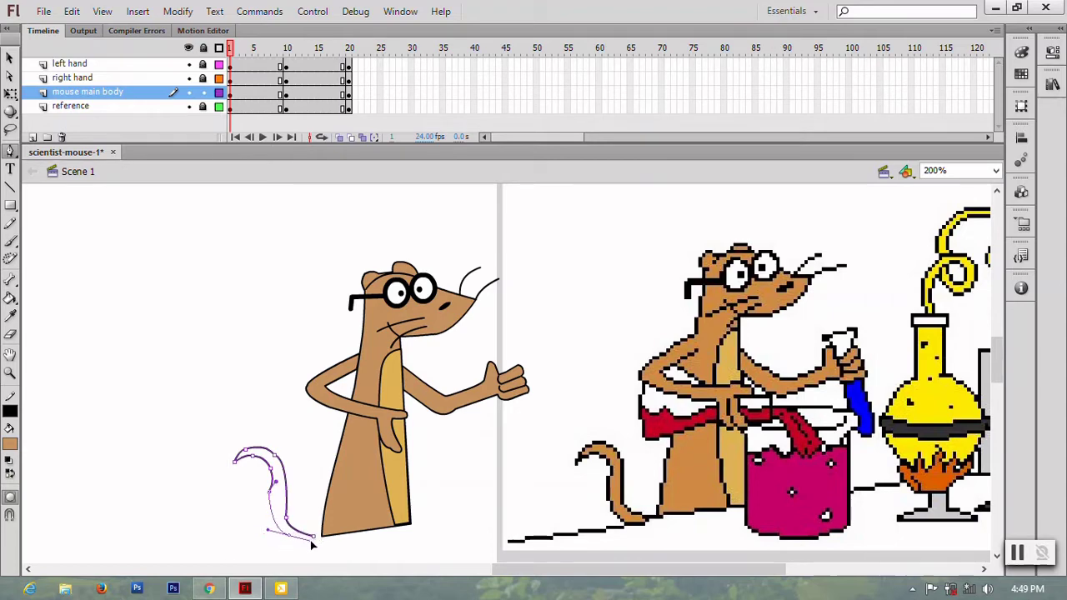
pyautogui.click(312, 538)
# Select the finished tail outline and group it into one object.
pyautogui.click(10, 58)
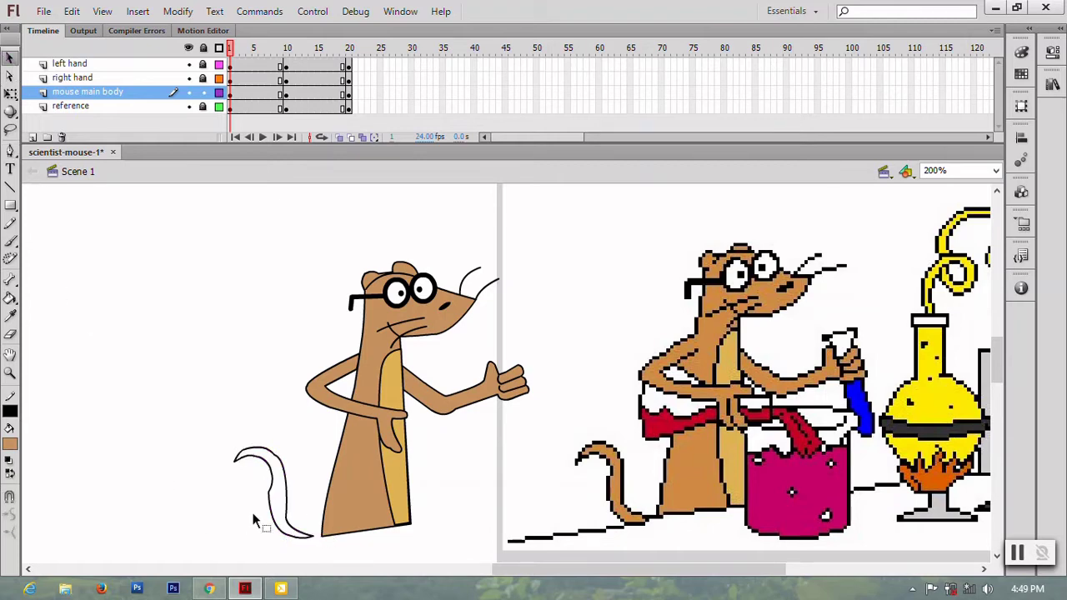
pyautogui.click(272, 493)
pyautogui.click(273, 511)
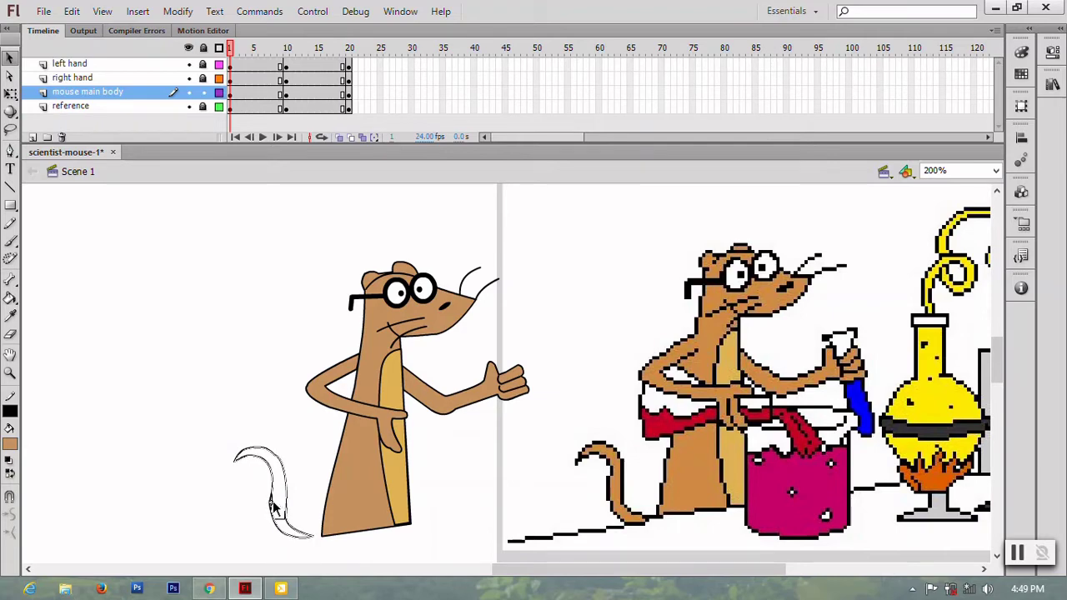
pyautogui.click(296, 555)
pyautogui.click(273, 510)
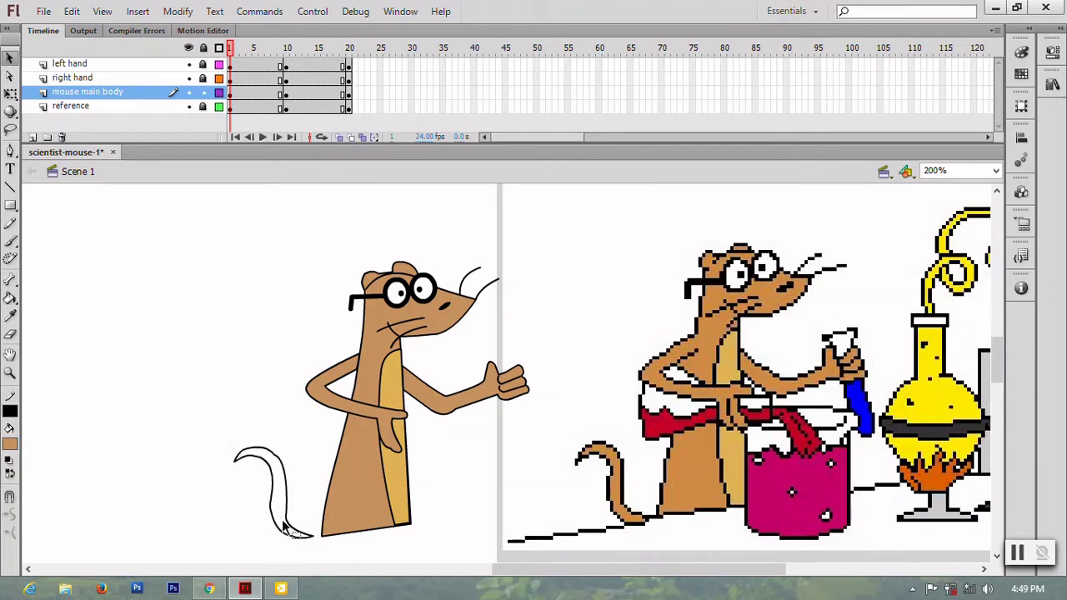
pyautogui.click(283, 507)
pyautogui.hotkey('ctrl', 'g')
# Zoom in, ungroup the tail, and bend its upper-right outline and inner edge.
pyautogui.hotkey('ctrl', '=')
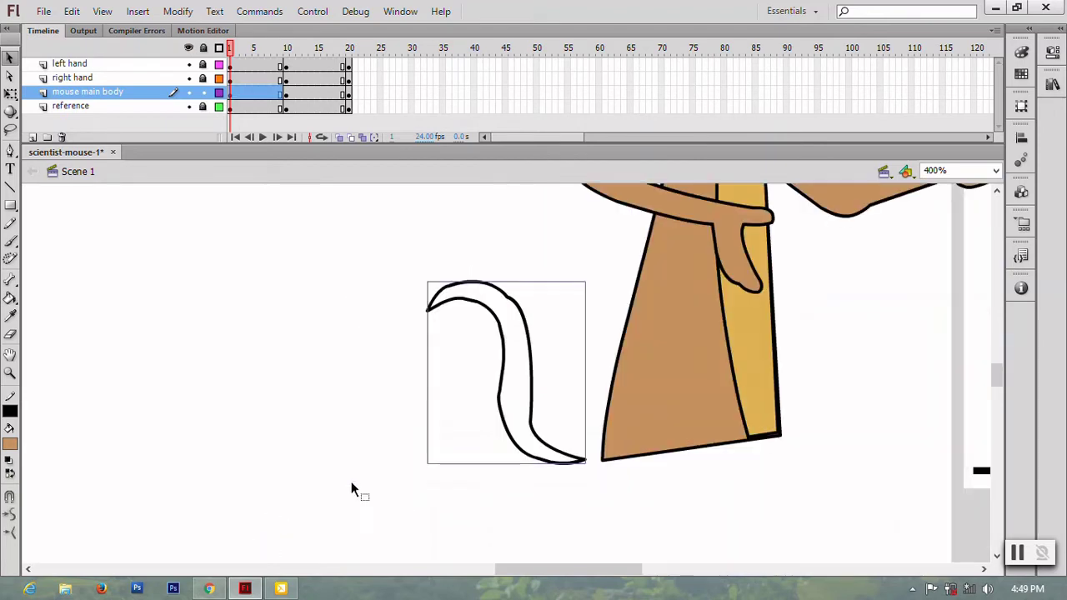
pyautogui.hotkey('ctrl', 'shift', 'g')
pyautogui.click(560, 435)
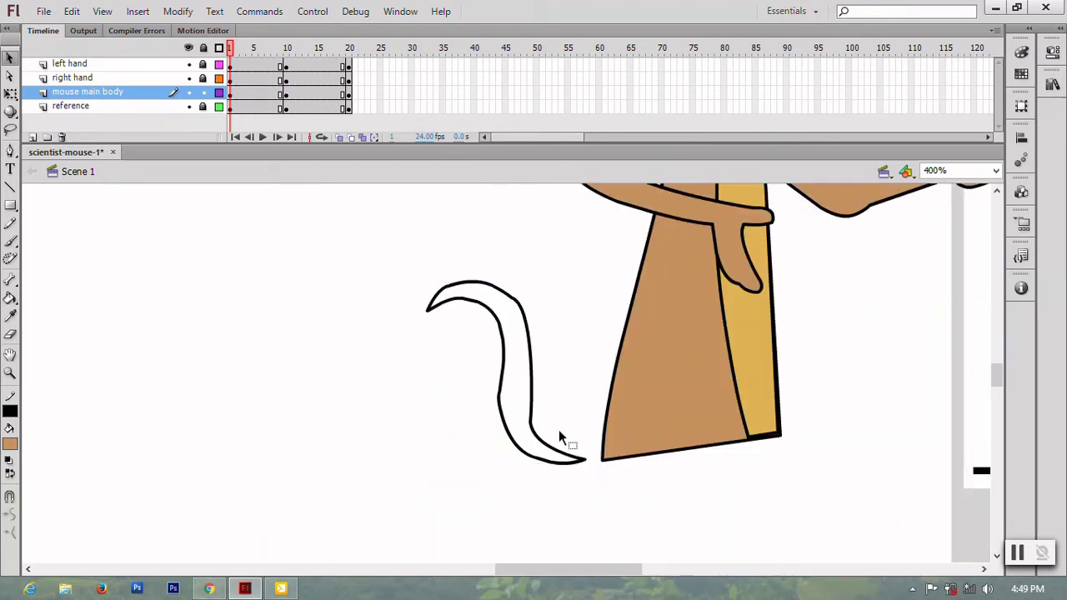
pyautogui.moveTo(518, 310); pyautogui.dragTo(524, 317)
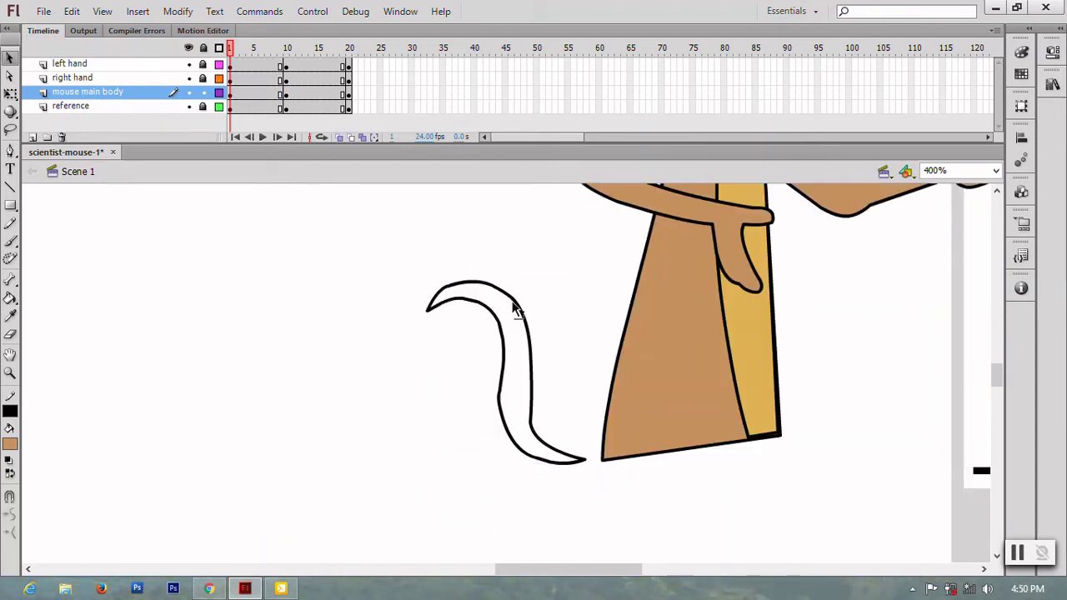
pyautogui.doubleClick(505, 392)
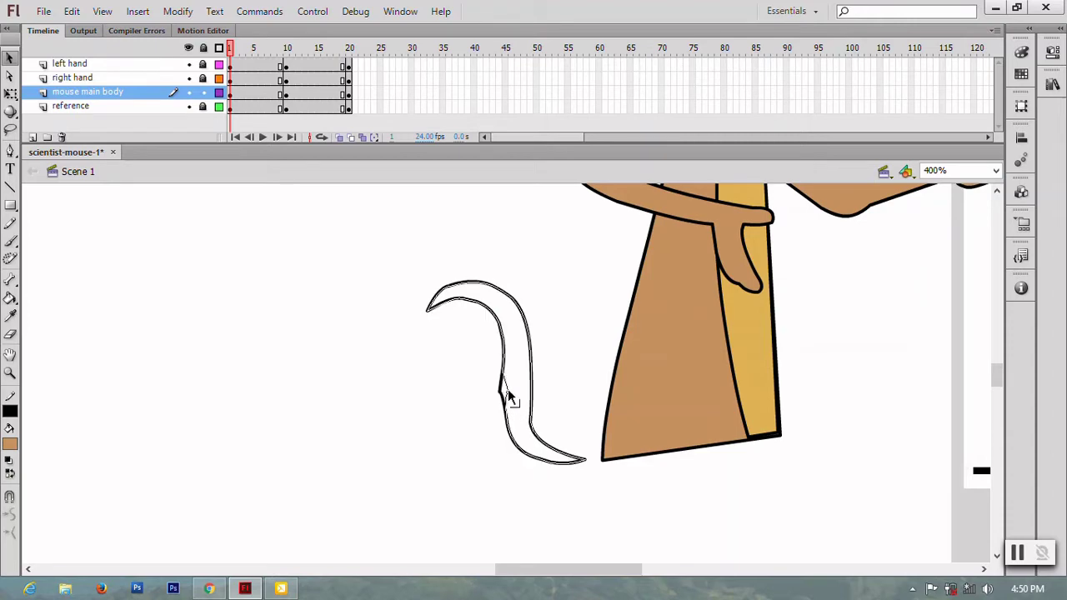
pyautogui.click(503, 390)
pyautogui.moveTo(502, 391); pyautogui.dragTo(506, 396)
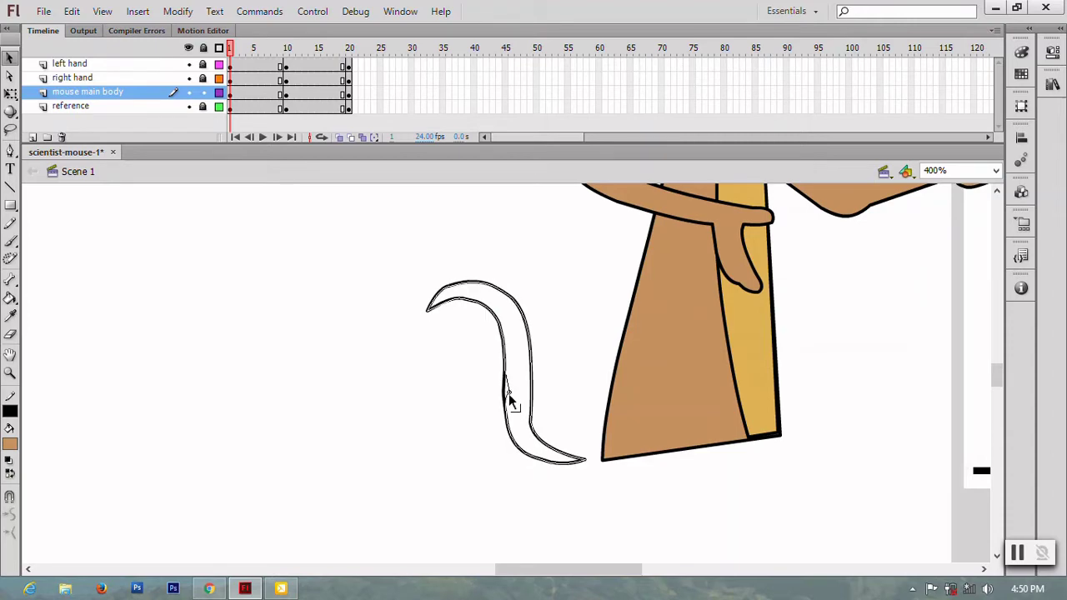
# Smooth the tail tip, inner edge and bottom curve, then select the tail as one object.
pyautogui.doubleClick(540, 437)
pyautogui.click(539, 435)
pyautogui.moveTo(548, 448); pyautogui.dragTo(543, 448)
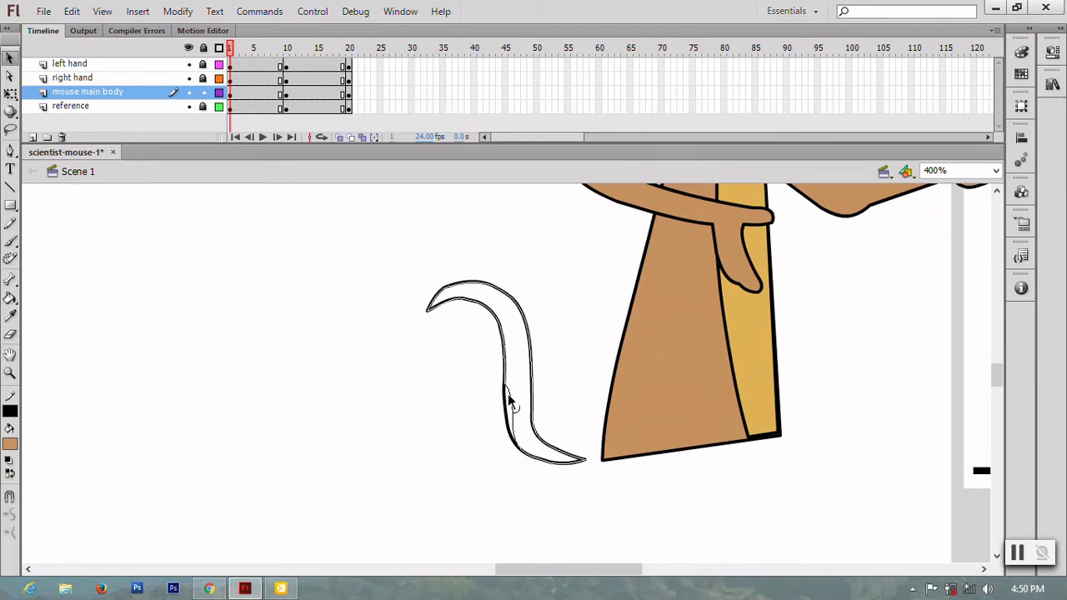
pyautogui.moveTo(507, 410); pyautogui.dragTo(507, 393)
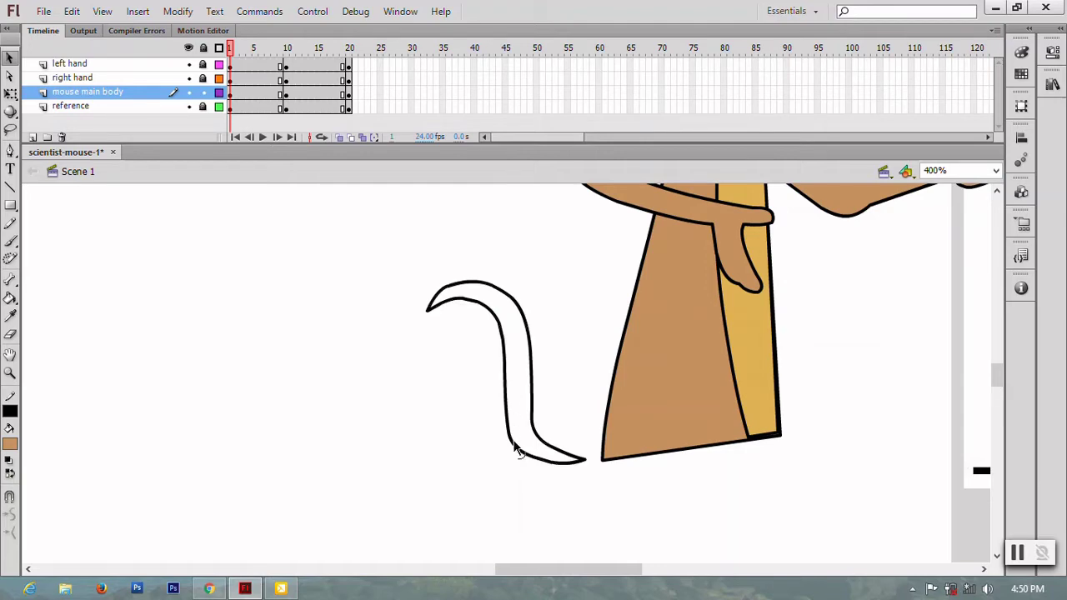
pyautogui.moveTo(515, 442); pyautogui.dragTo(512, 436)
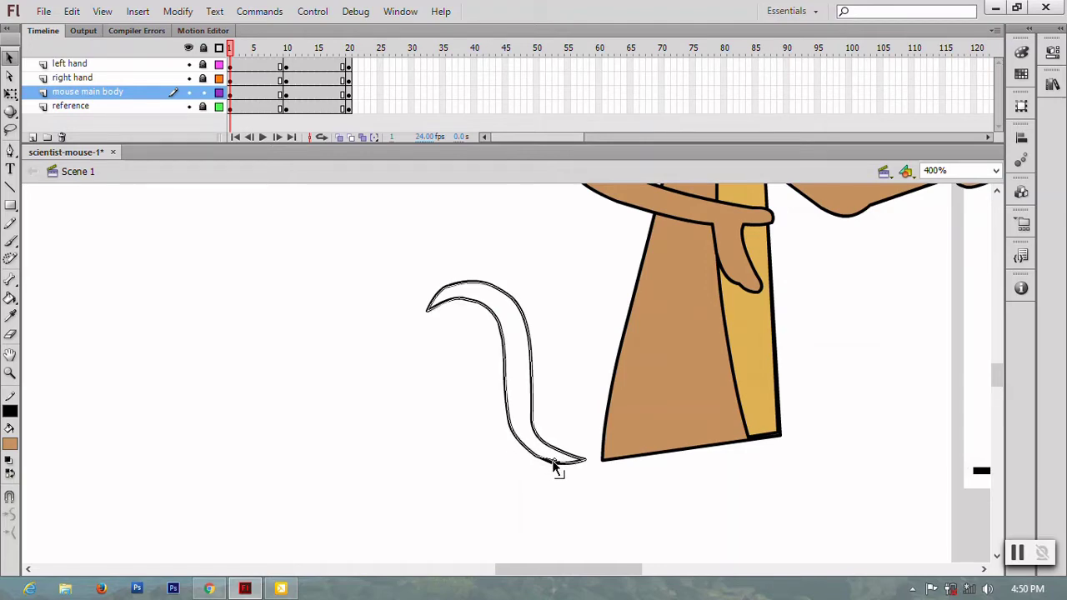
pyautogui.moveTo(544, 463); pyautogui.dragTo(560, 473)
pyautogui.click(535, 411)
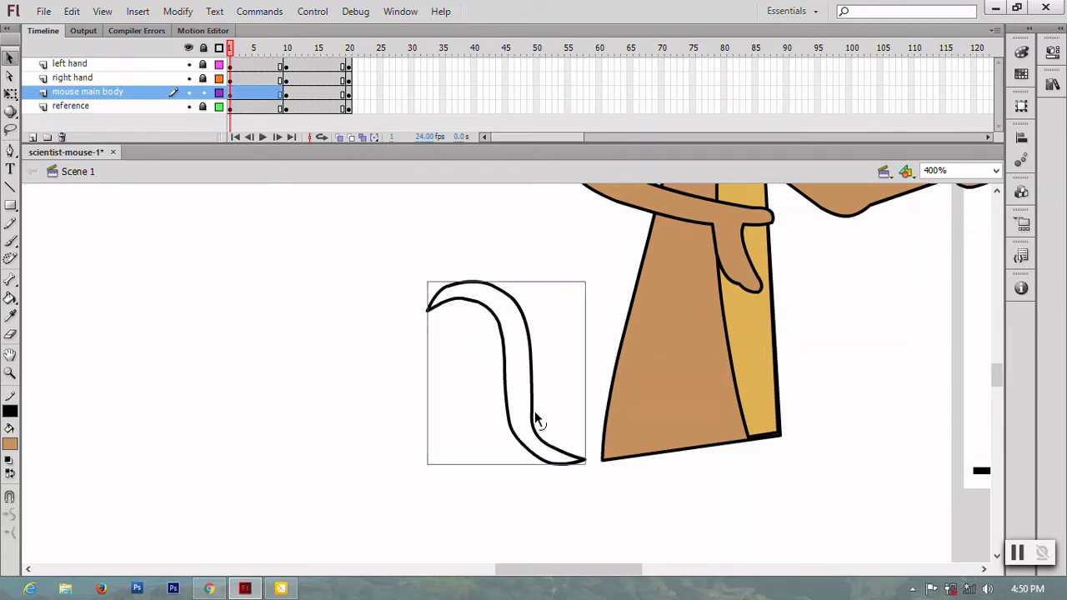
pyautogui.hotkey('ctrl', '1')
# Fill the mouse's tail brown with the Paint Bucket.
pyautogui.click(9, 300)
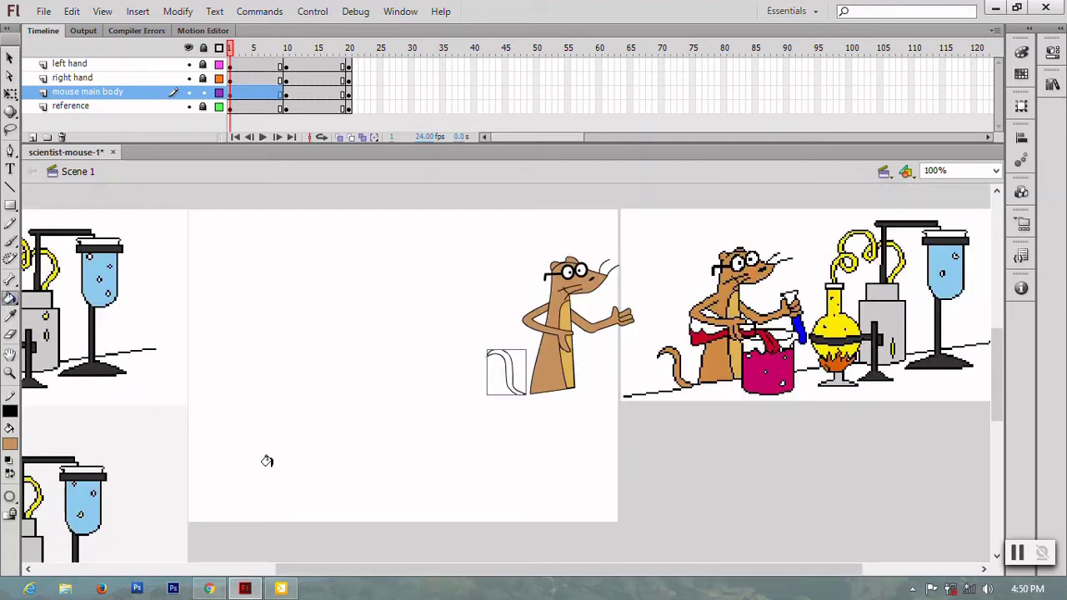
pyautogui.click(500, 365)
pyautogui.press('v')
pyautogui.click(385, 436)
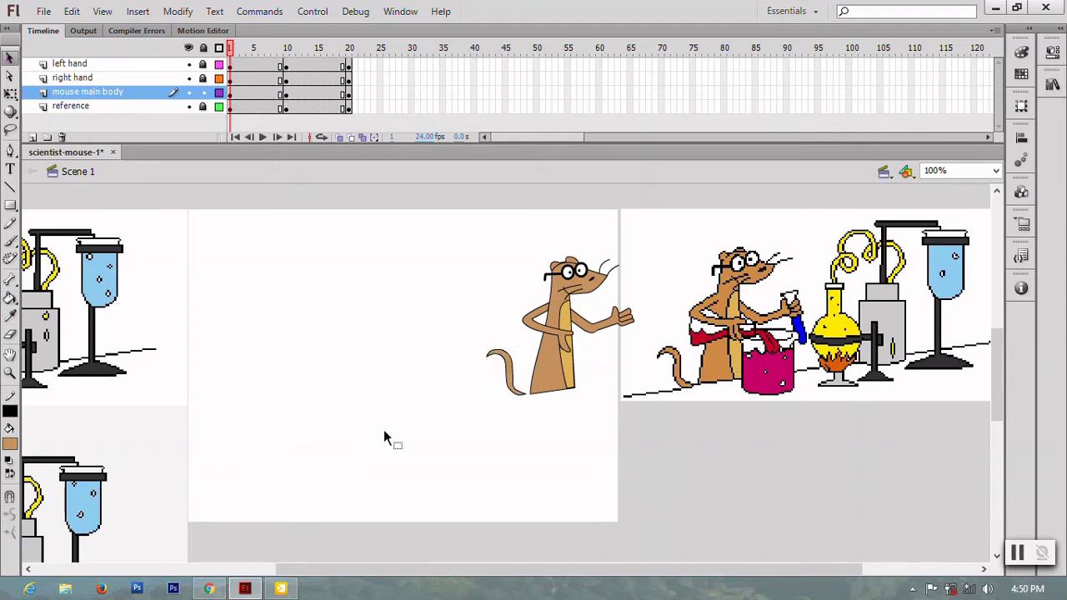
# Zoom in to 200% and scrub the timeline to preview the tail across frames.
pyautogui.hotkey('ctrl', '=')
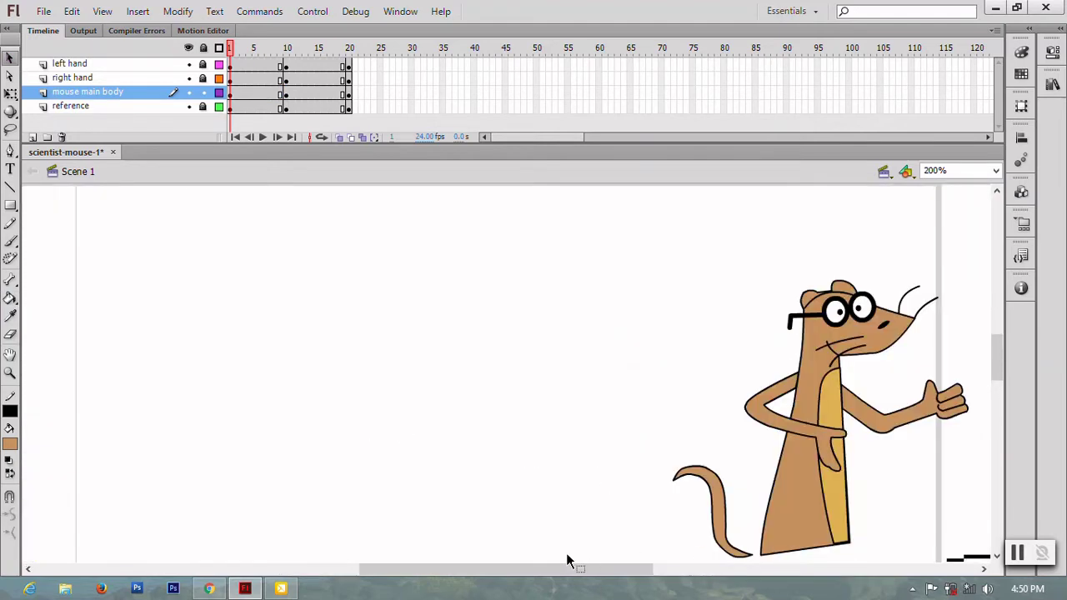
pyautogui.moveTo(575, 570); pyautogui.dragTo(717, 570)
pyautogui.scroll(-2, 478, 427)
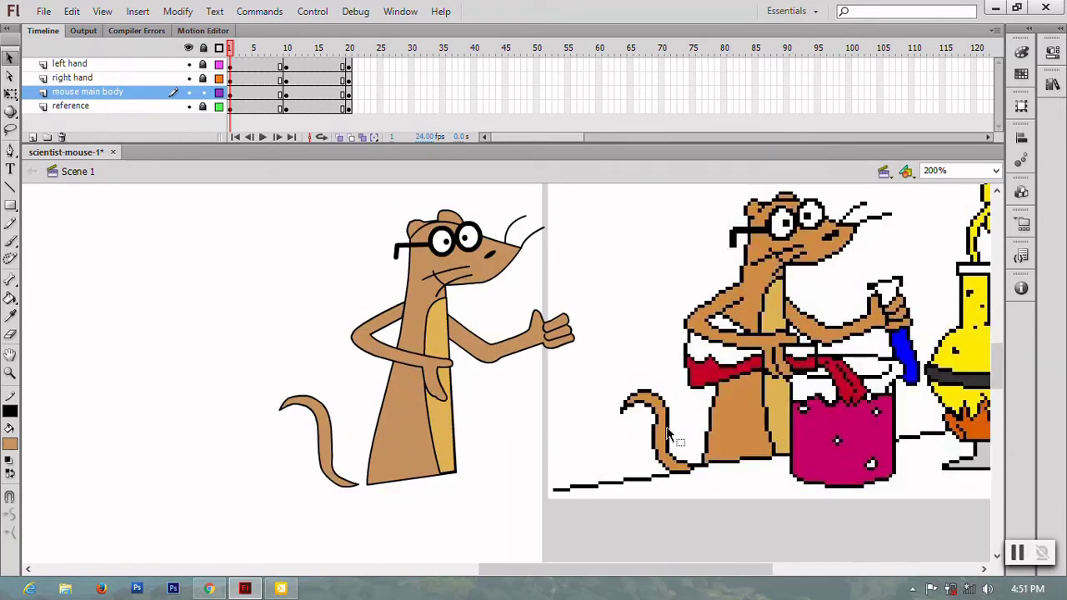
pyautogui.moveTo(232, 52)
pyautogui.mouseDown()
pyautogui.moveTo(218, 90)
pyautogui.moveTo(318, 96)
pyautogui.mouseUp()
pyautogui.hotkey('ctrl', '-')
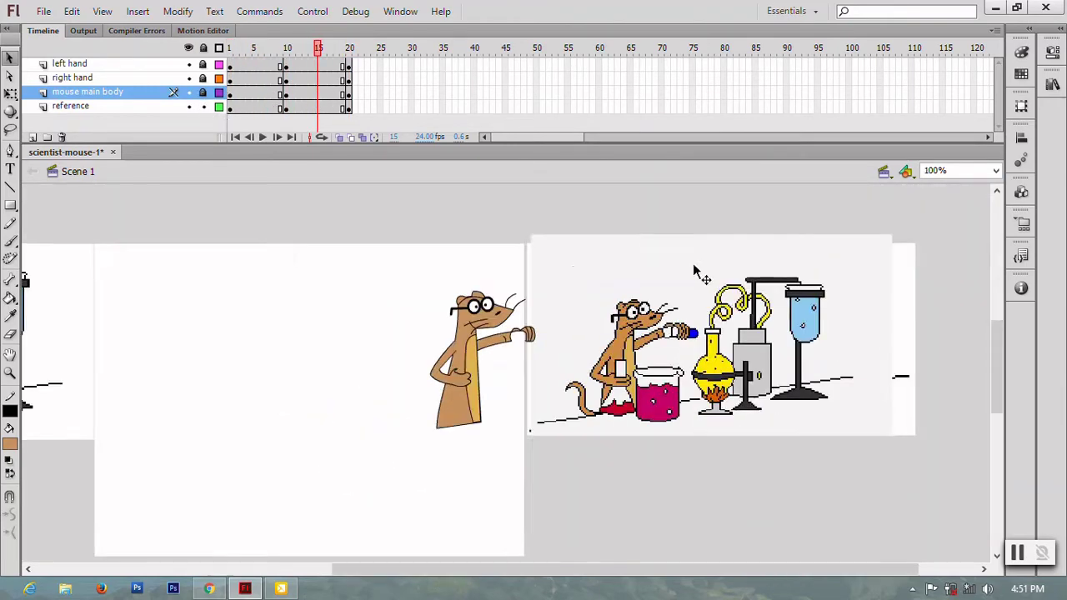
# Reposition the lab reference pictures, moving the left one to the lower right.
pyautogui.moveTo(926, 345); pyautogui.dragTo(925, 550)
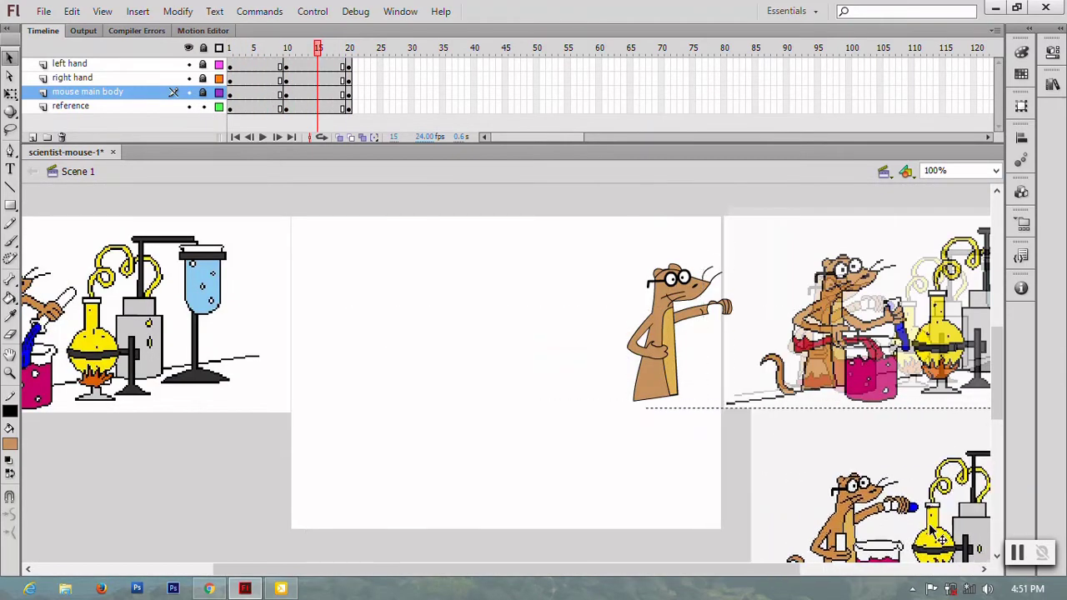
pyautogui.moveTo(752, 571); pyautogui.dragTo(849, 570)
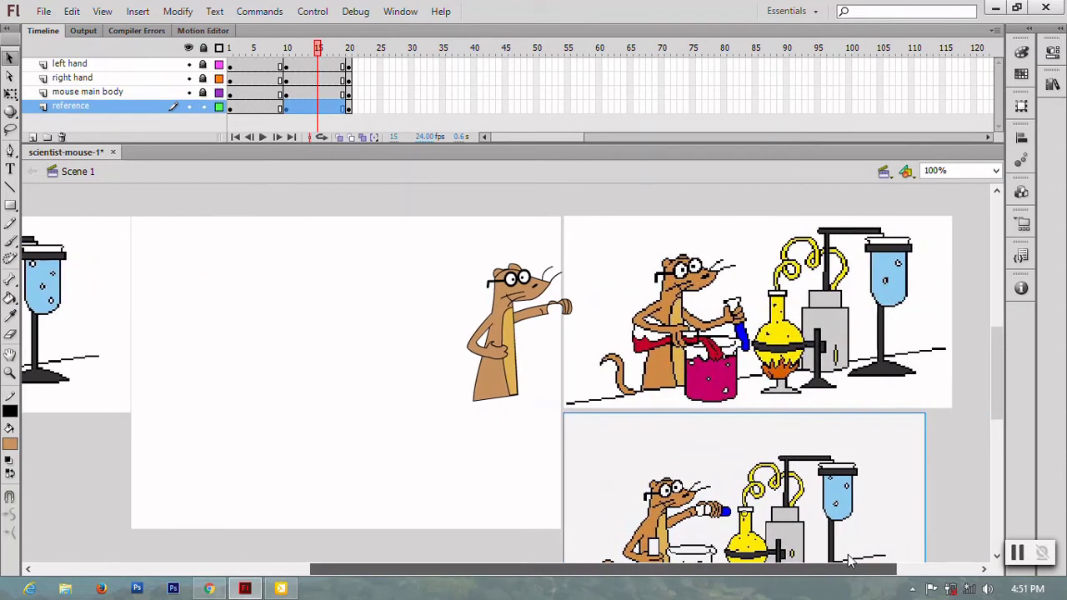
pyautogui.hotkey('ctrl', 'z')
pyautogui.click(230, 110)
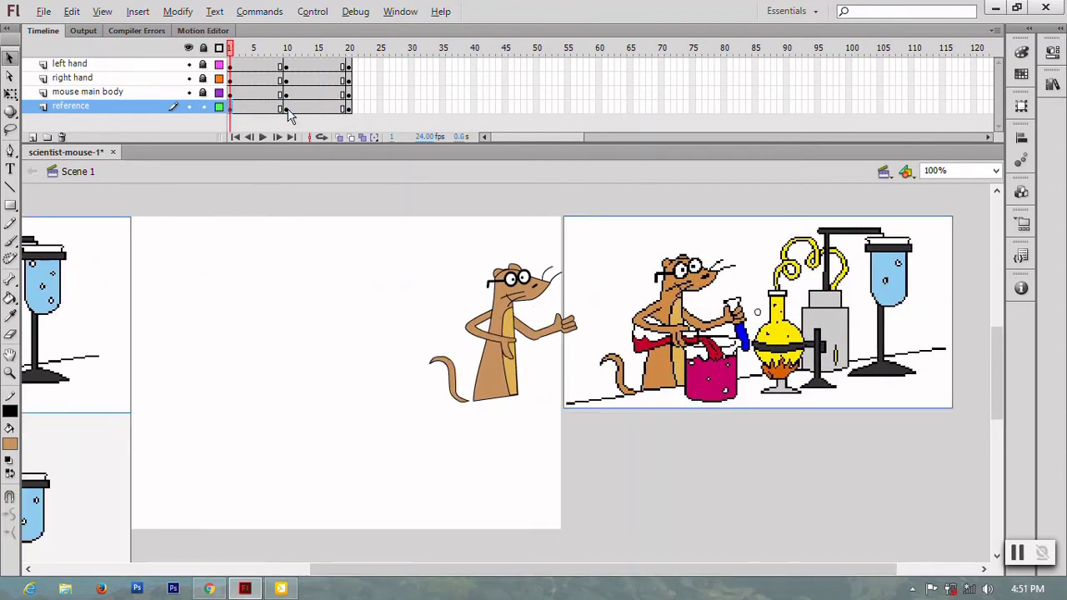
pyautogui.click(286, 109)
pyautogui.click(349, 111)
pyautogui.click(232, 110)
pyautogui.click(125, 450)
pyautogui.moveTo(125, 450); pyautogui.dragTo(965, 459)
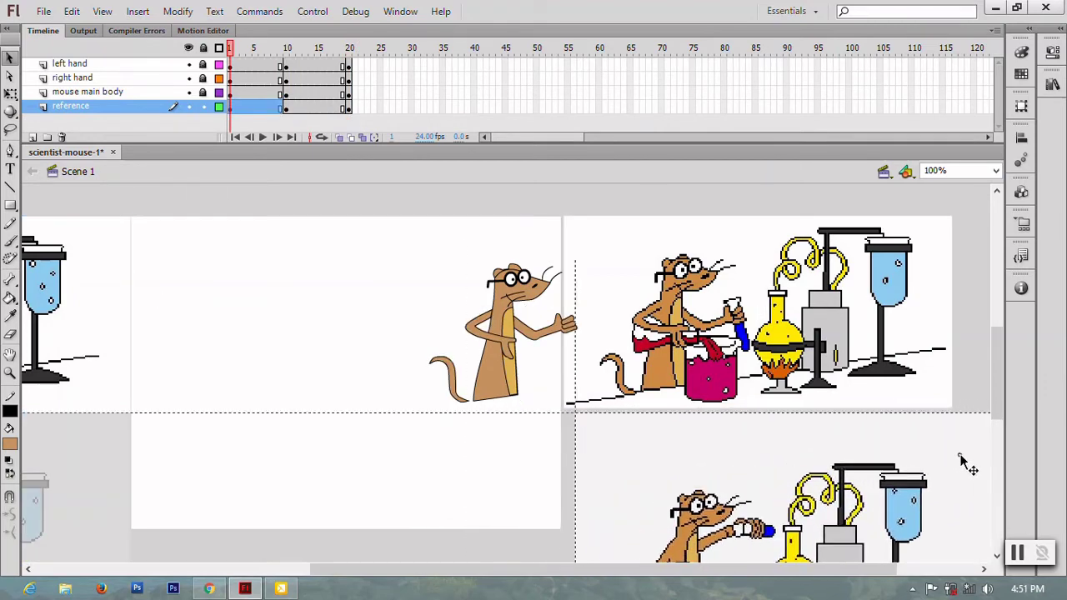
# Check the pose at frames 10 and 20, then return to frame 1.
pyautogui.click(240, 109)
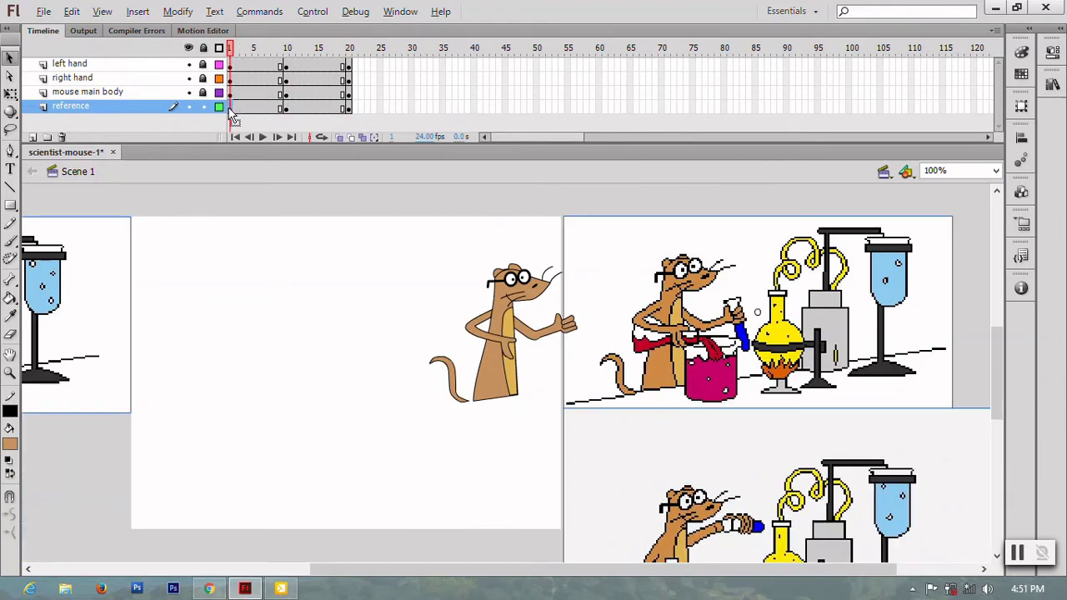
pyautogui.click(292, 109)
pyautogui.click(349, 111)
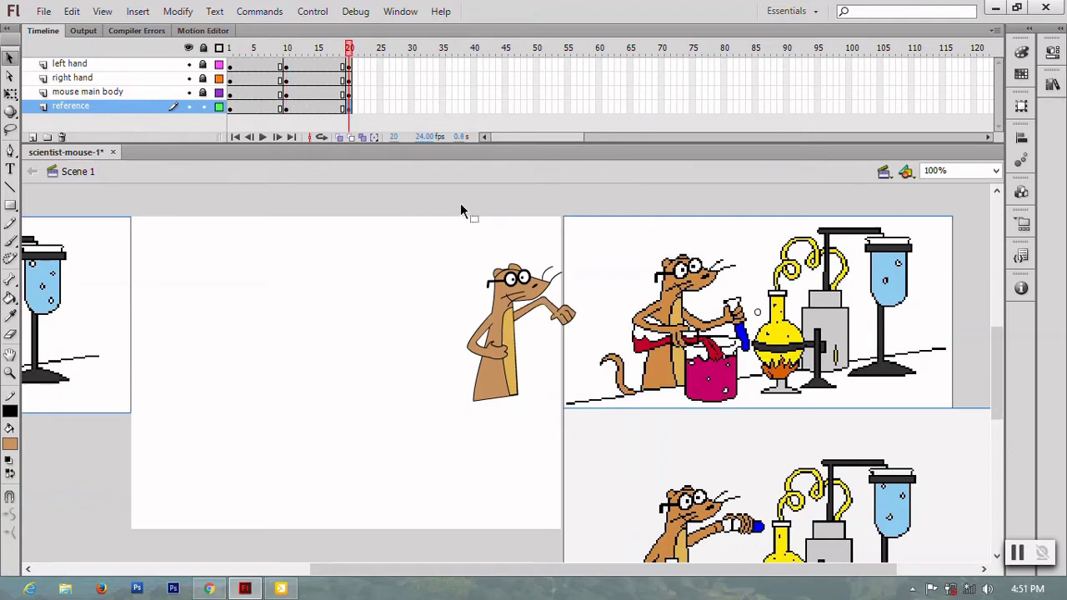
pyautogui.click(465, 209)
pyautogui.click(231, 47)
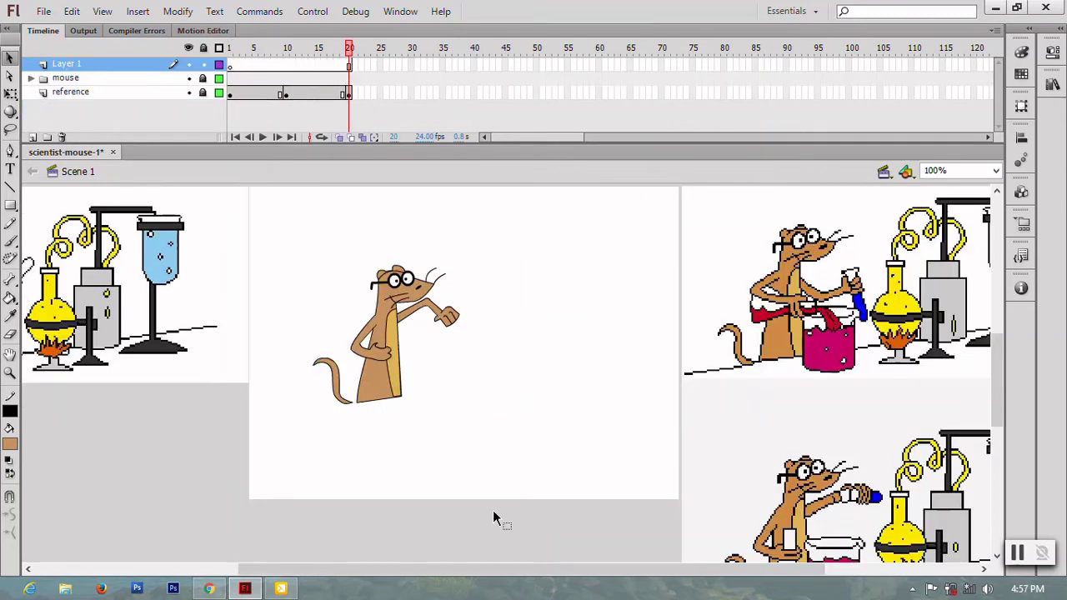
pyautogui.press('p')
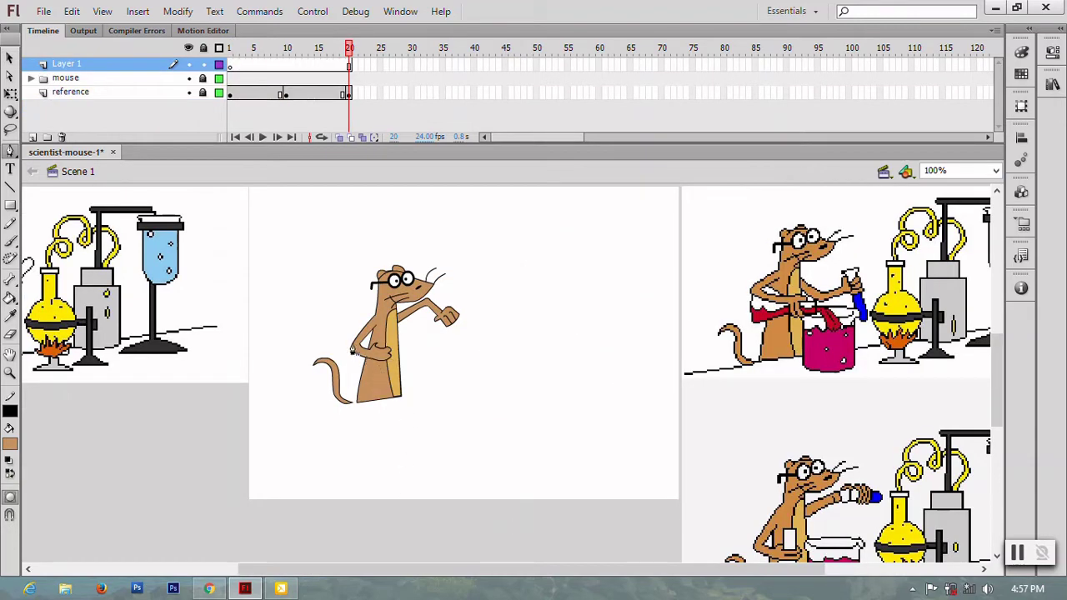
# Move the lab reference picture beside the mouse, lock the reference layer, and select Layer 1 at 200%.
pyautogui.hotkey('ctrl', '=')
pyautogui.hotkey('ctrl', '1')
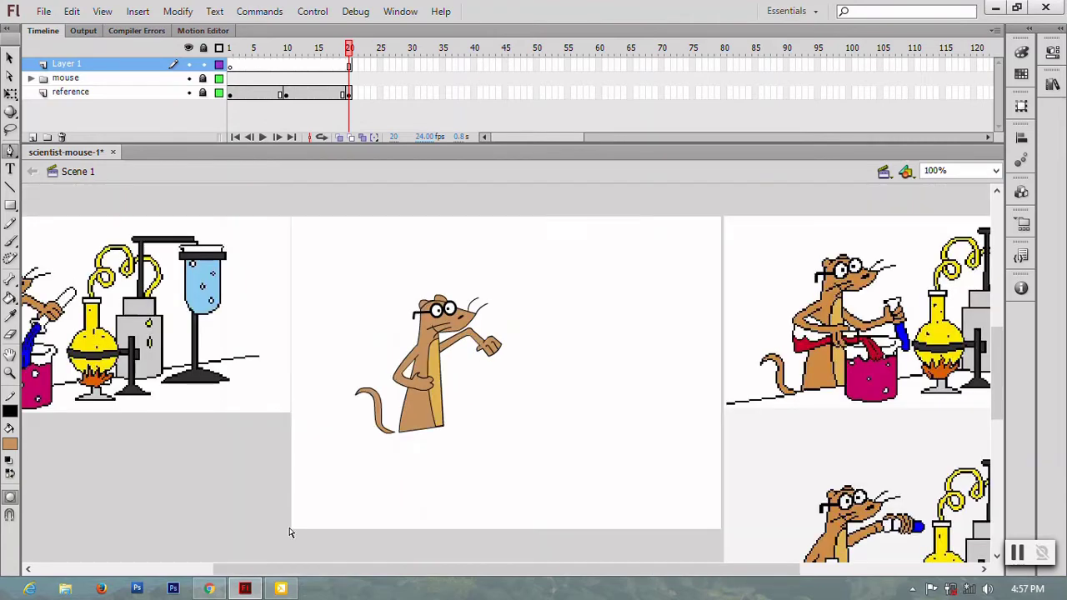
pyautogui.click(10, 56)
pyautogui.moveTo(892, 338); pyautogui.dragTo(626, 363)
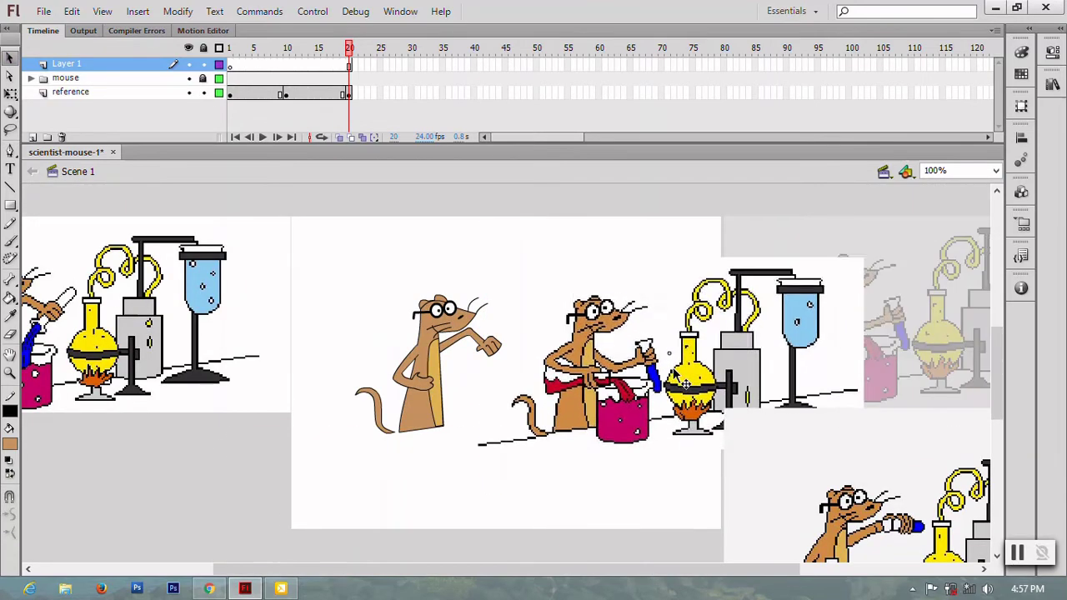
pyautogui.click(203, 92)
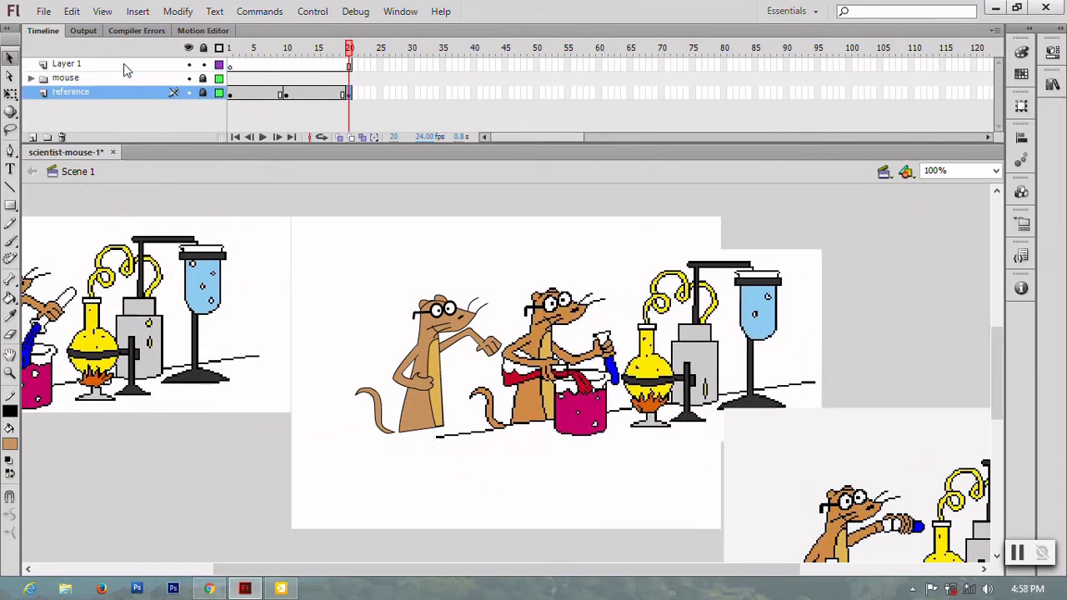
pyautogui.click(123, 63)
pyautogui.hotkey('ctrl', '=')
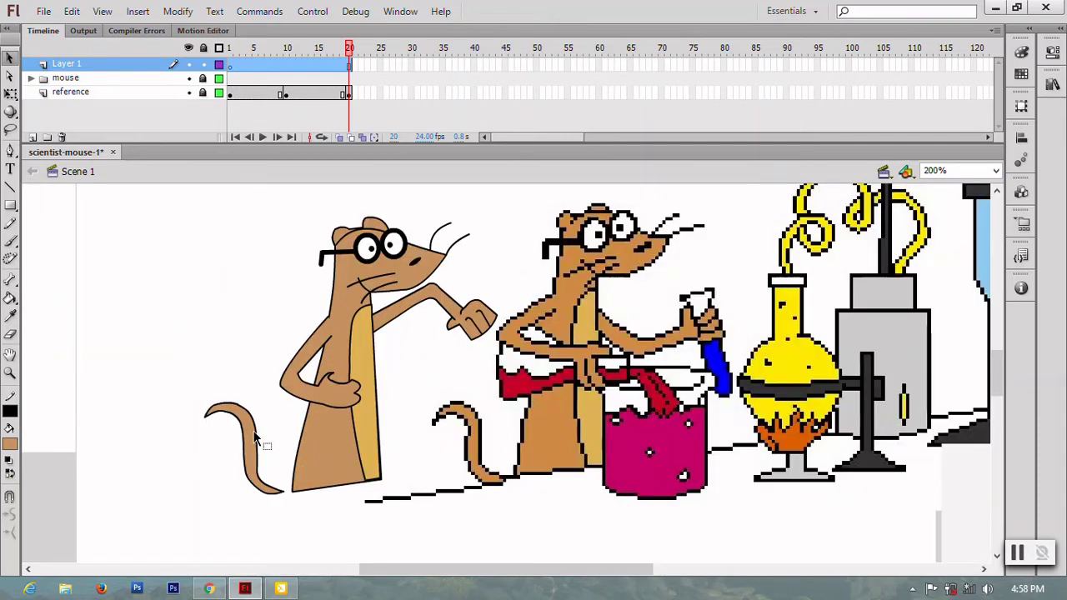
pyautogui.press('p')
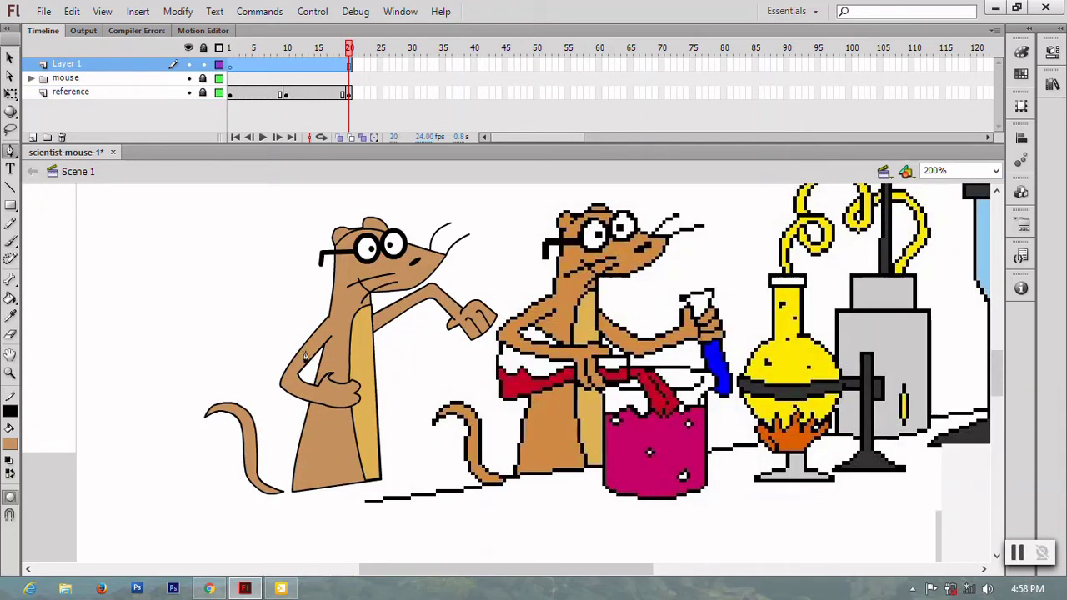
# Pen-trace a closed outline on Layer 1 looping around the mouse's folded arm and hand.
pyautogui.click(342, 380)
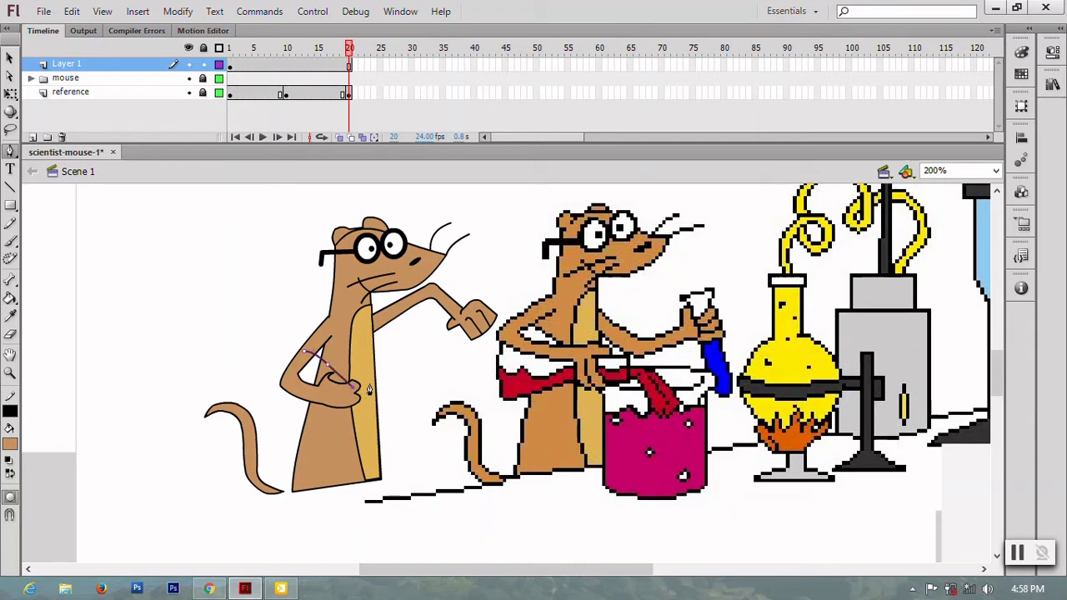
pyautogui.click(374, 377)
pyautogui.click(353, 388)
pyautogui.click(337, 417)
pyautogui.click(309, 429)
pyautogui.hotkey('ctrl', 'z')
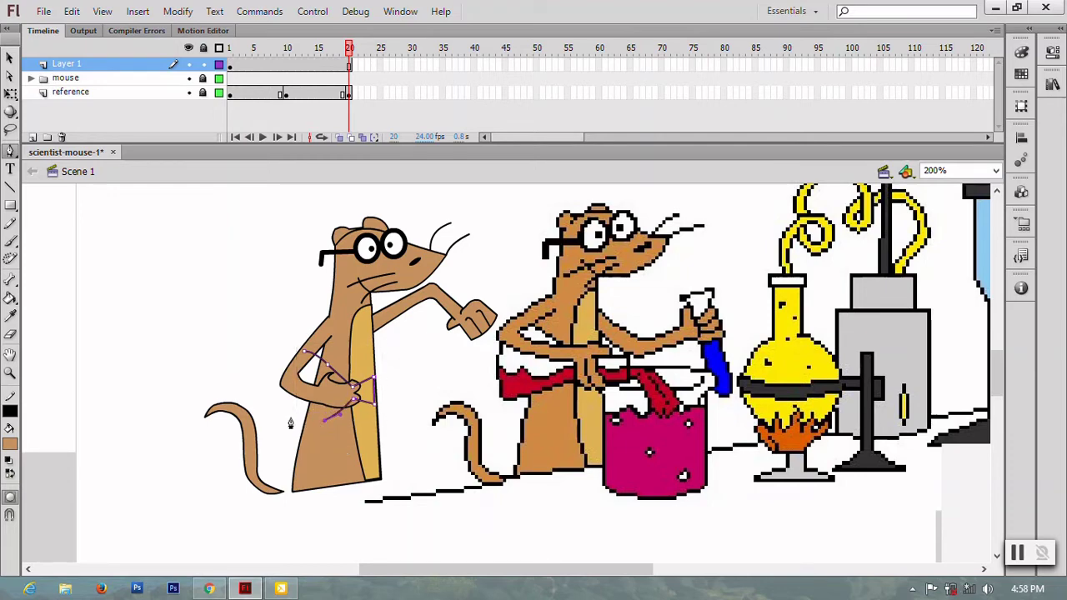
pyautogui.moveTo(279, 416); pyautogui.dragTo(276, 395)
pyautogui.moveTo(293, 365); pyautogui.dragTo(299, 361)
pyautogui.press('v')
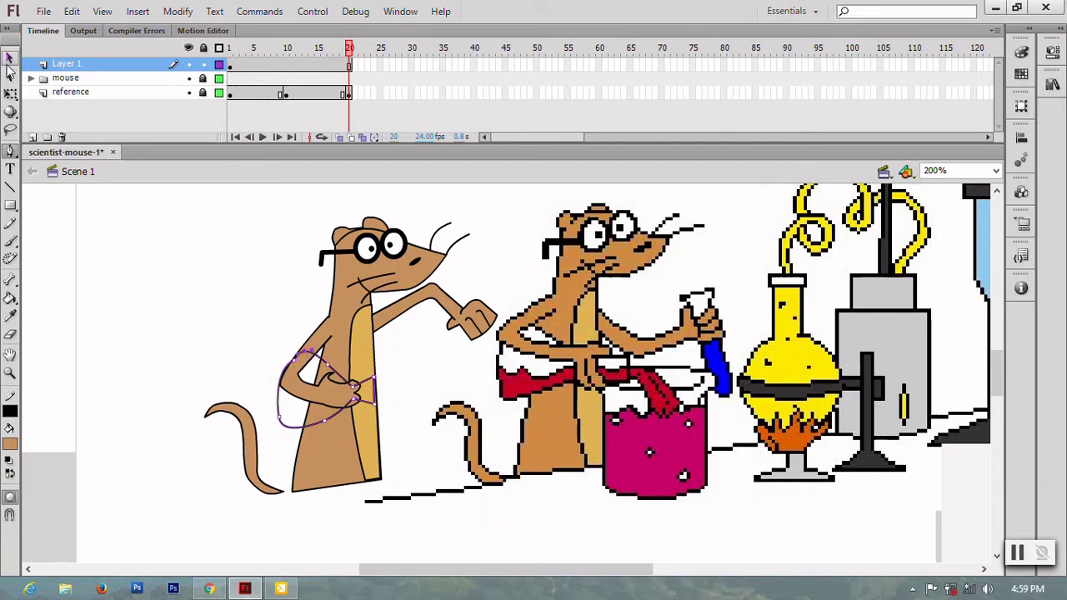
# Select the sections of the new arm outline stroke, then zoom to 400%.
pyautogui.click(304, 431)
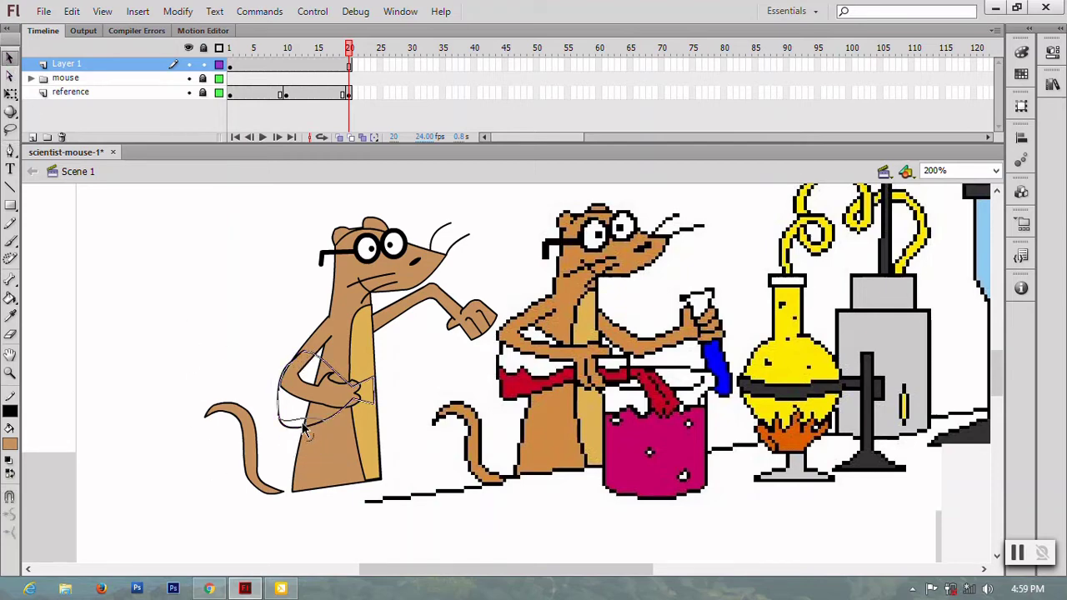
pyautogui.click(315, 426)
pyautogui.click(327, 419)
pyautogui.click(329, 410)
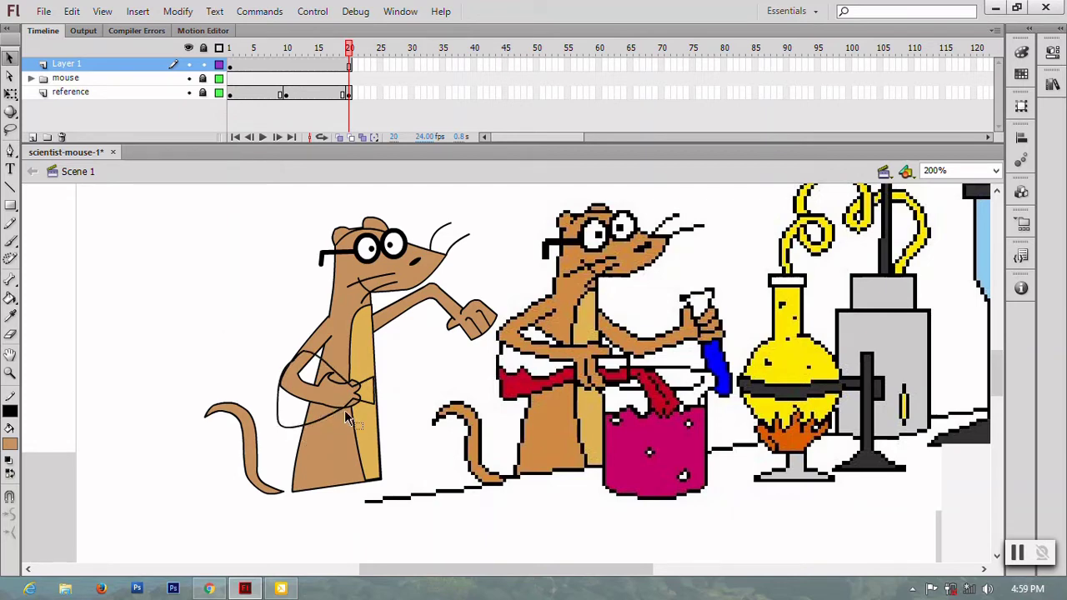
pyautogui.click(347, 412)
pyautogui.hotkey('ctrl', '=')
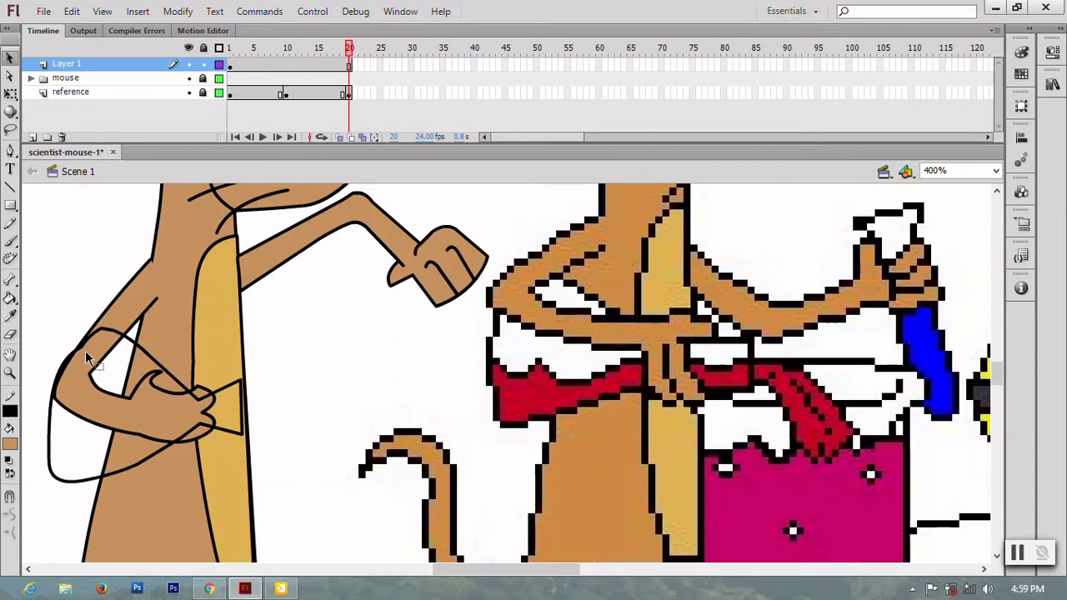
# Pull the arm loop's upper-left edge and hand segment into rounder curves.
pyautogui.click(83, 349)
pyautogui.click(83, 346)
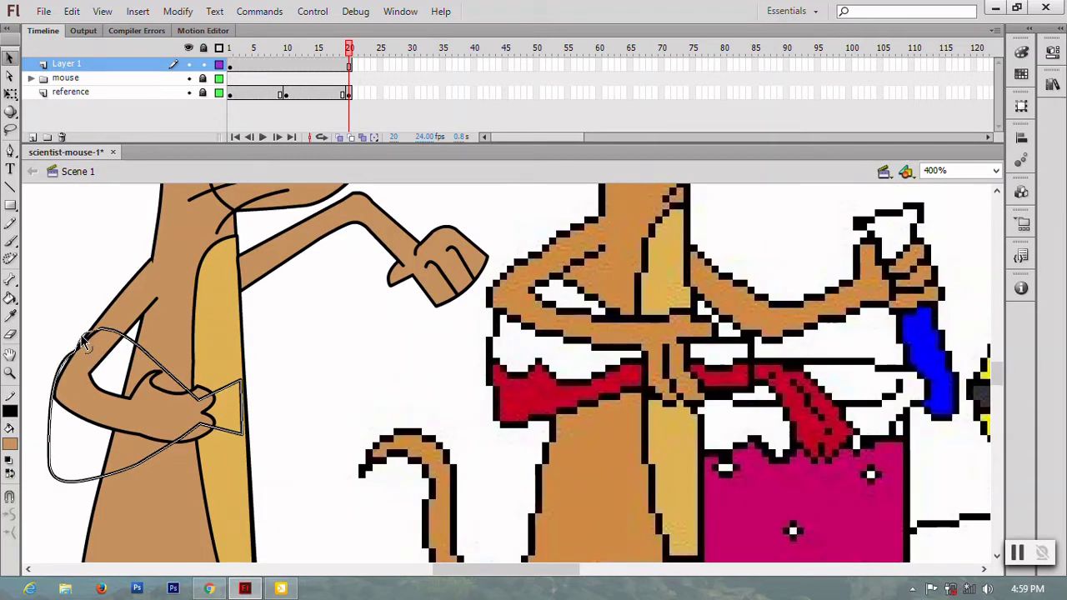
pyautogui.moveTo(82, 346)
pyautogui.mouseDown()
pyautogui.moveTo(66, 375)
pyautogui.moveTo(55, 325)
pyautogui.mouseUp()
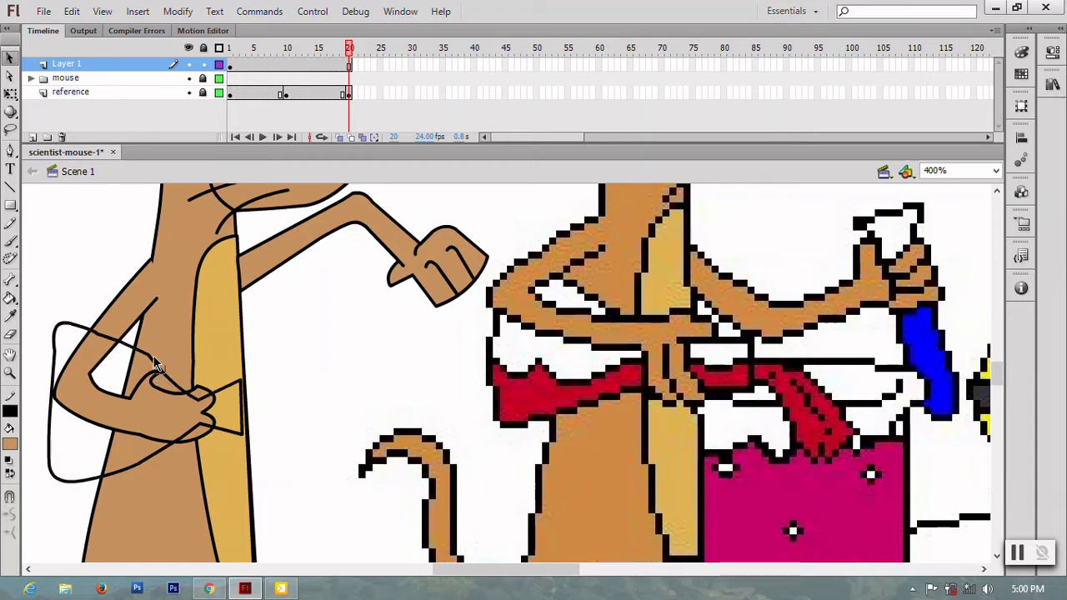
pyautogui.moveTo(154, 363); pyautogui.dragTo(145, 364)
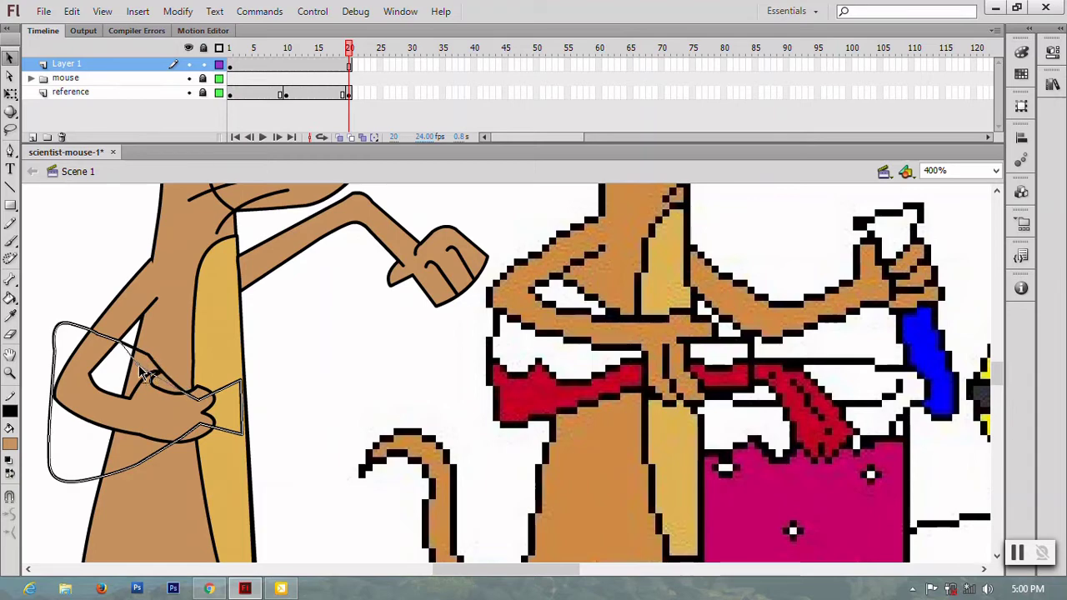
pyautogui.click(93, 337)
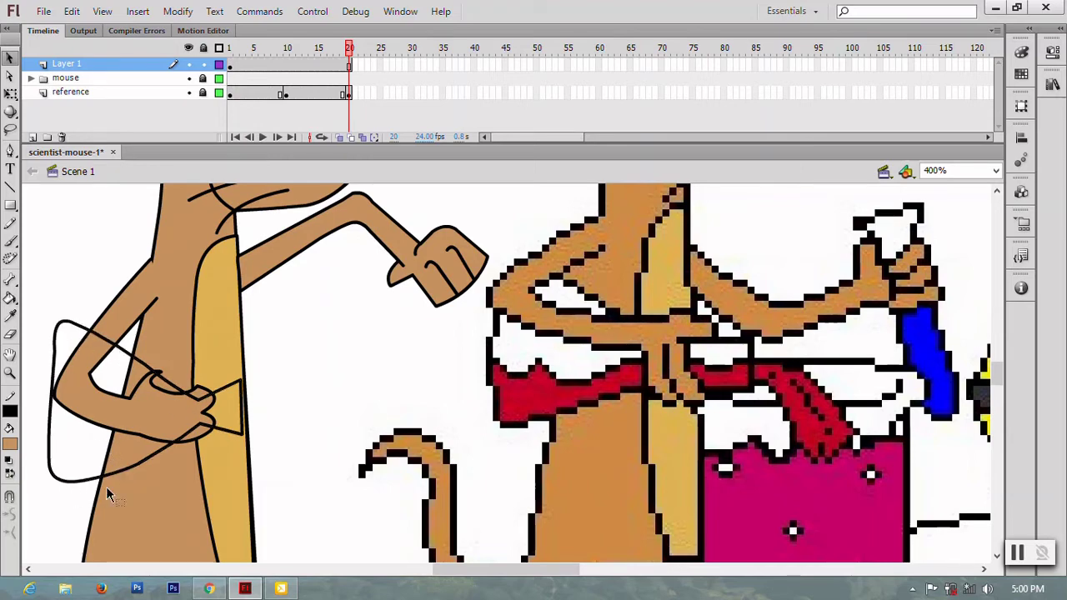
pyautogui.hotkey('ctrl', '-')
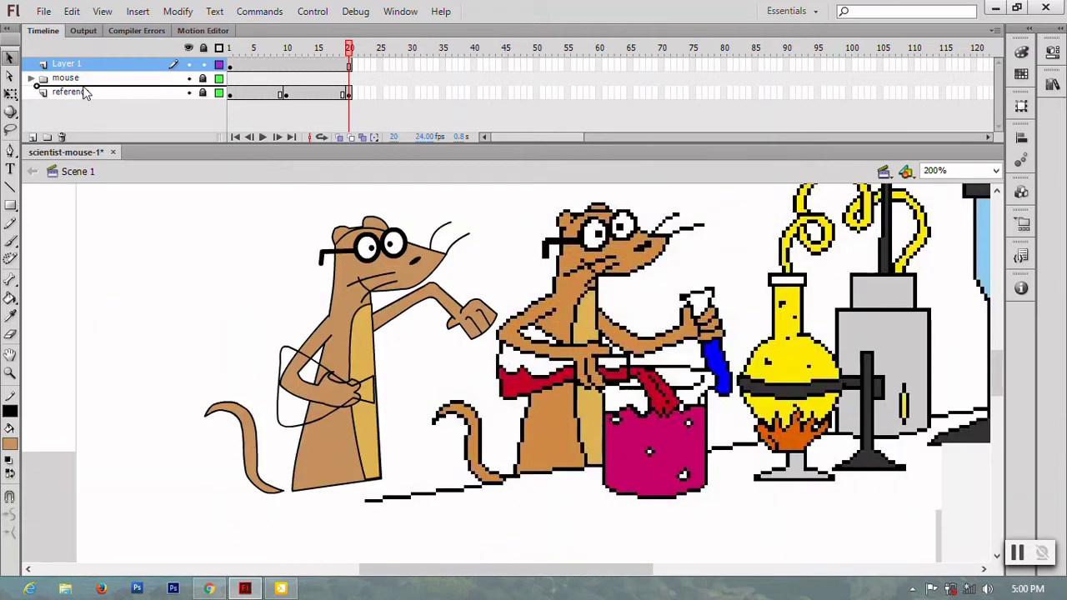
# Briefly move Layer 1 below the mouse layers, put it back on top, and deselect.
pyautogui.moveTo(67, 64)
pyautogui.mouseDown()
pyautogui.moveTo(83, 90)
pyautogui.moveTo(83, 63)
pyautogui.mouseUp()
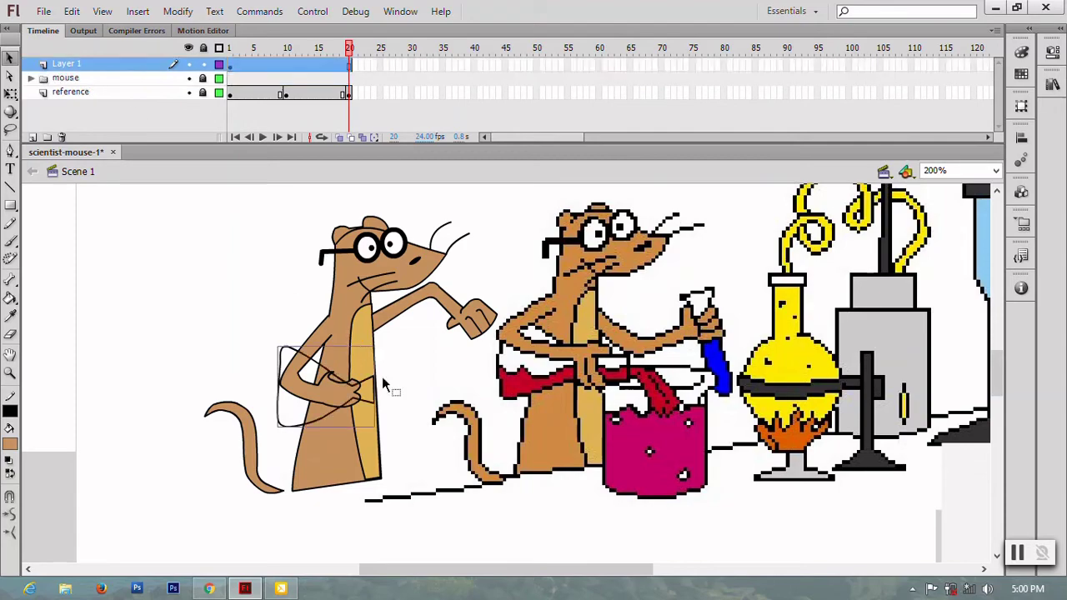
pyautogui.click(350, 390)
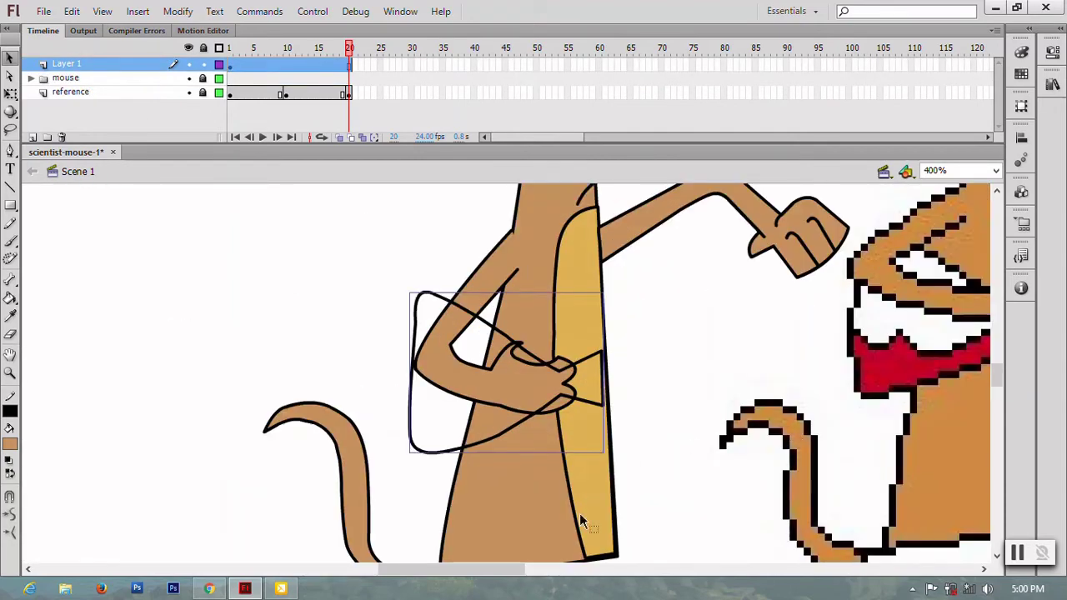
pyautogui.hscroll(5, 580, 513)
pyautogui.hscroll(-2, 525, 539)
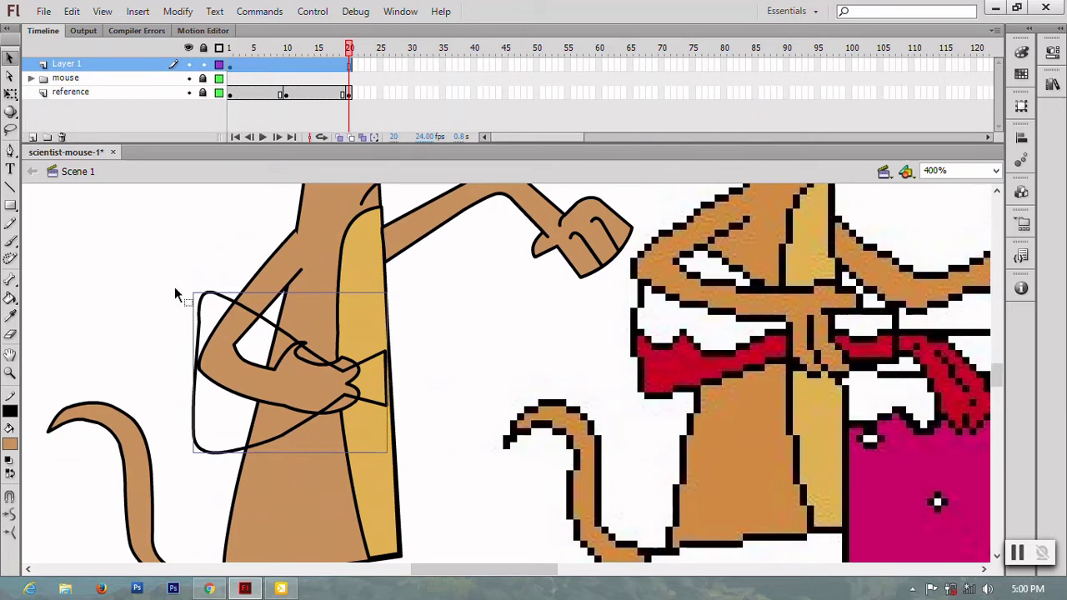
pyautogui.click(479, 367)
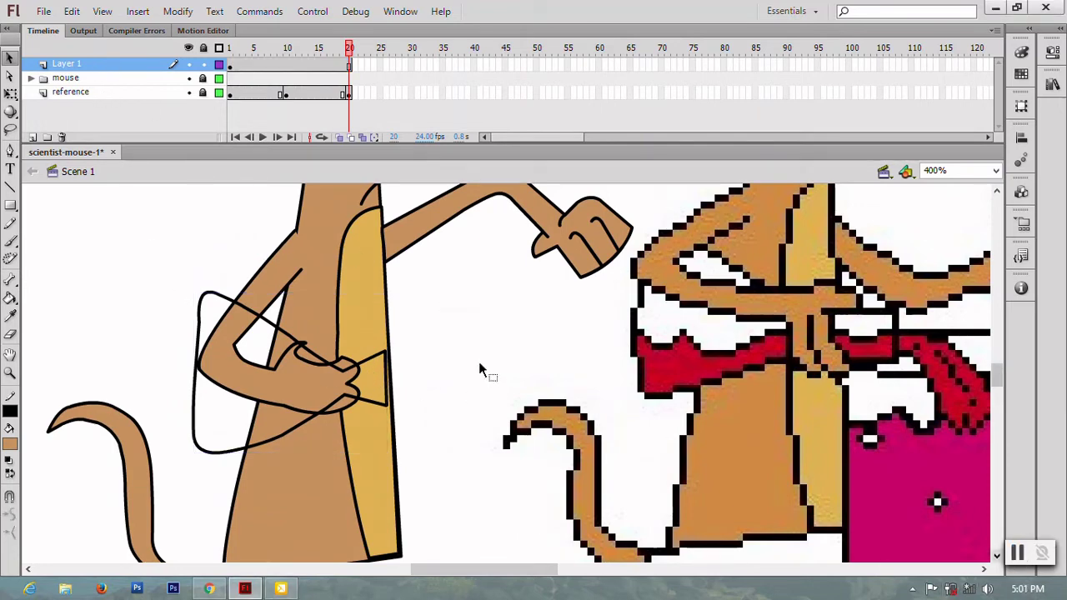
# View the left hand layer at frame 1 in the mouse folder, then select Layer 1's frame 1.
pyautogui.click(33, 79)
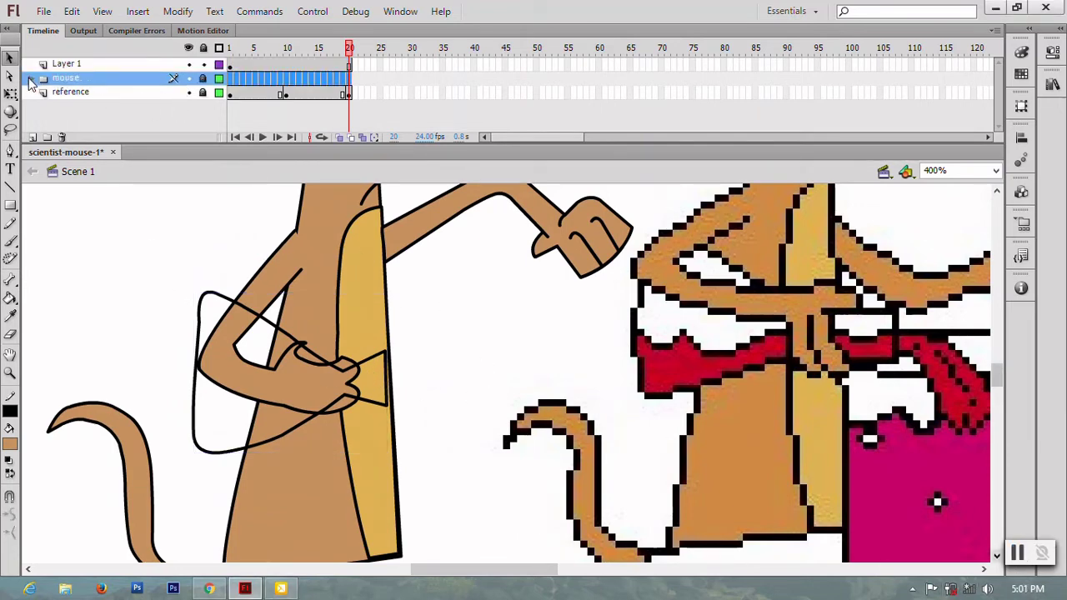
pyautogui.click(233, 94)
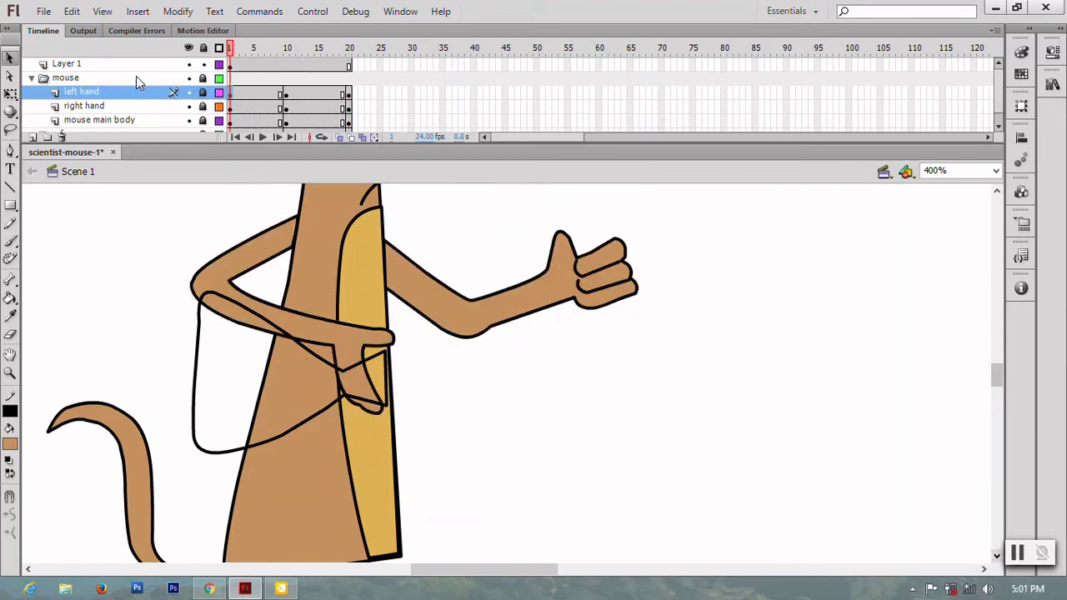
pyautogui.click(31, 77)
pyautogui.click(75, 65)
pyautogui.click(232, 63)
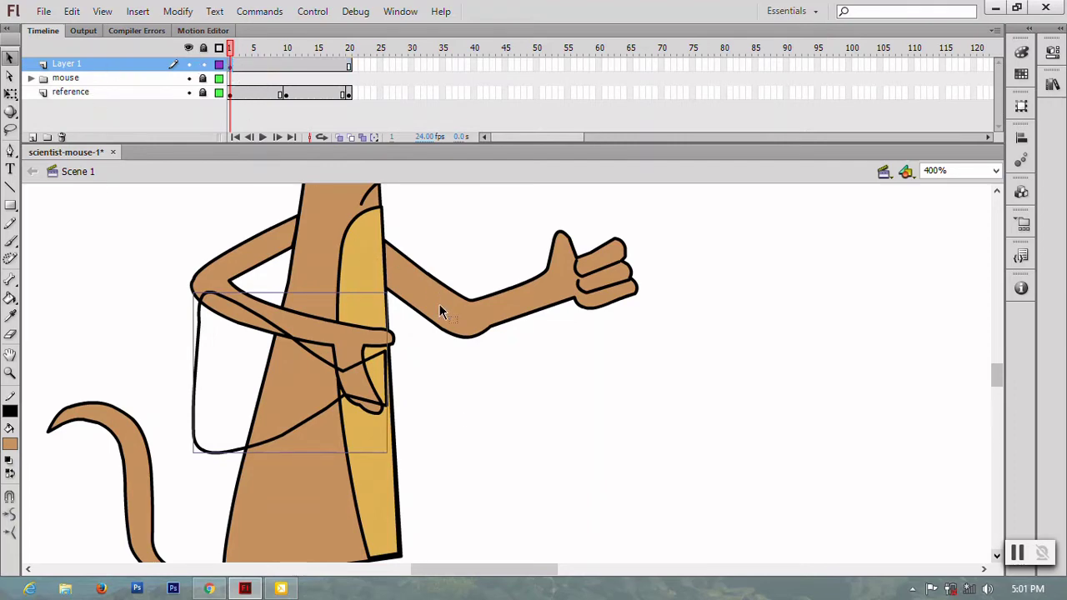
pyautogui.hotkey('ctrl', '1')
# Slide the right lab reference picture left beside the mouse and reselect Layer 1.
pyautogui.moveTo(917, 309); pyautogui.dragTo(607, 367)
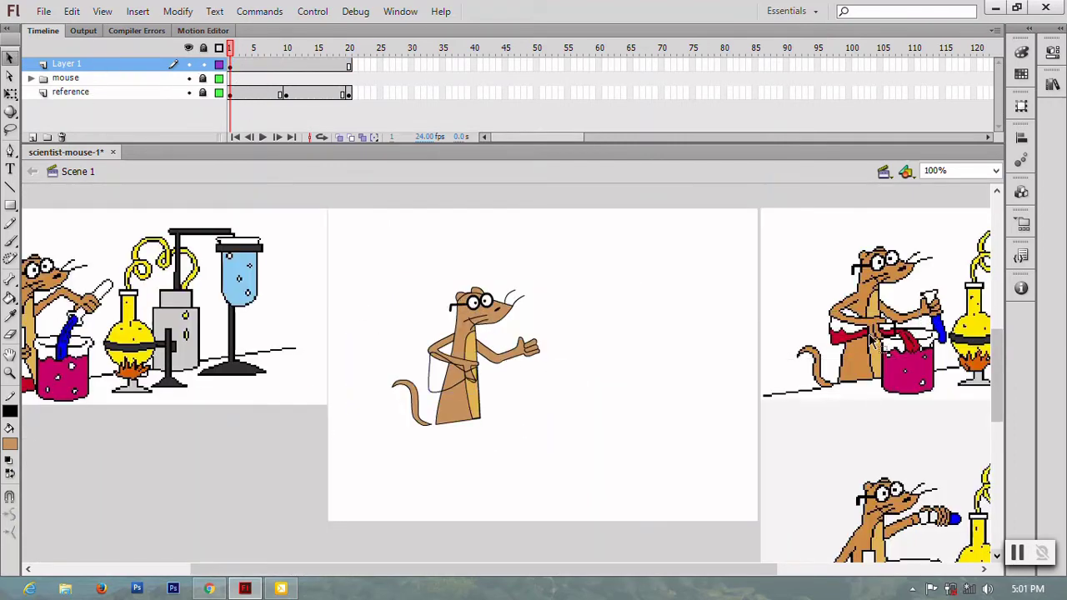
pyautogui.click(234, 95)
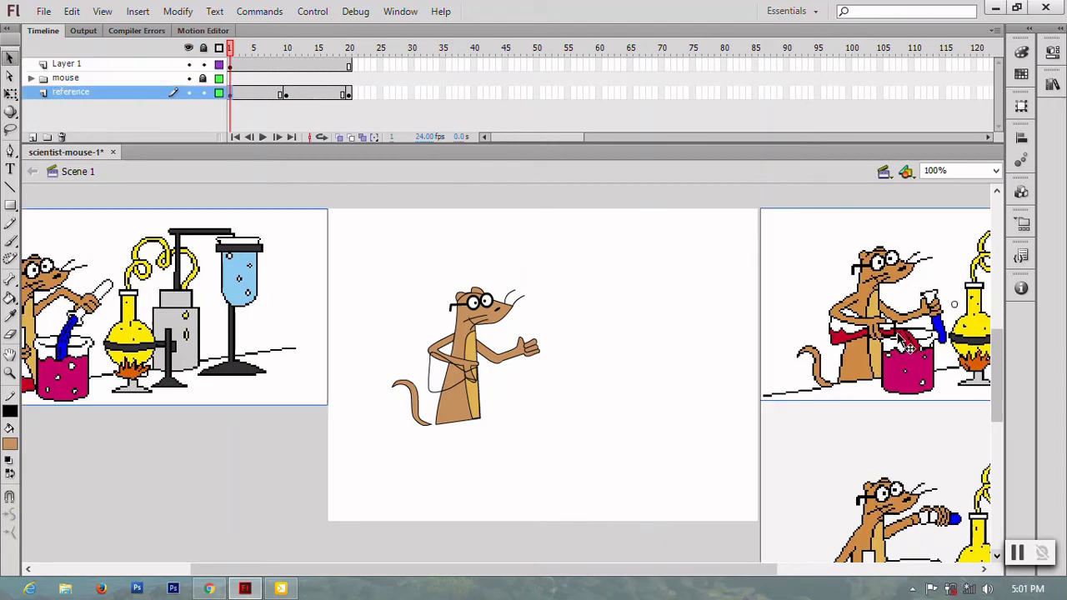
pyautogui.click(870, 440)
pyautogui.moveTo(870, 440)
pyautogui.mouseDown()
pyautogui.moveTo(633, 359)
pyautogui.moveTo(645, 354)
pyautogui.mouseUp()
pyautogui.click(179, 65)
pyautogui.hotkey('ctrl', '-')
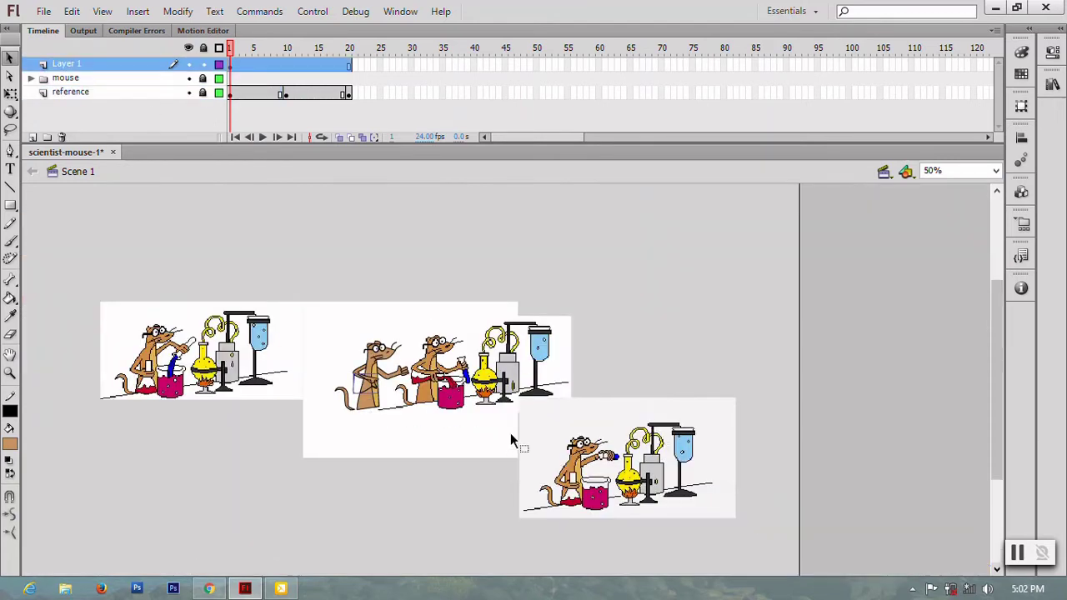
pyautogui.hotkey('ctrl', '=')
pyautogui.hotkey('ctrl', '=')
pyautogui.hotkey('ctrl', '=')
# Select the arm drawing and undo three times to revert its shape.
pyautogui.click(676, 392)
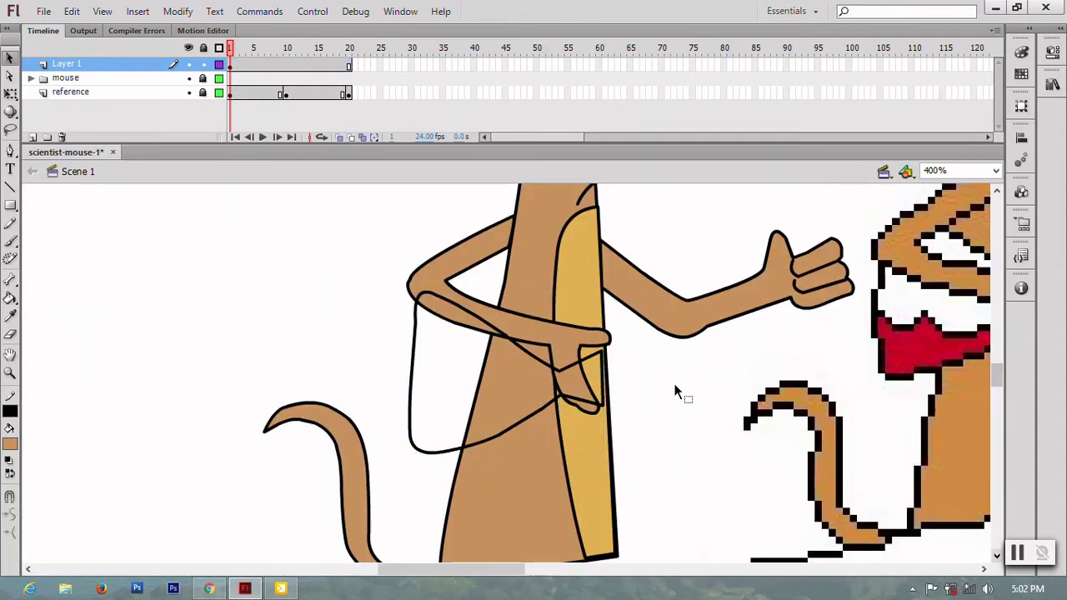
pyautogui.hotkey('ctrl', 'a')
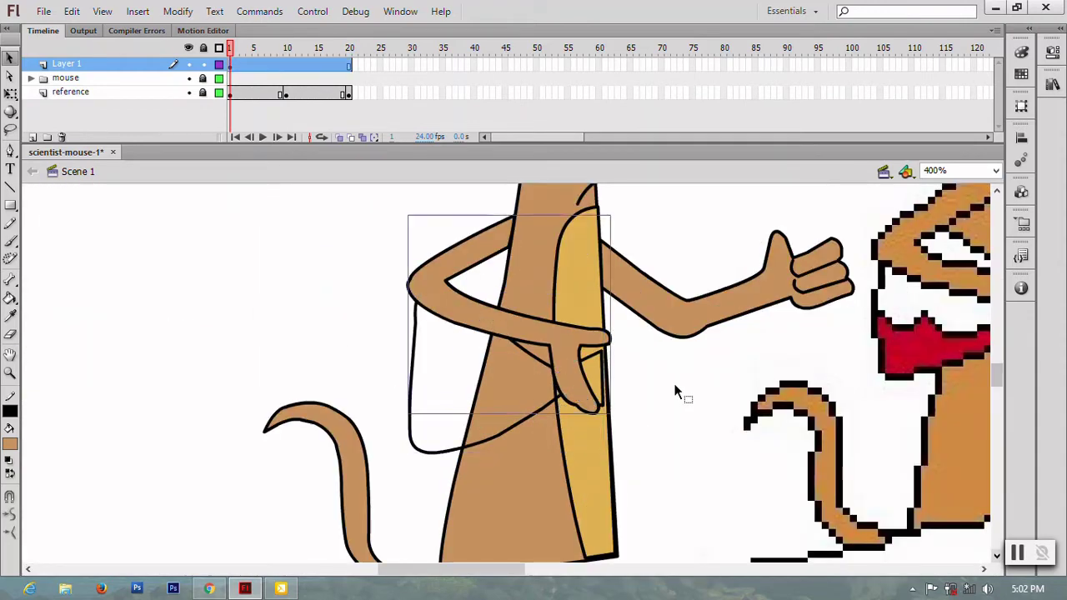
pyautogui.hotkey('ctrl', '-')
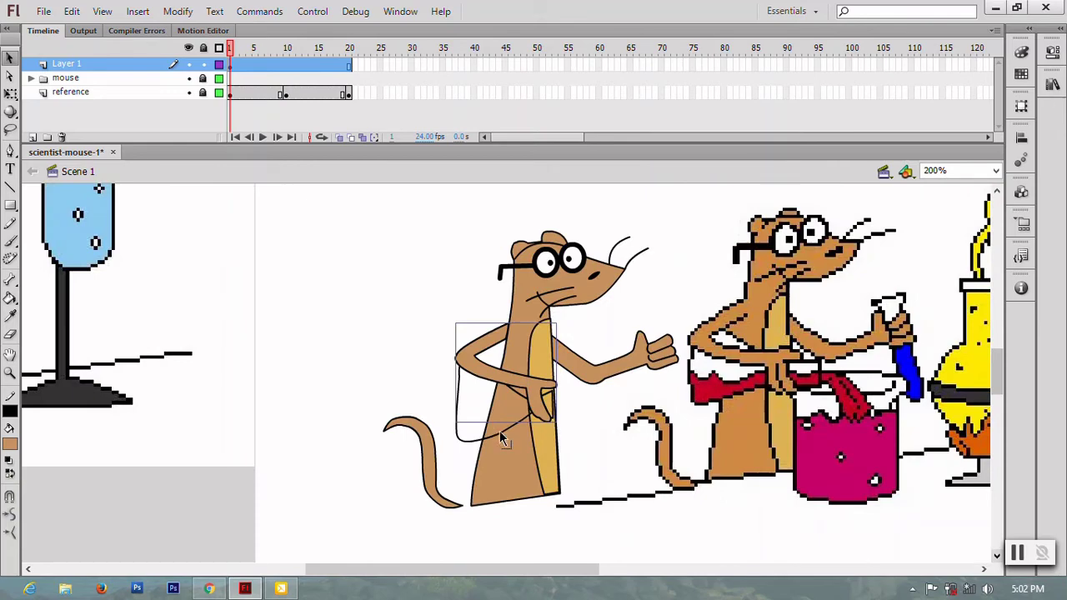
pyautogui.hotkey('ctrl', 'z')
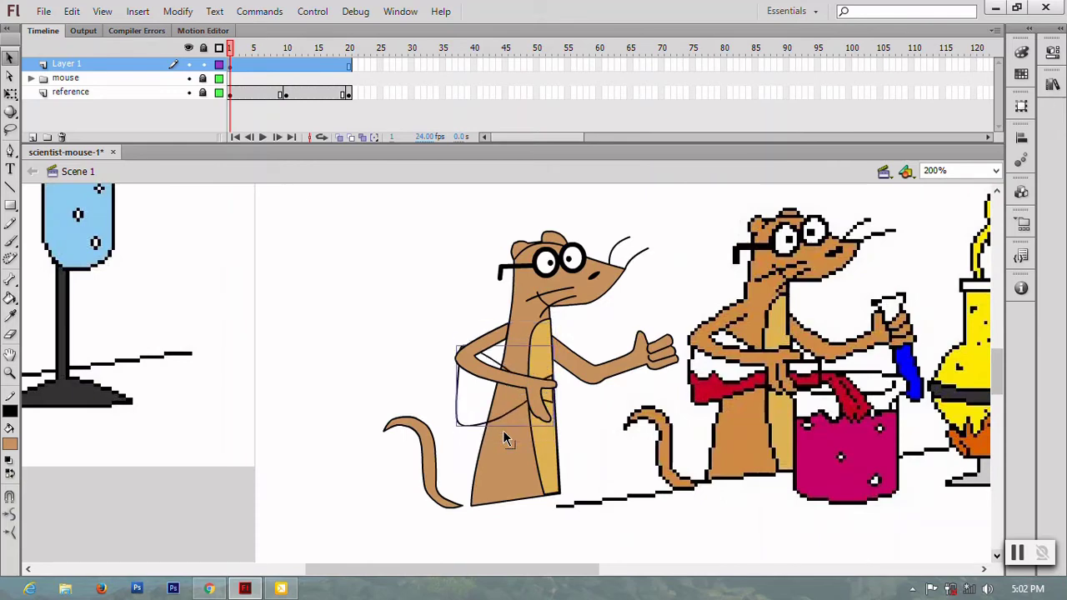
pyautogui.hotkey('ctrl', 'z')
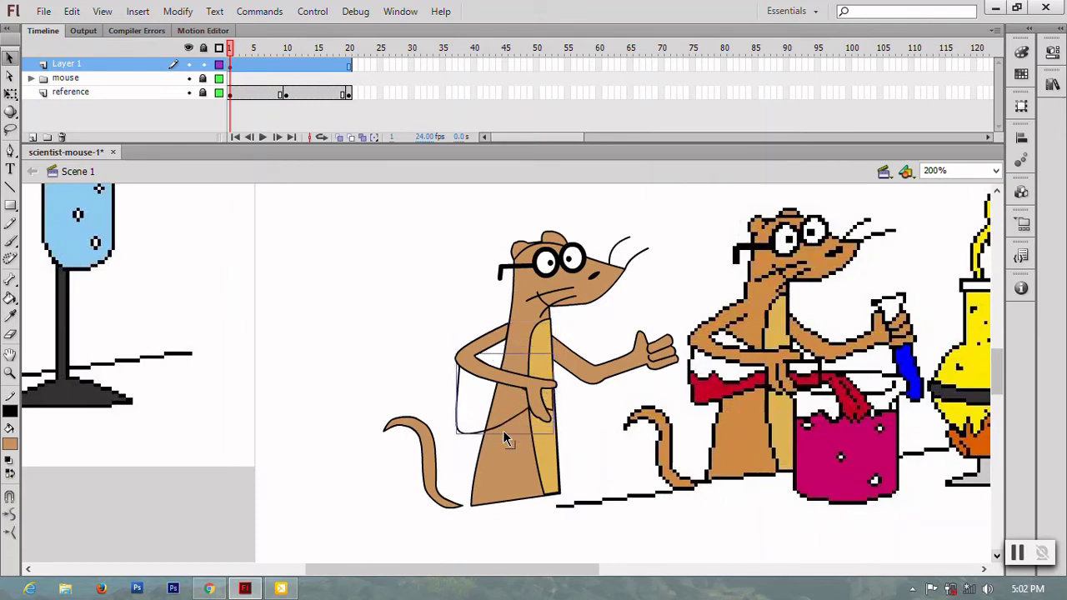
pyautogui.hotkey('ctrl', 'z')
pyautogui.hotkey('ctrl', 'z')
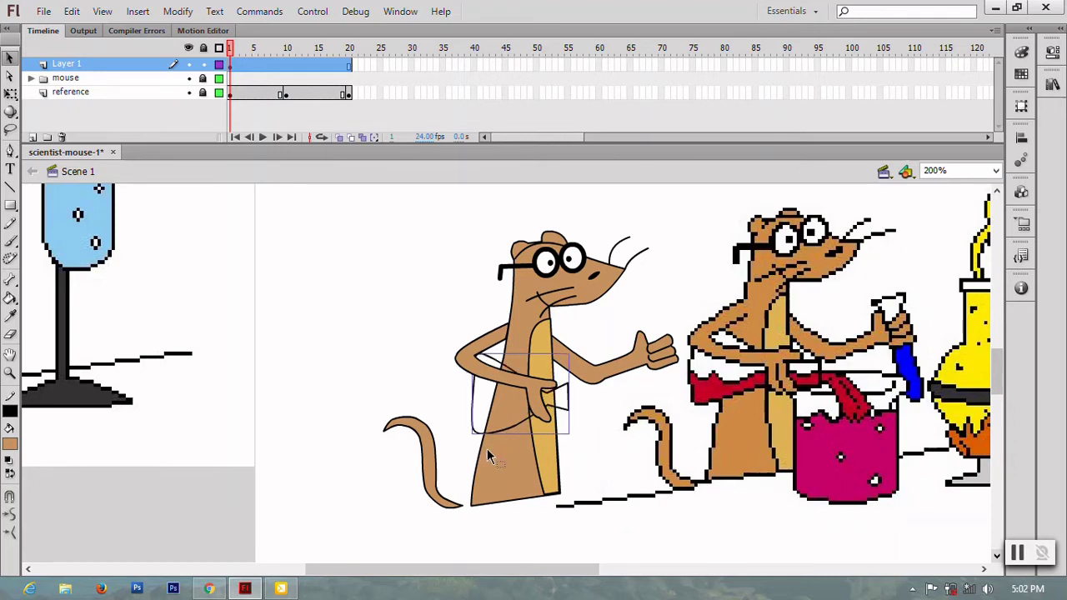
# Drag the waist piece's outline edges up and right to follow the arm.
pyautogui.click(430, 544)
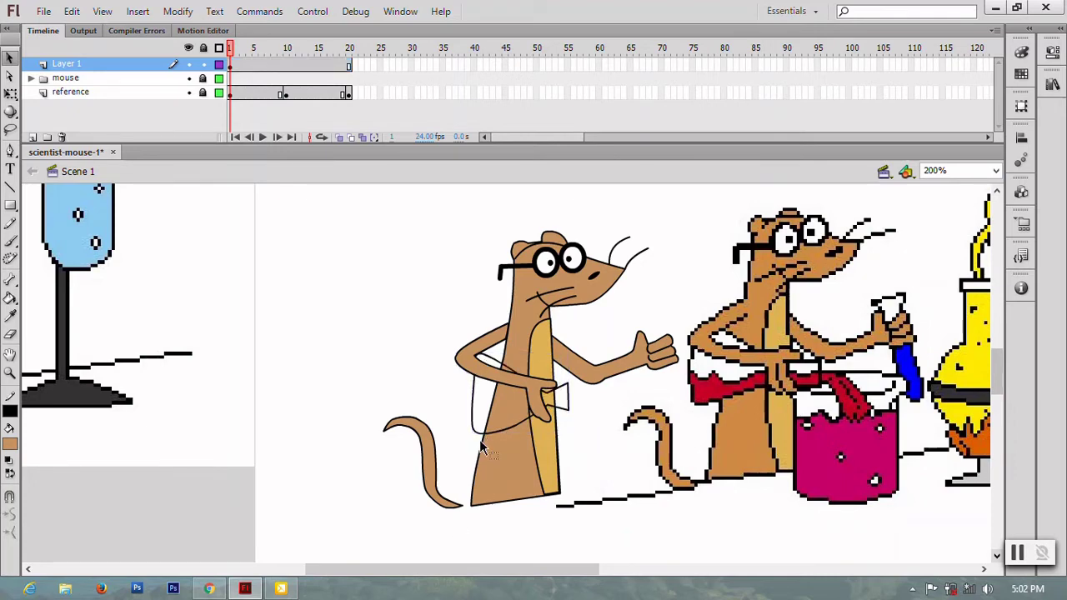
pyautogui.moveTo(489, 440); pyautogui.dragTo(546, 419)
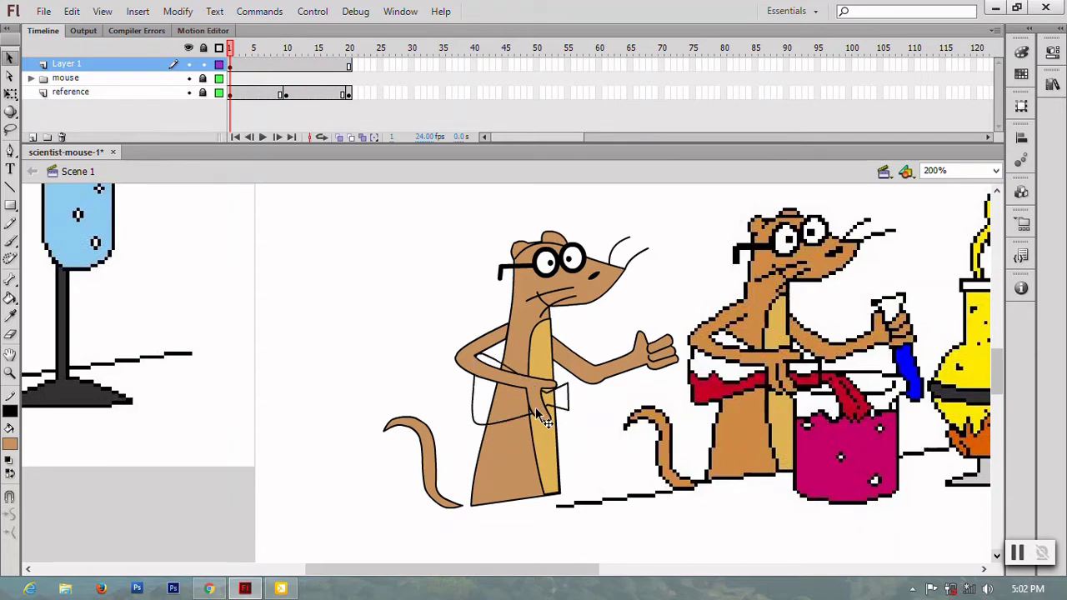
pyautogui.click(494, 420)
pyautogui.moveTo(490, 363); pyautogui.dragTo(508, 367)
# Fill the waist piece light grey, trying white first.
pyautogui.click(498, 426)
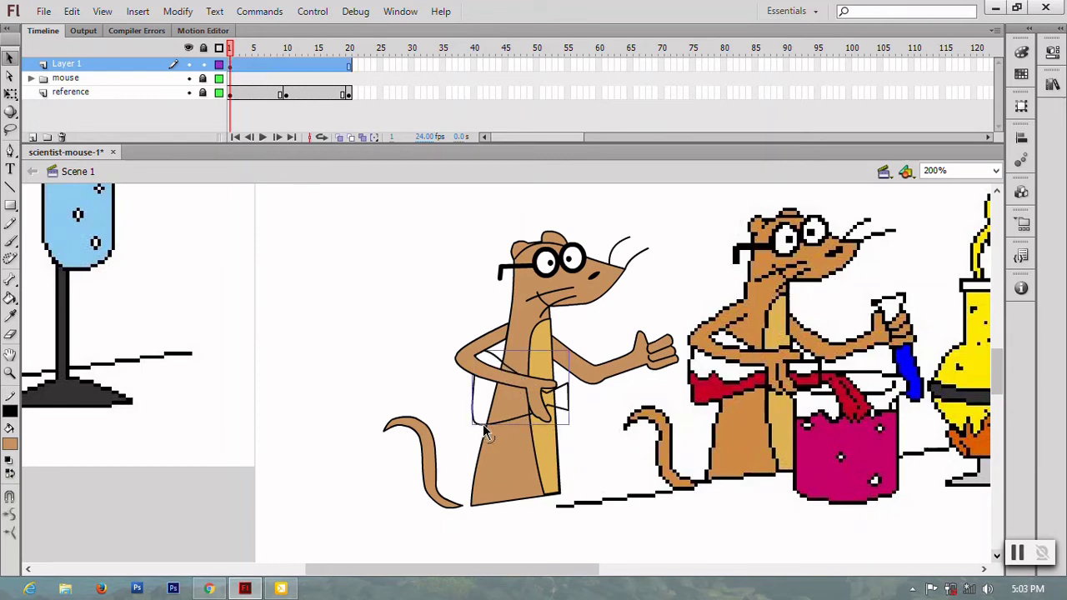
pyautogui.click(12, 444)
pyautogui.click(9, 344)
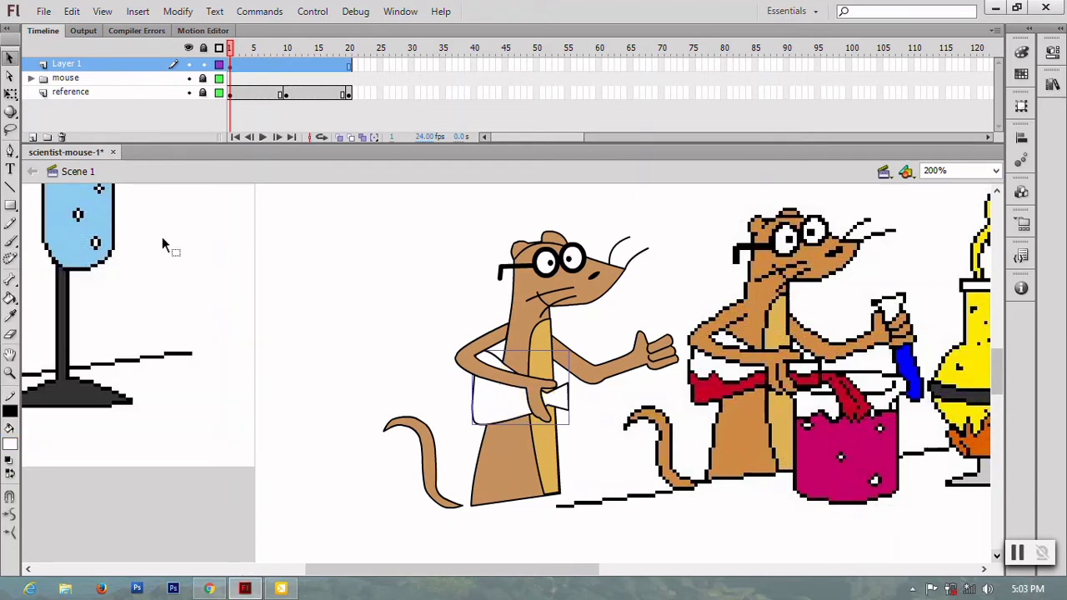
pyautogui.click(9, 445)
pyautogui.click(13, 335)
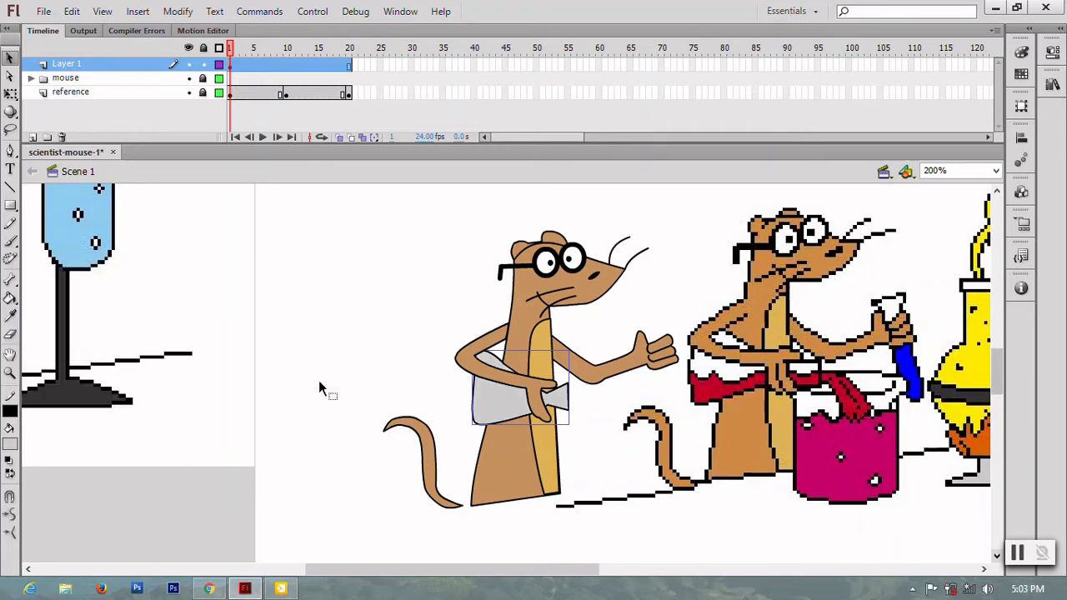
pyautogui.click(384, 364)
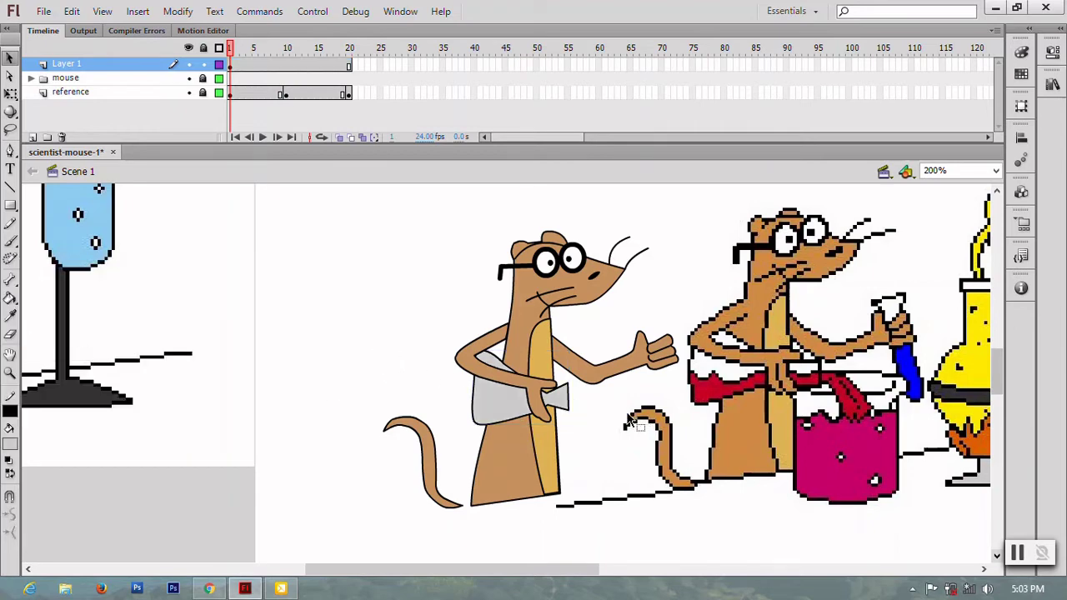
pyautogui.press('p')
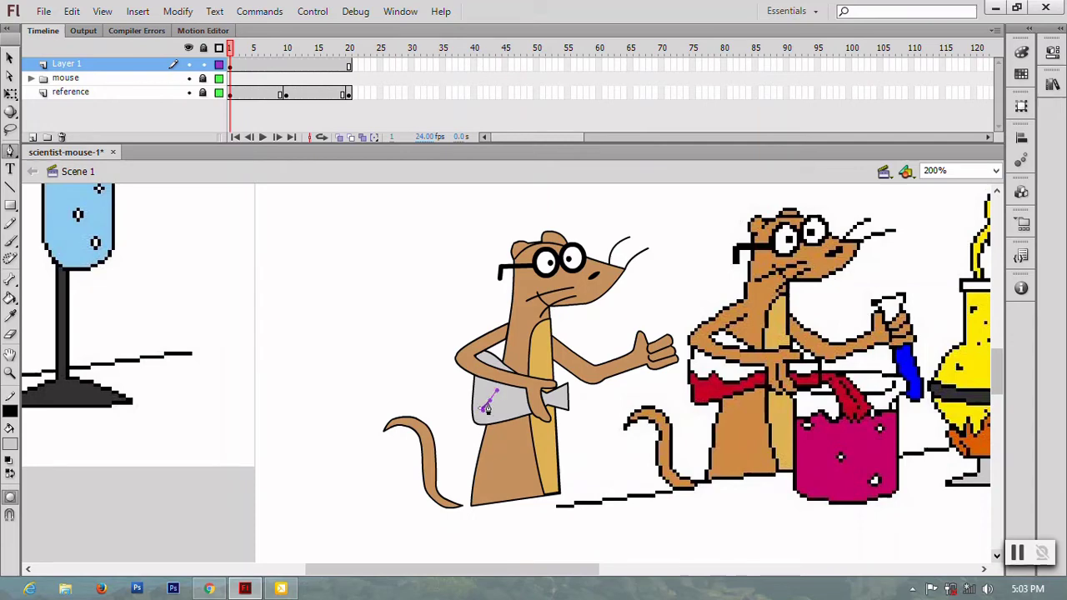
# Pen-trace the sash's wavy top edge, curving down into the hanging end.
pyautogui.moveTo(505, 408); pyautogui.dragTo(525, 407)
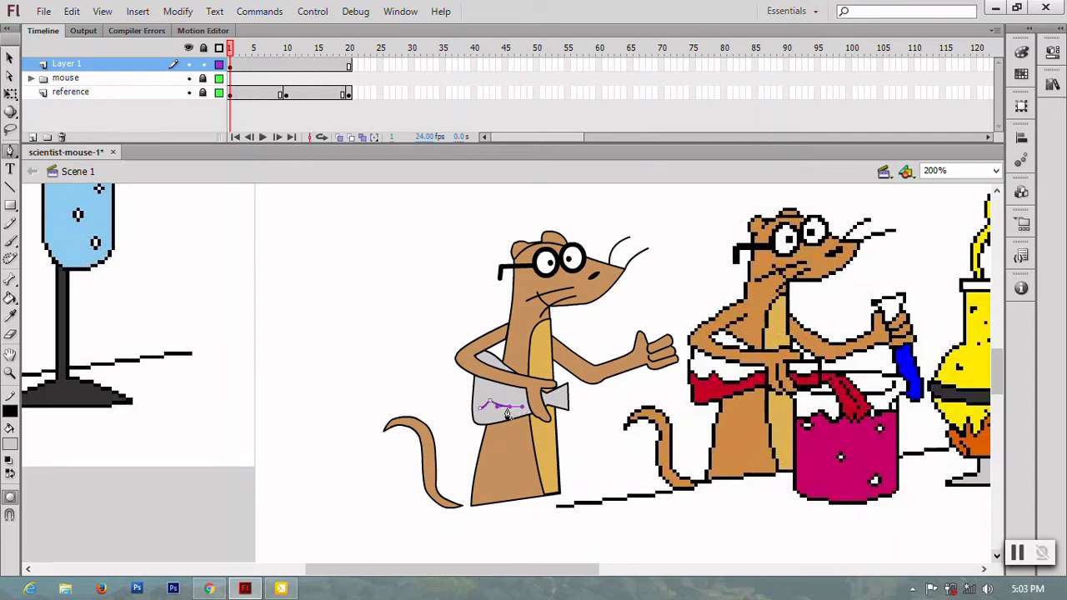
pyautogui.click(526, 404)
pyautogui.moveTo(550, 404); pyautogui.dragTo(552, 408)
pyautogui.click(572, 401)
pyautogui.moveTo(600, 433); pyautogui.dragTo(611, 472)
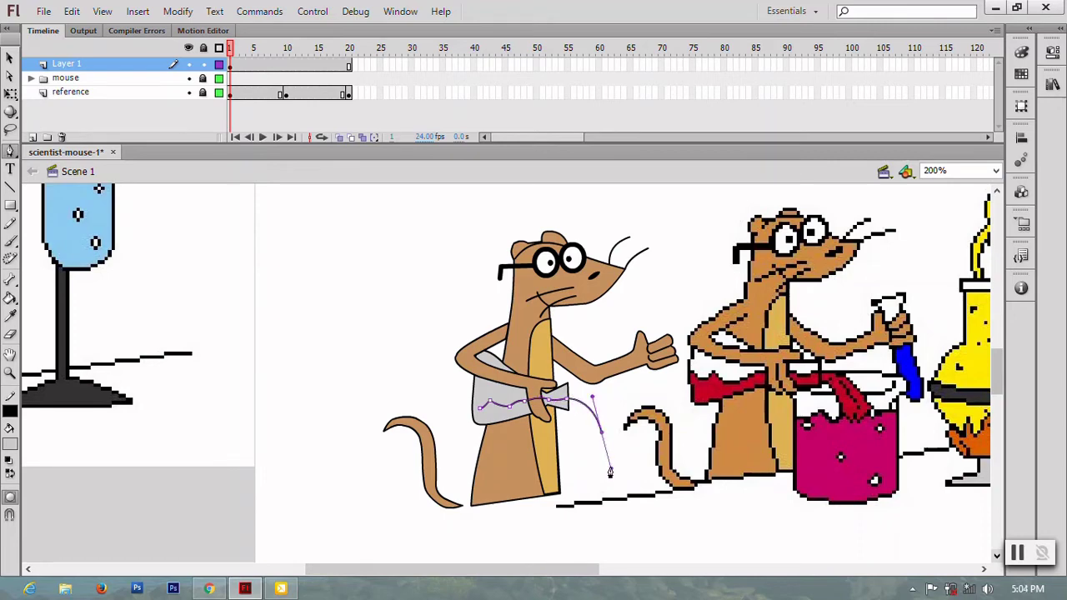
pyautogui.click(601, 433)
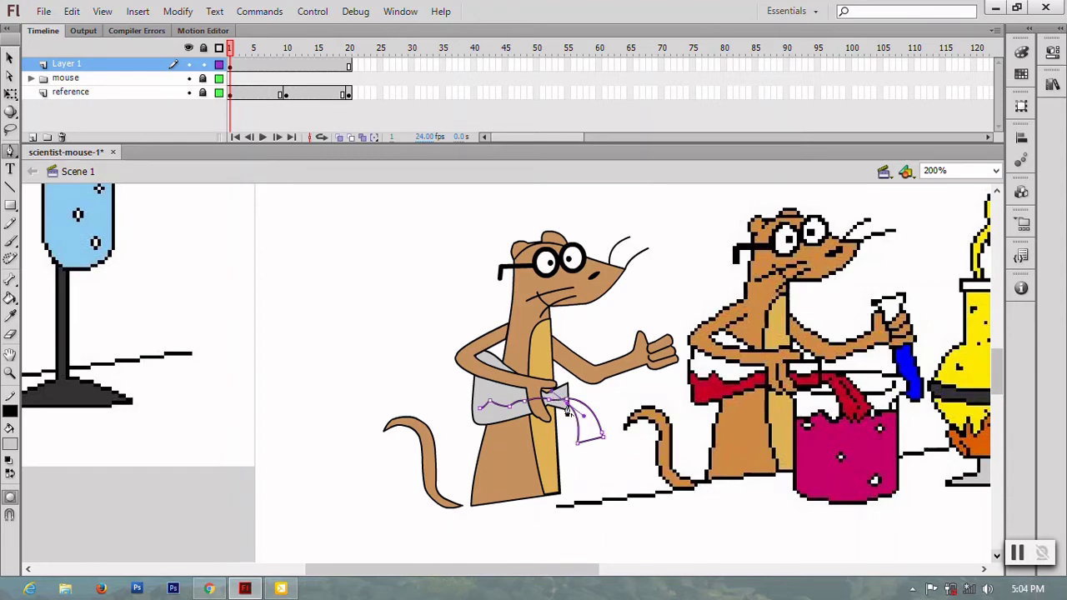
# Outline the sash's hanging end, then bring the outline back along the waist and close it.
pyautogui.scroll(2, 573, 417)
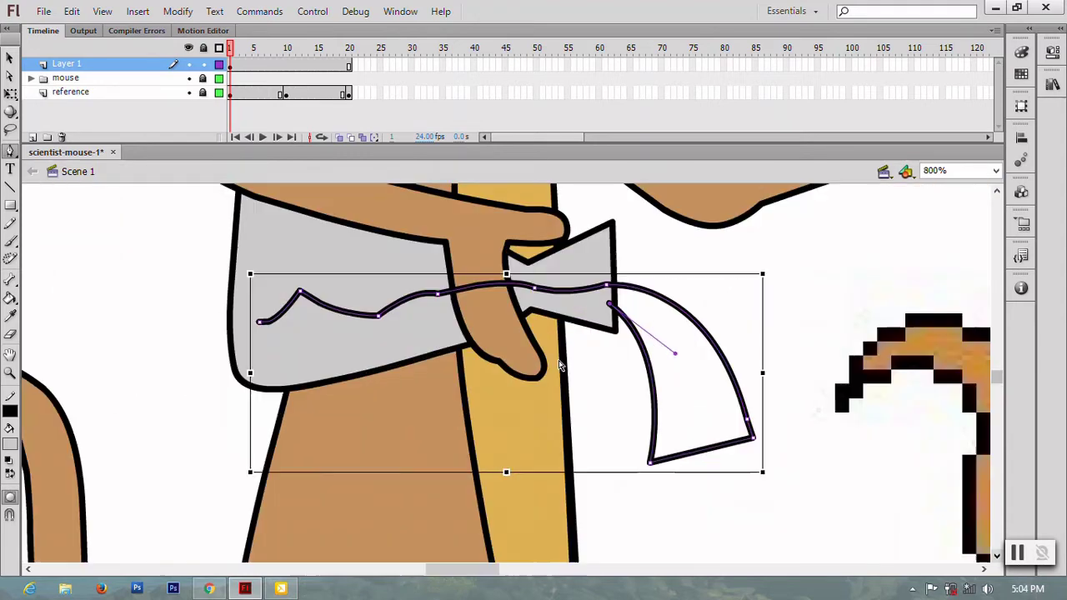
pyautogui.click(616, 333)
pyautogui.click(611, 325)
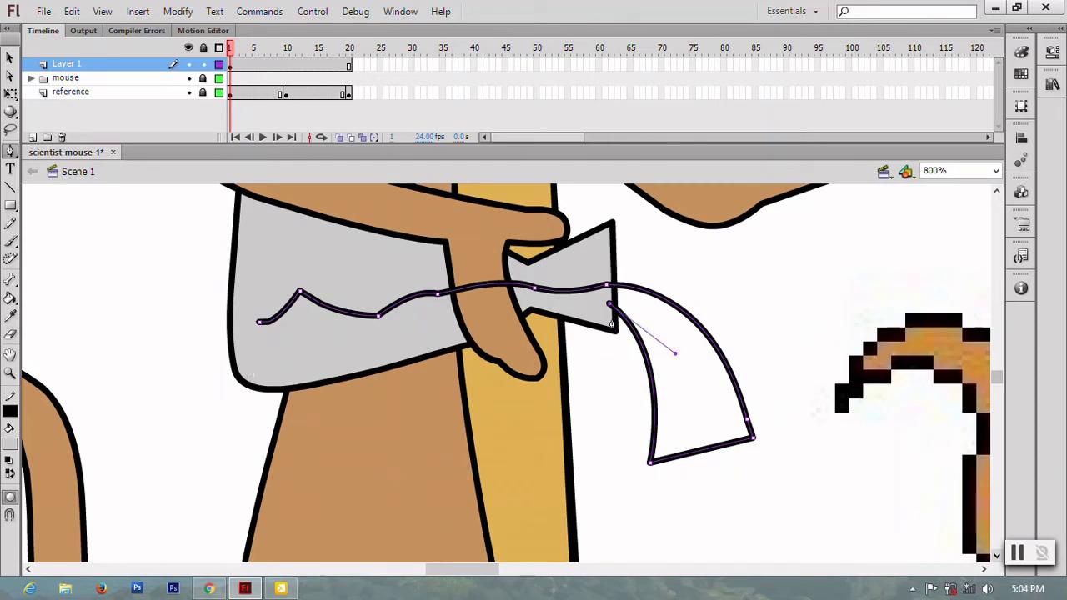
pyautogui.click(533, 306)
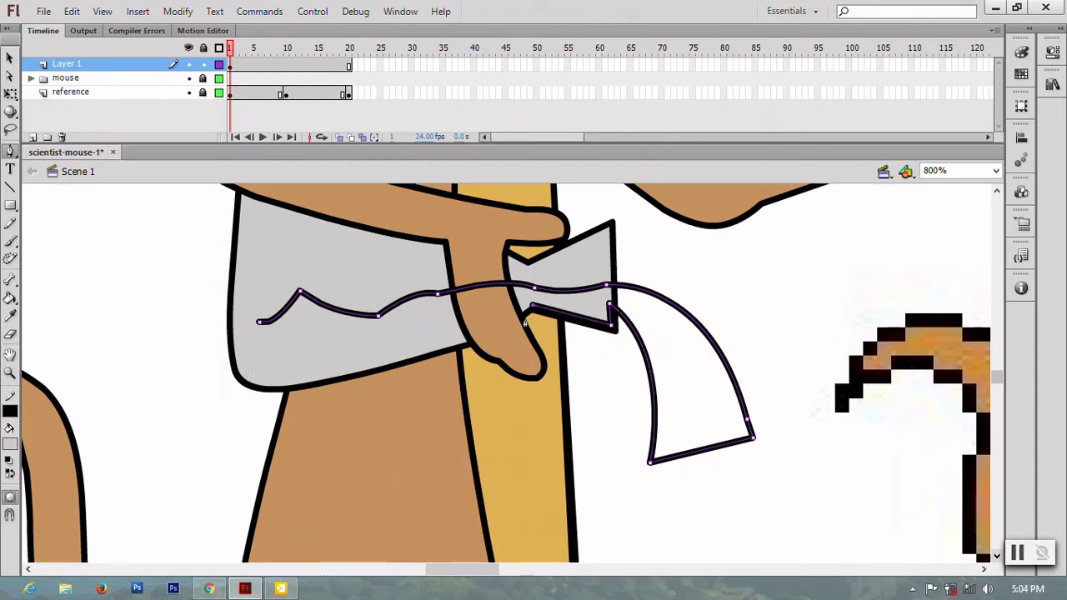
pyautogui.click(433, 356)
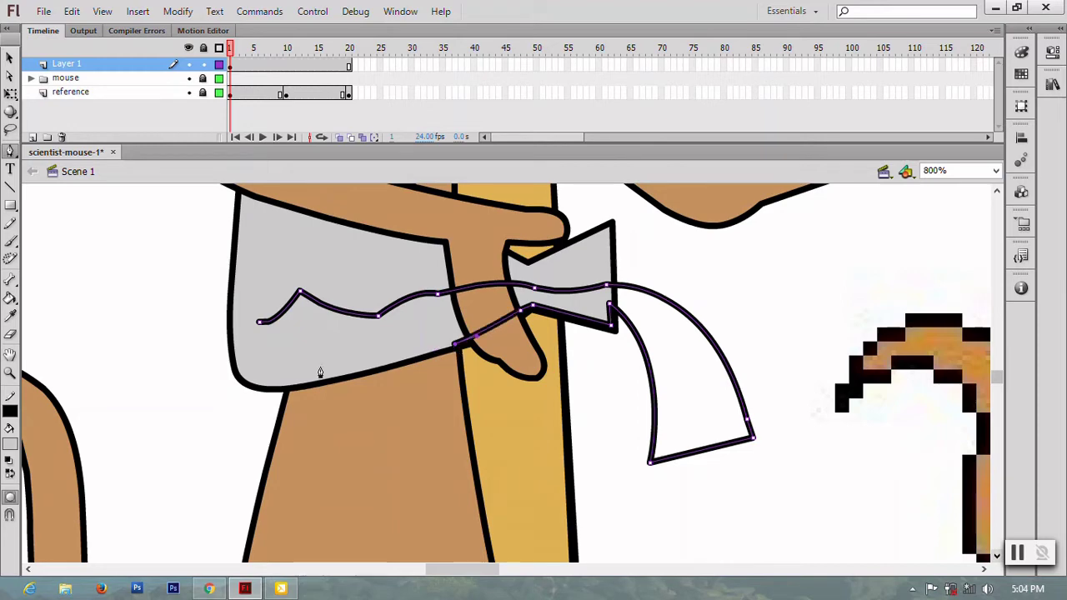
pyautogui.moveTo(289, 386)
pyautogui.mouseDown()
pyautogui.moveTo(265, 387)
pyautogui.moveTo(234, 327)
pyautogui.mouseUp()
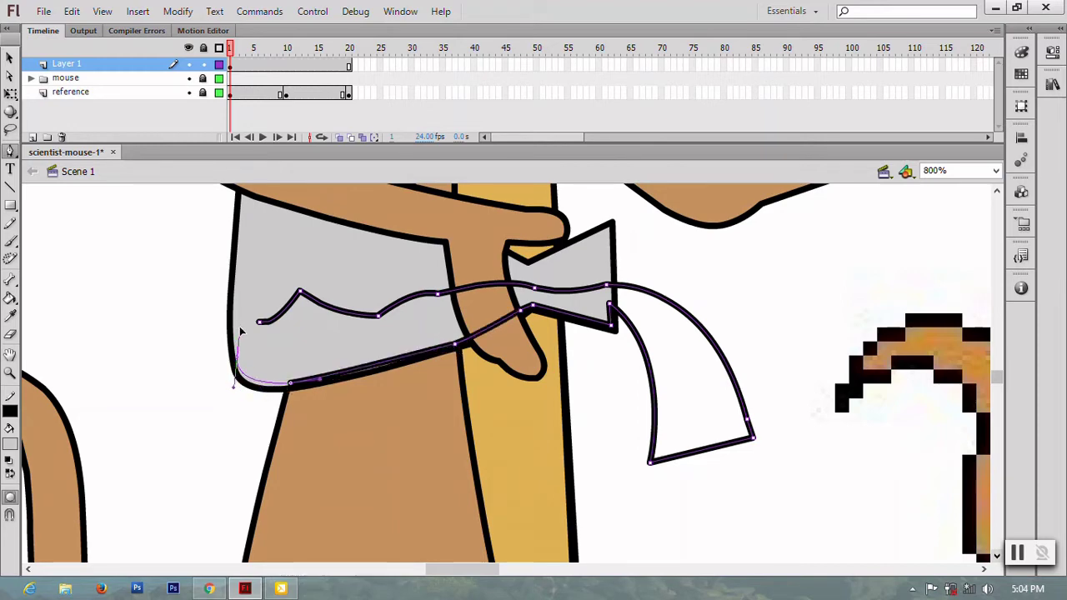
pyautogui.click(238, 359)
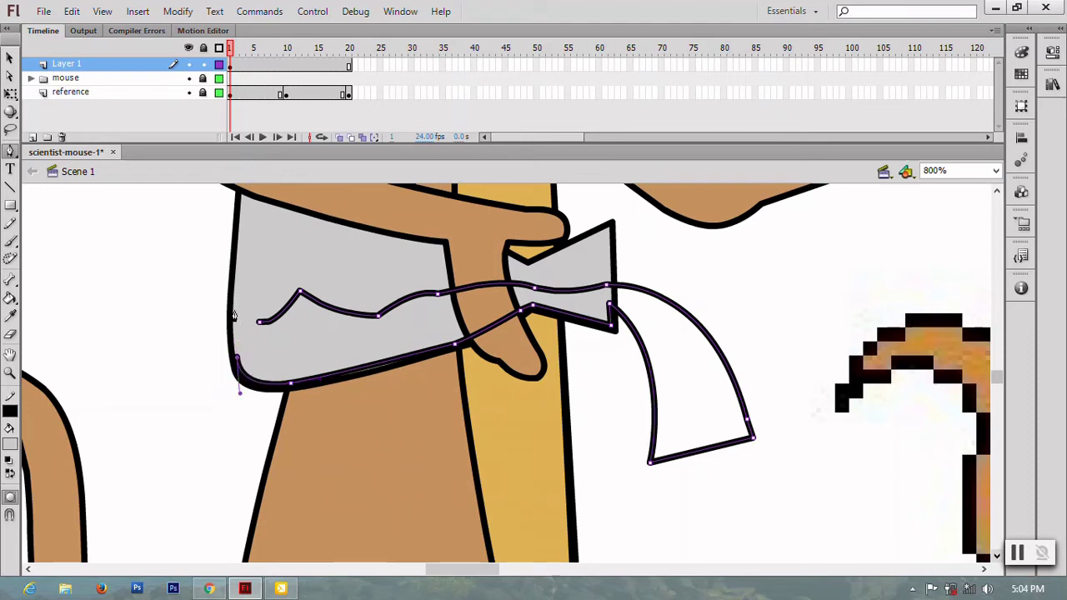
pyautogui.click(236, 305)
pyautogui.moveTo(258, 322); pyautogui.dragTo(272, 331)
pyautogui.click(10, 57)
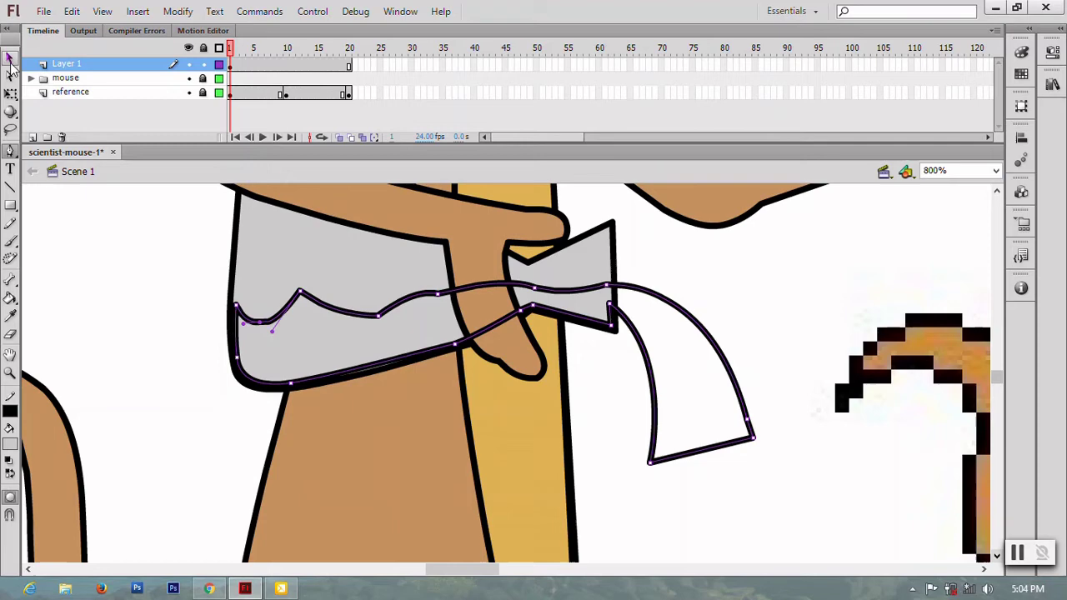
# Fill the mouse's sash shape red and check its outline stroke.
pyautogui.click(345, 314)
pyautogui.click(11, 448)
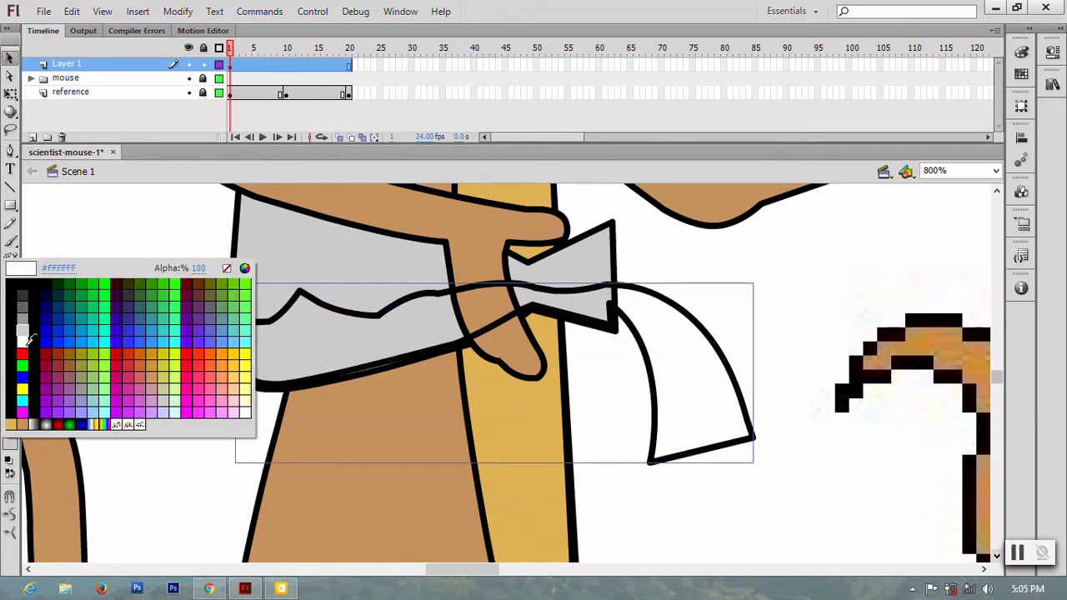
pyautogui.click(9, 365)
pyautogui.click(201, 419)
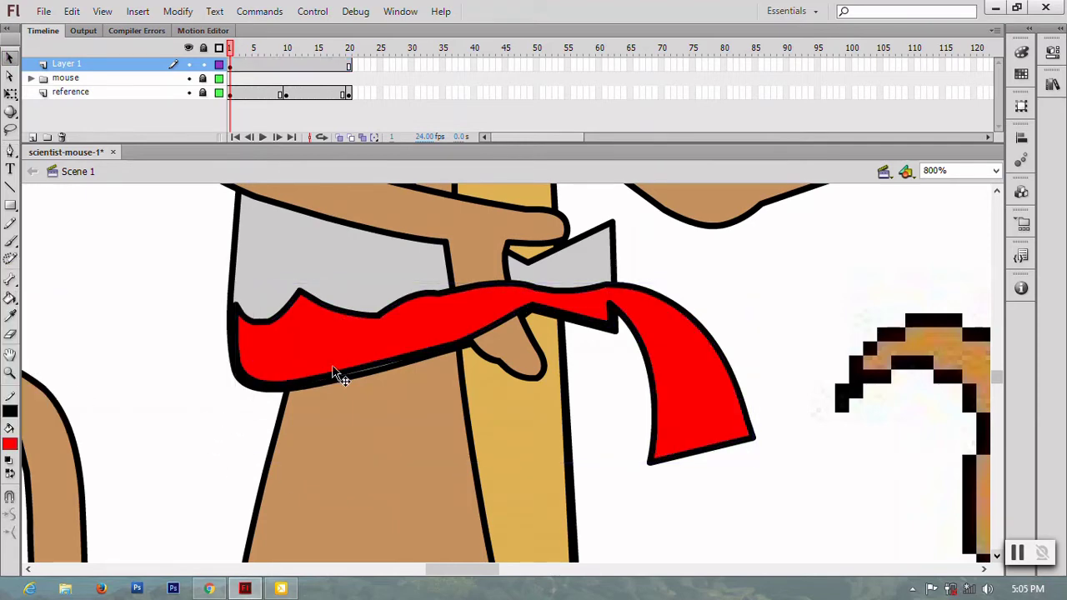
pyautogui.doubleClick(369, 373)
pyautogui.click(381, 373)
pyautogui.doubleClick(260, 397)
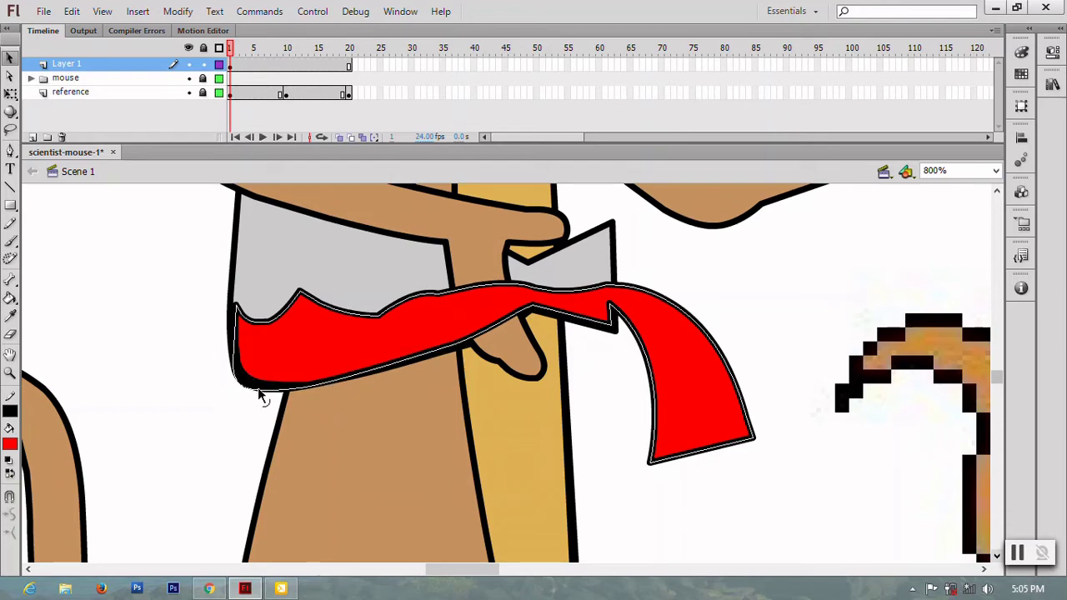
pyautogui.click(258, 392)
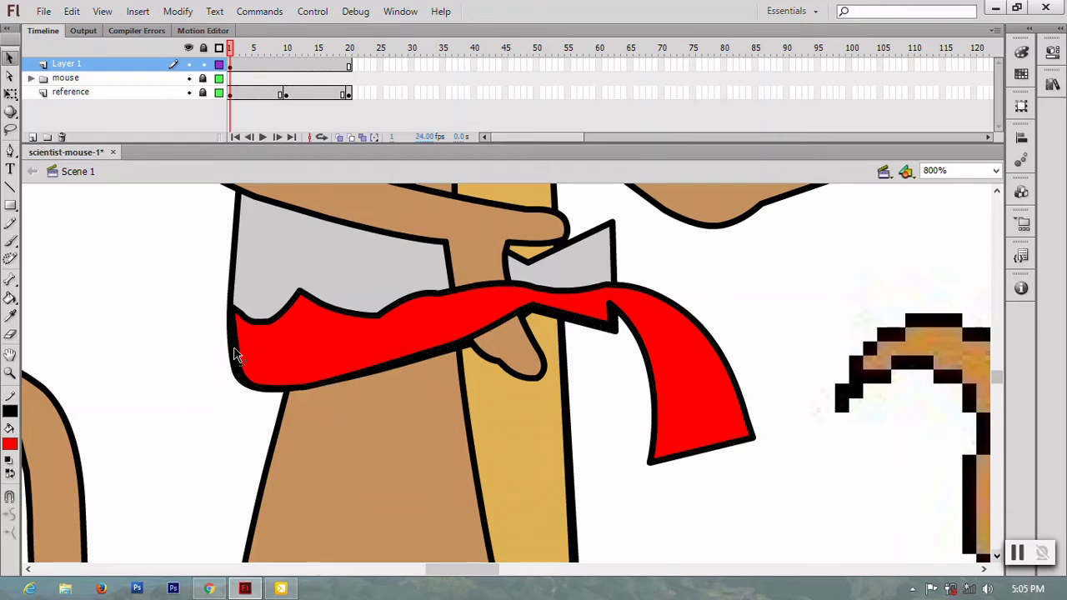
pyautogui.click(590, 360)
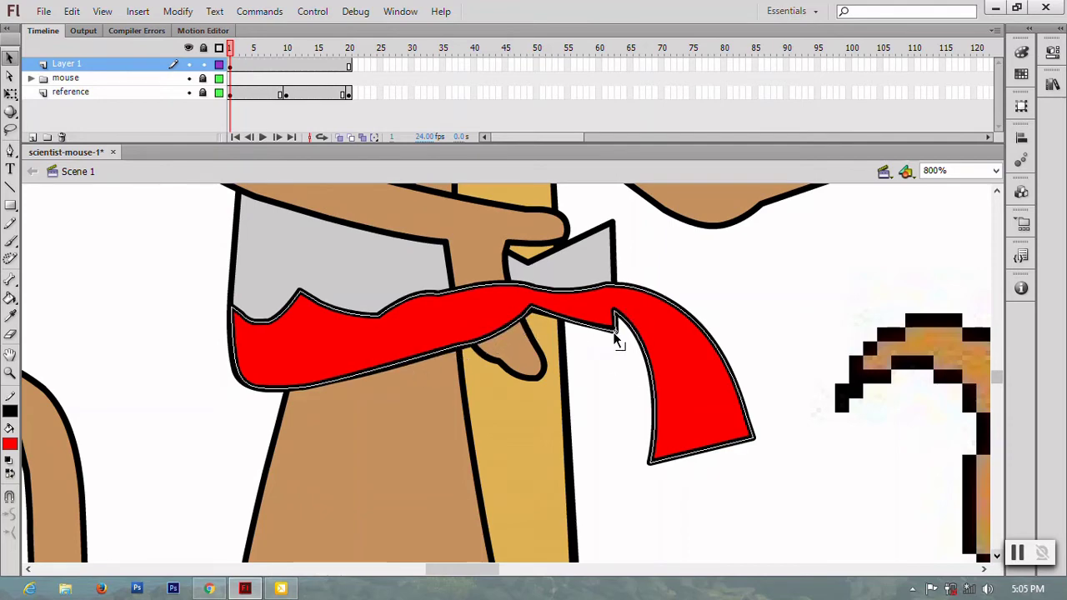
# Bring the mouse's arm in front of the red sash.
pyautogui.click(462, 251)
pyautogui.scroll(3, 615, 507)
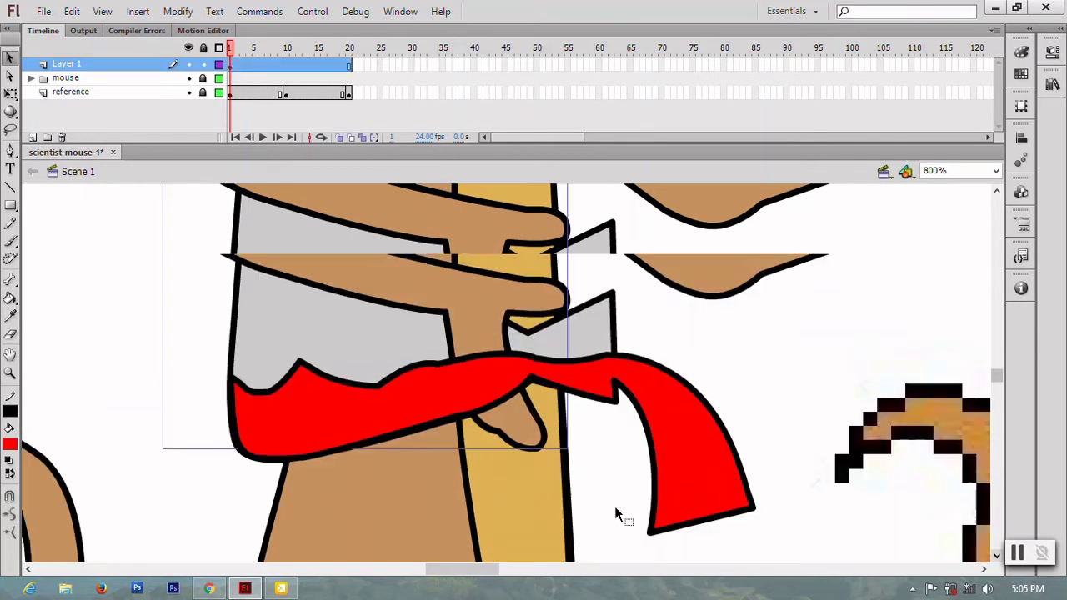
pyautogui.rightClick(452, 367)
pyautogui.click(726, 446)
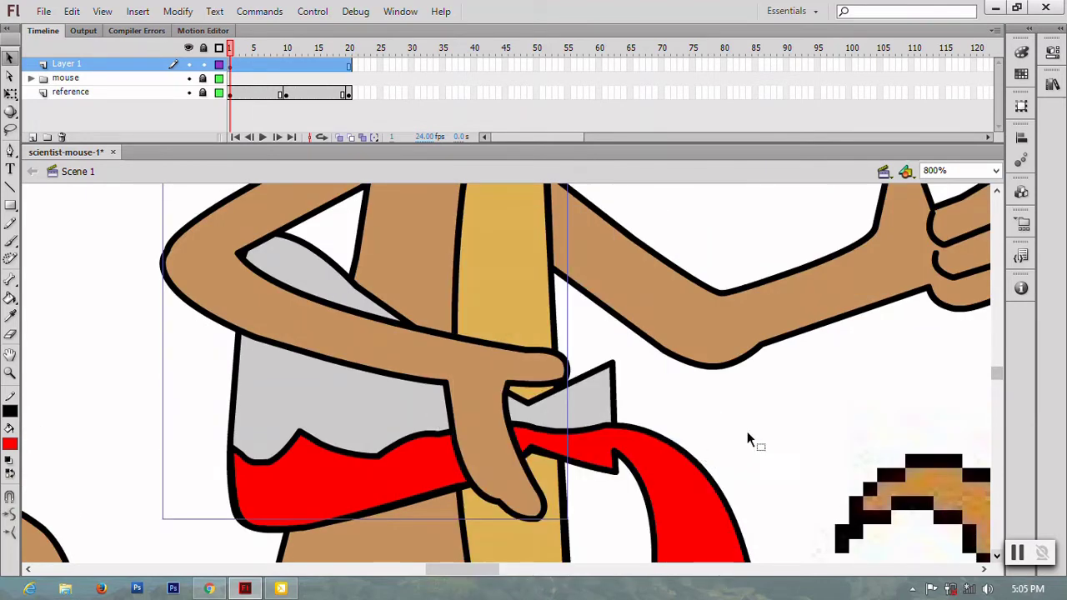
pyautogui.click(758, 442)
pyautogui.hotkey('ctrl', '-')
pyautogui.hotkey('ctrl', '-')
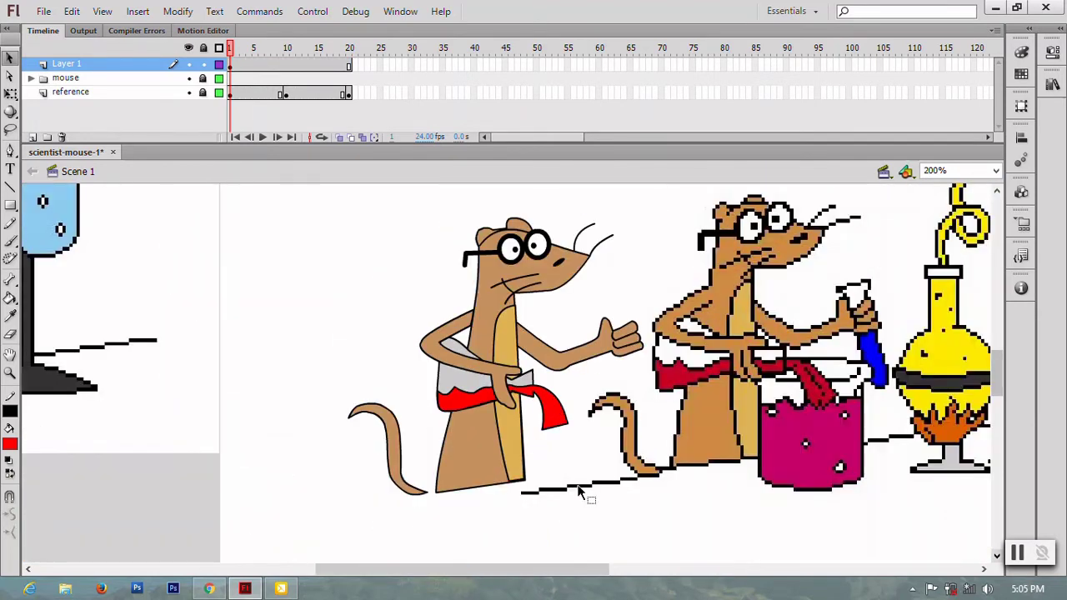
# Reshape the tip of the red sash and save the drawing.
pyautogui.press('n')
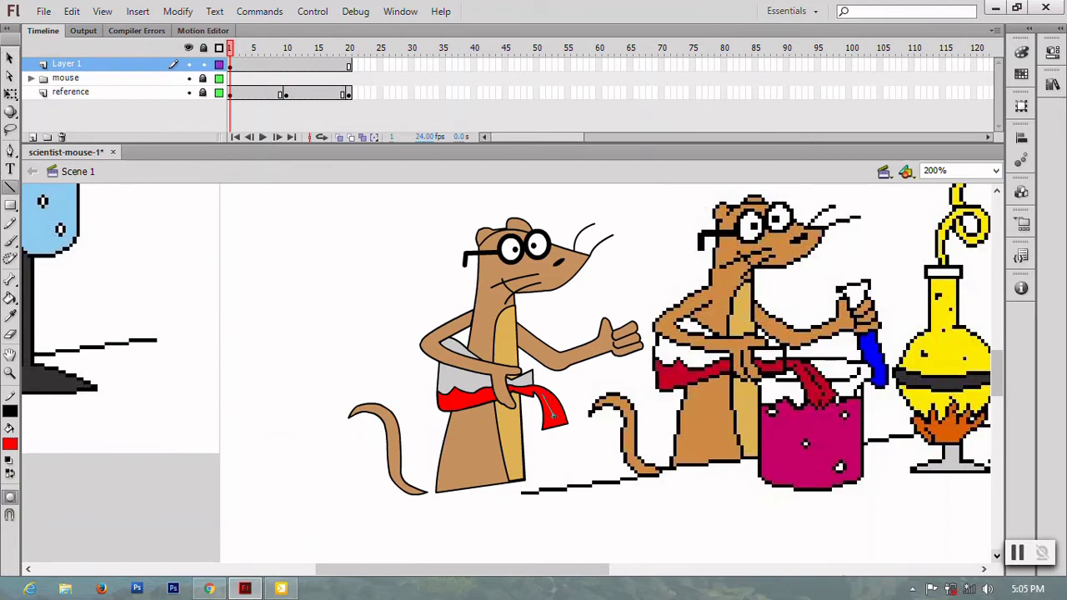
pyautogui.click(552, 414)
pyautogui.press('v')
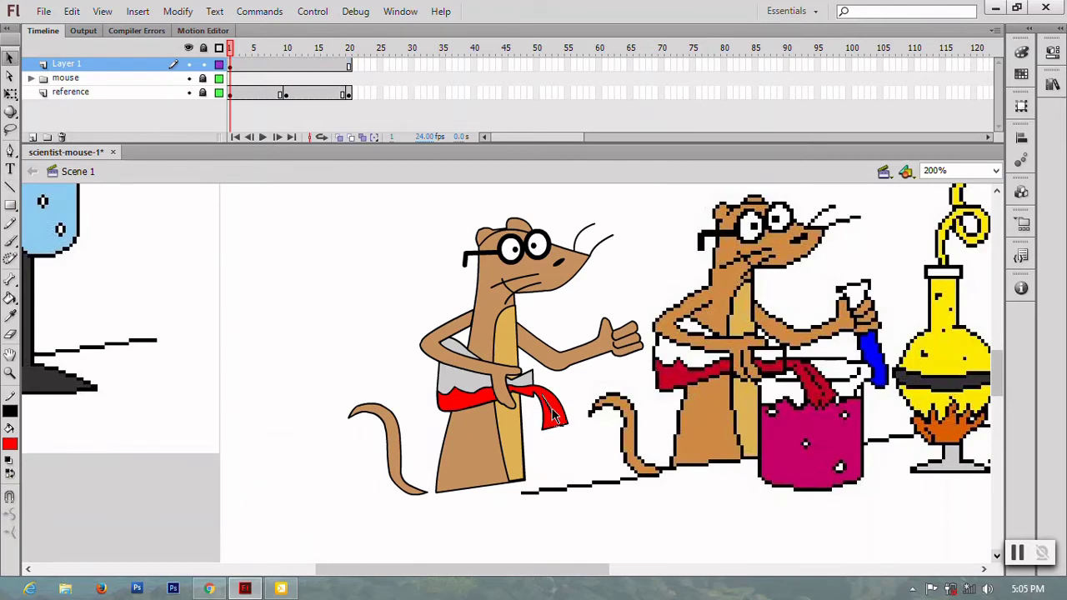
pyautogui.moveTo(550, 417); pyautogui.dragTo(556, 440)
pyautogui.hotkey('ctrl', 's')
# Begin a new pen path from the fist down toward the mouse's hand.
pyautogui.press('p')
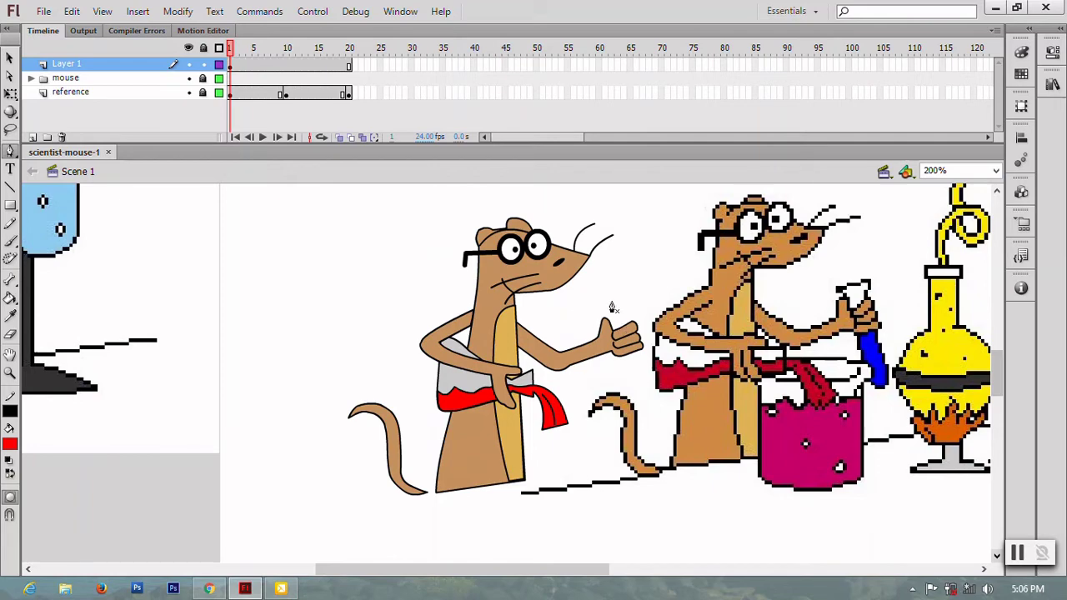
pyautogui.press('v')
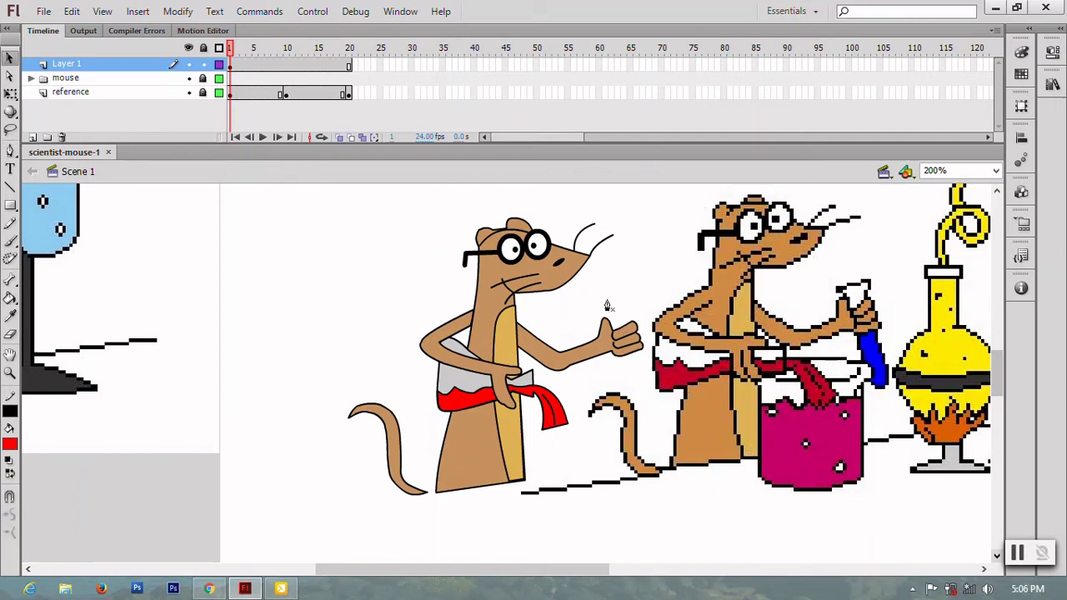
pyautogui.press('p')
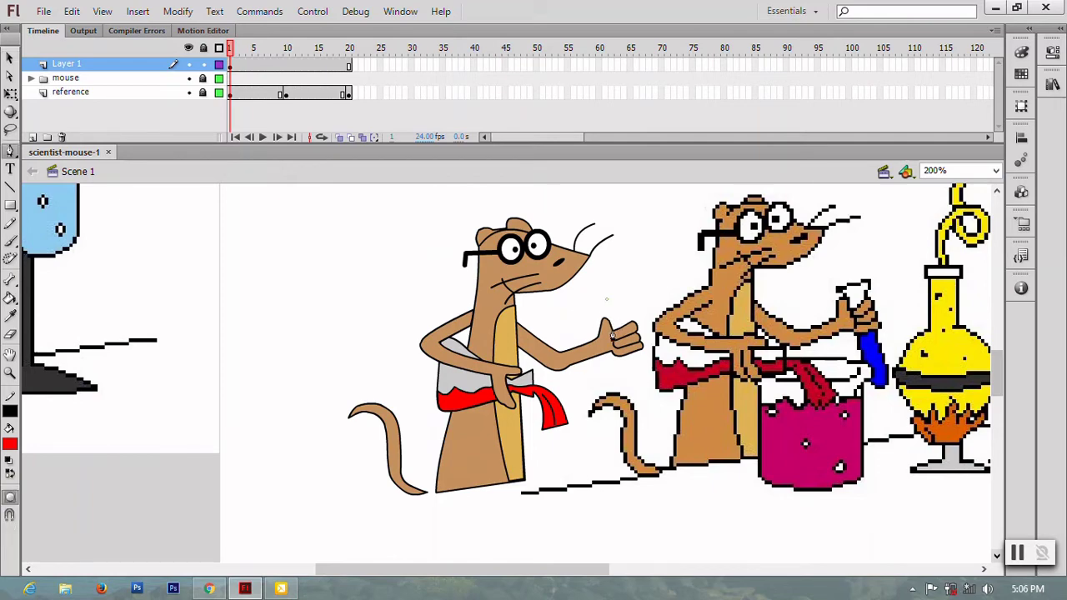
pyautogui.click(624, 337)
# Outline the test tube up from the fingertip and delete a stray corner segment.
pyautogui.hotkey('ctrl', '=')
pyautogui.hscroll(3, 367, 413)
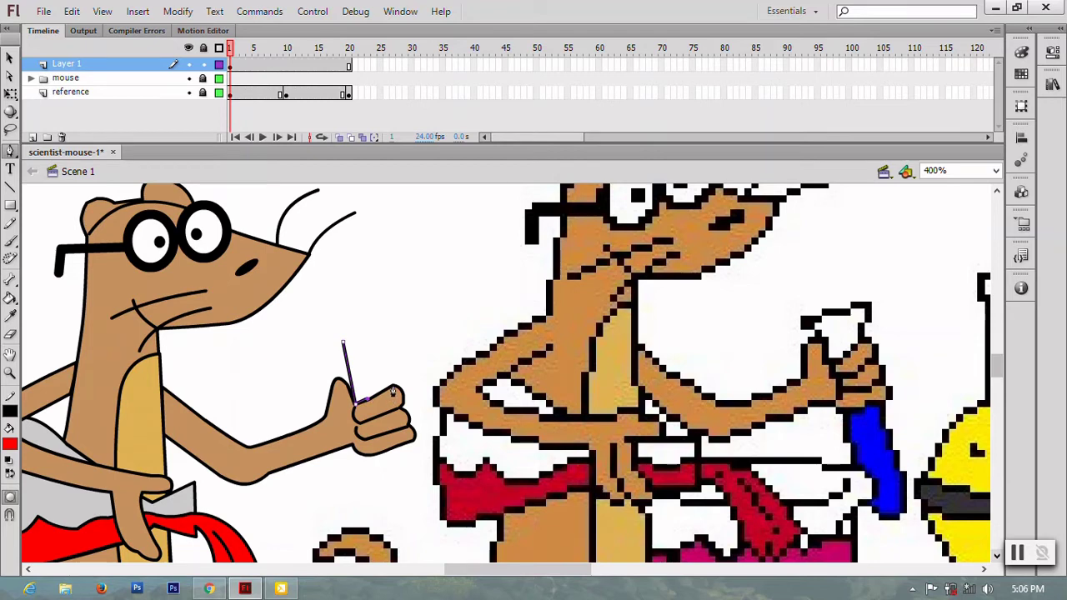
pyautogui.click(392, 389)
pyautogui.click(386, 360)
pyautogui.click(401, 334)
pyautogui.moveTo(379, 349); pyautogui.dragTo(355, 353)
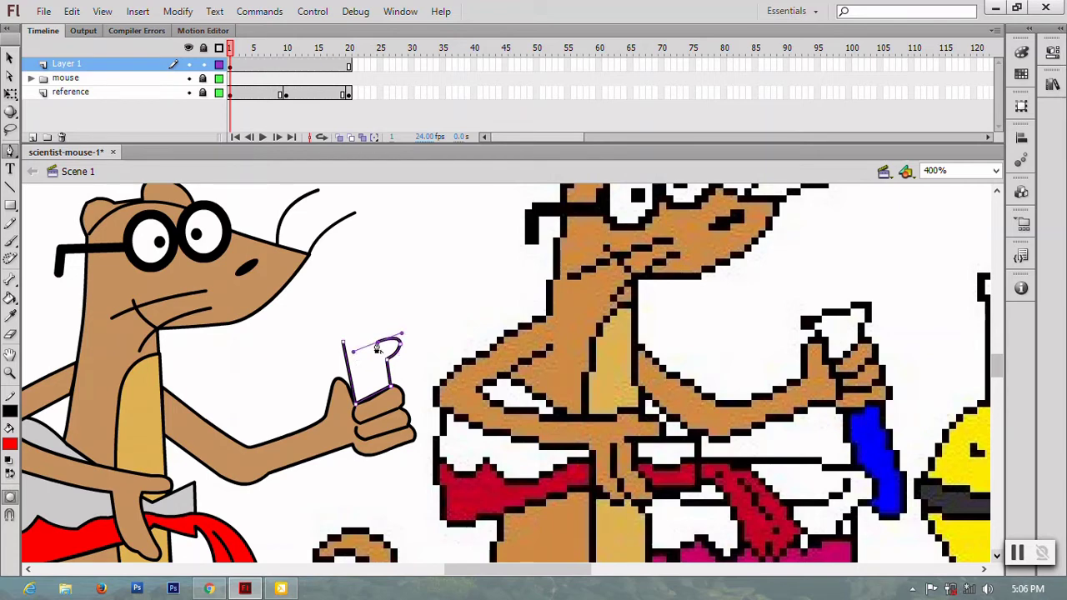
pyautogui.click(343, 342)
pyautogui.press('v')
pyautogui.click(347, 350)
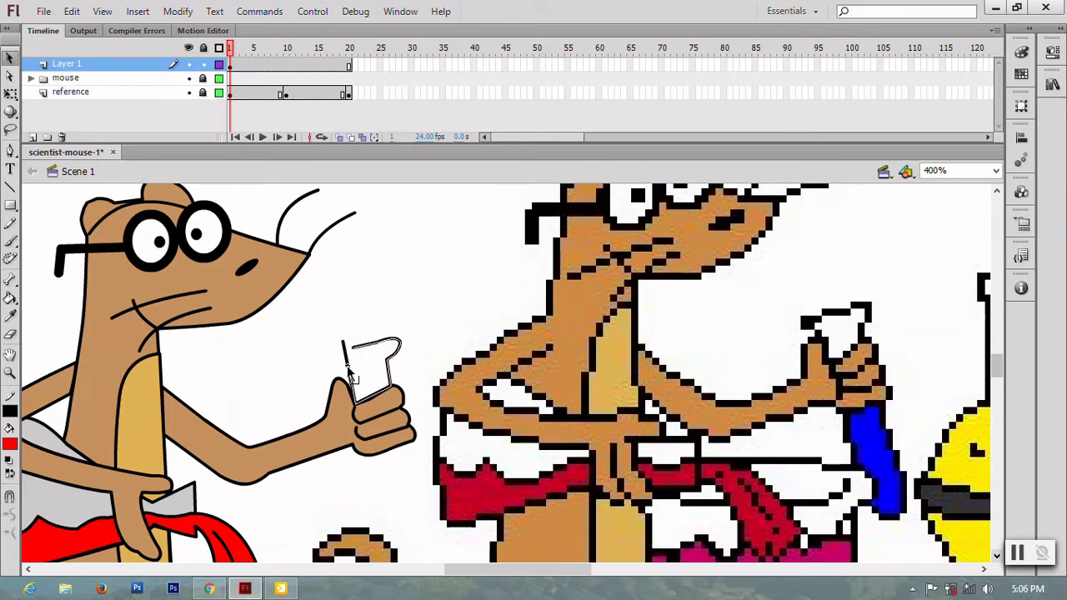
pyautogui.press('Delete')
# Close the cup top with a curved segment and fill the cup grey.
pyautogui.press('p')
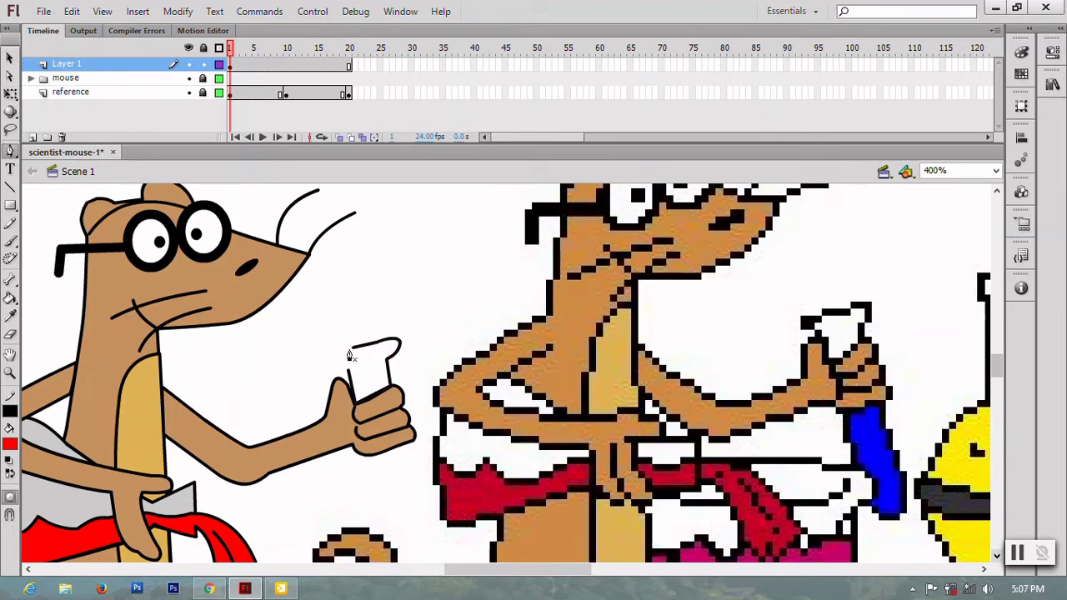
pyautogui.click(353, 354)
pyautogui.click(327, 355)
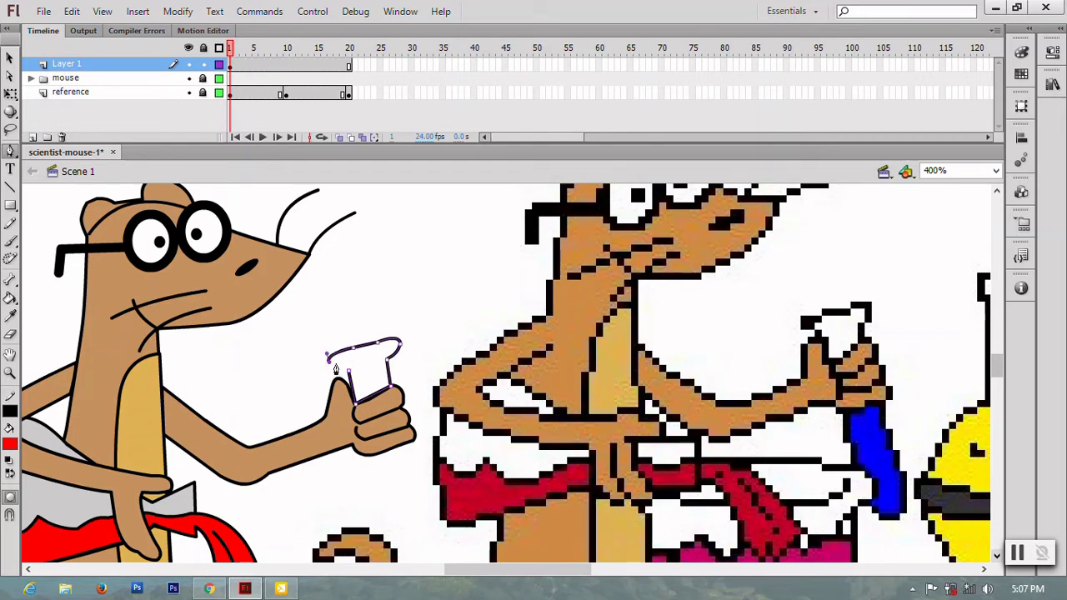
pyautogui.scroll(-2, 346, 367)
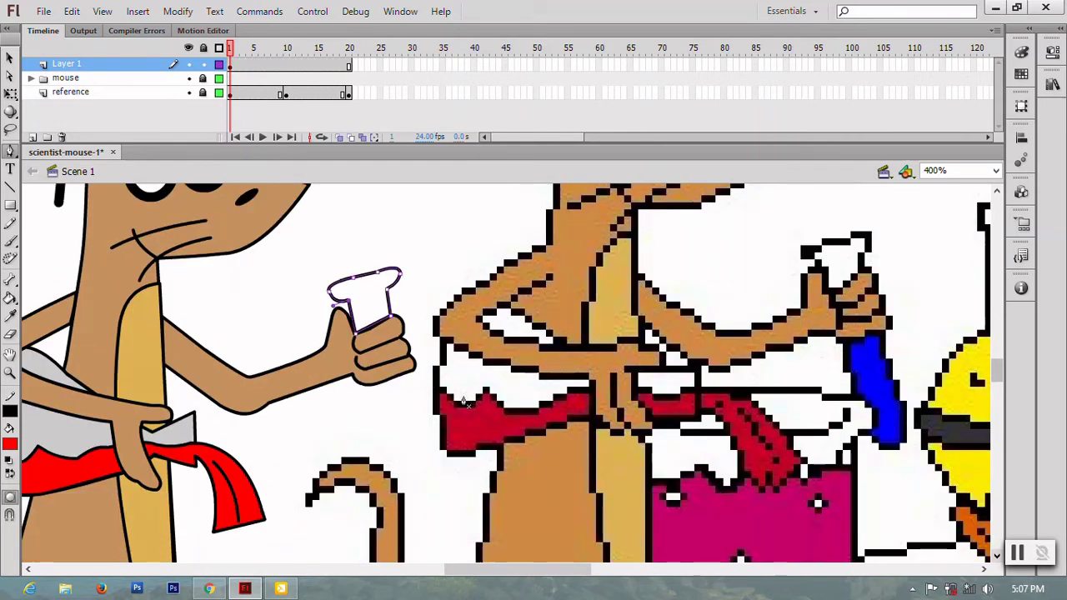
pyautogui.click(10, 57)
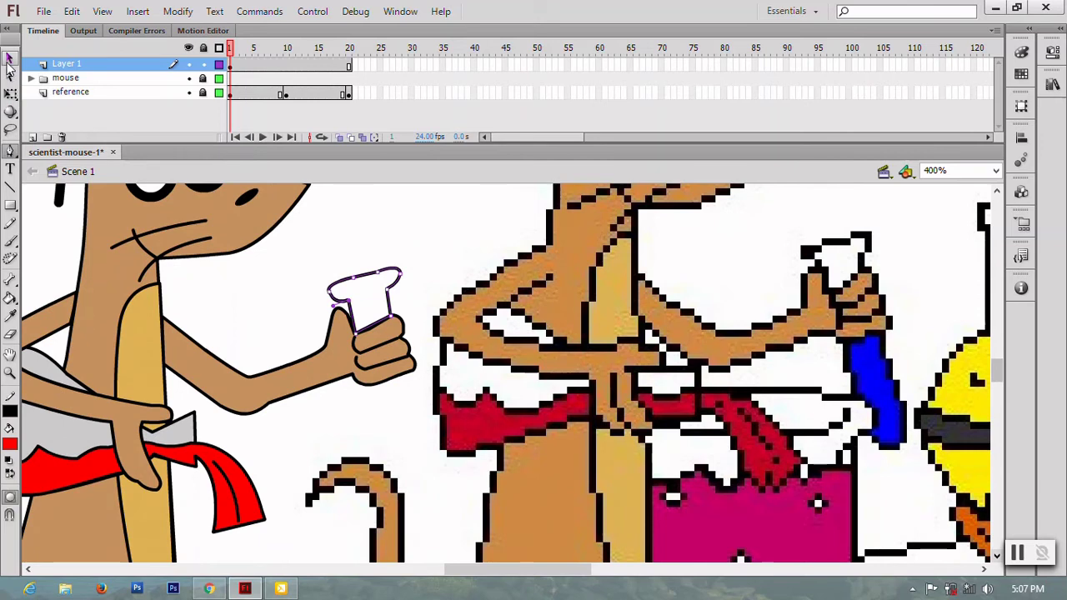
pyautogui.click(374, 327)
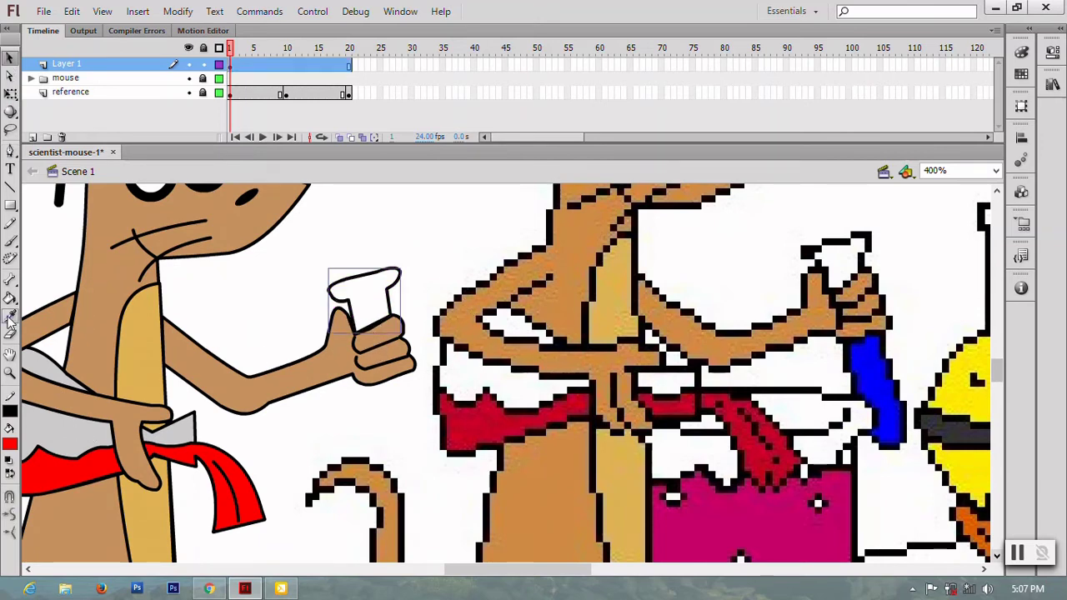
pyautogui.click(10, 443)
pyautogui.click(17, 330)
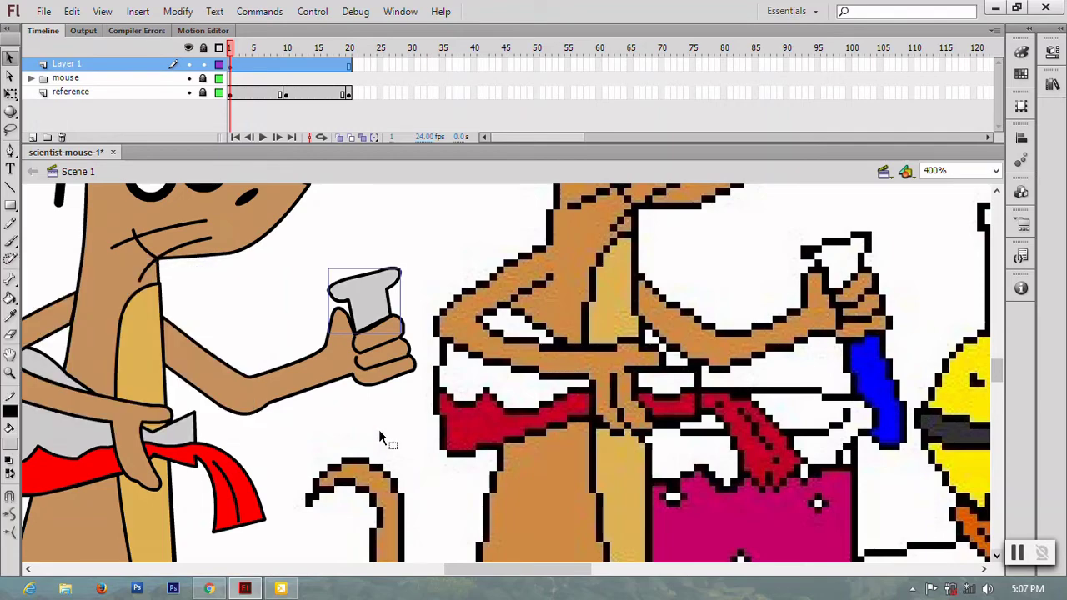
pyautogui.click(378, 417)
pyautogui.scroll(-2, 378, 411)
# Outline a round-bottomed test tube below the grey cap, fill it blue, zoom to 200%.
pyautogui.press('p')
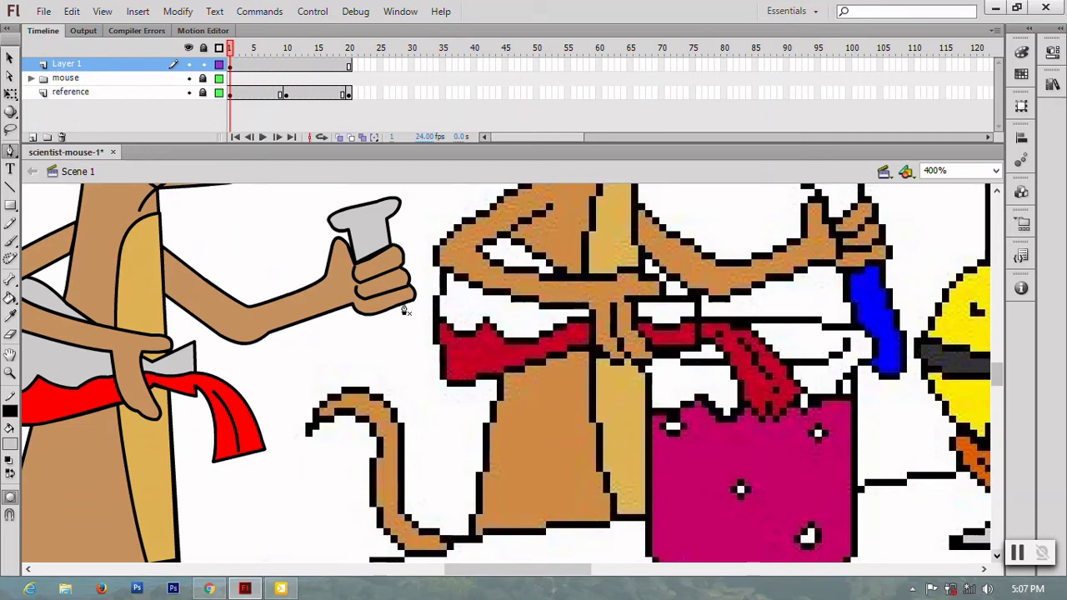
pyautogui.click(422, 397)
pyautogui.moveTo(390, 410); pyautogui.dragTo(414, 428)
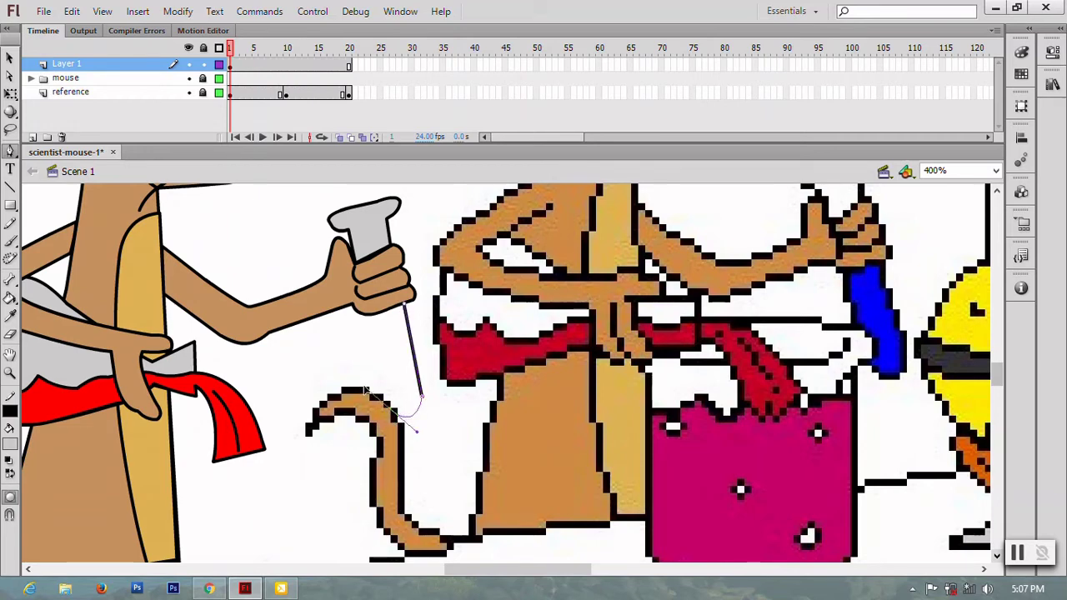
pyautogui.click(369, 315)
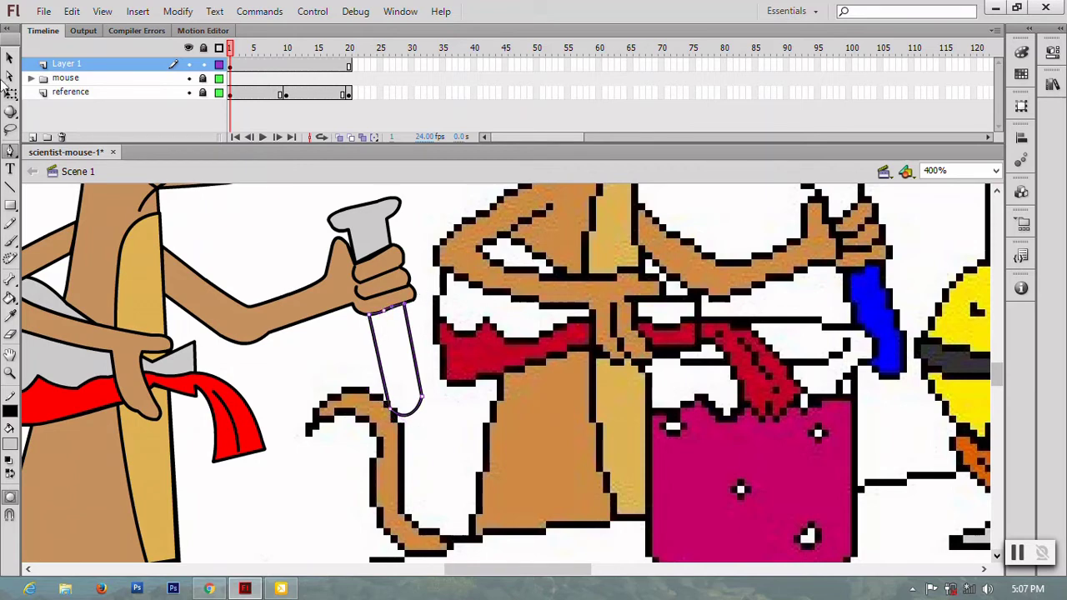
pyautogui.click(9, 56)
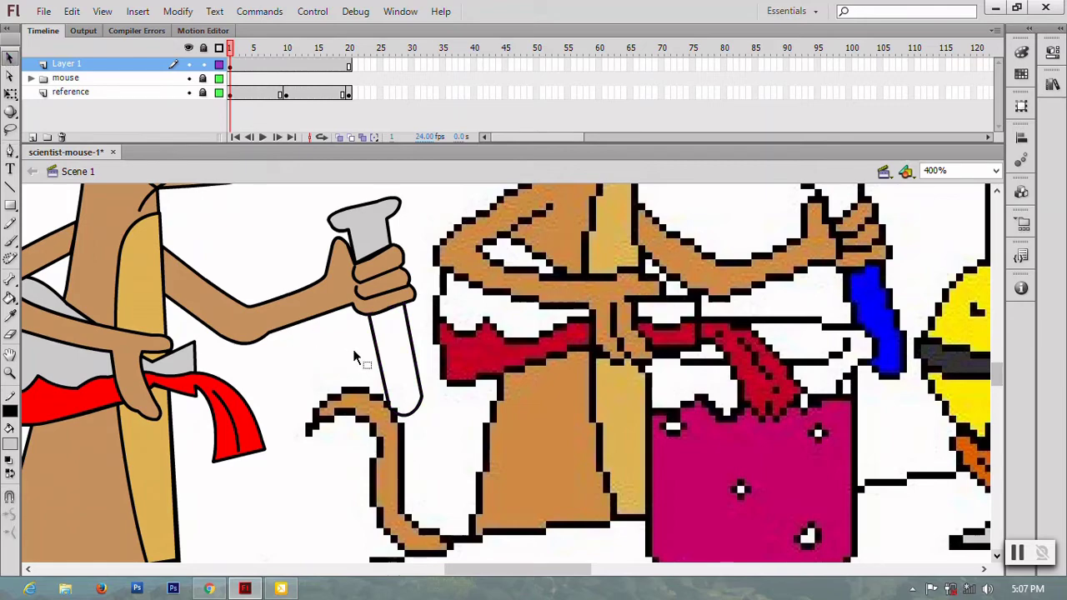
pyautogui.click(9, 445)
pyautogui.click(47, 317)
pyautogui.hotkey('ctrl', '-')
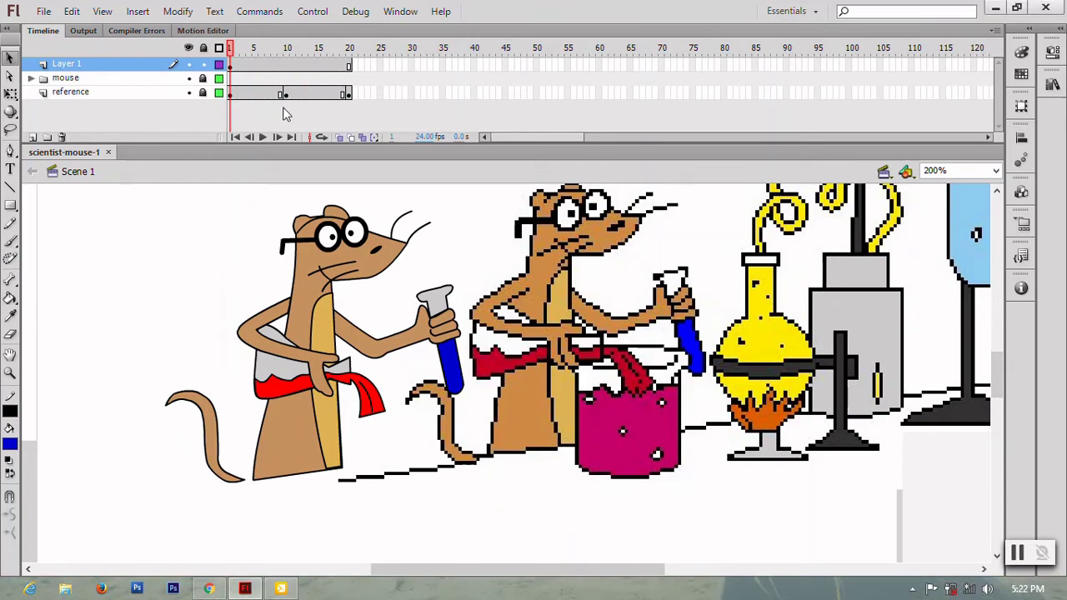
# On the reference layer at frame 10, drag the pouring-pose reference drawing onto the stage.
pyautogui.click(286, 66)
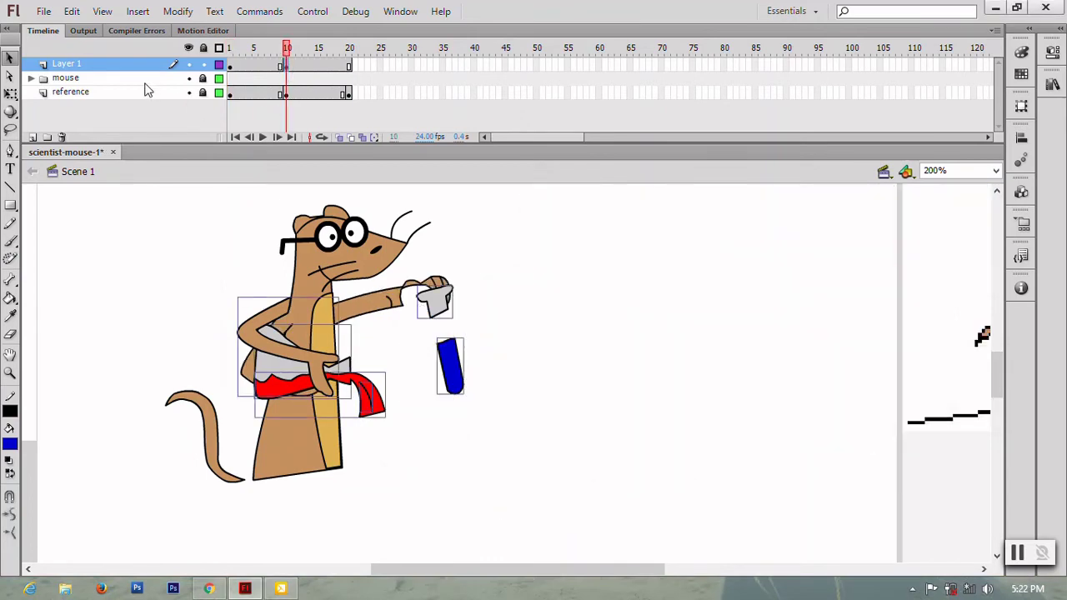
pyautogui.click(30, 78)
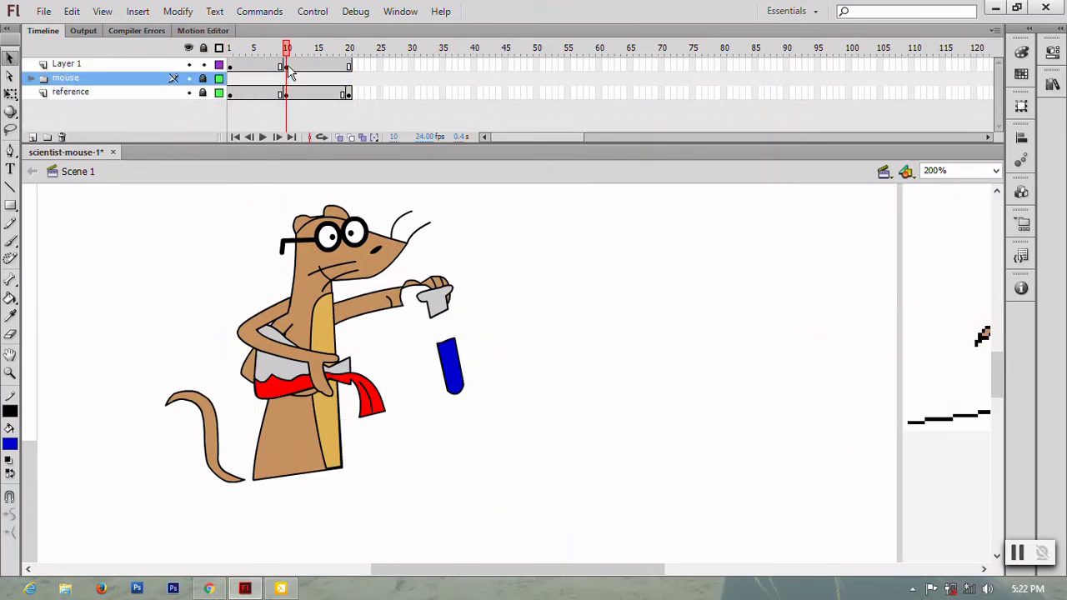
pyautogui.click(273, 67)
pyautogui.click(231, 95)
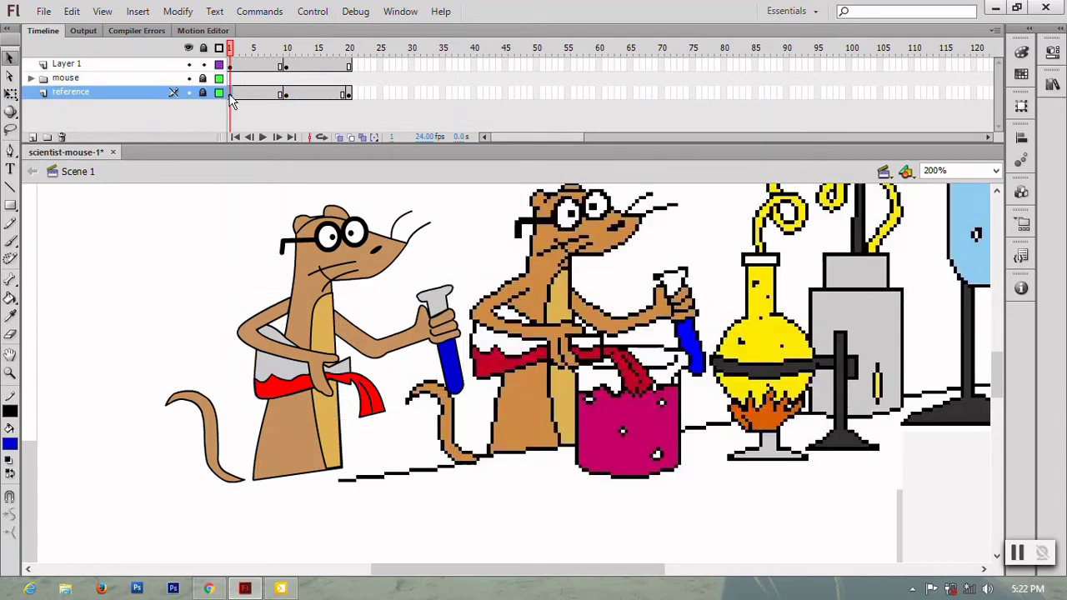
pyautogui.hotkey('ctrl', '1')
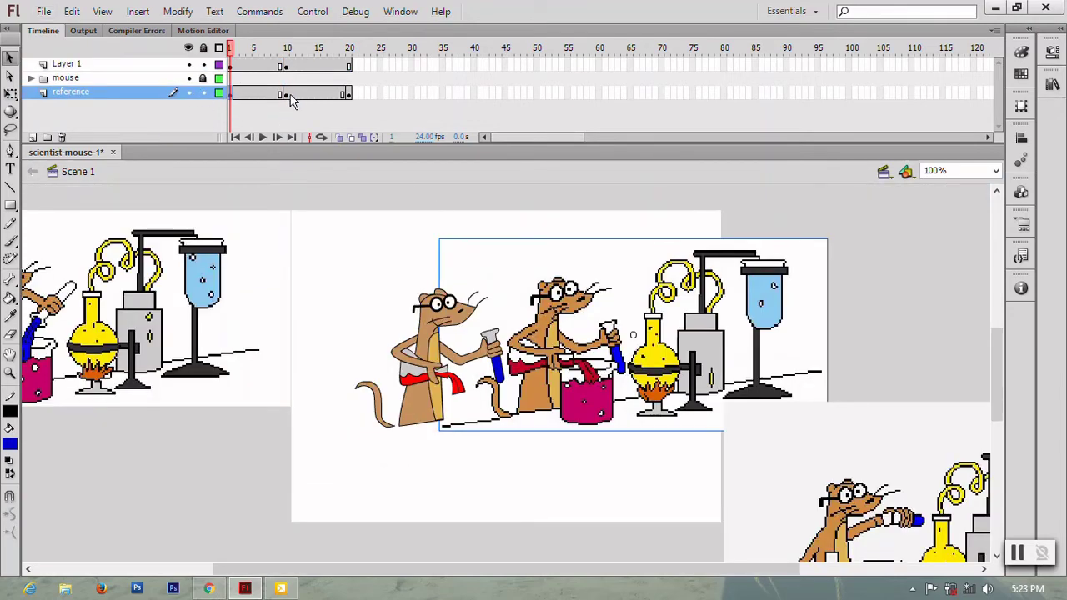
pyautogui.click(286, 94)
pyautogui.scroll(-2, 602, 375)
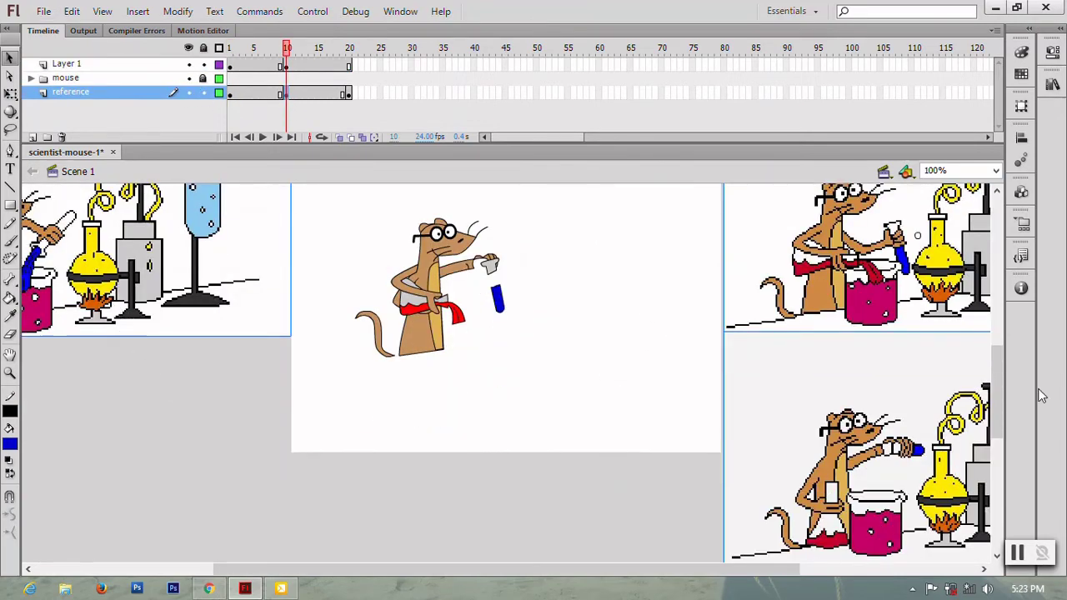
pyautogui.moveTo(902, 260); pyautogui.dragTo(872, 292)
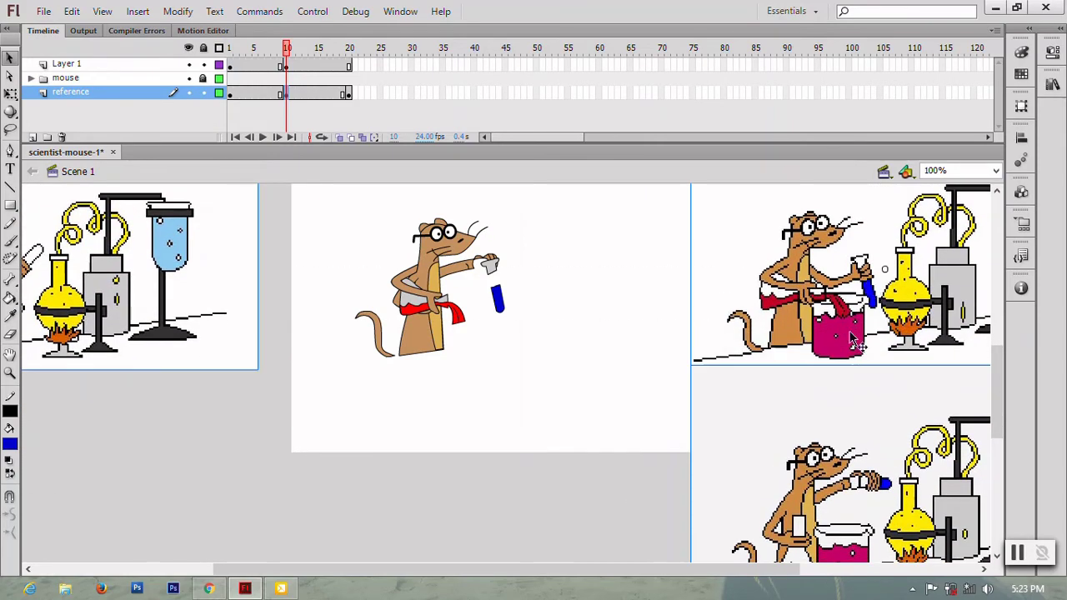
pyautogui.hotkey('ctrl', 'z')
pyautogui.moveTo(909, 516); pyautogui.dragTo(560, 317)
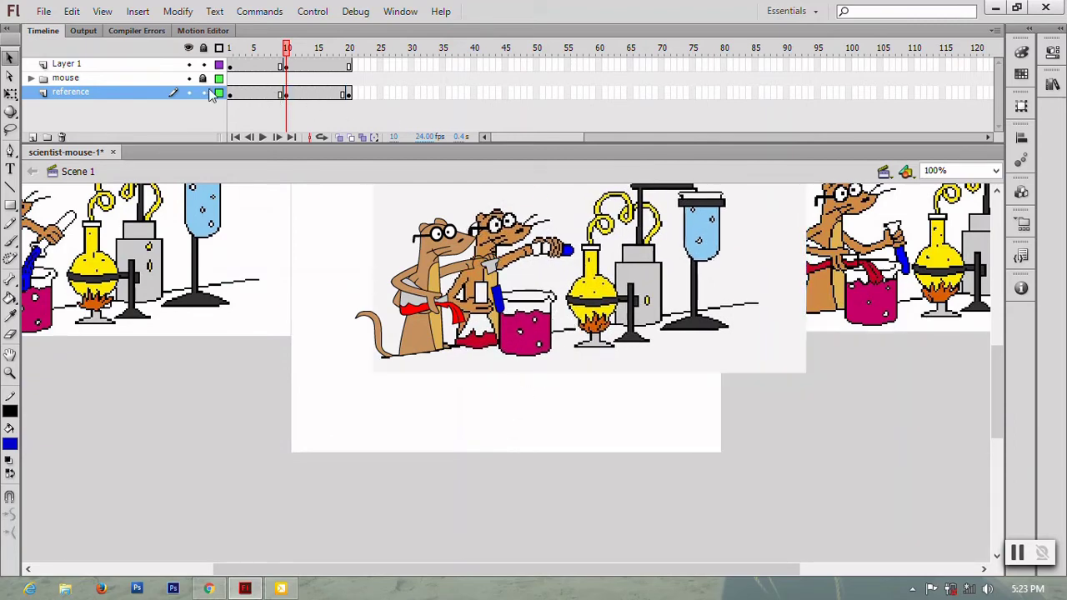
pyautogui.click(286, 66)
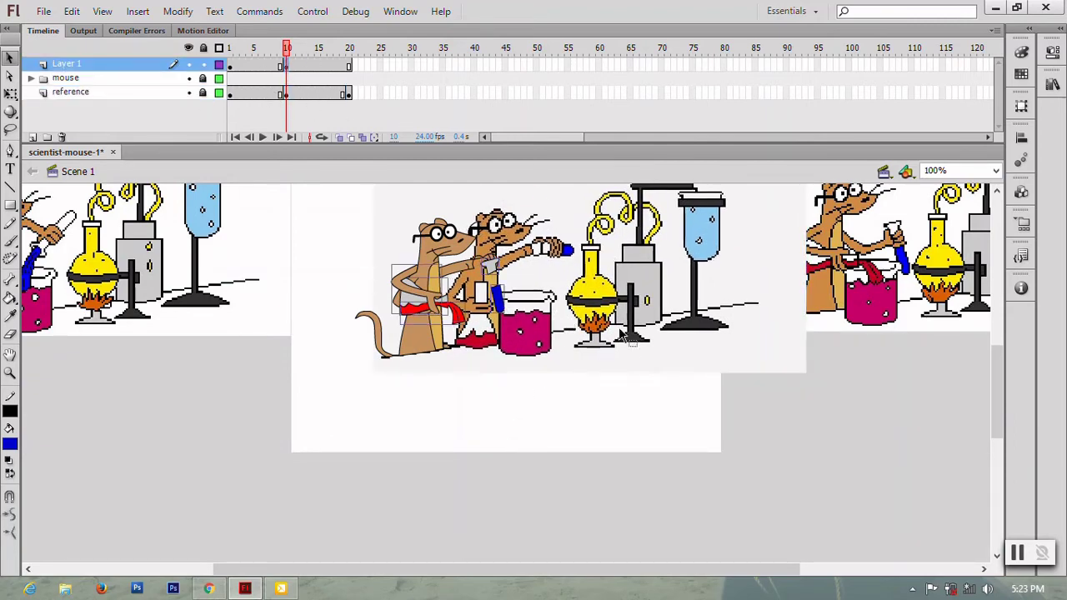
# Zoom to 400% and delete the grey cap and blue tube at frame 10.
pyautogui.hotkey('ctrl', '=')
pyautogui.hotkey('ctrl', '=')
pyautogui.hotkey('ctrl', '-')
pyautogui.hotkey('ctrl', '=')
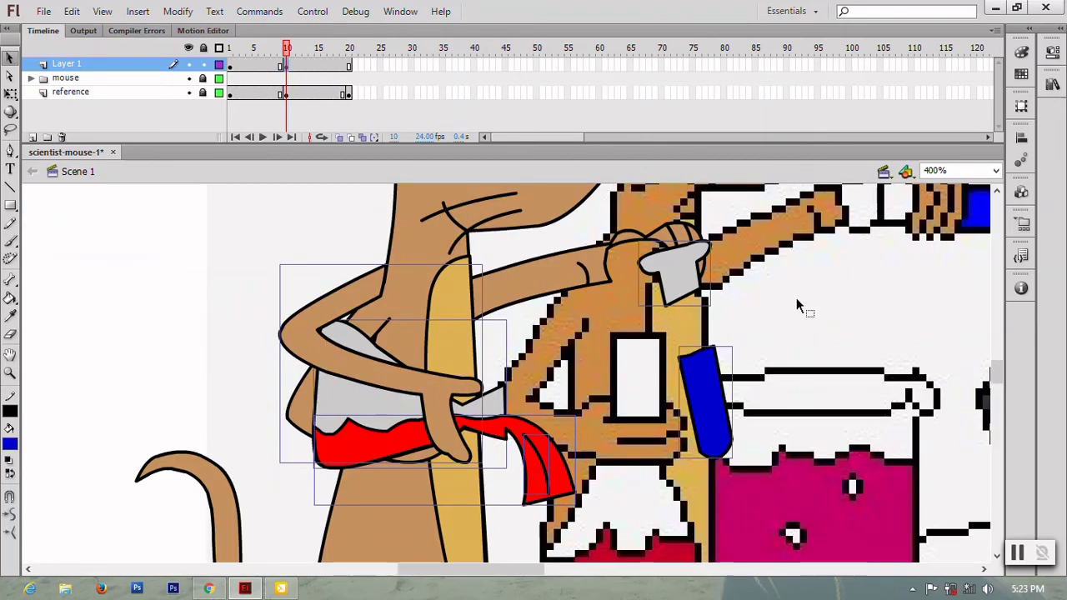
pyautogui.click(797, 300)
pyautogui.click(692, 281)
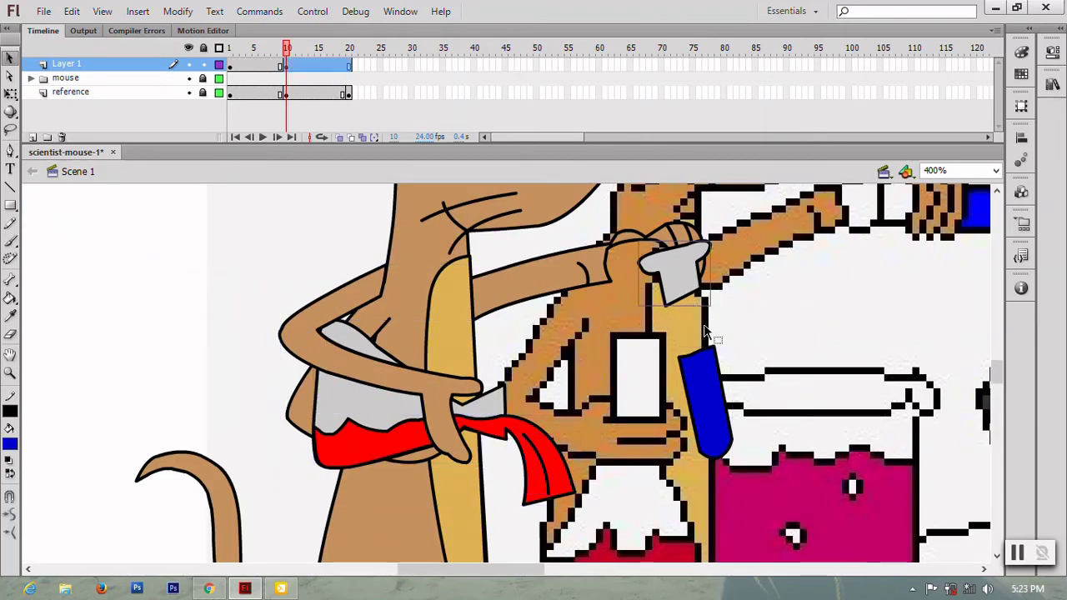
pyautogui.press('Delete')
pyautogui.click(705, 367)
pyautogui.press('Delete')
pyautogui.scroll(-2, 534, 401)
# Delete the flask group, the red scarf and leftover strokes near the arm.
pyautogui.click(382, 360)
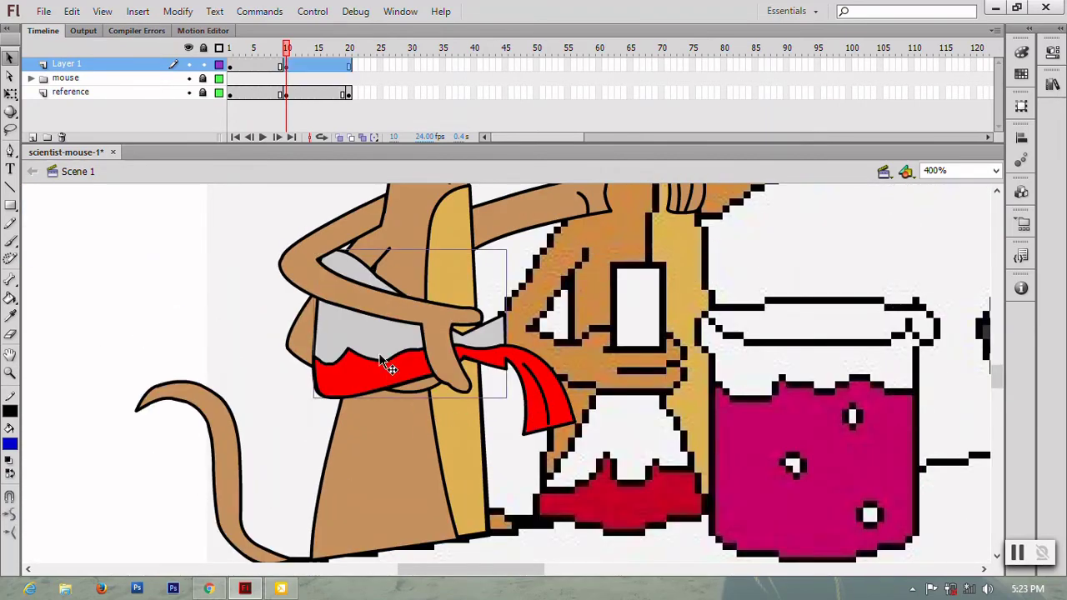
pyautogui.press('Delete')
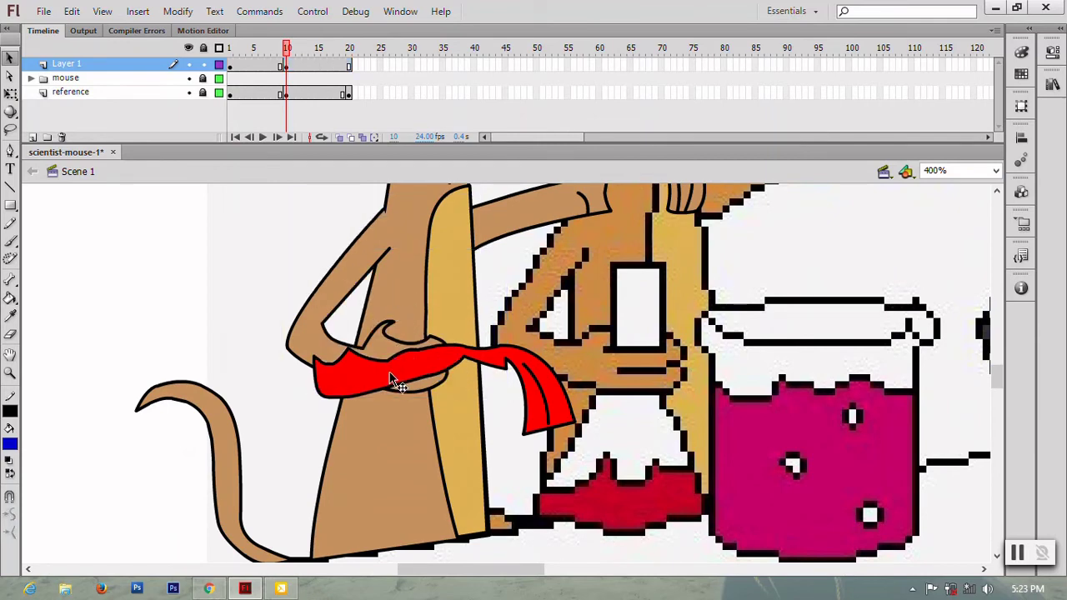
pyautogui.click(392, 379)
pyautogui.press('Delete')
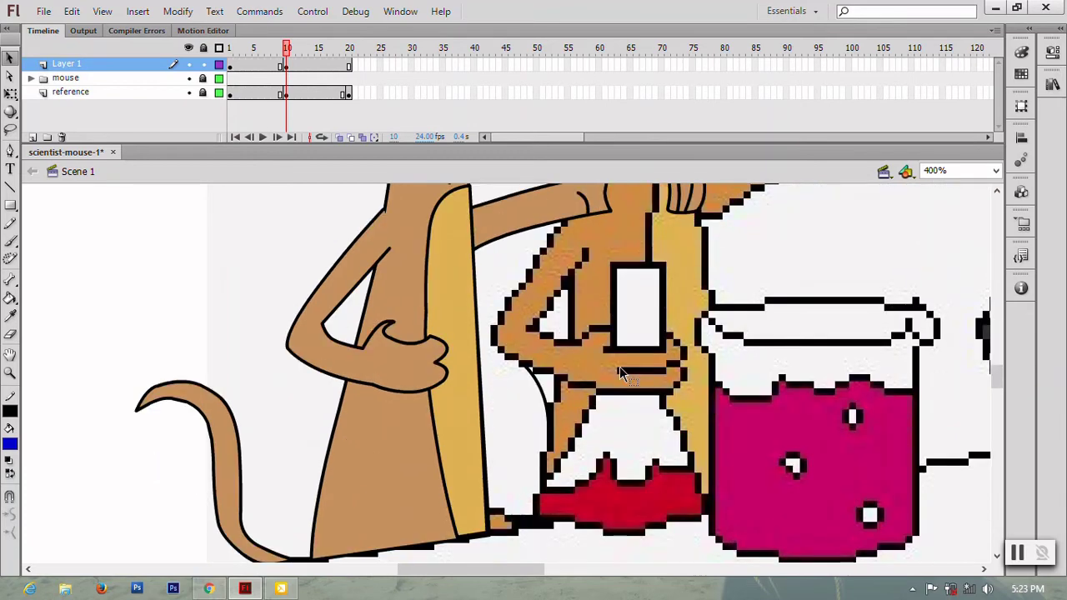
pyautogui.hotkey('ctrl', 'a')
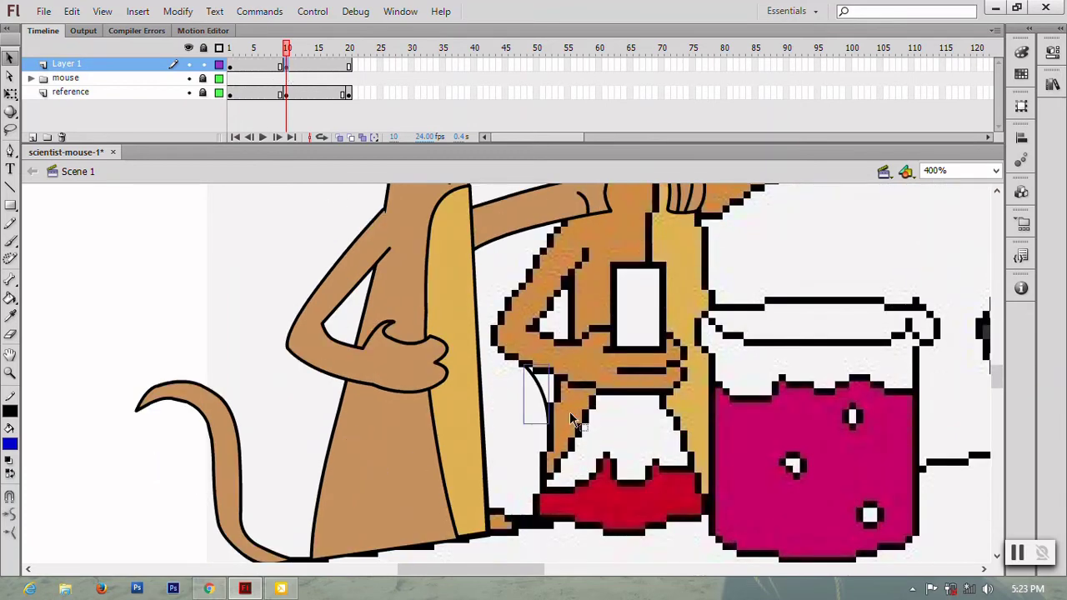
pyautogui.press('Delete')
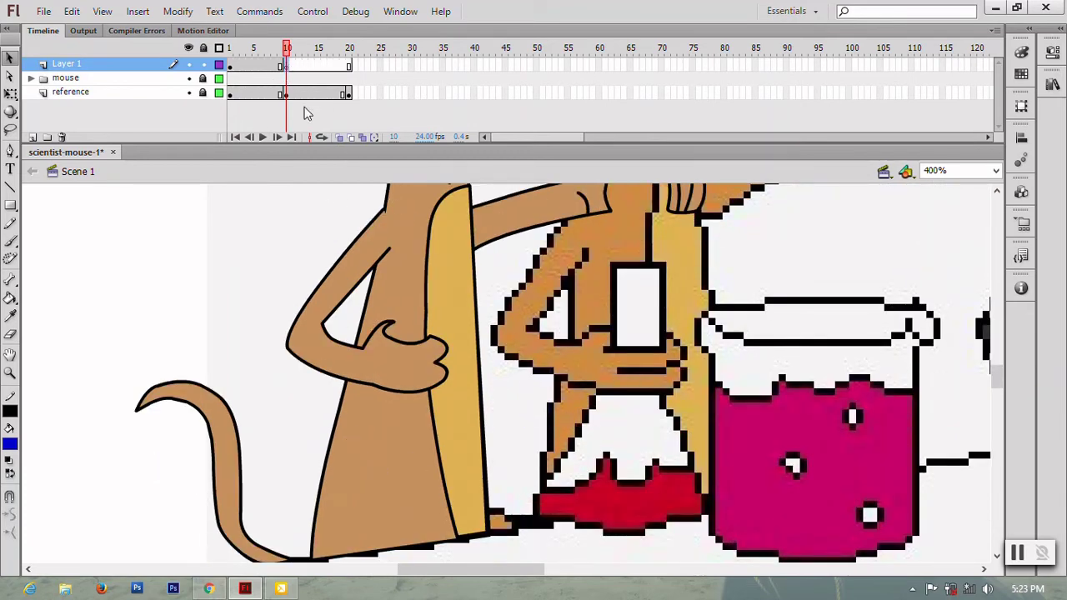
pyautogui.press('p')
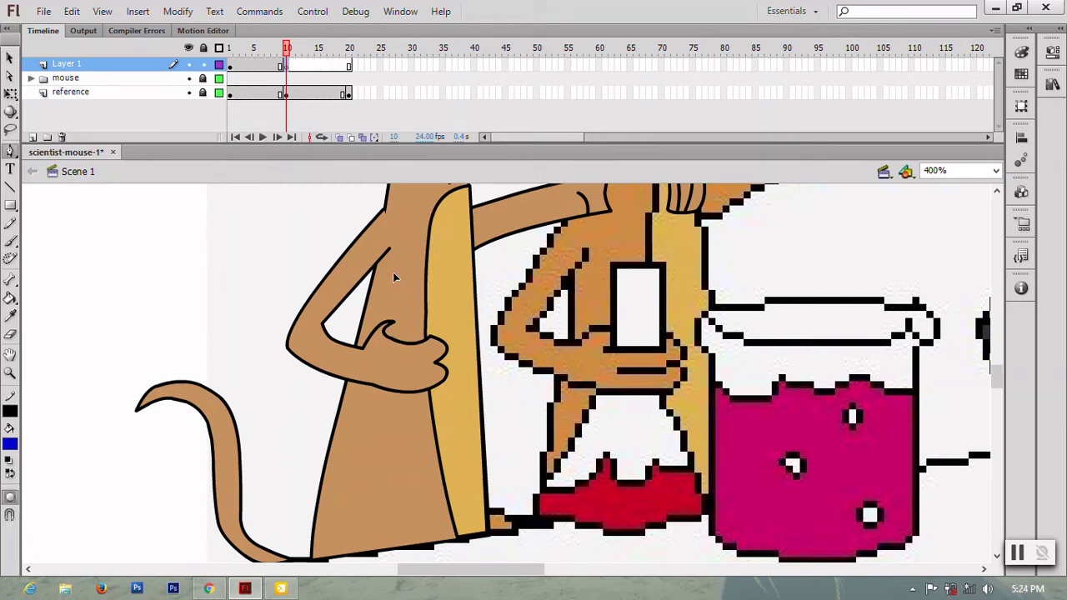
# Outline the flask's narrow neck at the mouse's hand.
pyautogui.click(386, 331)
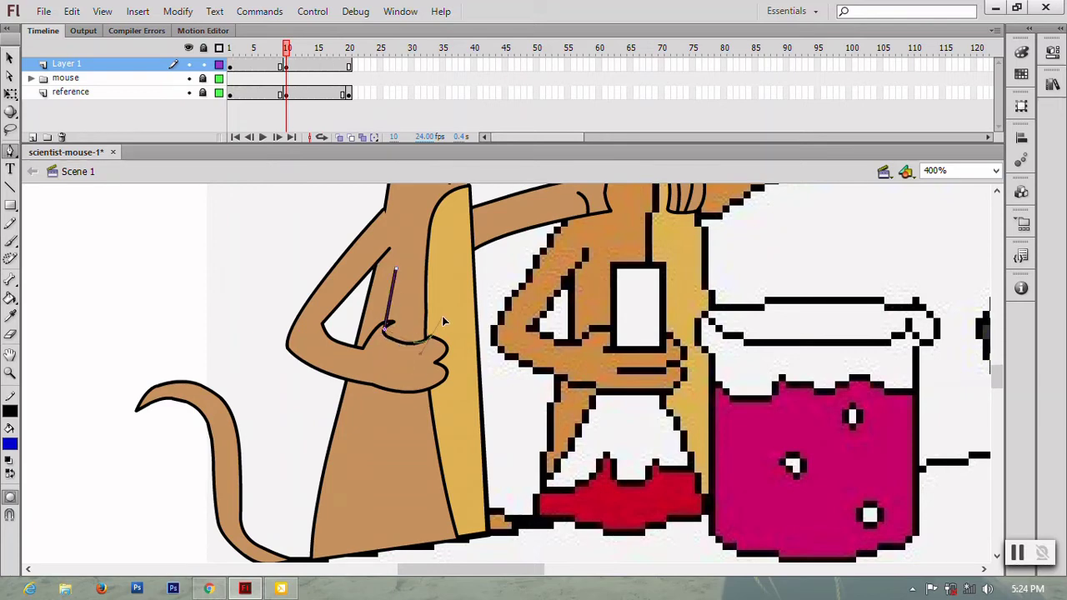
pyautogui.moveTo(429, 338); pyautogui.dragTo(463, 313)
pyautogui.click(429, 270)
pyautogui.click(395, 269)
pyautogui.scroll(-2, 395, 404)
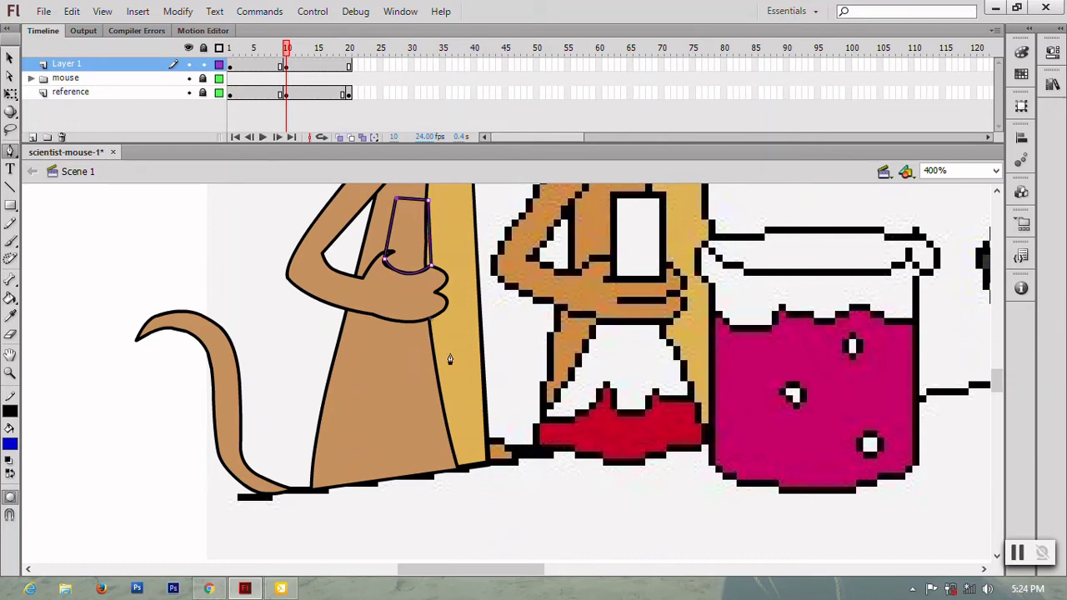
# Trace the flask body with a curved bottom back up toward the hand.
pyautogui.click(458, 455)
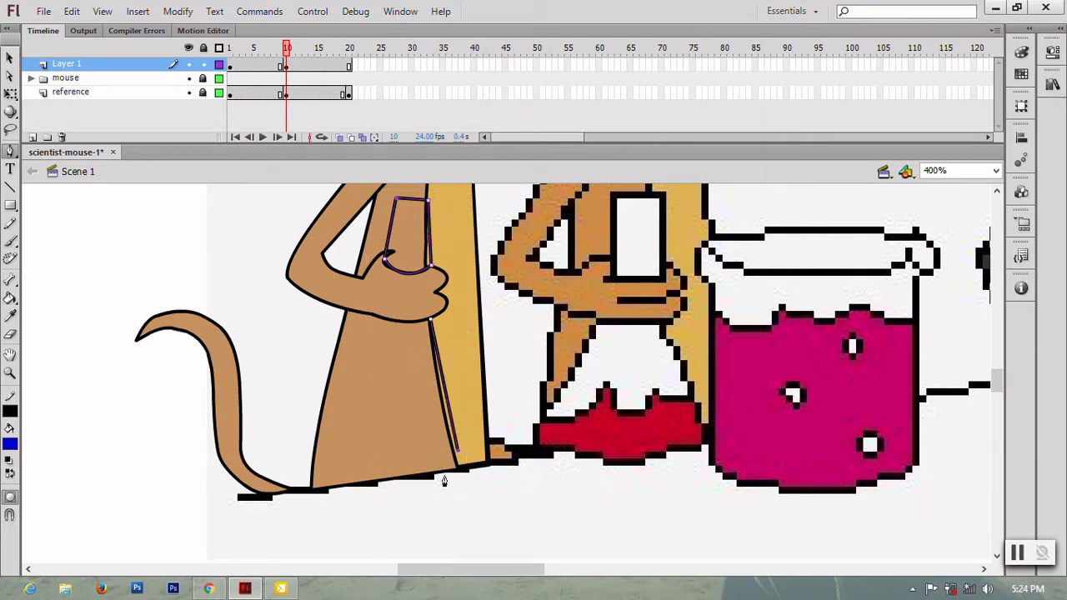
pyautogui.moveTo(392, 487); pyautogui.dragTo(453, 484)
pyautogui.click(388, 488)
pyautogui.moveTo(322, 458); pyautogui.dragTo(304, 420)
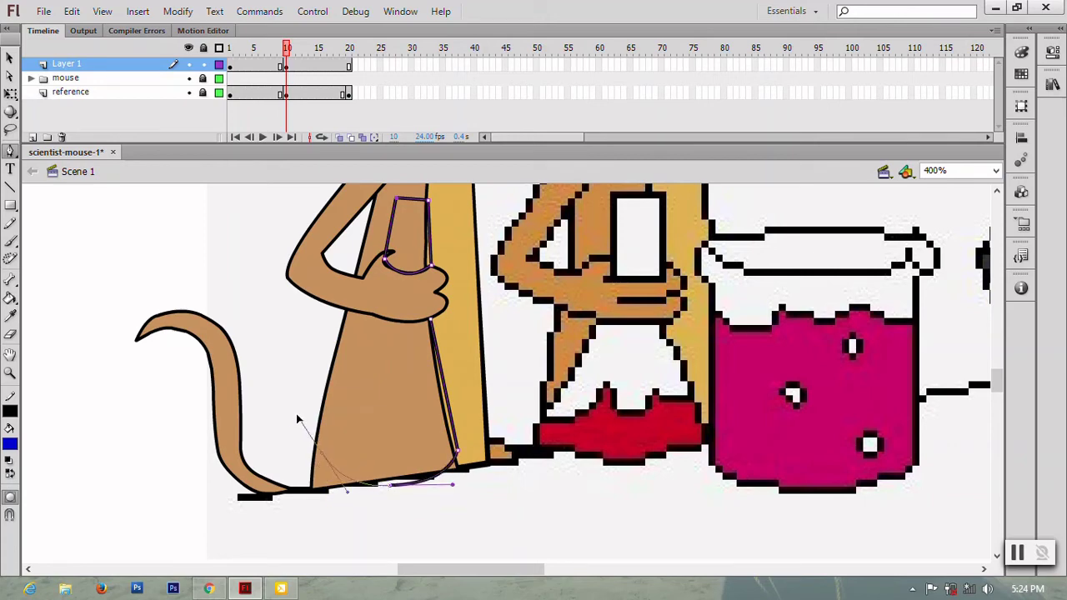
pyautogui.click(376, 319)
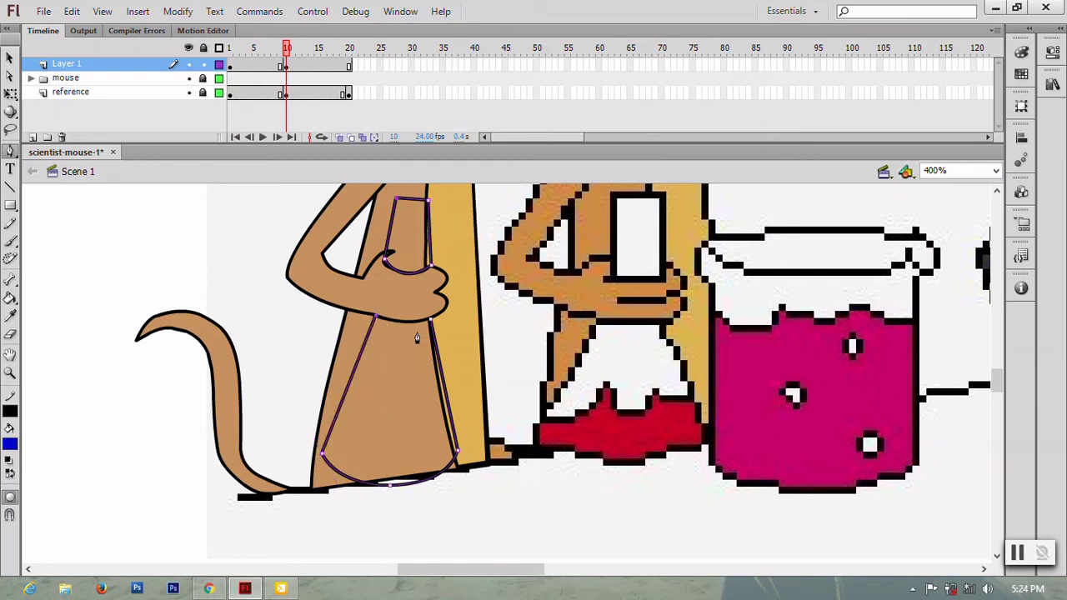
pyautogui.moveTo(431, 322); pyautogui.dragTo(453, 311)
pyautogui.click(9, 56)
# Fill the flask neck and body light grey.
pyautogui.click(388, 226)
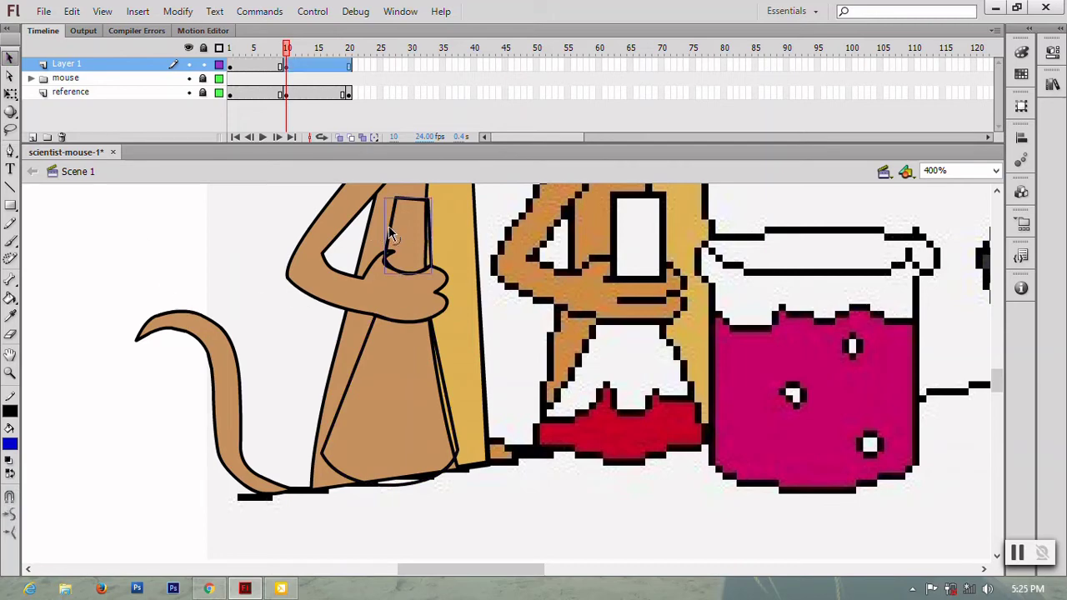
pyautogui.keyDown('shift'); pyautogui.click(345, 401); pyautogui.keyUp('shift')
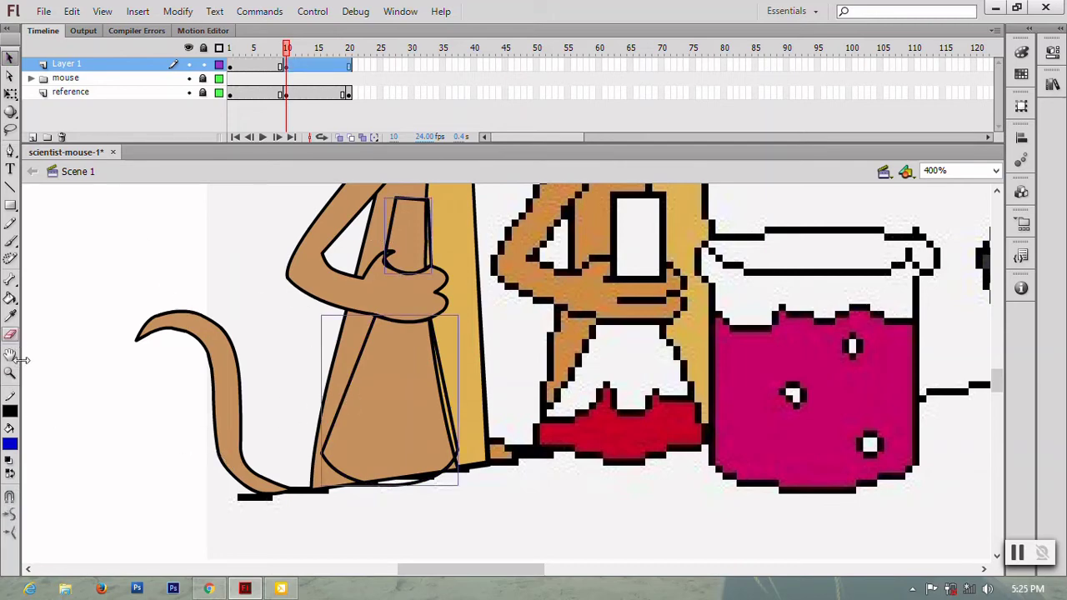
pyautogui.click(10, 410)
pyautogui.click(23, 326)
pyautogui.click(281, 357)
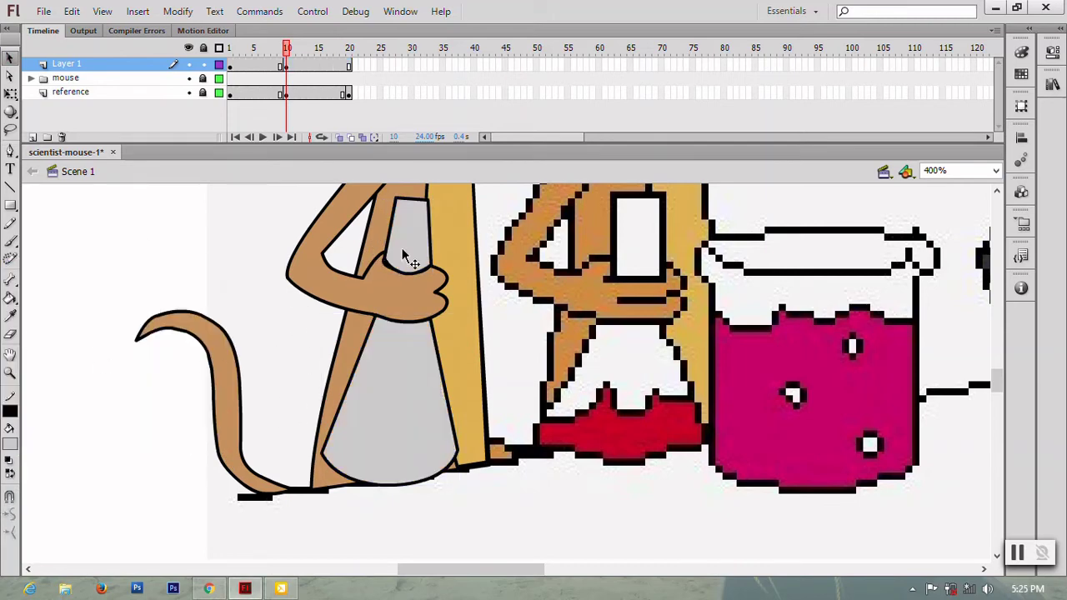
# Straighten the left edge of the flask neck at 800% zoom.
pyautogui.hotkey('ctrl', '=')
pyautogui.scroll(2, 232, 316)
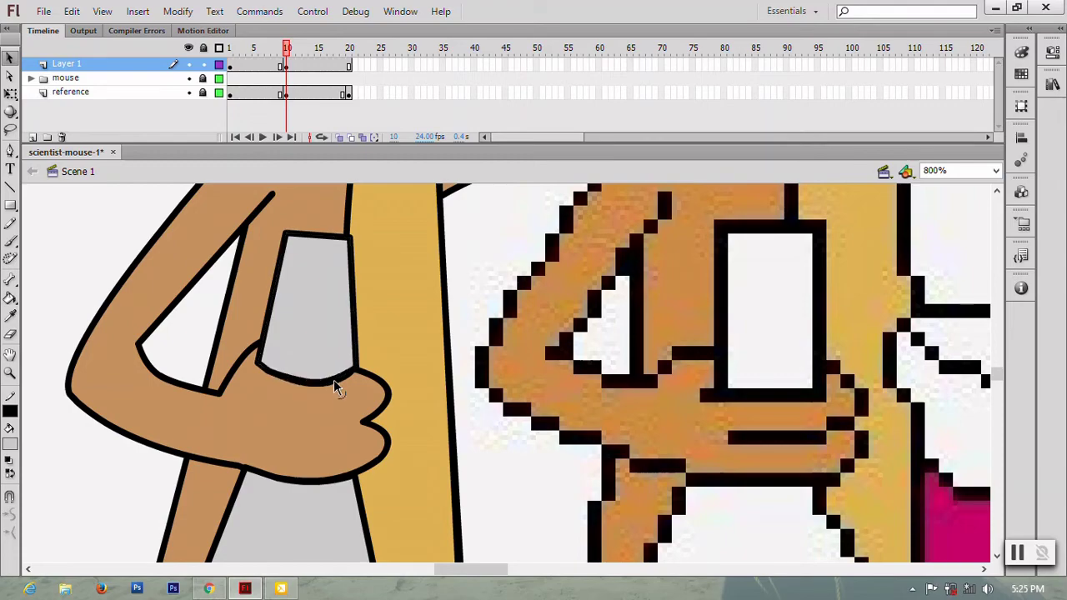
pyautogui.scroll(-4, 337, 359)
pyautogui.scroll(-3, 309, 342)
pyautogui.hotkey('ctrl', '-')
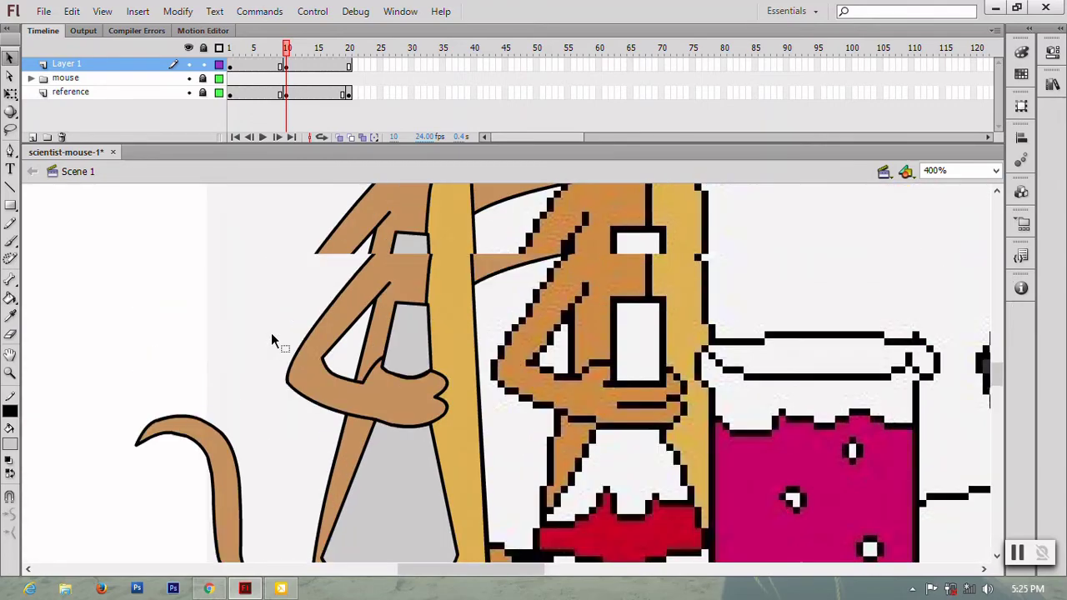
pyautogui.scroll(-2, 333, 321)
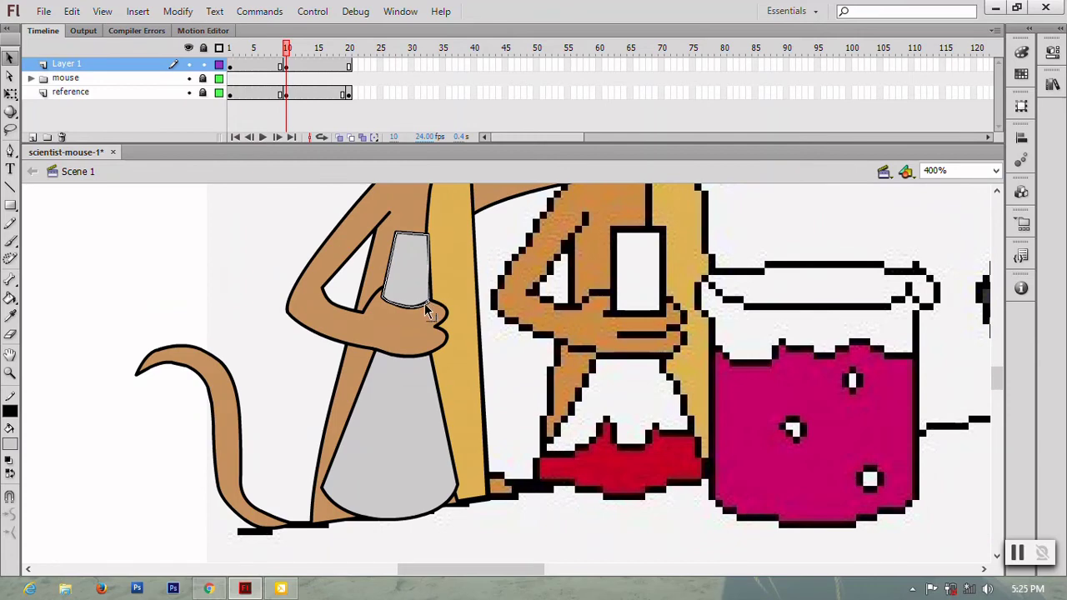
pyautogui.hotkey('ctrl', '=')
pyautogui.scroll(2, 273, 237)
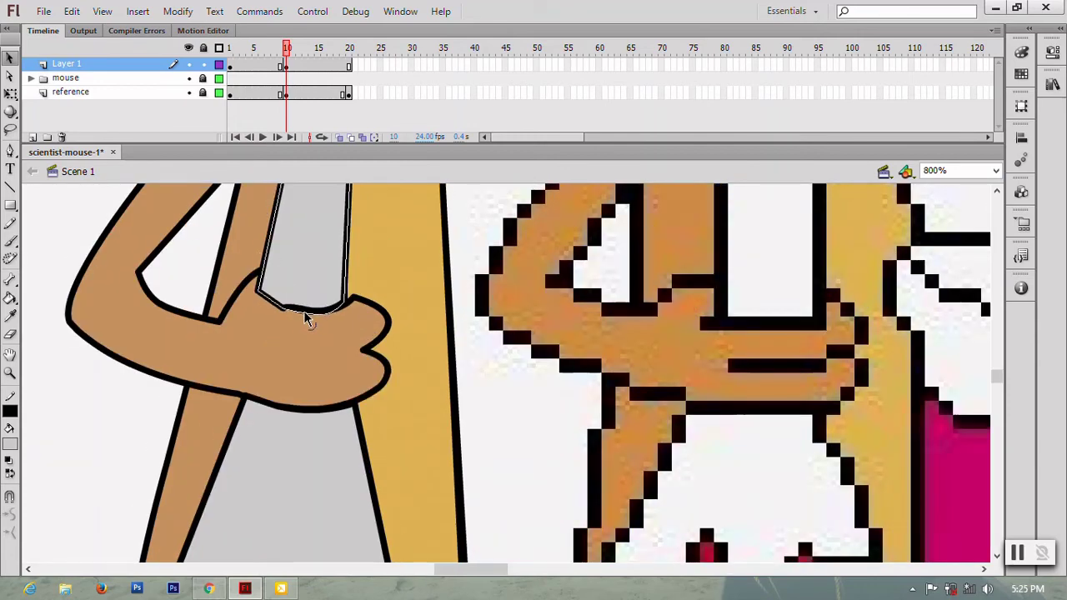
pyautogui.moveTo(261, 294); pyautogui.dragTo(292, 323)
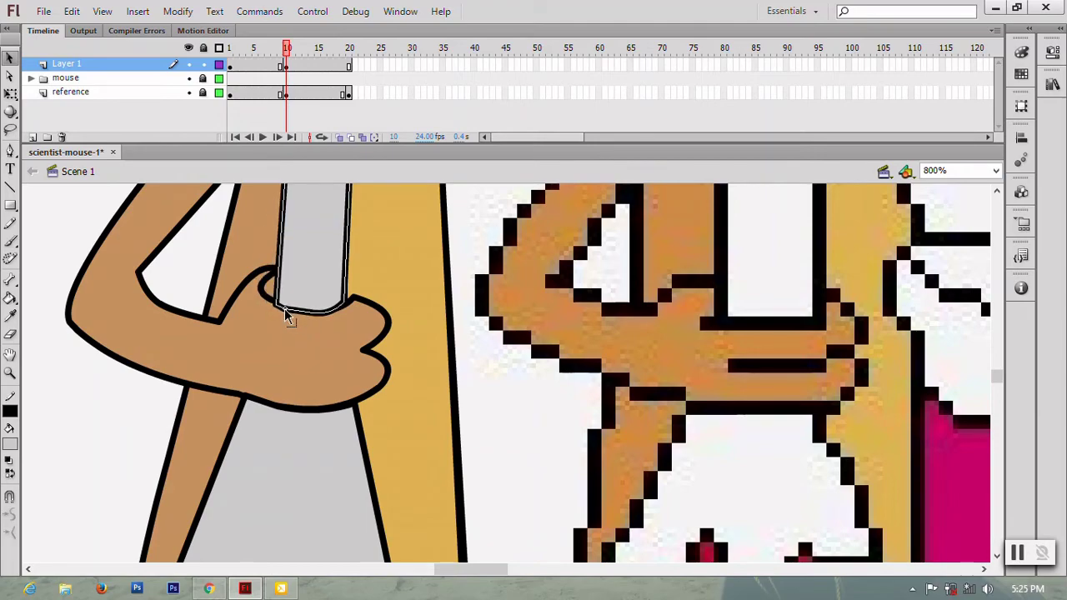
pyautogui.scroll(1, 314, 311)
pyautogui.scroll(-1, 292, 318)
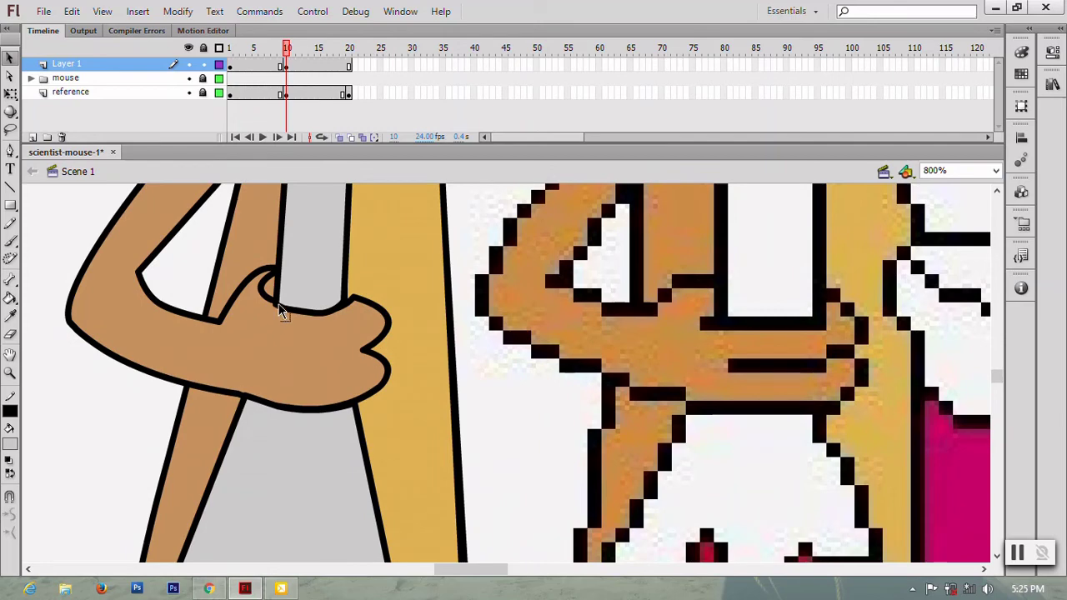
pyautogui.moveTo(281, 310); pyautogui.dragTo(282, 312)
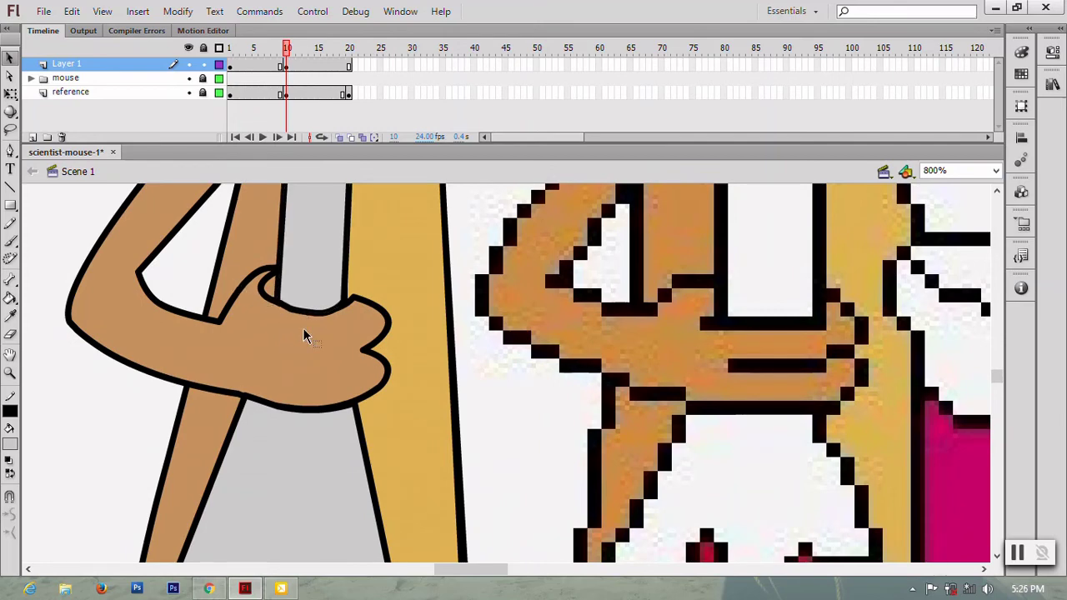
pyautogui.hotkey('ctrl', '-')
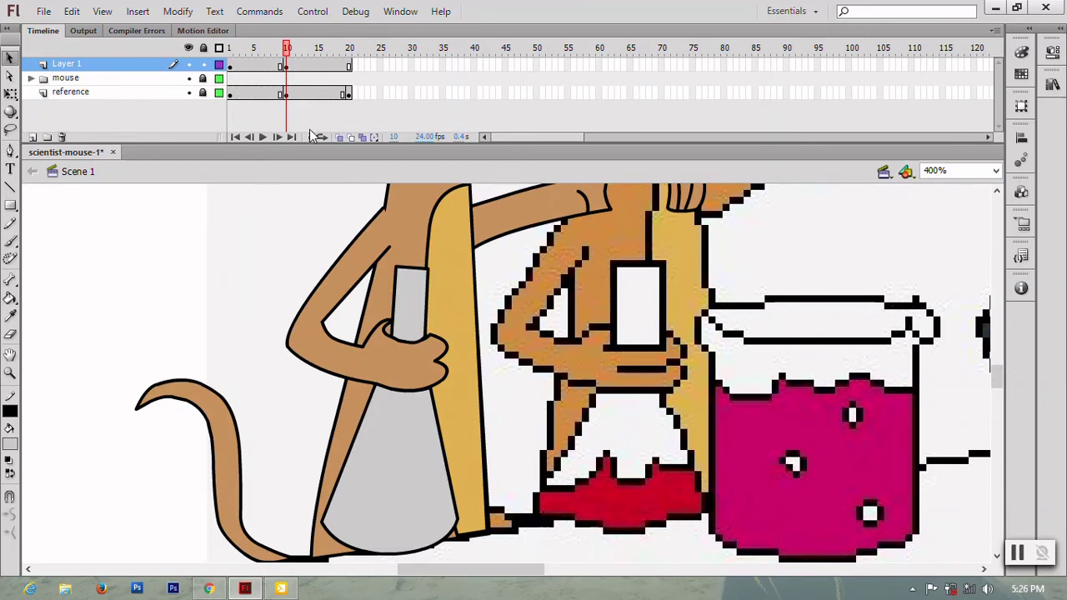
# Draw a closed liquid shape with a wavy surface across the flask bottom.
pyautogui.press('p')
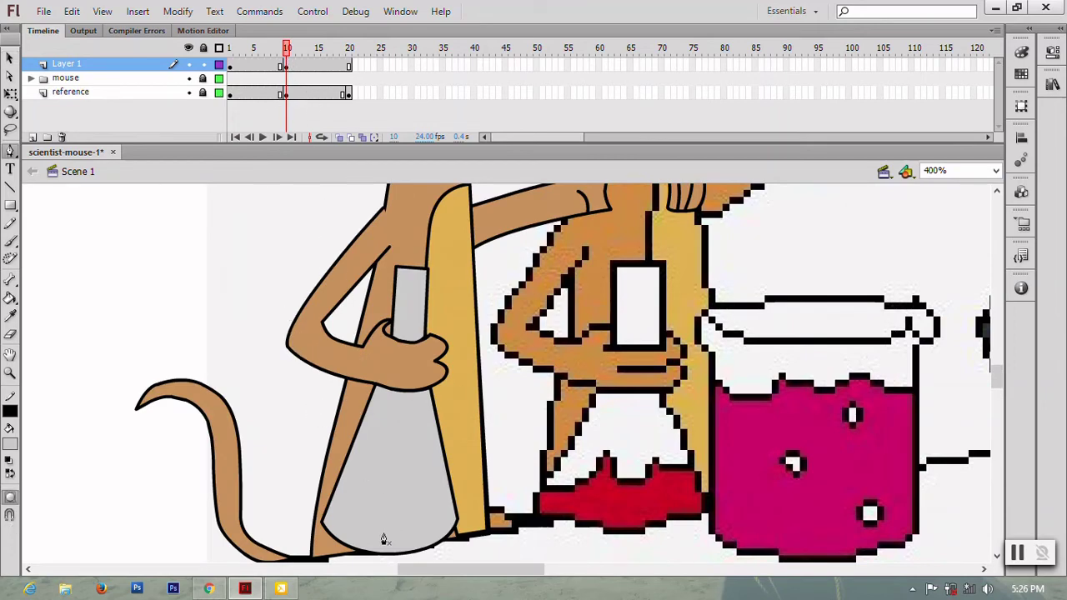
pyautogui.moveTo(393, 519); pyautogui.dragTo(415, 481)
pyautogui.moveTo(450, 501); pyautogui.dragTo(465, 485)
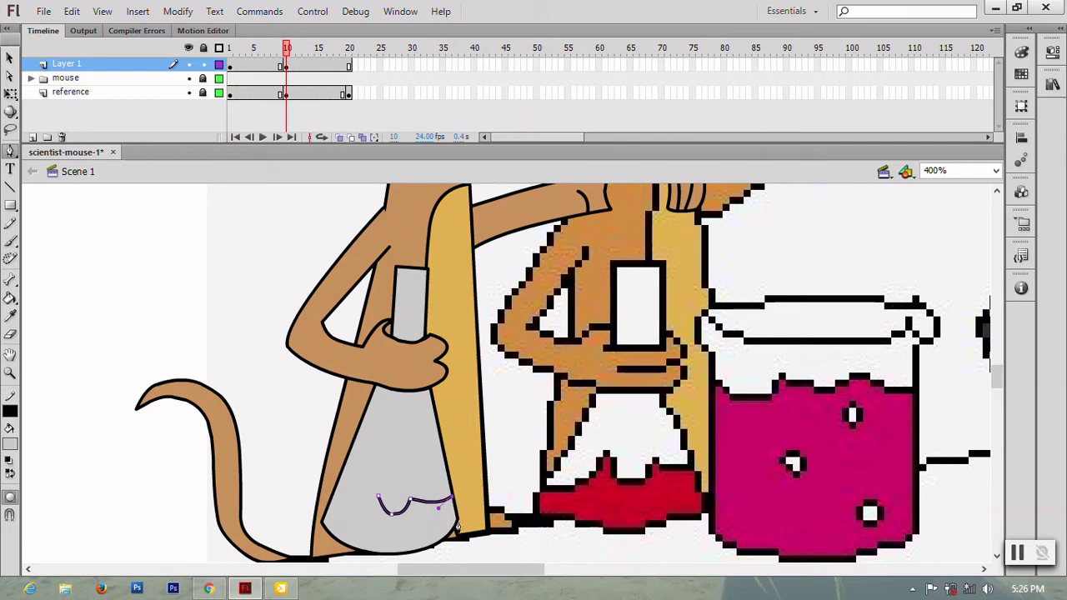
pyautogui.click(457, 521)
pyautogui.moveTo(396, 551)
pyautogui.mouseDown()
pyautogui.moveTo(353, 548)
pyautogui.moveTo(299, 485)
pyautogui.mouseUp()
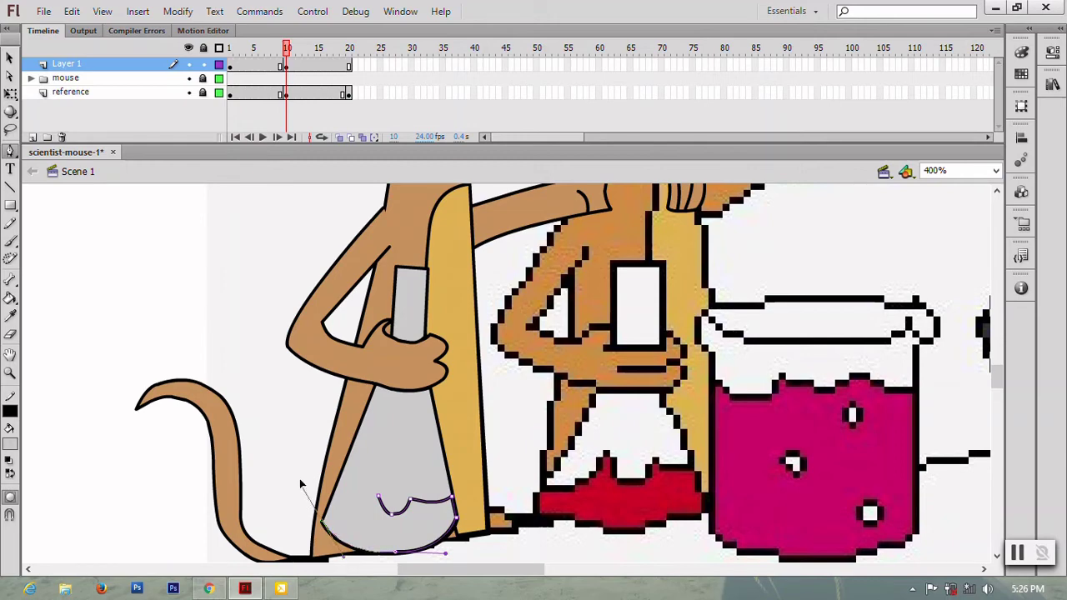
pyautogui.click(326, 515)
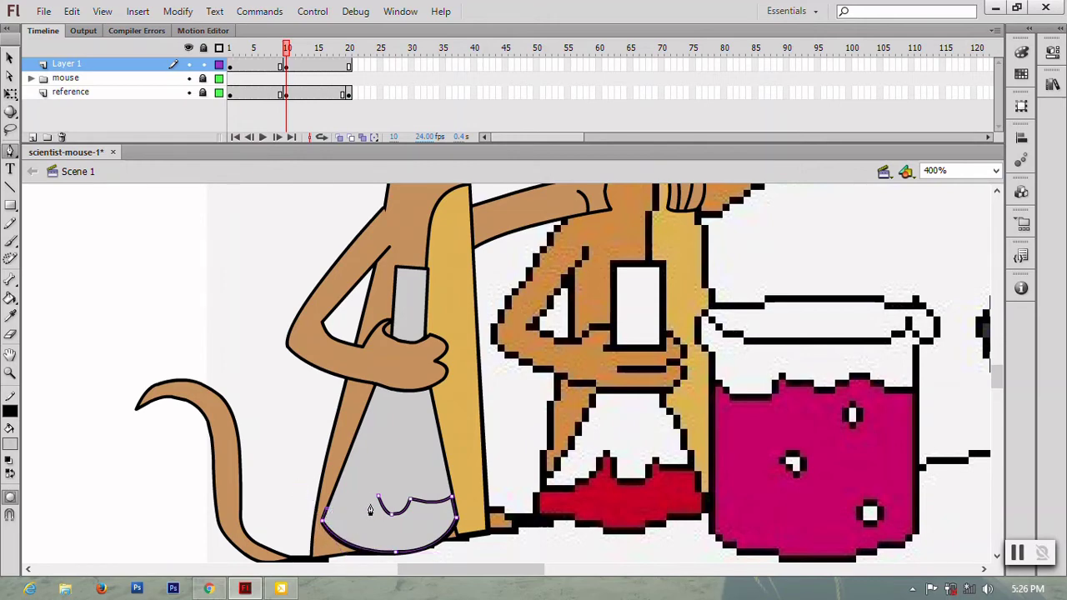
pyautogui.click(378, 500)
pyautogui.press('v')
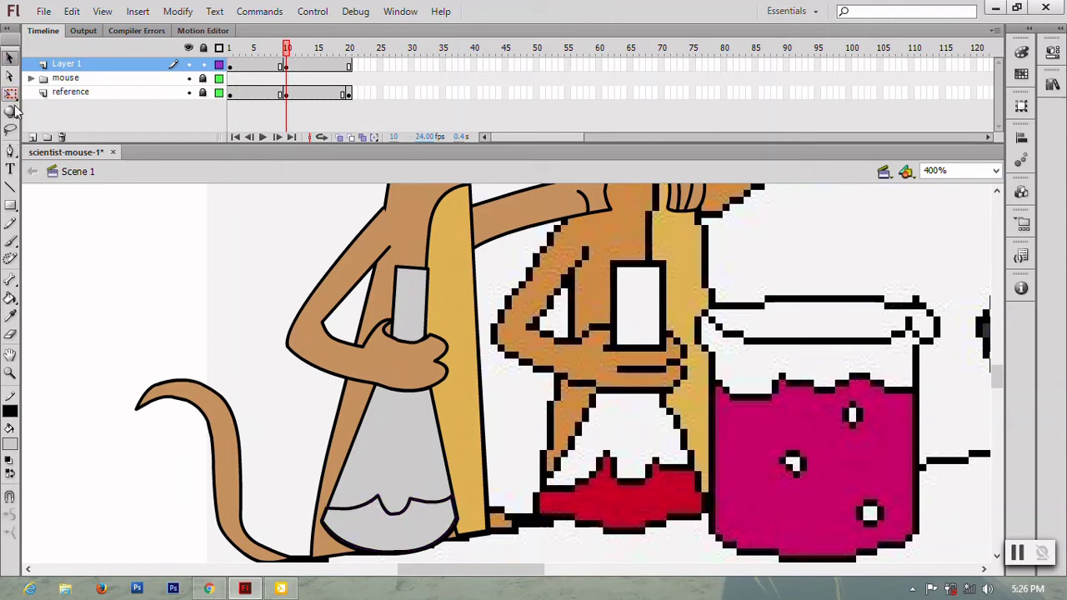
# Fill the liquid red and pull its top-left corner up and left.
pyautogui.click(396, 521)
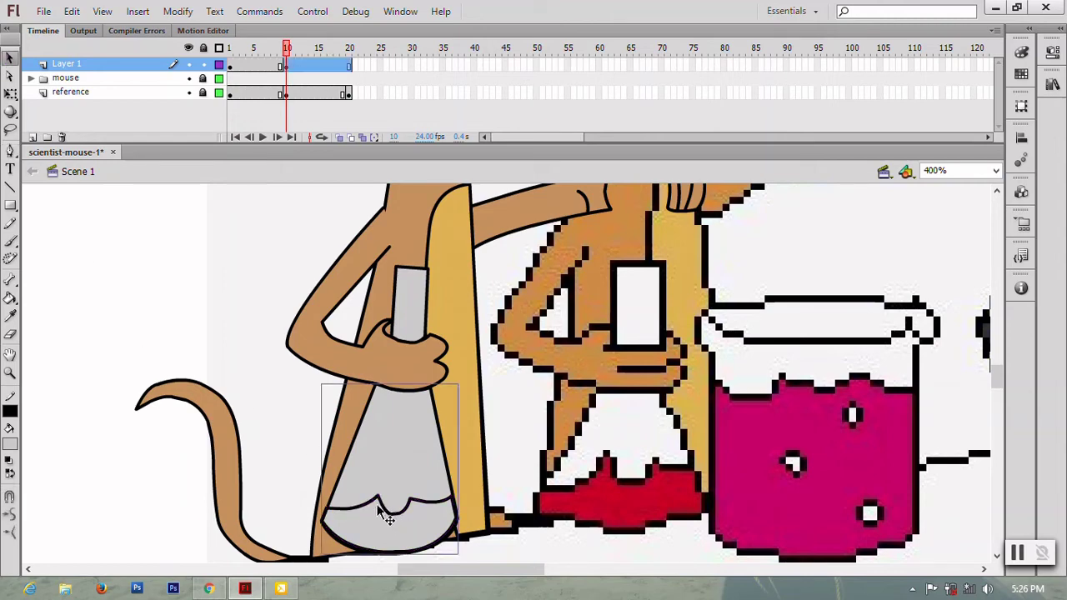
pyautogui.click(14, 445)
pyautogui.click(23, 354)
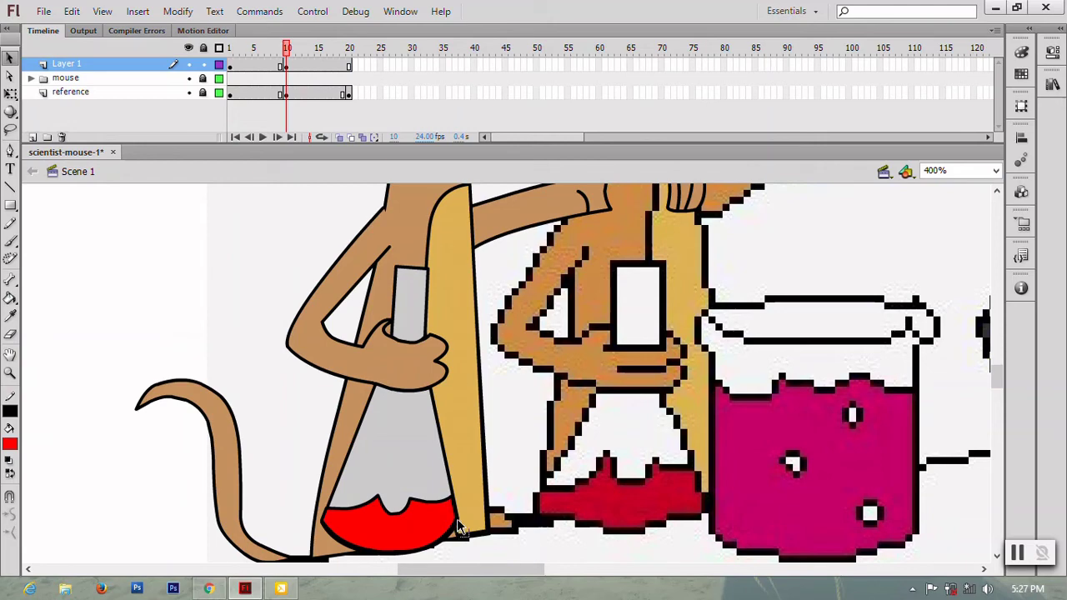
pyautogui.click(410, 512)
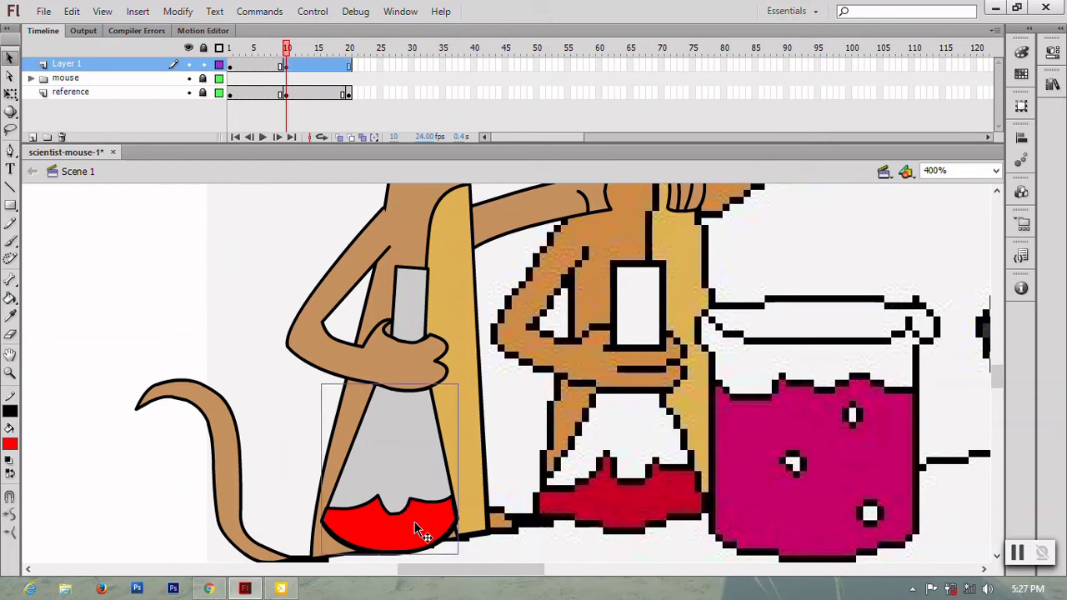
pyautogui.hotkey('ctrl', '=')
pyautogui.click(416, 474)
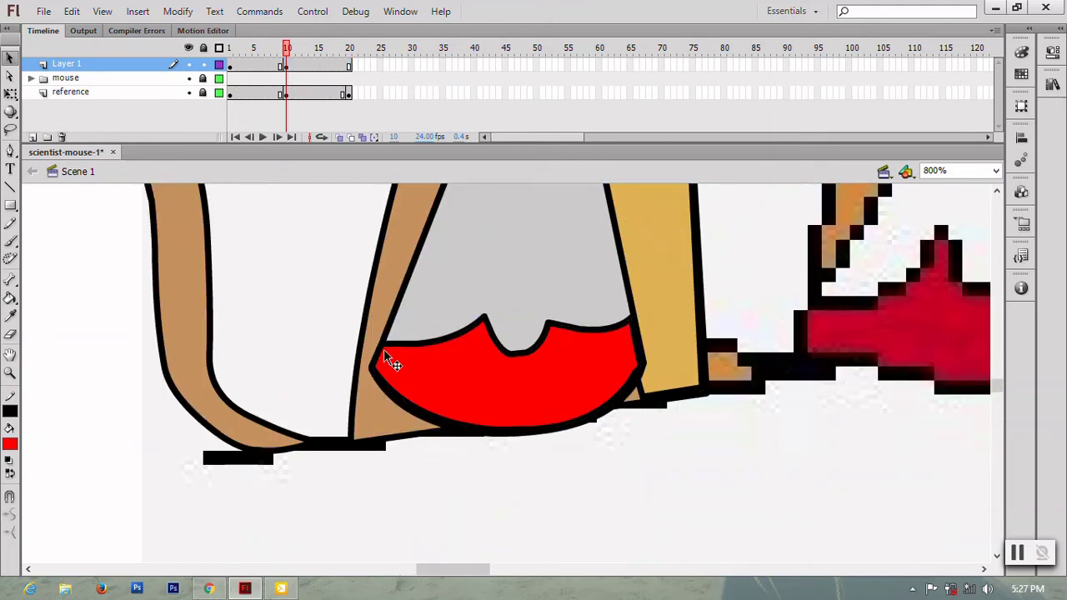
pyautogui.moveTo(383, 348); pyautogui.dragTo(377, 343)
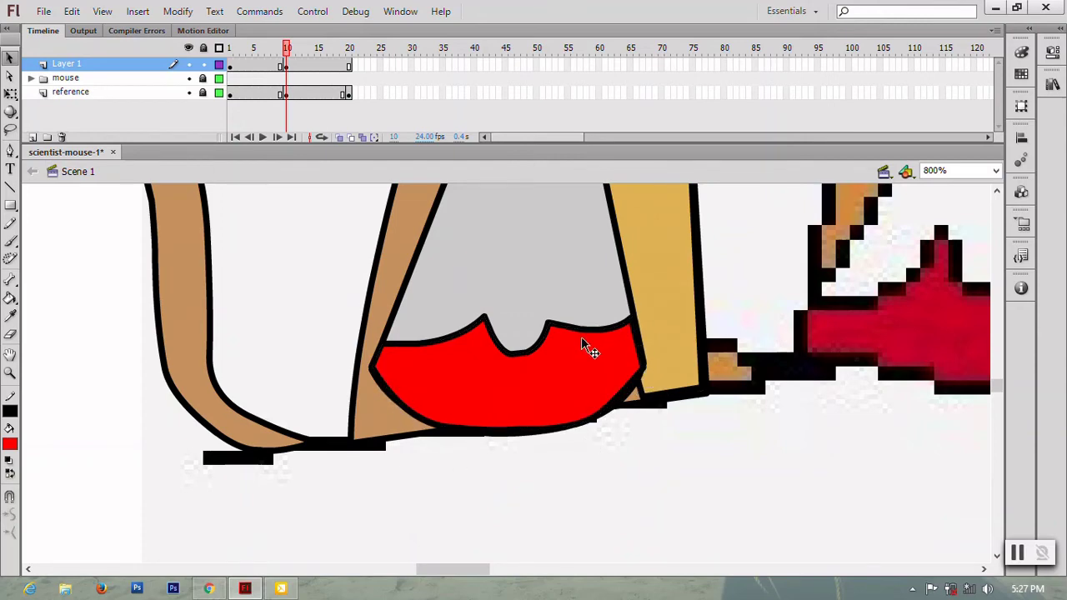
pyautogui.hotkey('ctrl', '-')
pyautogui.hotkey('ctrl', '-')
pyautogui.scroll(2, 553, 392)
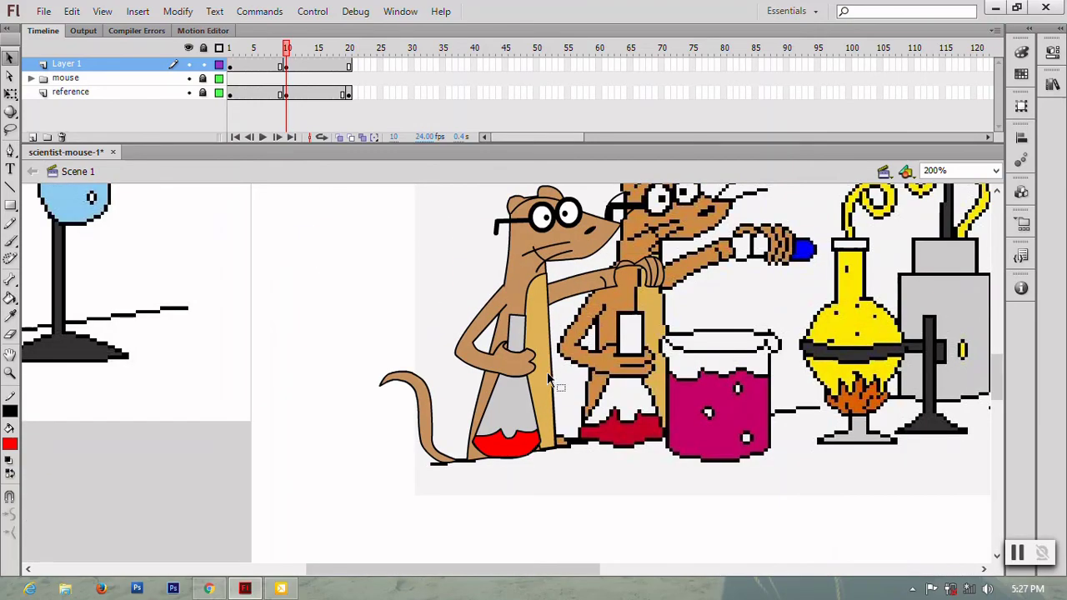
# Pen-trace a rounded shape over the mouse's fist and select it for a #CCCCCC fill.
pyautogui.scroll(2, 601, 333)
pyautogui.hotkey('ctrl', '=')
pyautogui.hscroll(3, 609, 394)
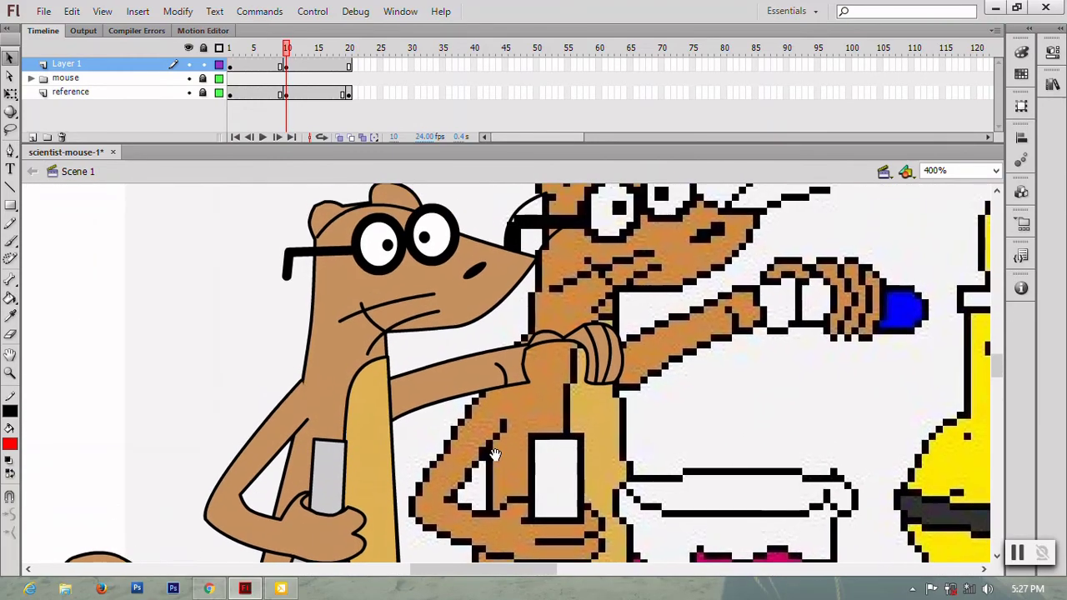
pyautogui.press('p')
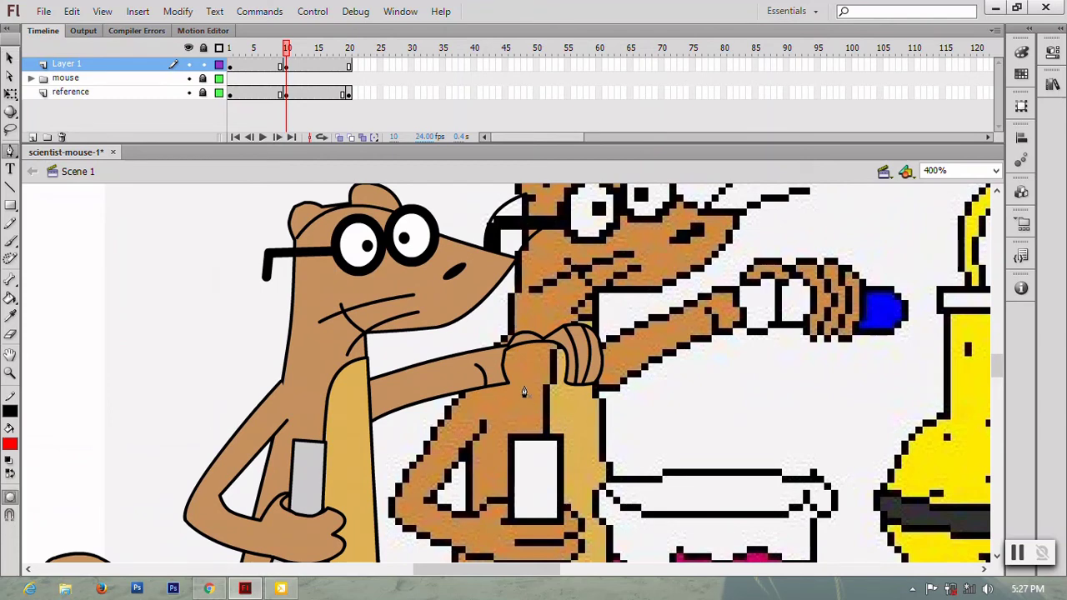
pyautogui.moveTo(507, 349); pyautogui.dragTo(526, 310)
pyautogui.moveTo(565, 351); pyautogui.dragTo(593, 368)
pyautogui.moveTo(548, 387); pyautogui.dragTo(537, 384)
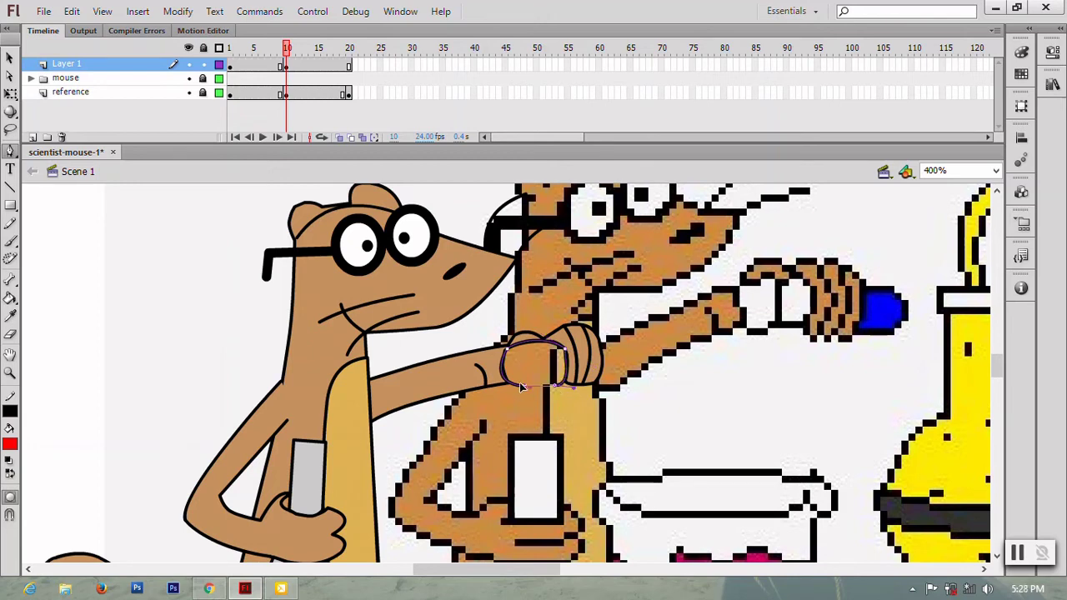
pyautogui.click(487, 387)
pyautogui.press('v')
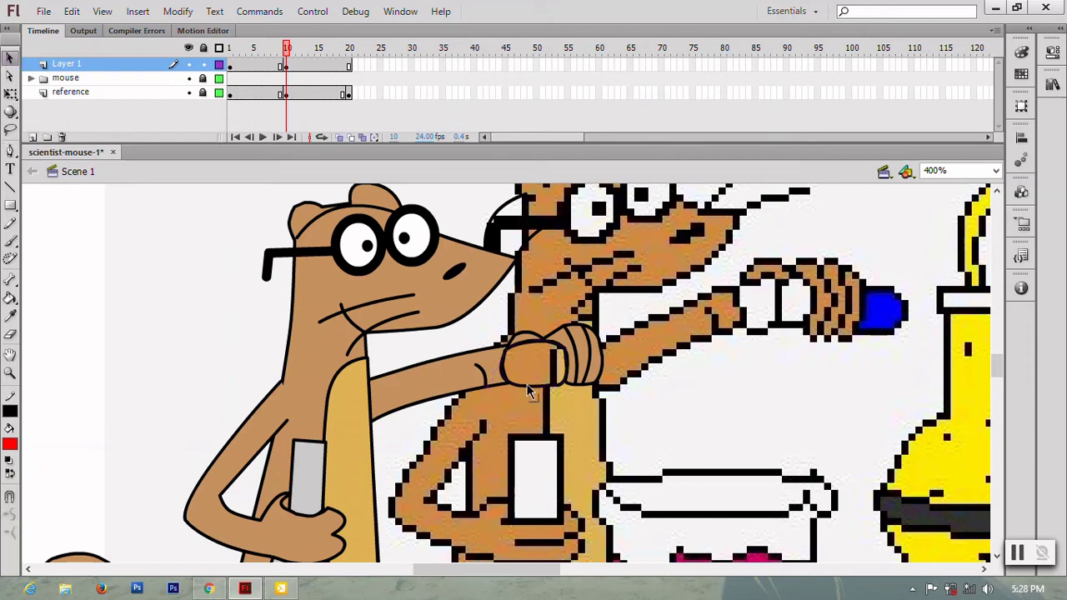
pyautogui.click(522, 387)
pyautogui.click(10, 410)
# Fill the hand light grey and draw a dividing line across the grey glove.
pyautogui.click(25, 330)
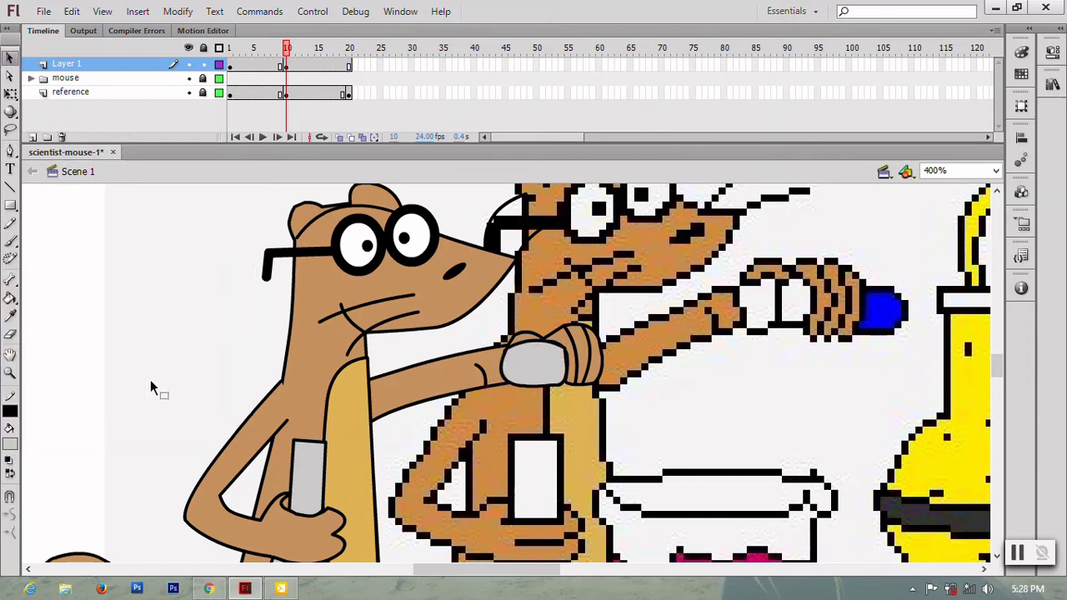
pyautogui.hotkey('ctrl', '=')
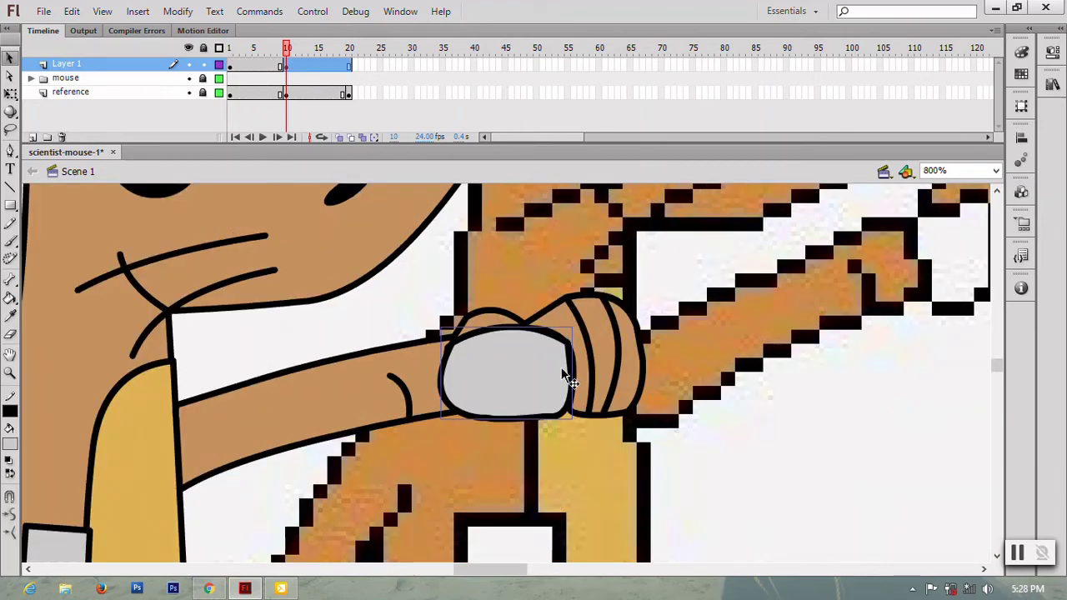
pyautogui.hotkey('ctrl', '=')
pyautogui.press('a')
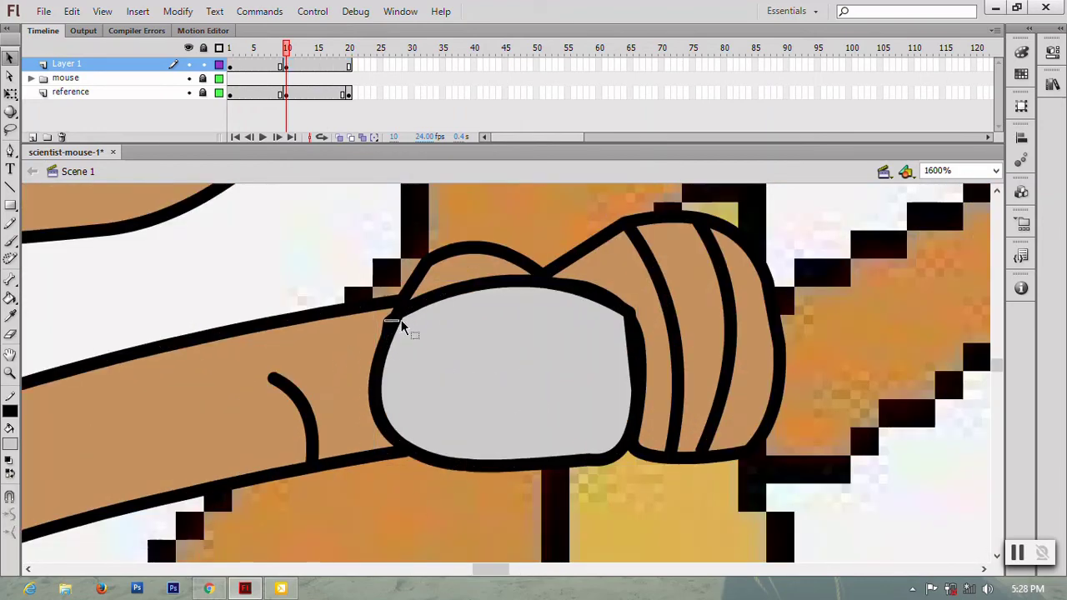
pyautogui.click(396, 324)
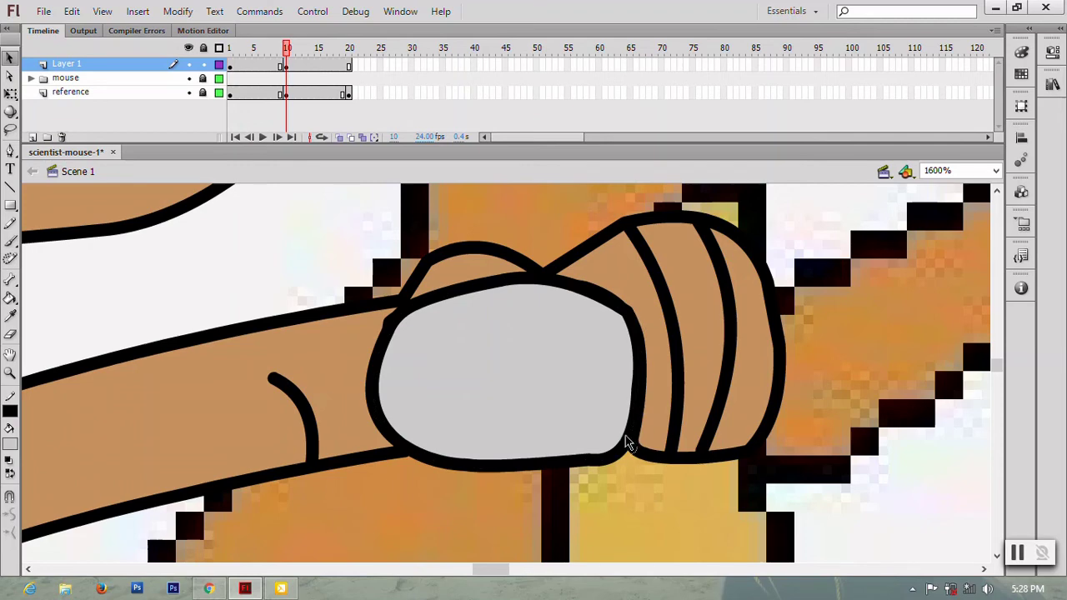
pyautogui.hotkey('ctrl', '-')
pyautogui.hotkey('ctrl', '-')
pyautogui.press('n')
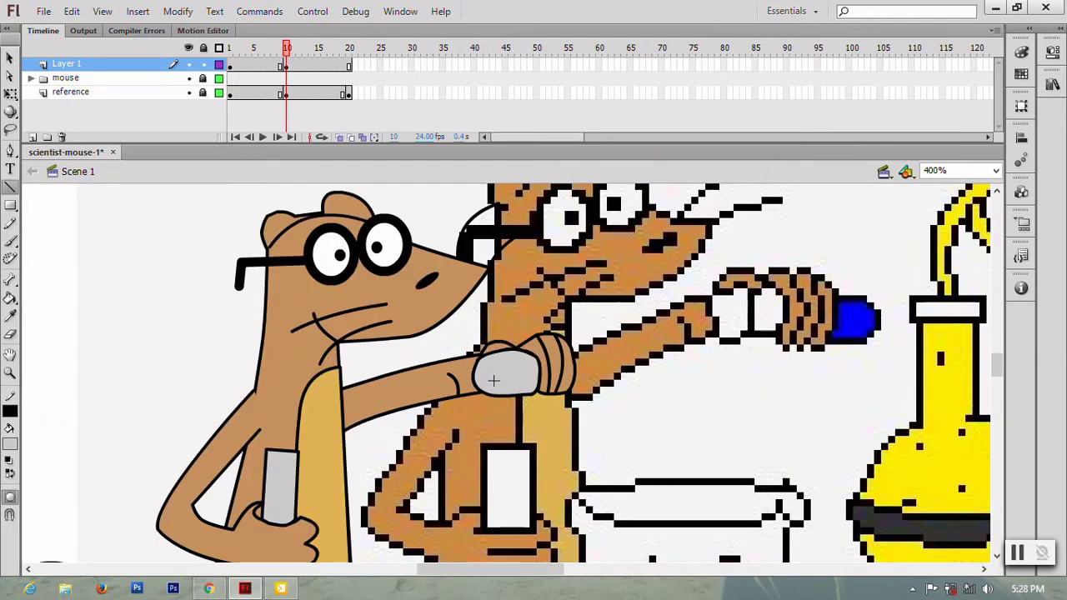
pyautogui.moveTo(510, 349); pyautogui.dragTo(505, 399)
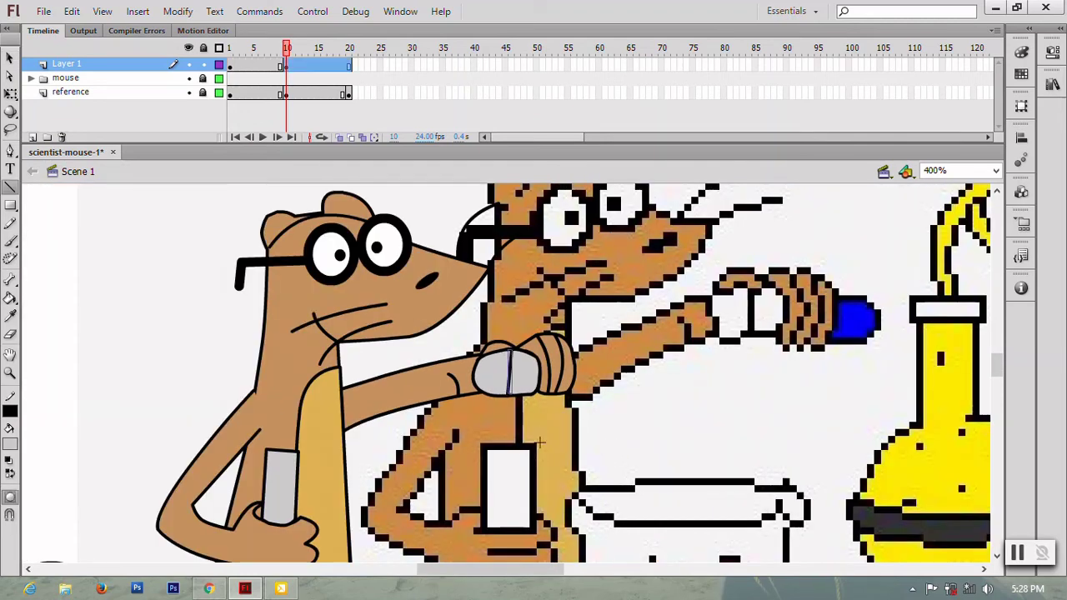
# Trace a closed Pen shape beside the fist and fill it blue as a test tube.
pyautogui.press('p')
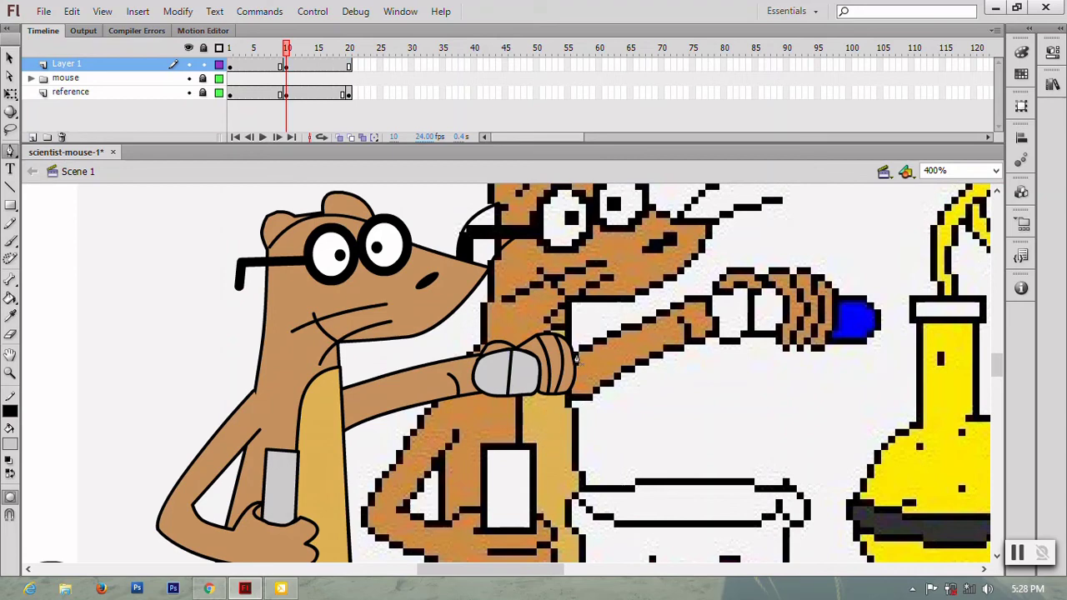
pyautogui.moveTo(612, 370); pyautogui.dragTo(627, 399)
pyautogui.hotkey('ctrl', '=')
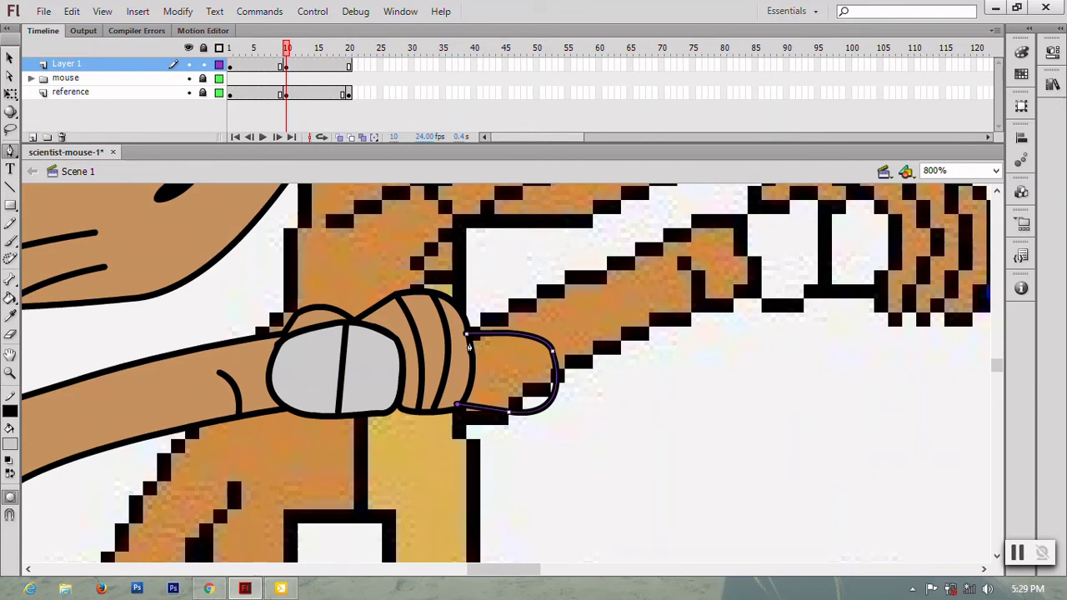
pyautogui.moveTo(468, 340); pyautogui.dragTo(481, 385)
pyautogui.press('v')
pyautogui.click(469, 413)
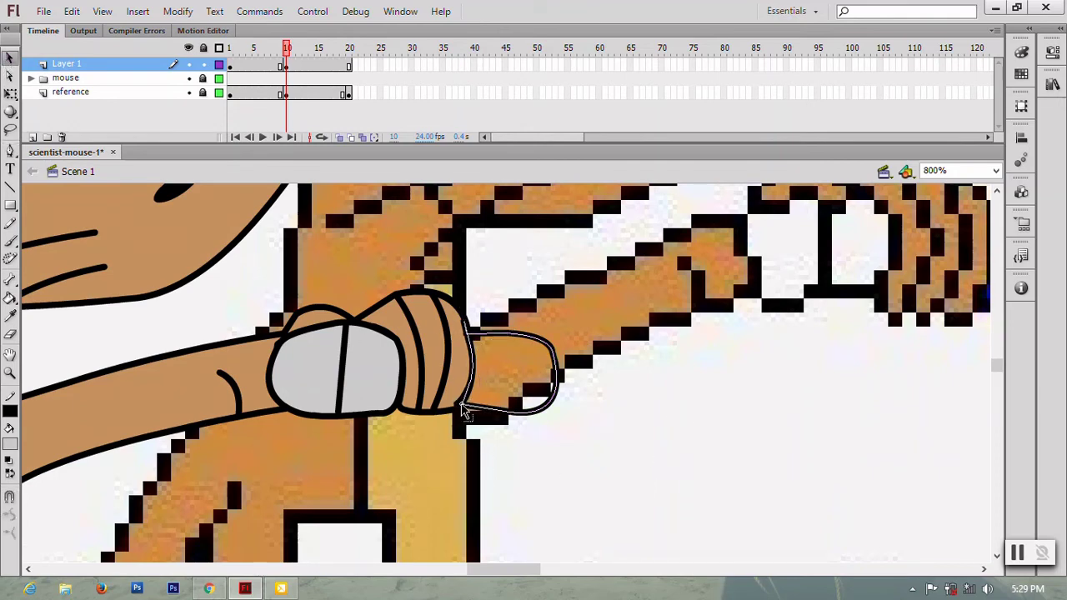
pyautogui.click(469, 411)
pyautogui.click(10, 445)
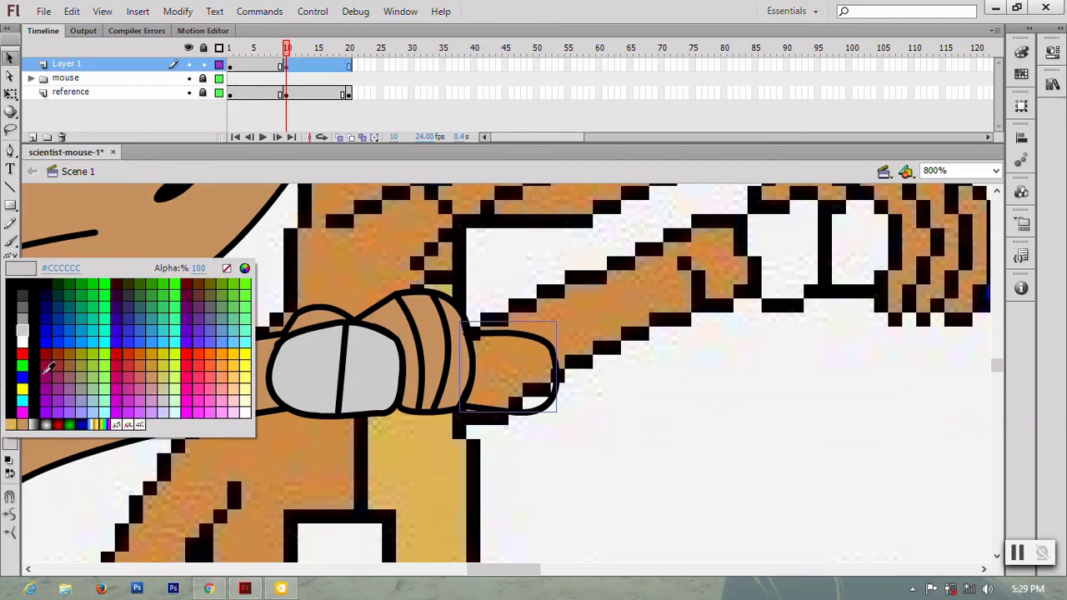
pyautogui.click(42, 363)
# Zoom out, return to frame 1 and play the animation as a preview.
pyautogui.hotkey('ctrl', '-')
pyautogui.hotkey('ctrl', '-')
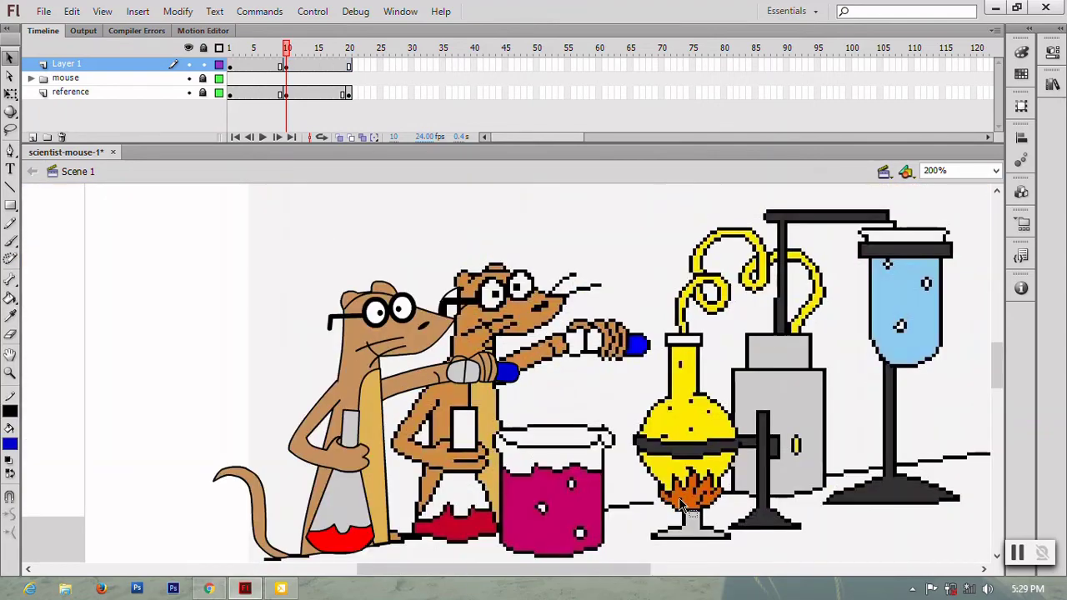
pyautogui.click(235, 49)
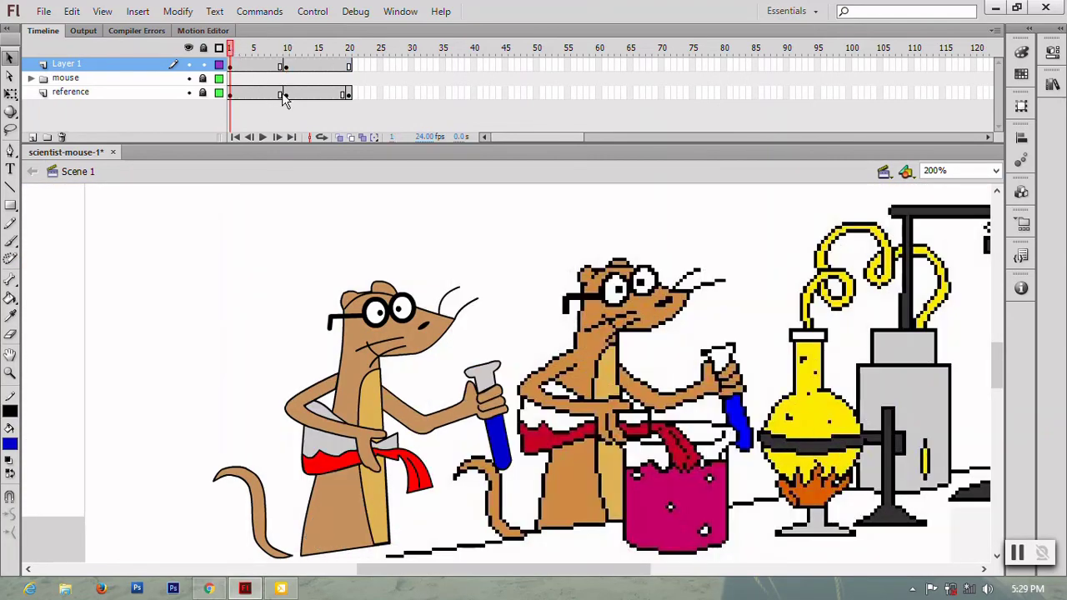
pyautogui.press('Return')
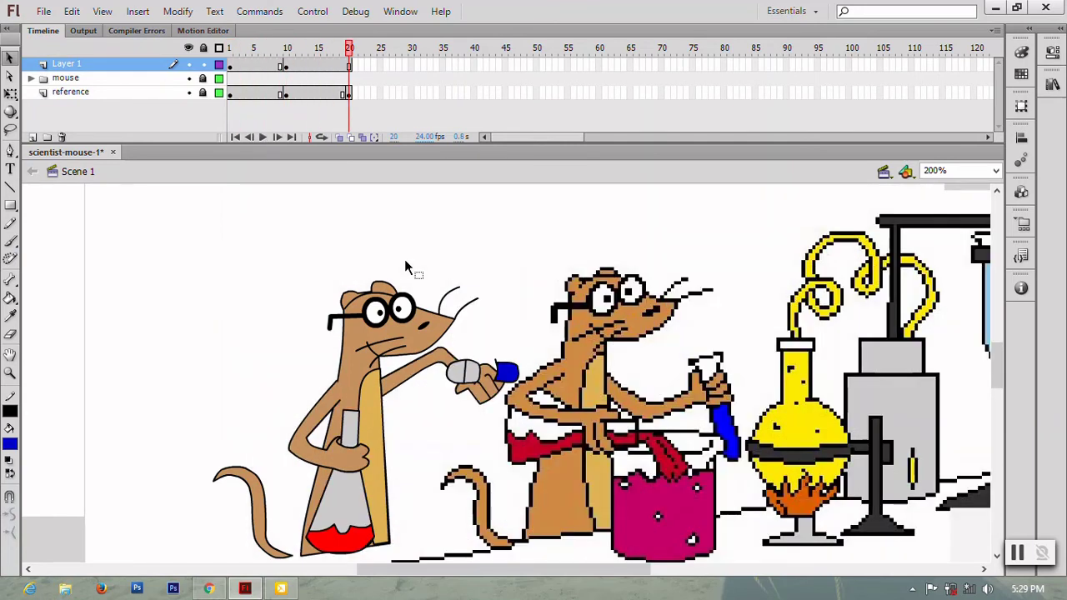
# On the frame 20 keyframe, delete the test tube from the mouse's raised hand.
pyautogui.click(351, 67)
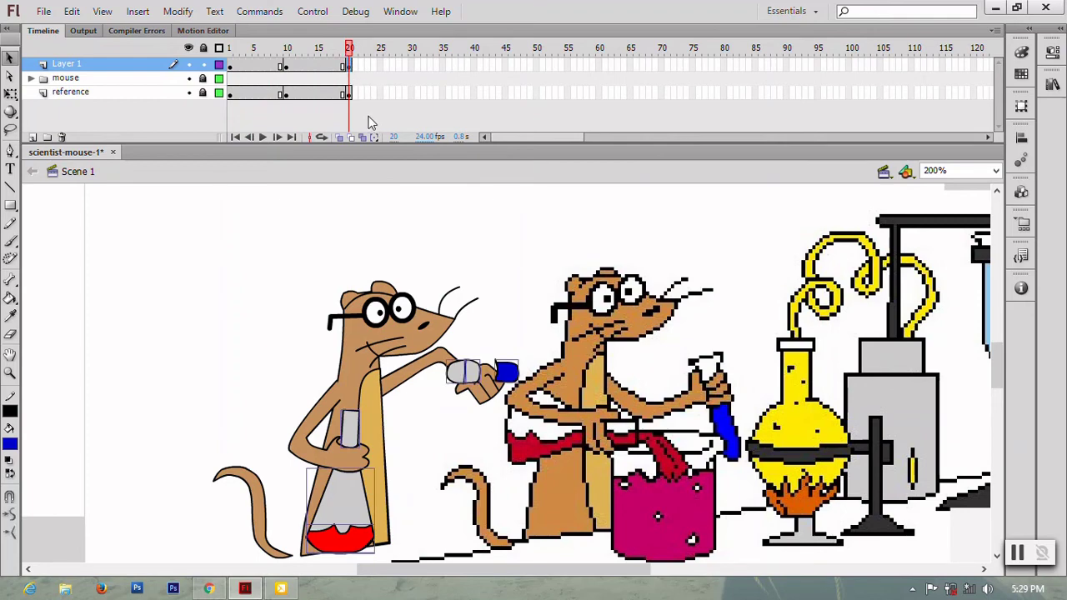
pyautogui.hotkey('ctrl', '-')
pyautogui.hotkey('ctrl', '-')
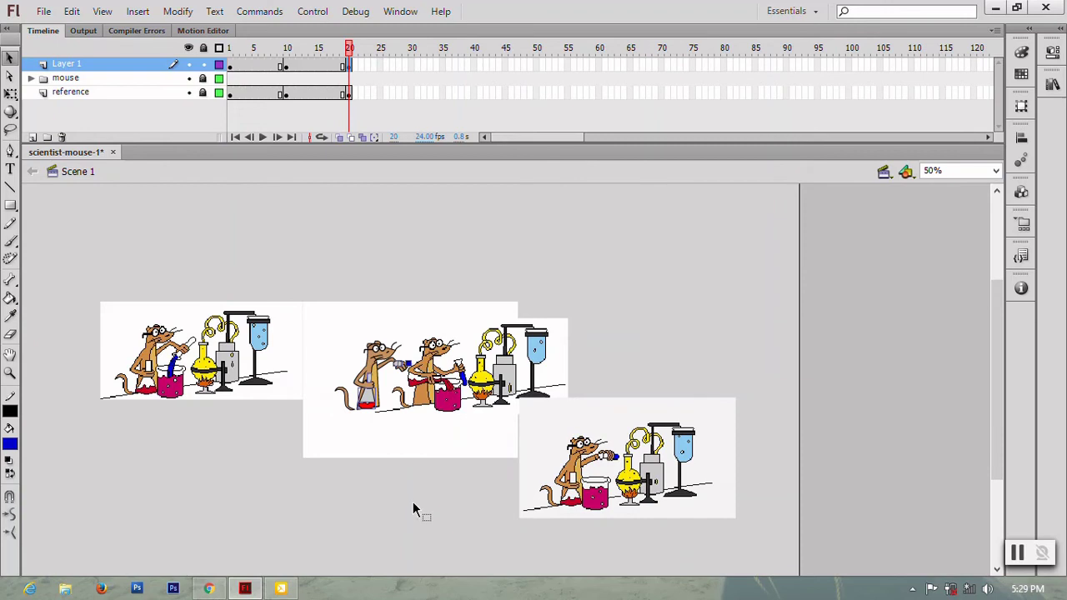
pyautogui.hotkey('ctrl', '=')
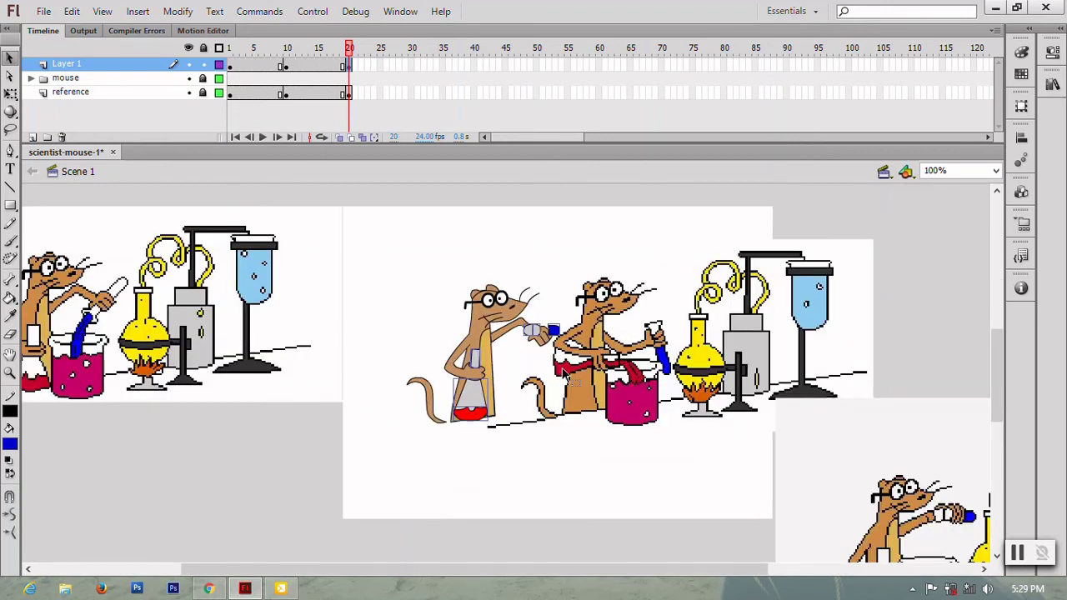
pyautogui.click(552, 380)
pyautogui.press('Delete')
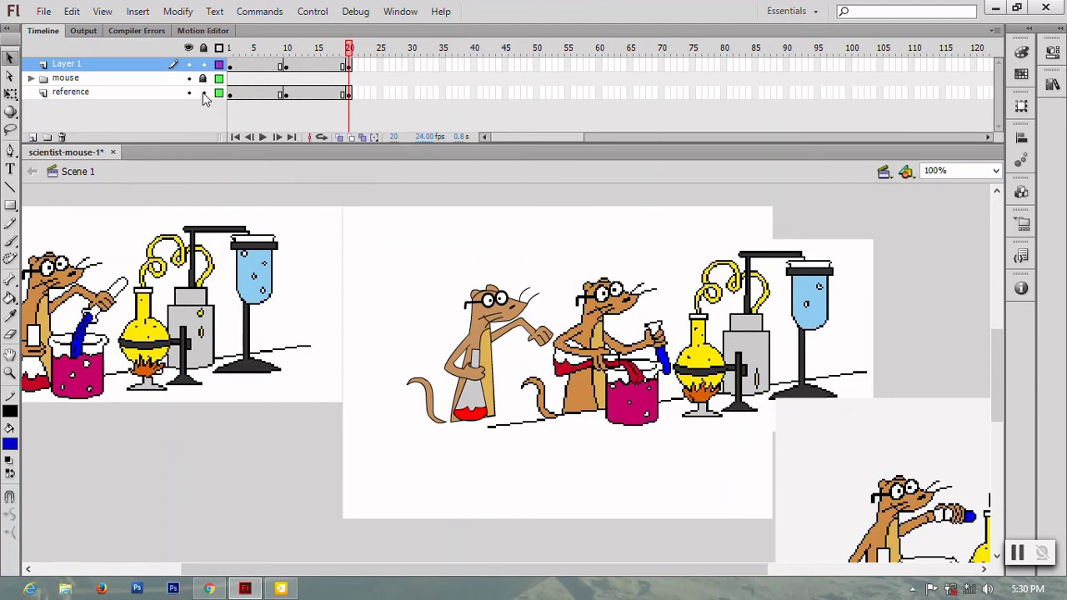
# Bring the frame-20 lab reference to the front, aligned under the traced mouse, viewed at 400%.
pyautogui.moveTo(197, 315); pyautogui.dragTo(791, 263)
pyautogui.rightClick(790, 263)
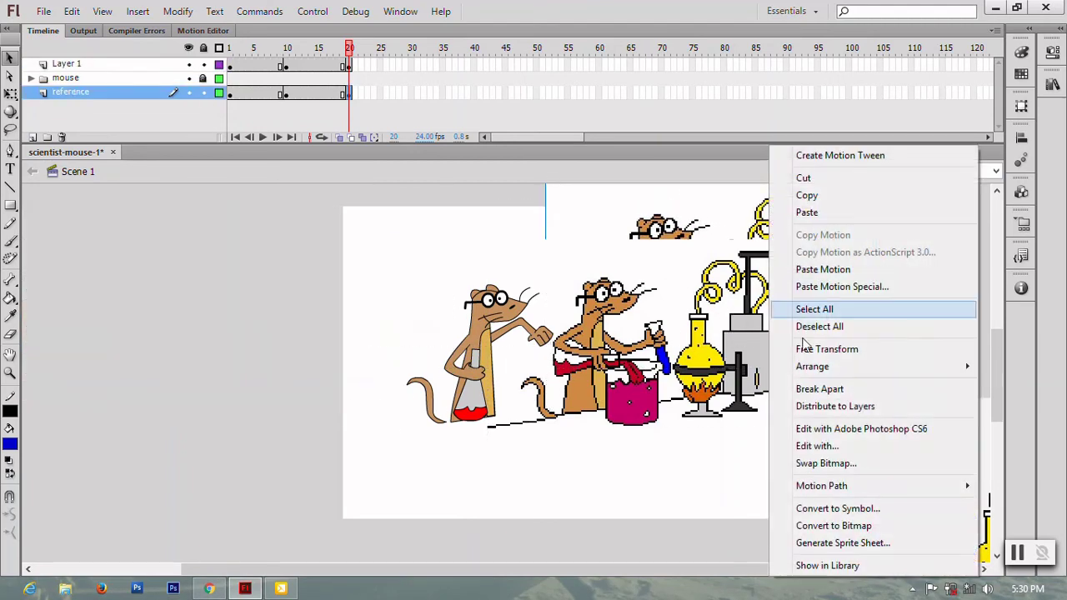
pyautogui.click(738, 367)
pyautogui.moveTo(634, 355)
pyautogui.mouseDown()
pyautogui.moveTo(592, 359)
pyautogui.moveTo(590, 348)
pyautogui.mouseUp()
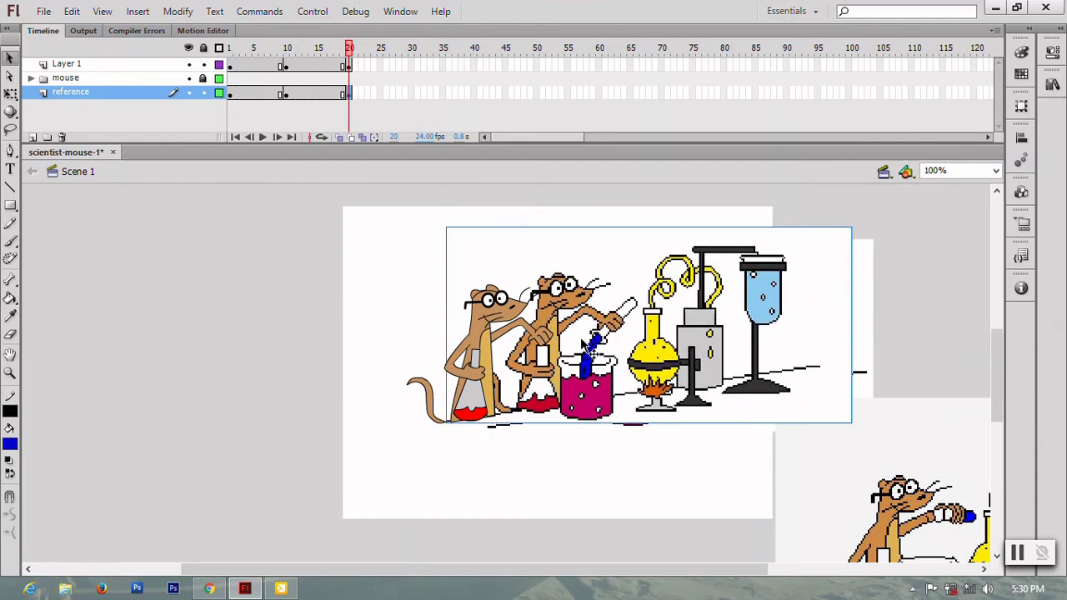
pyautogui.click(353, 72)
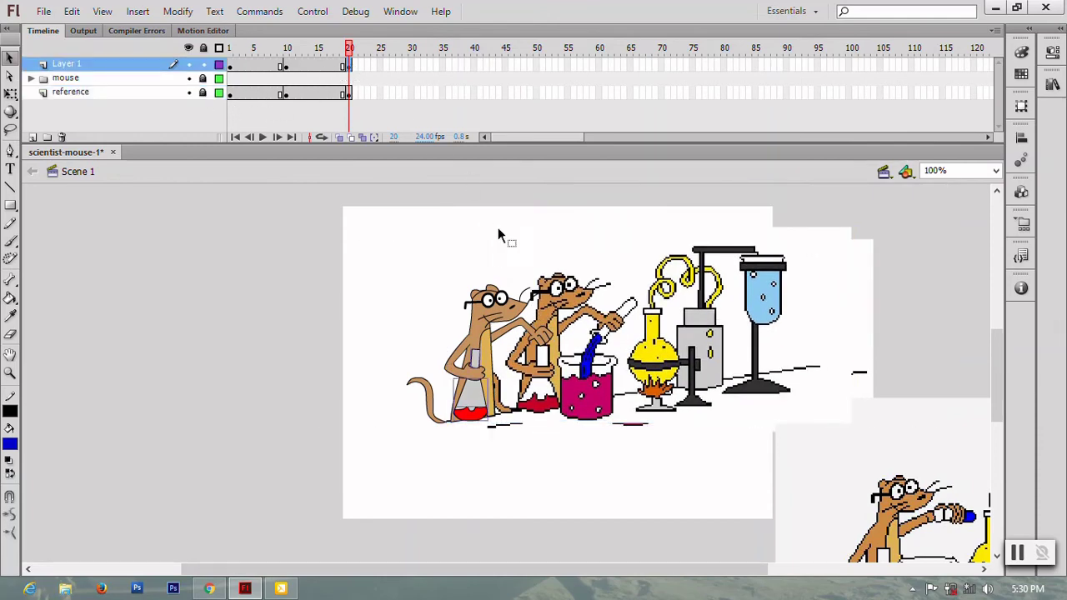
pyautogui.hotkey('ctrl', '=')
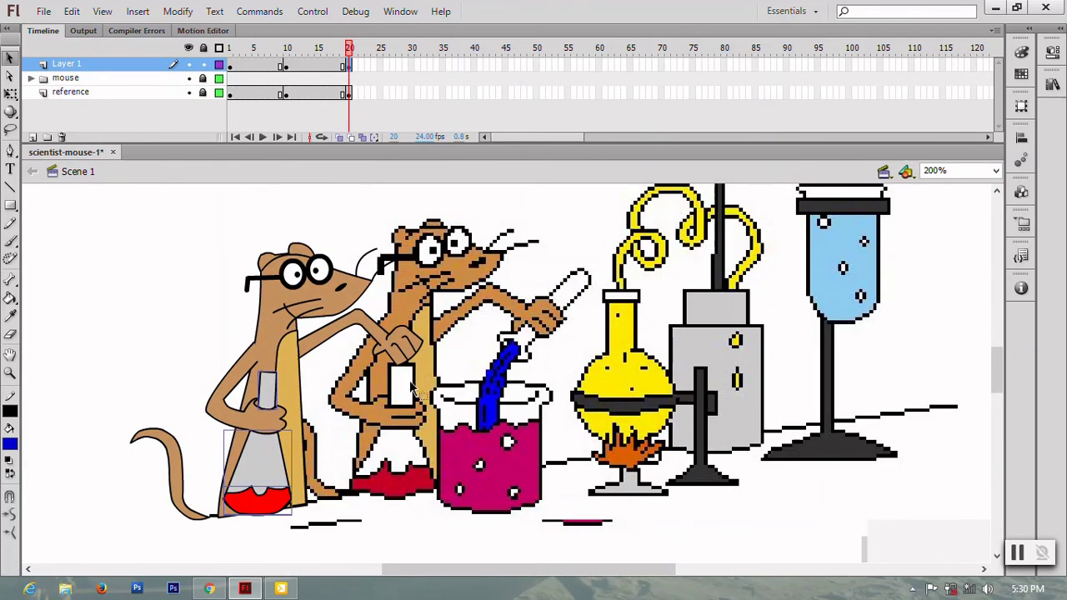
pyautogui.hotkey('ctrl', '=')
pyautogui.moveTo(951, 480); pyautogui.dragTo(573, 479)
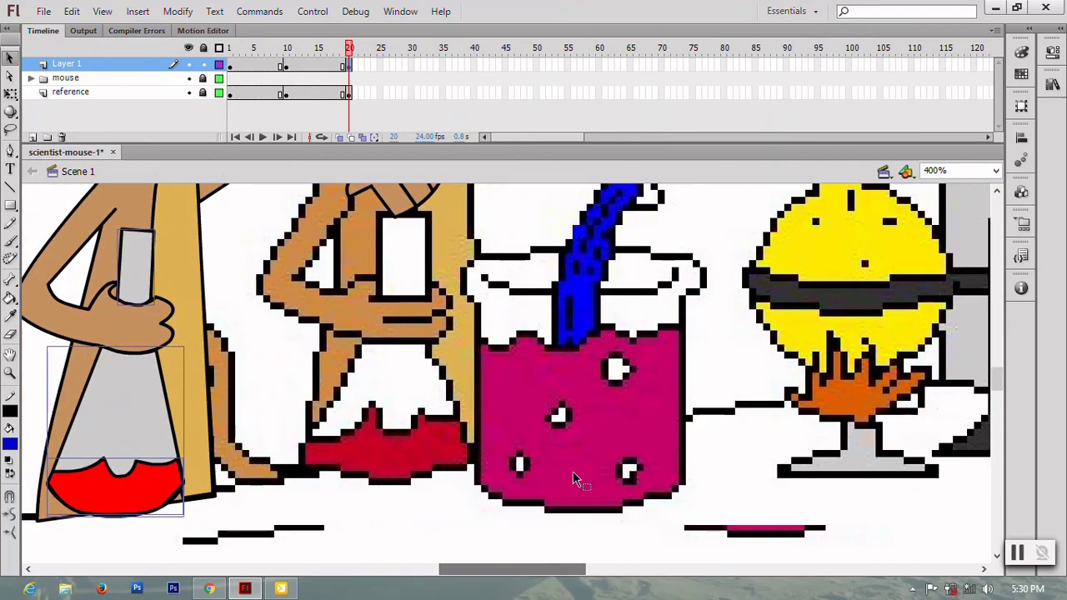
pyautogui.scroll(3, 574, 470)
# Pen-trace the tube from its rounded top down its far side past the fist.
pyautogui.scroll(-1, 372, 417)
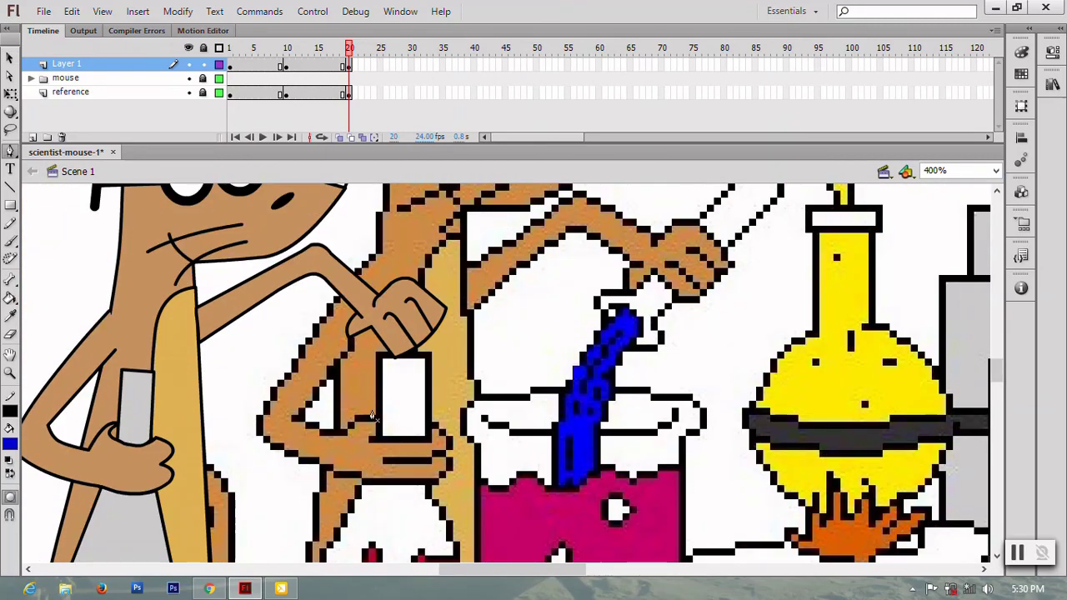
pyautogui.scroll(1, 372, 381)
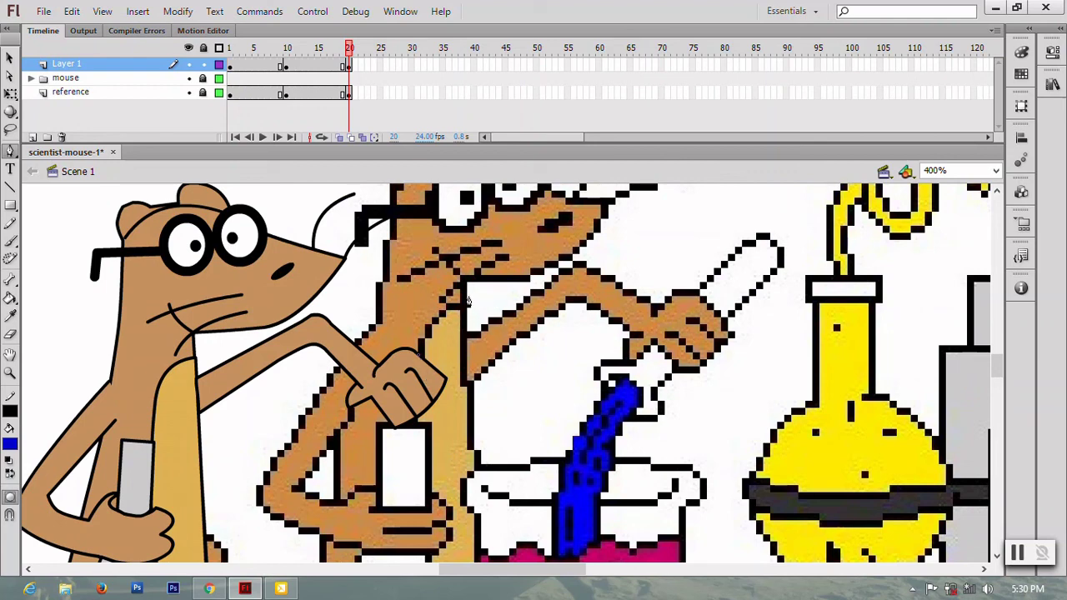
pyautogui.click(468, 297)
pyautogui.moveTo(494, 307); pyautogui.dragTo(491, 325)
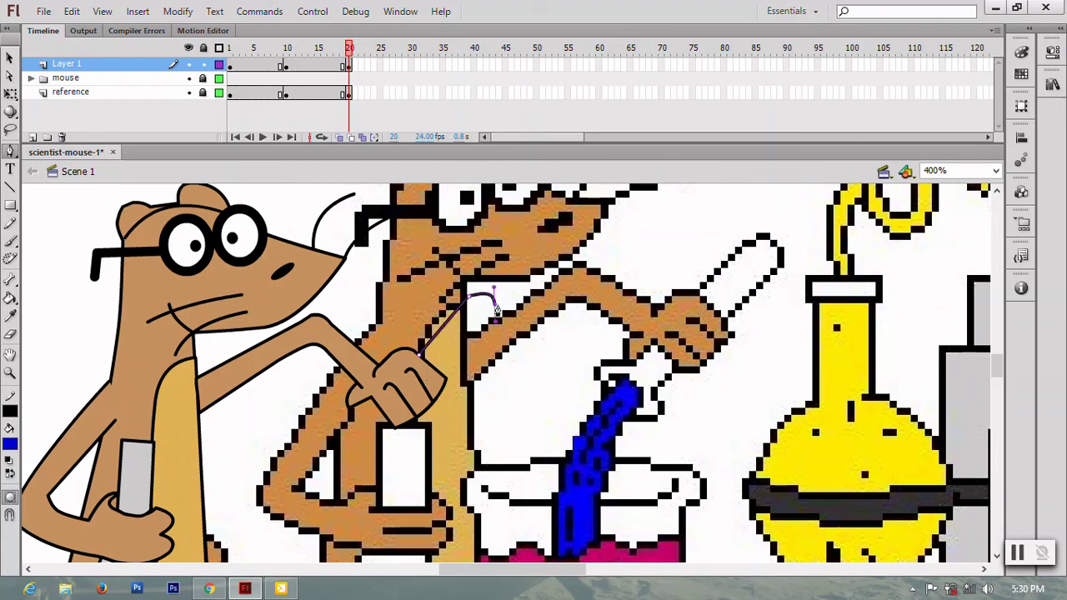
pyautogui.click(444, 379)
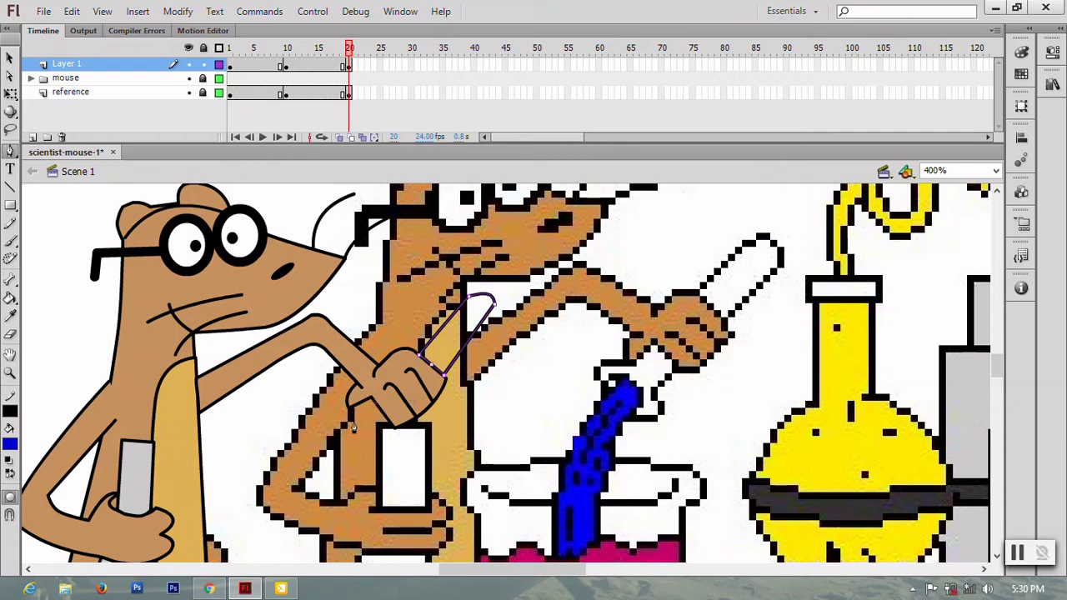
pyautogui.click(355, 417)
pyautogui.click(320, 419)
# Complete the tube outline's lower end, correcting a misplaced point, and finish it as a shape.
pyautogui.click(335, 432)
pyautogui.click(386, 491)
pyautogui.hotkey('ctrl', 'z')
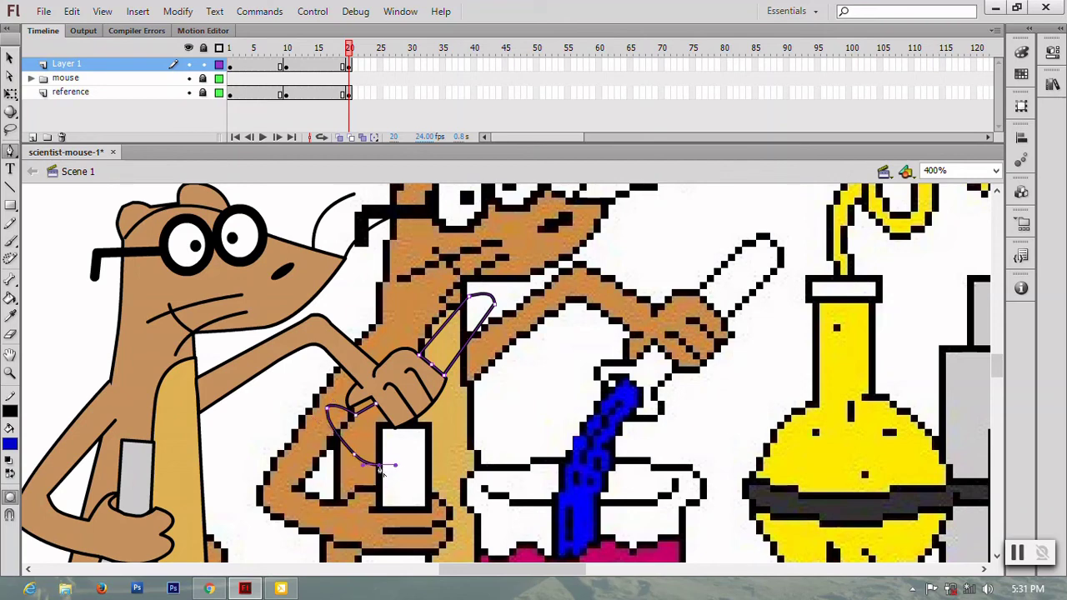
pyautogui.click(379, 466)
pyautogui.scroll(-2, 386, 411)
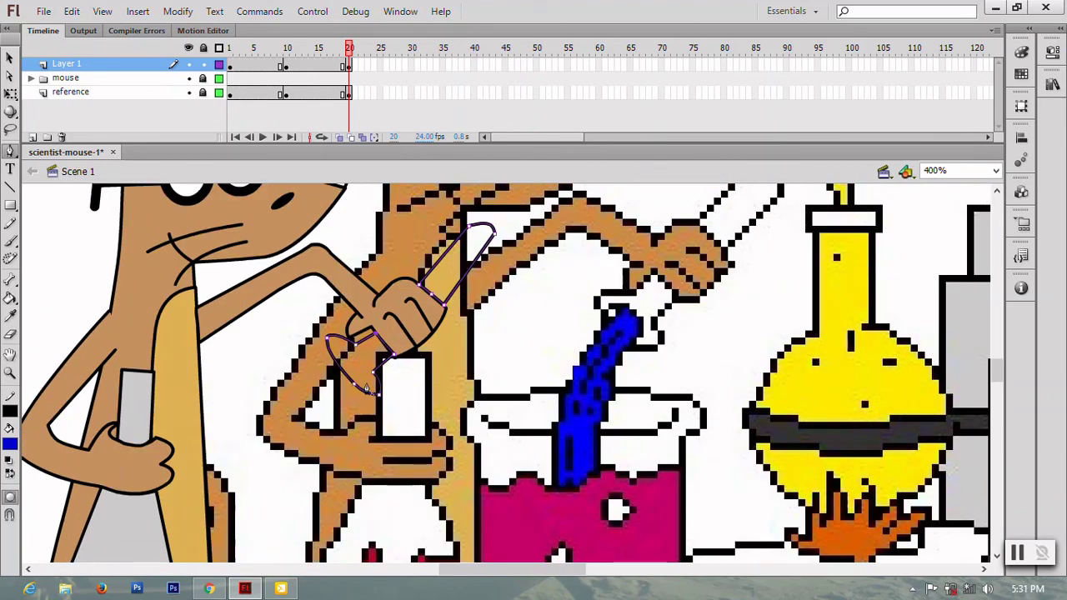
pyautogui.click(10, 56)
pyautogui.click(480, 262)
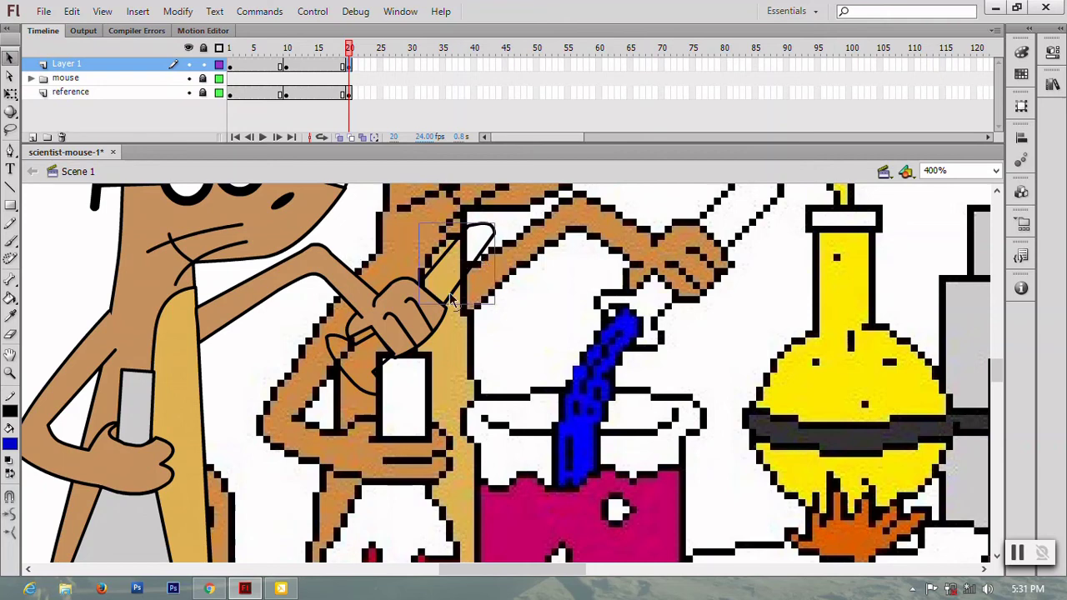
# Fill both tube pieces light grey.
pyautogui.keyDown('shift'); pyautogui.click(353, 373); pyautogui.keyUp('shift')
pyautogui.click(10, 444)
pyautogui.click(12, 330)
pyautogui.click(432, 449)
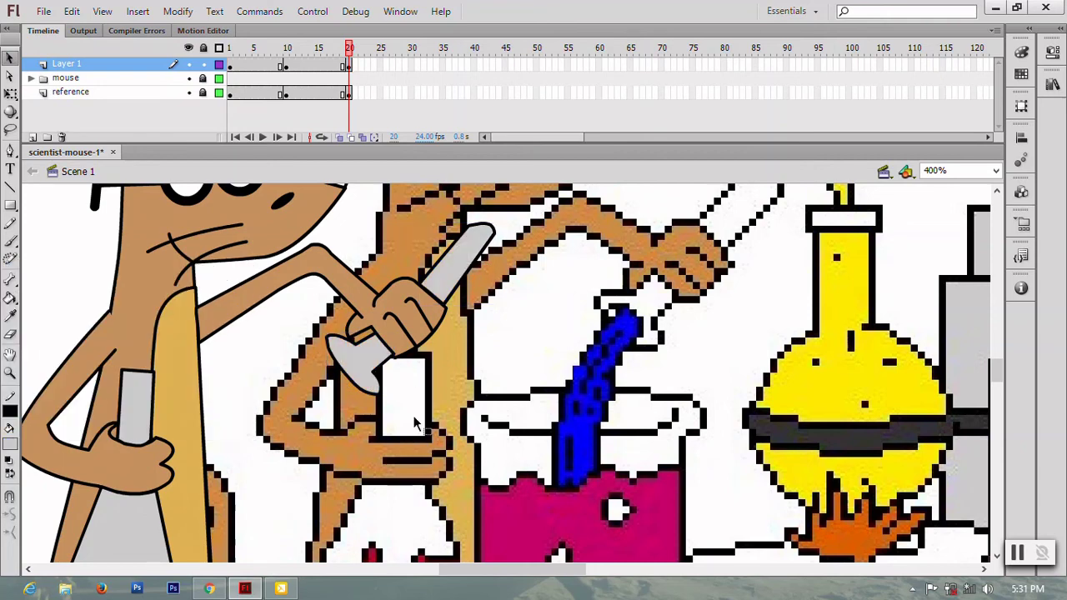
# Send the lower and upper grey tube pieces behind the fingers.
pyautogui.click(390, 360)
pyautogui.hotkey('ctrl', 'Down')
pyautogui.click(425, 298)
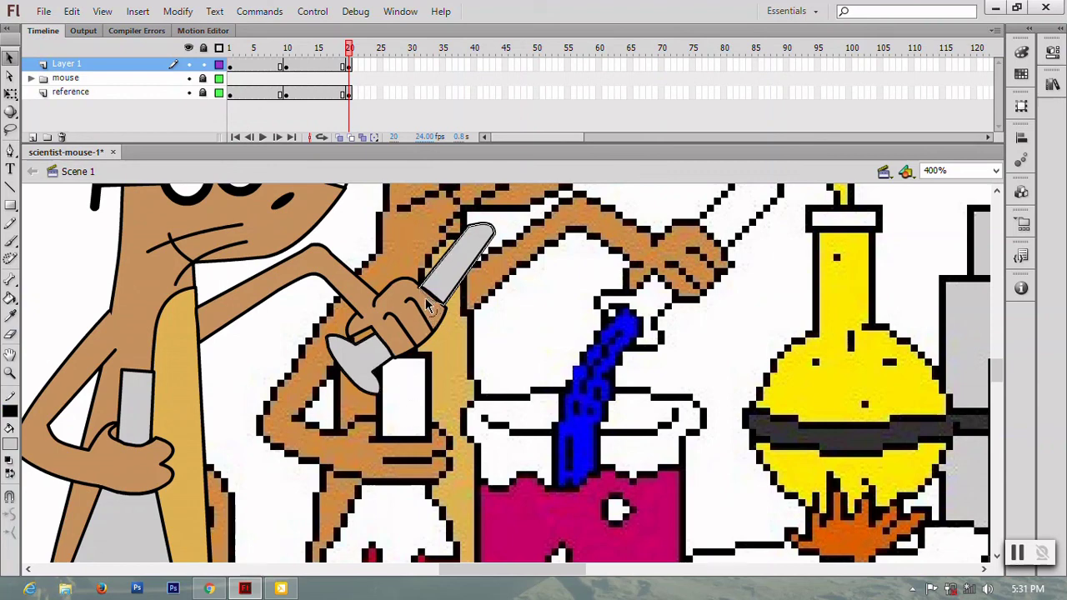
pyautogui.hotkey('ctrl', 'Down')
# Round off the grey tube's tip, then zoom out to 200% to see the scene.
pyautogui.click(357, 371)
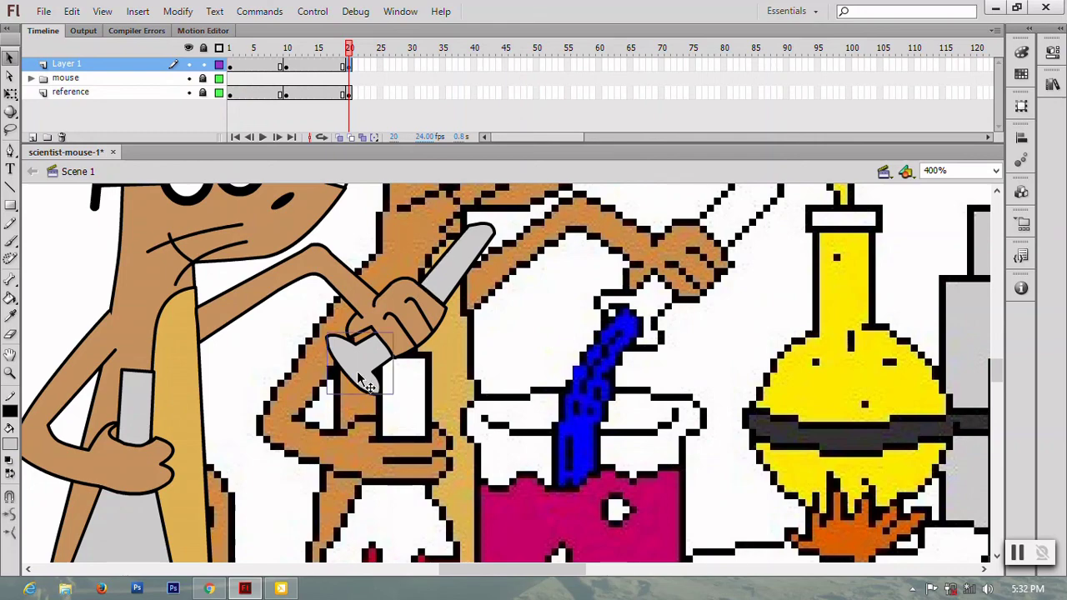
pyautogui.hotkey('ctrl', '=')
pyautogui.scroll(-2, 643, 425)
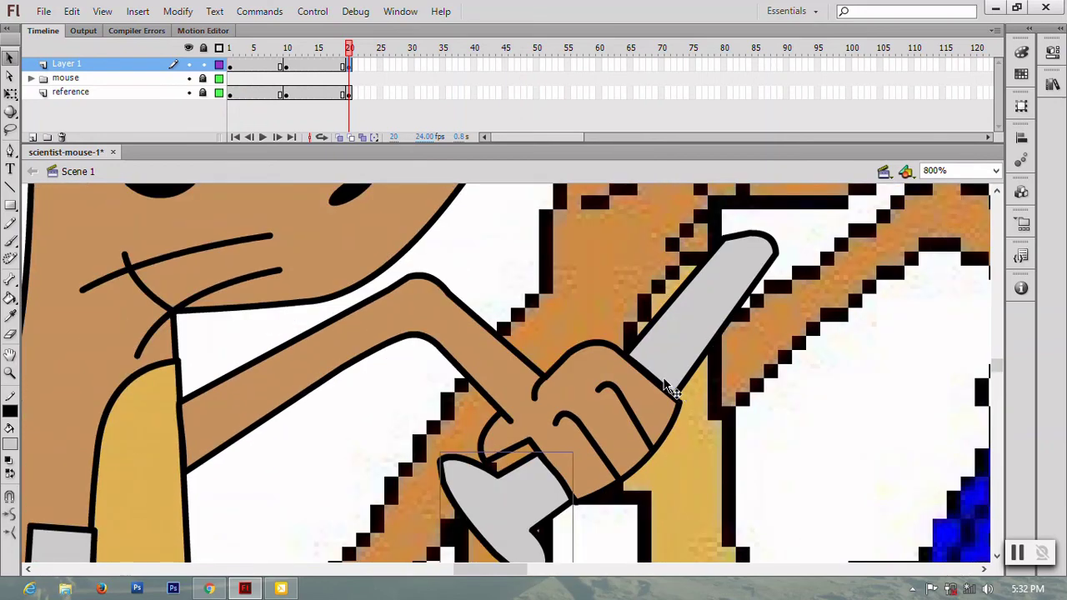
pyautogui.click(671, 382)
pyautogui.click(842, 340)
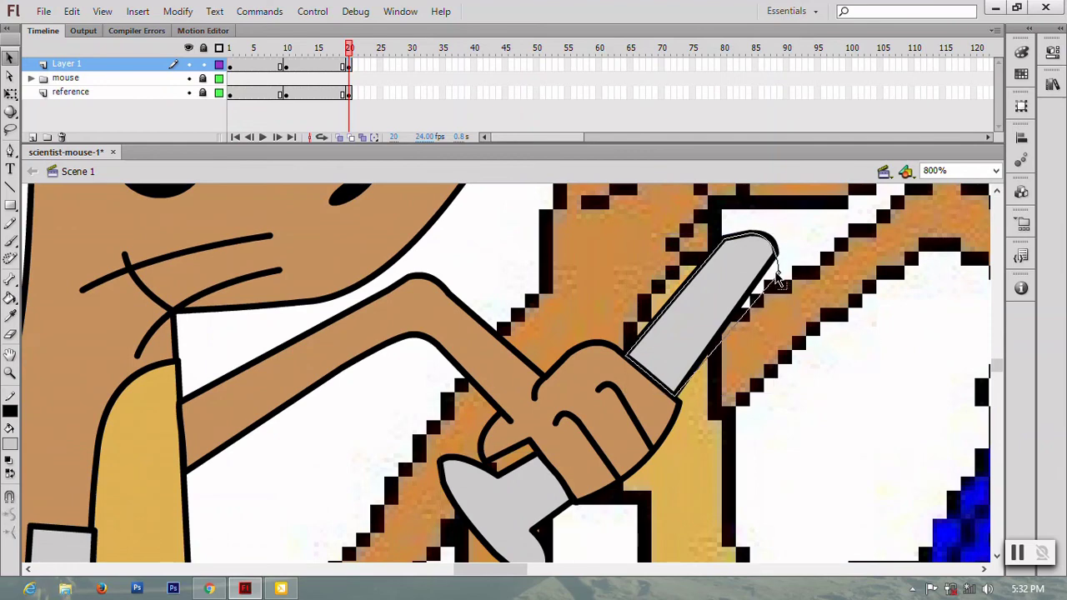
pyautogui.moveTo(775, 263); pyautogui.dragTo(734, 250)
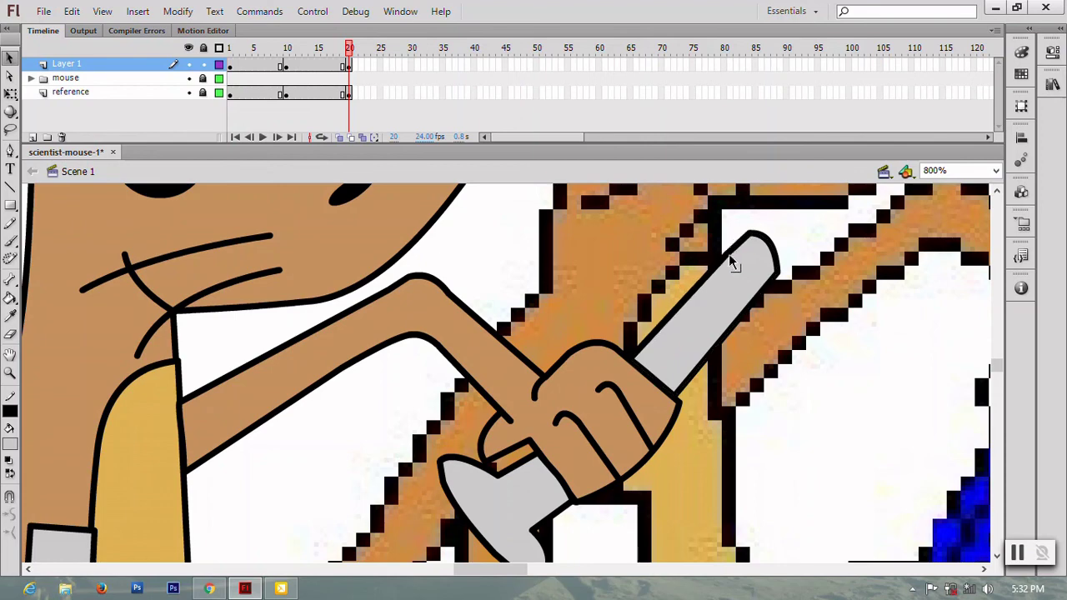
pyautogui.moveTo(743, 257); pyautogui.dragTo(767, 242)
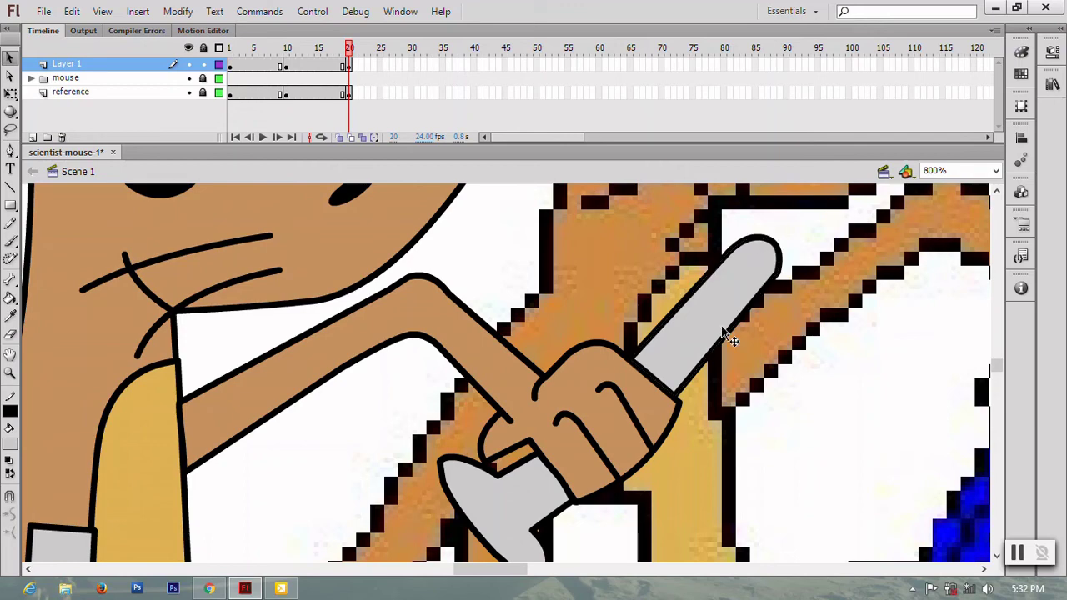
pyautogui.scroll(-2, 722, 334)
pyautogui.moveTo(572, 437); pyautogui.dragTo(567, 429)
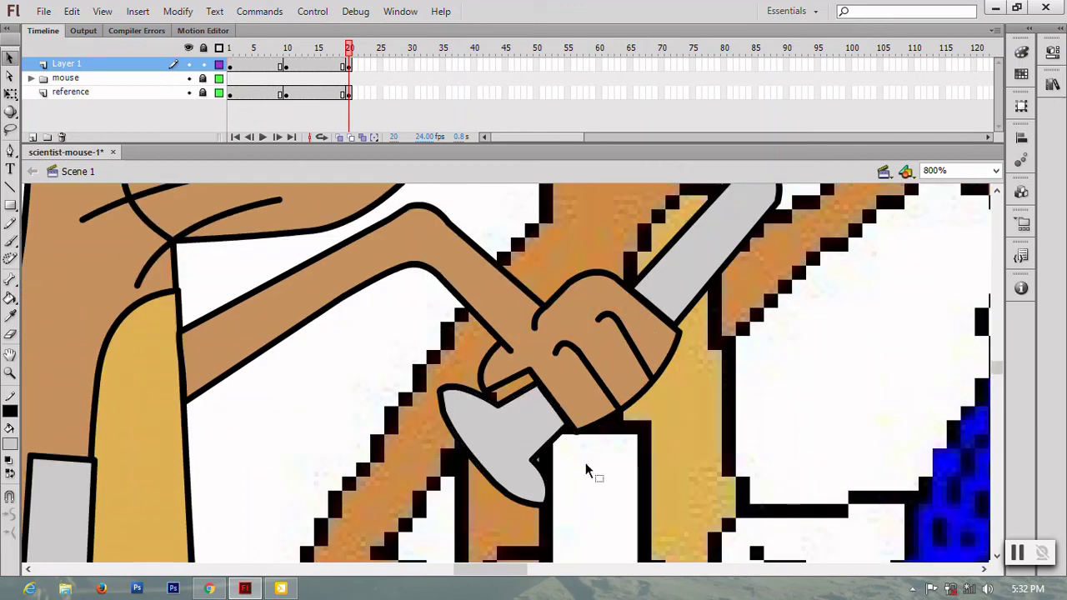
pyautogui.hotkey('ctrl', '-')
pyautogui.hotkey('ctrl', '-')
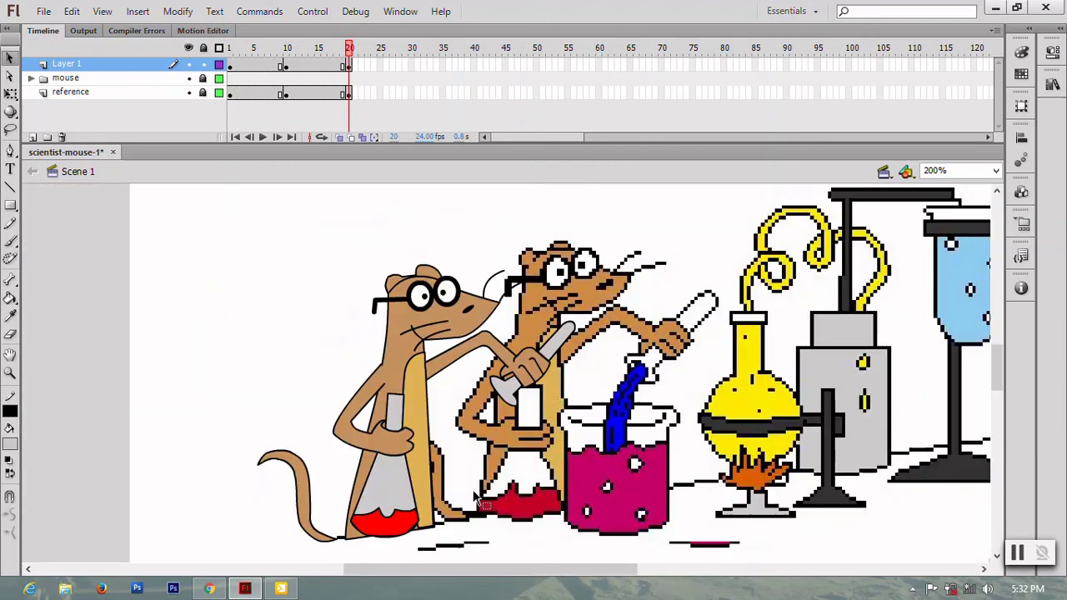
# Outline a closed Pen path for the stream running down from the tube's mouth.
pyautogui.press('p')
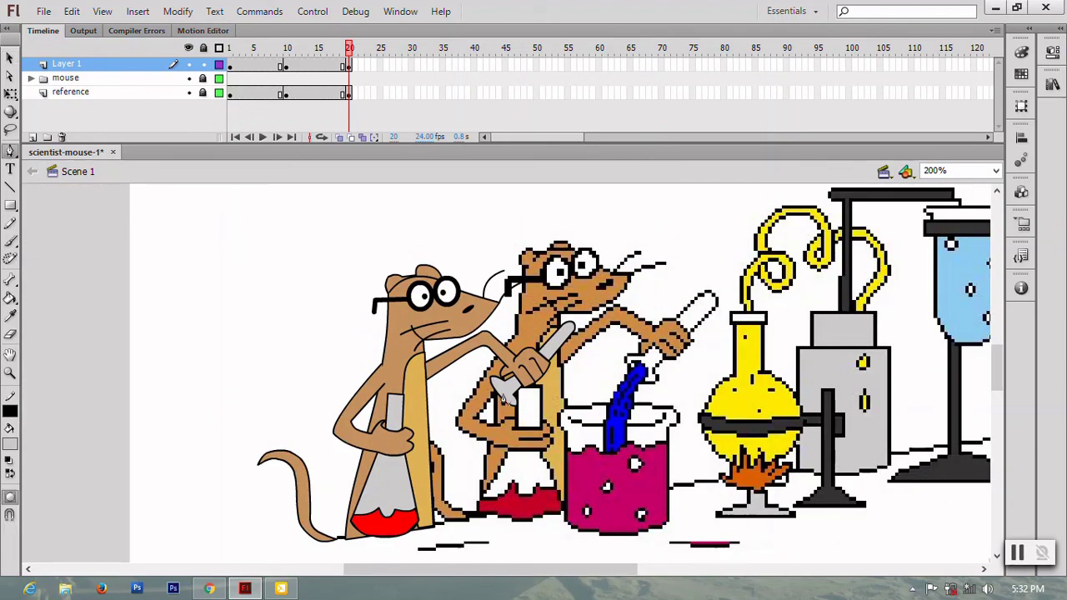
pyautogui.click(506, 394)
pyautogui.click(489, 469)
pyautogui.click(470, 464)
pyautogui.click(526, 367)
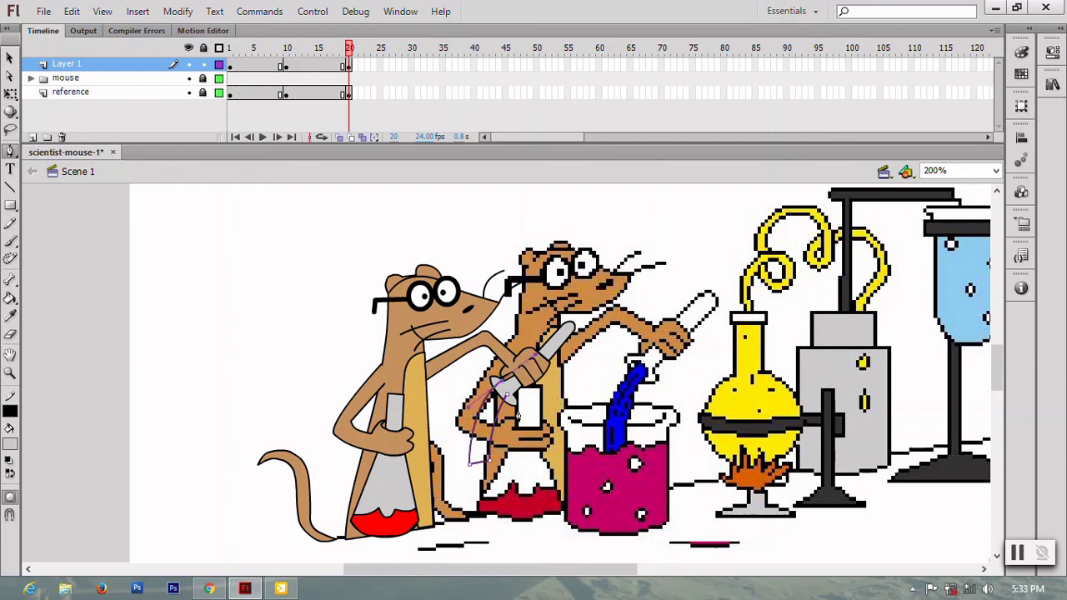
pyautogui.doubleClick(482, 421)
pyautogui.hotkey('ctrl', '=')
pyautogui.hotkey('ctrl', '=')
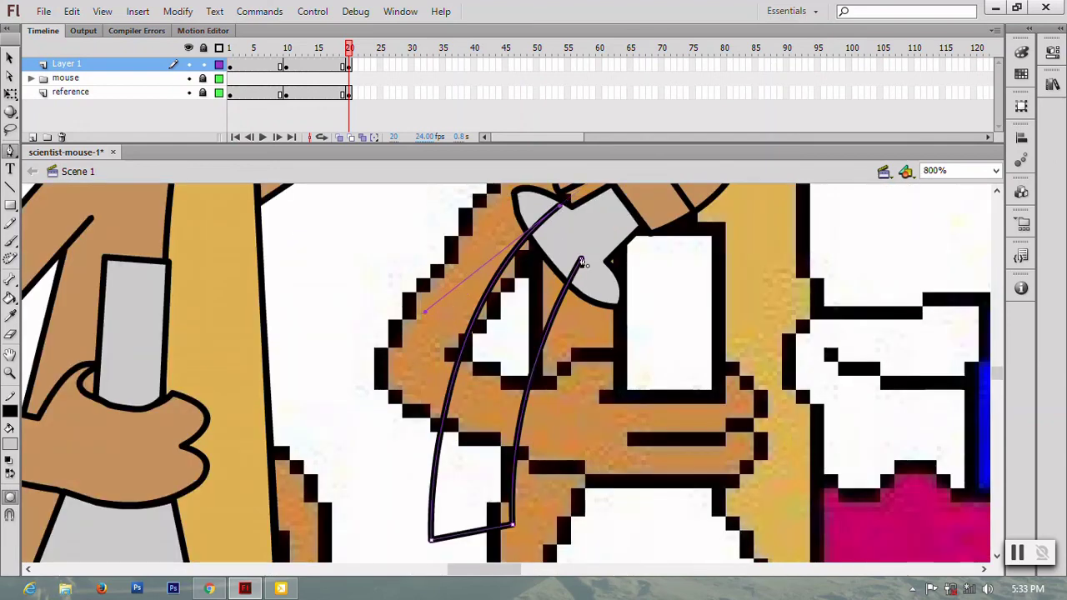
pyautogui.click(582, 261)
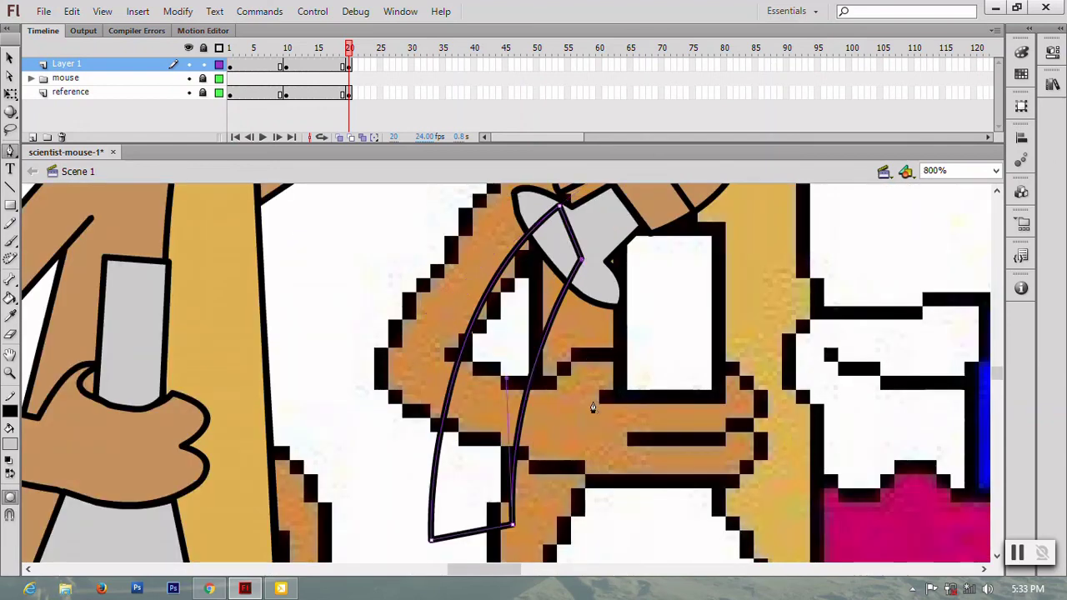
pyautogui.press('v')
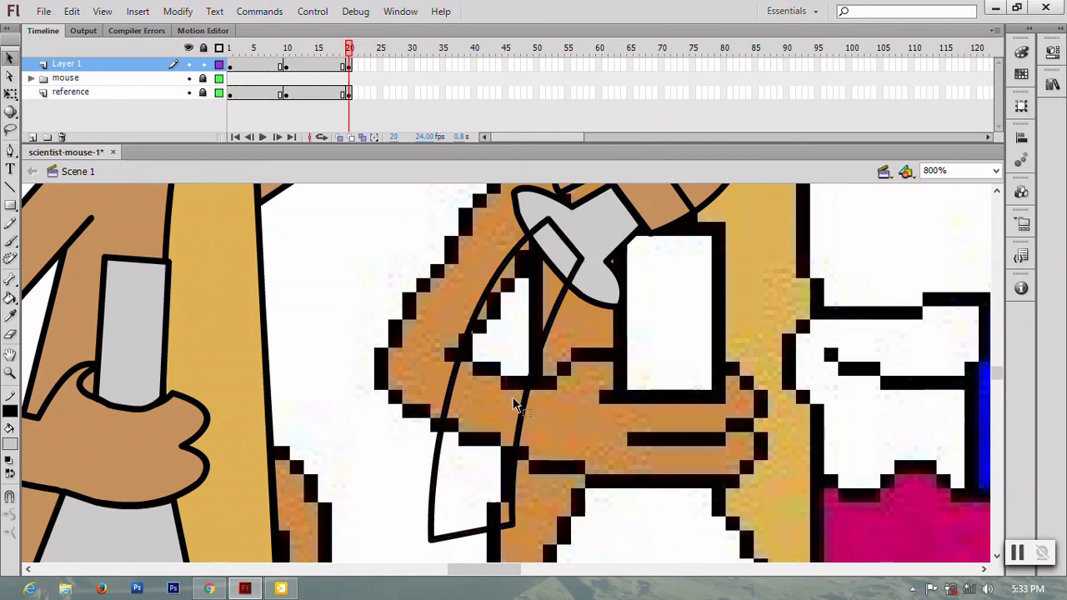
# Bend the stream's edge into a curve and fill the stream blue.
pyautogui.hotkey('ctrl', '-')
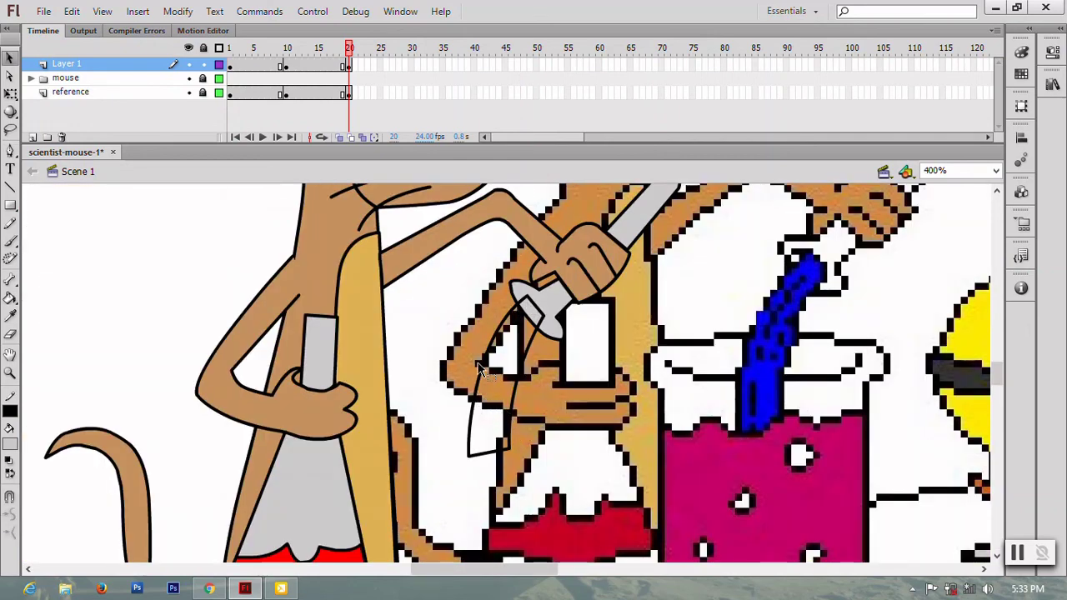
pyautogui.moveTo(479, 369); pyautogui.dragTo(514, 415)
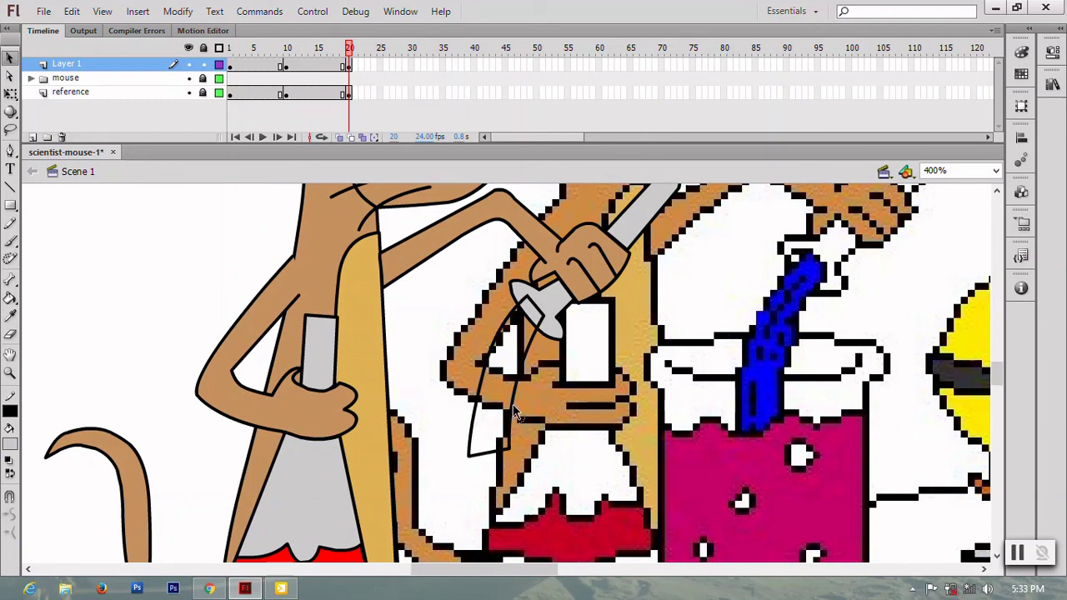
pyautogui.click(10, 444)
pyautogui.click(50, 327)
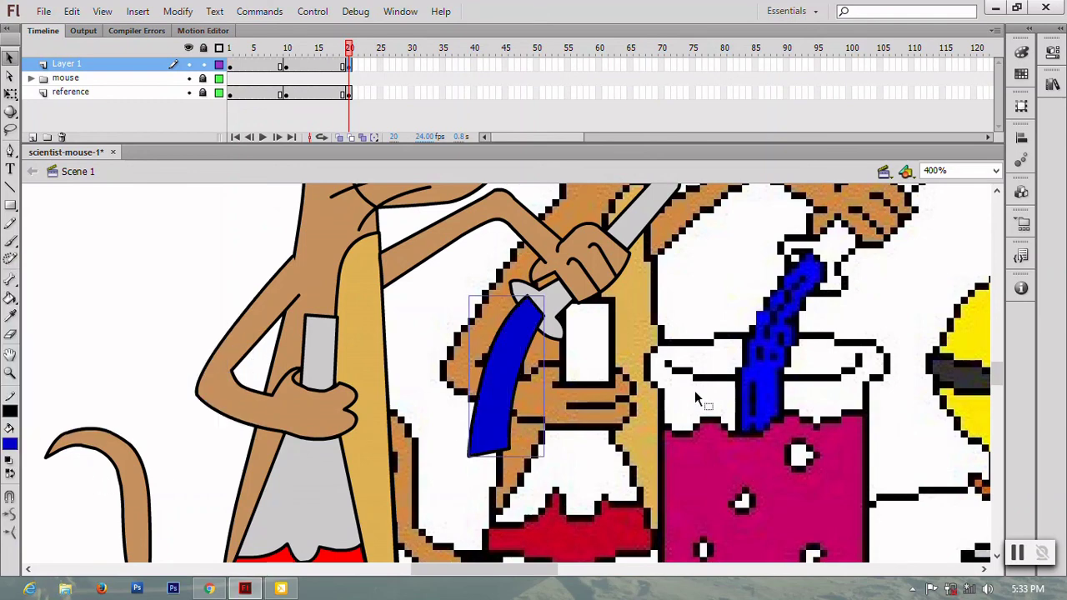
pyautogui.click(600, 386)
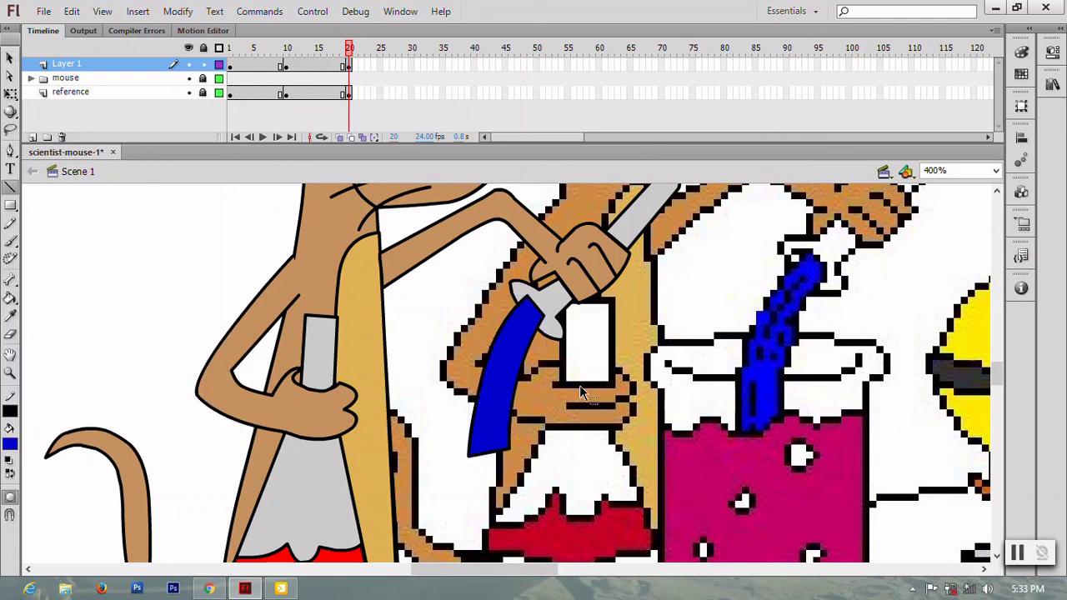
# Draw a line across the stream's top and bend it into an arc.
pyautogui.hotkey('ctrl', '=')
pyautogui.moveTo(559, 202); pyautogui.dragTo(538, 240)
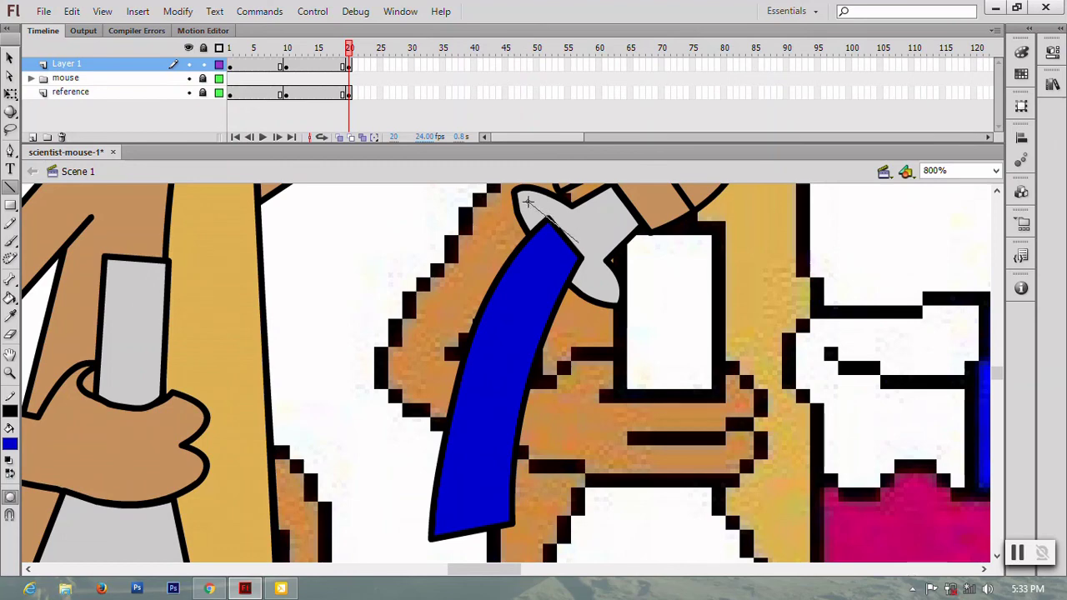
pyautogui.press('v')
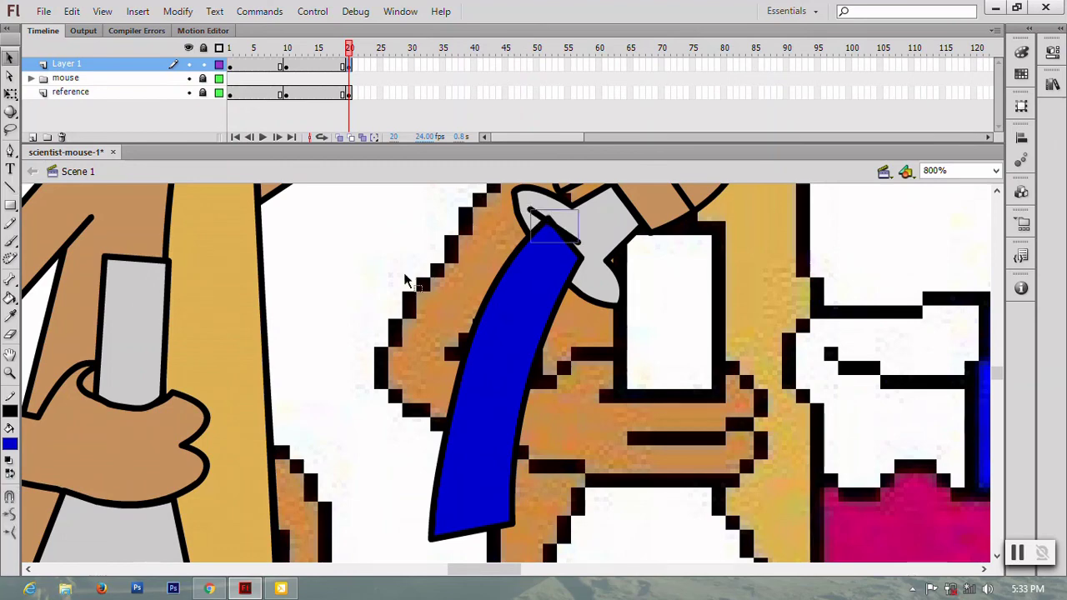
pyautogui.click(554, 222)
pyautogui.click(563, 220)
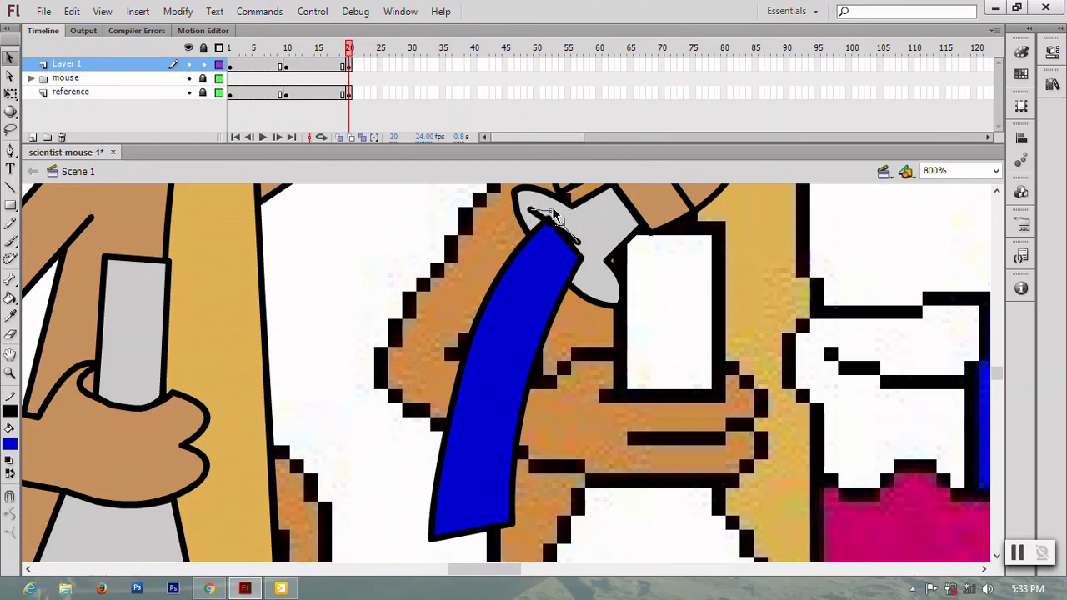
pyautogui.moveTo(527, 229)
pyautogui.mouseDown()
pyautogui.moveTo(573, 239)
pyautogui.moveTo(561, 234)
pyautogui.mouseUp()
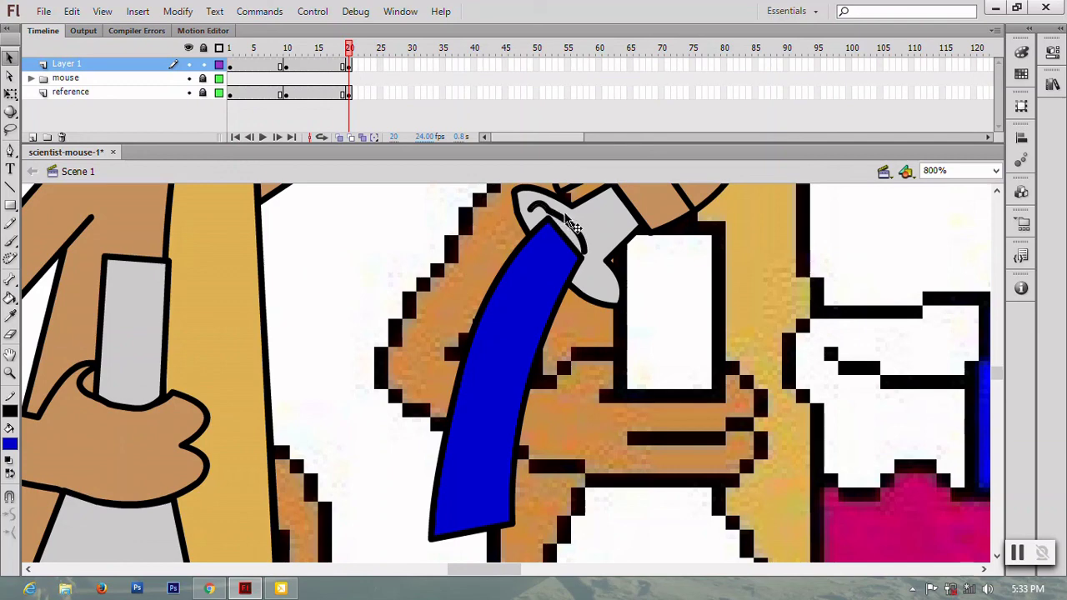
pyautogui.moveTo(560, 234); pyautogui.dragTo(544, 213)
# Draw two streak lines down the blue stream, curving the second one.
pyautogui.moveTo(547, 278); pyautogui.dragTo(487, 505)
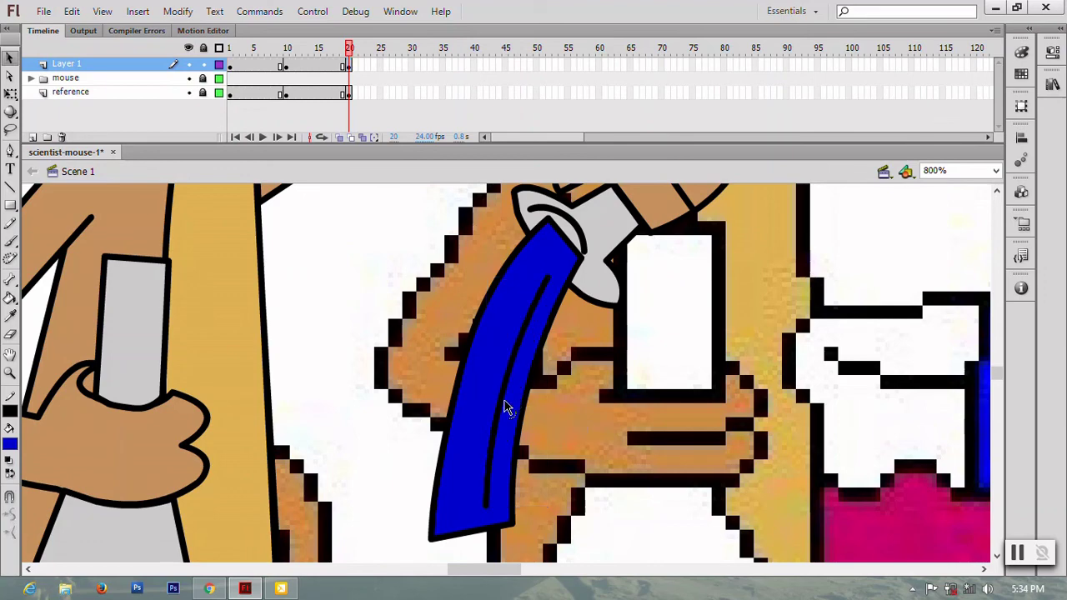
pyautogui.press('n')
pyautogui.moveTo(542, 252); pyautogui.dragTo(453, 512)
pyautogui.press('v')
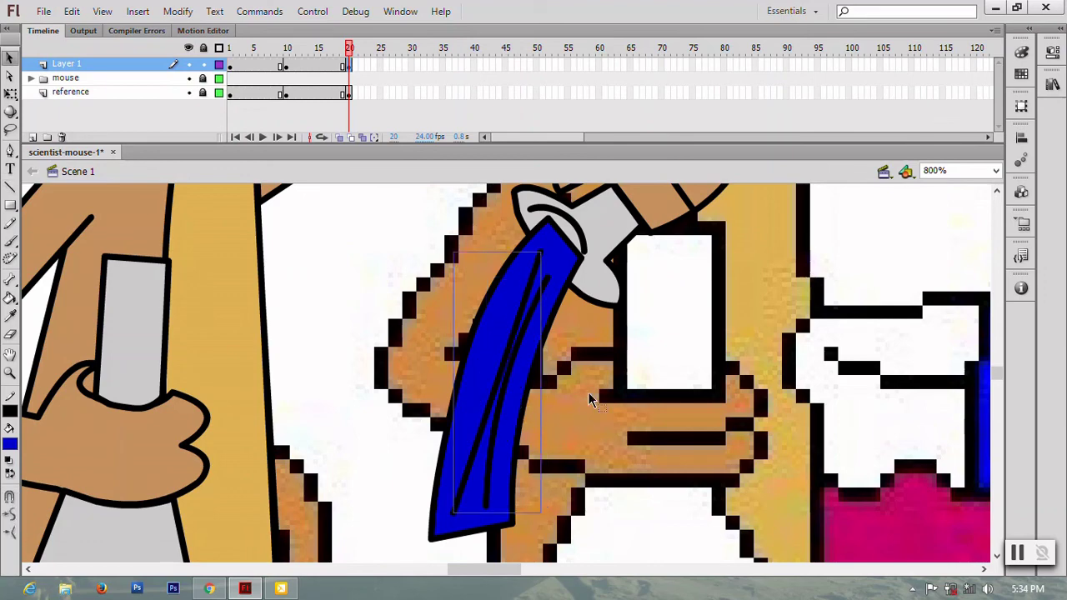
pyautogui.moveTo(515, 375); pyautogui.dragTo(491, 362)
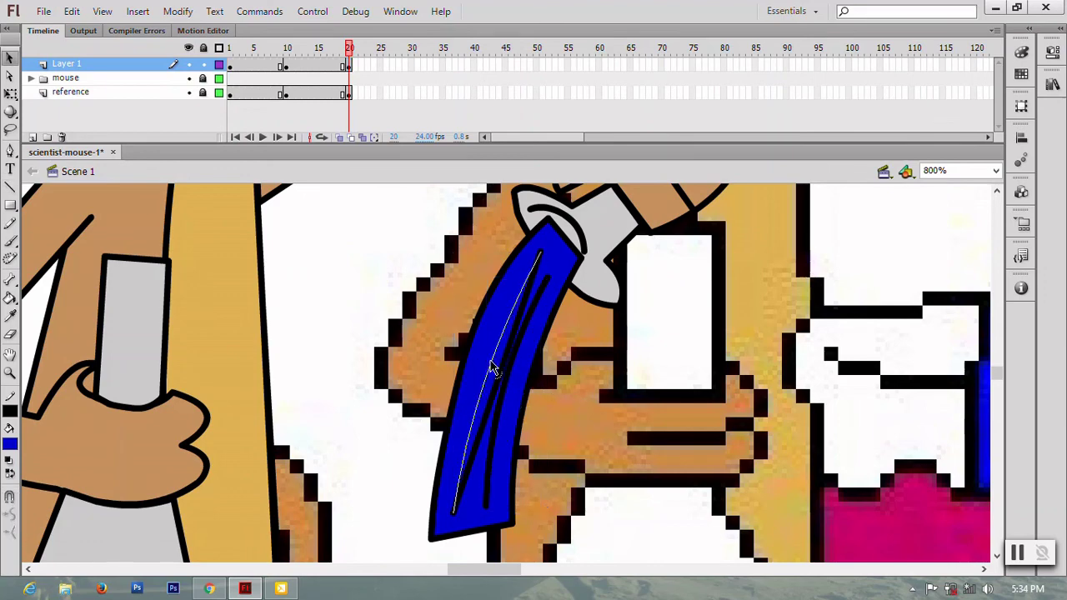
# Reshape the grey nozzle's rim into a smooth ellipse at the tube's mouth.
pyautogui.hotkey('ctrl', '-')
pyautogui.hotkey('ctrl', '-')
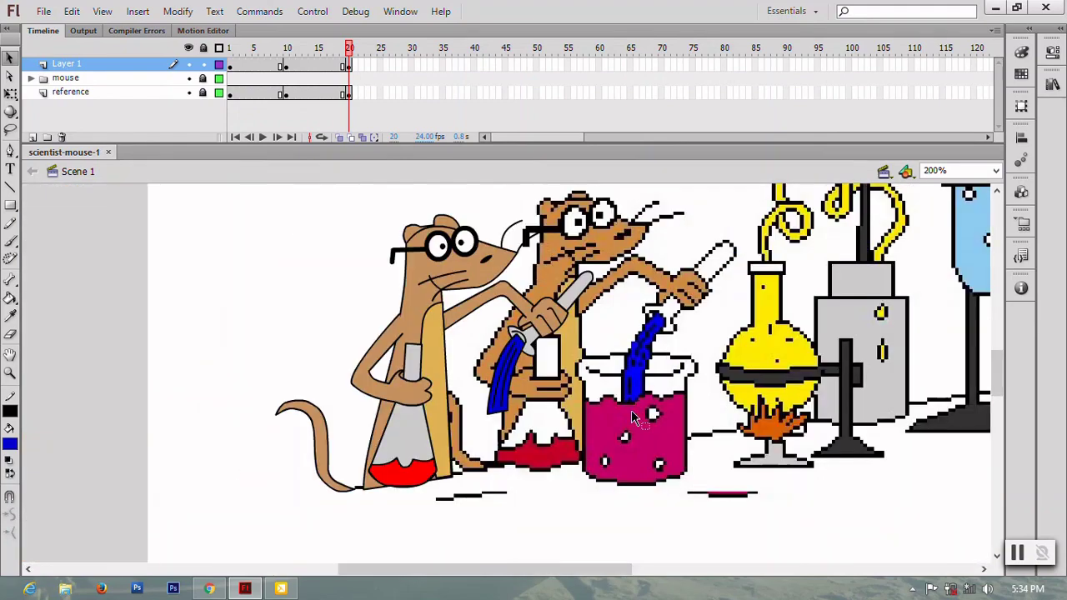
pyautogui.hotkey('ctrl', '=')
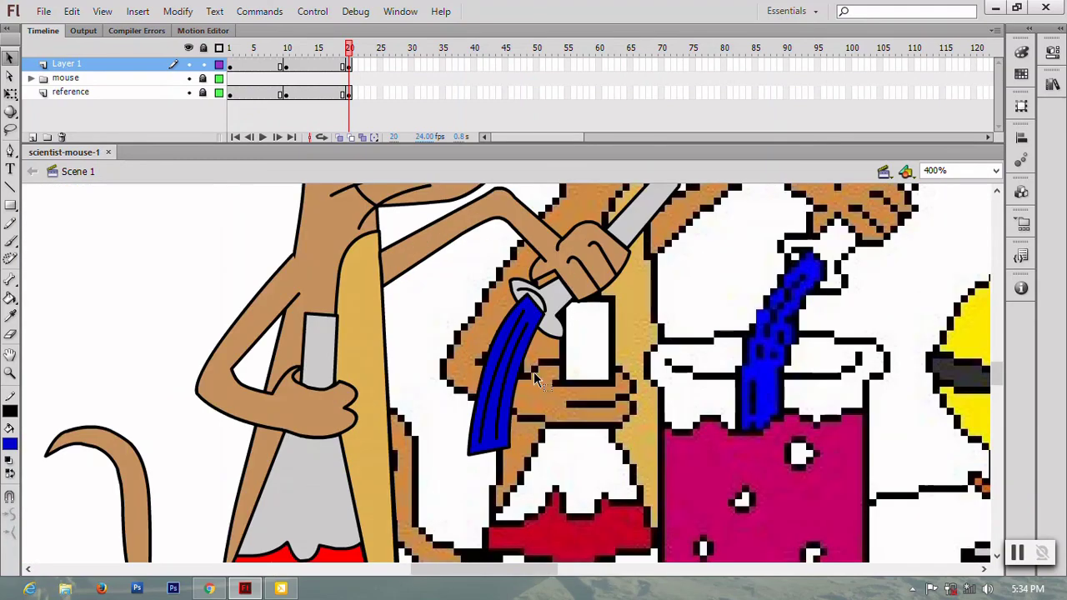
pyautogui.hotkey('ctrl', '=')
pyautogui.moveTo(591, 260); pyautogui.dragTo(591, 382)
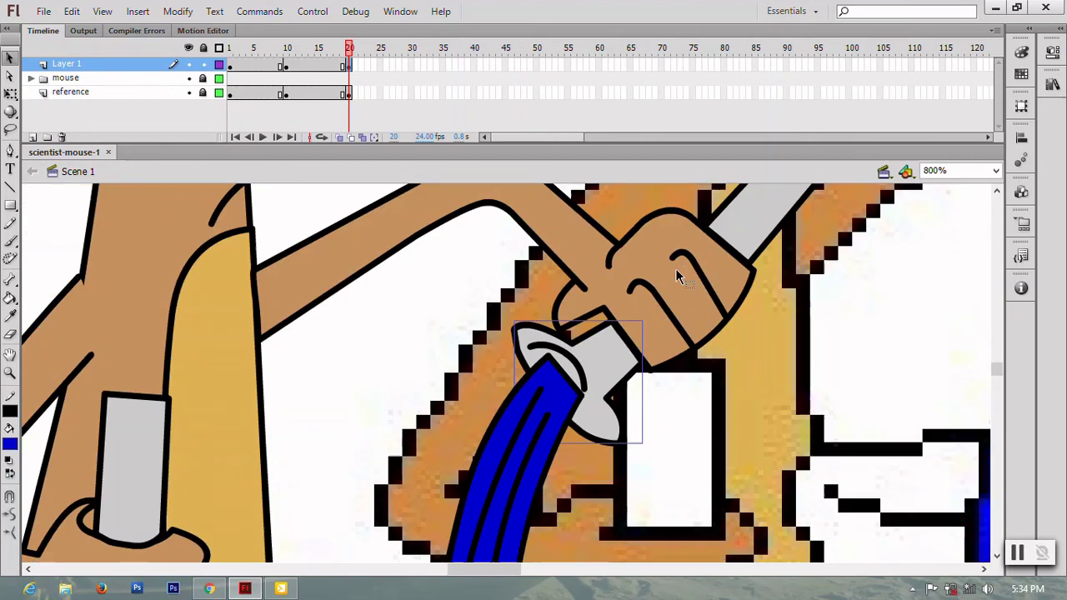
pyautogui.click(582, 350)
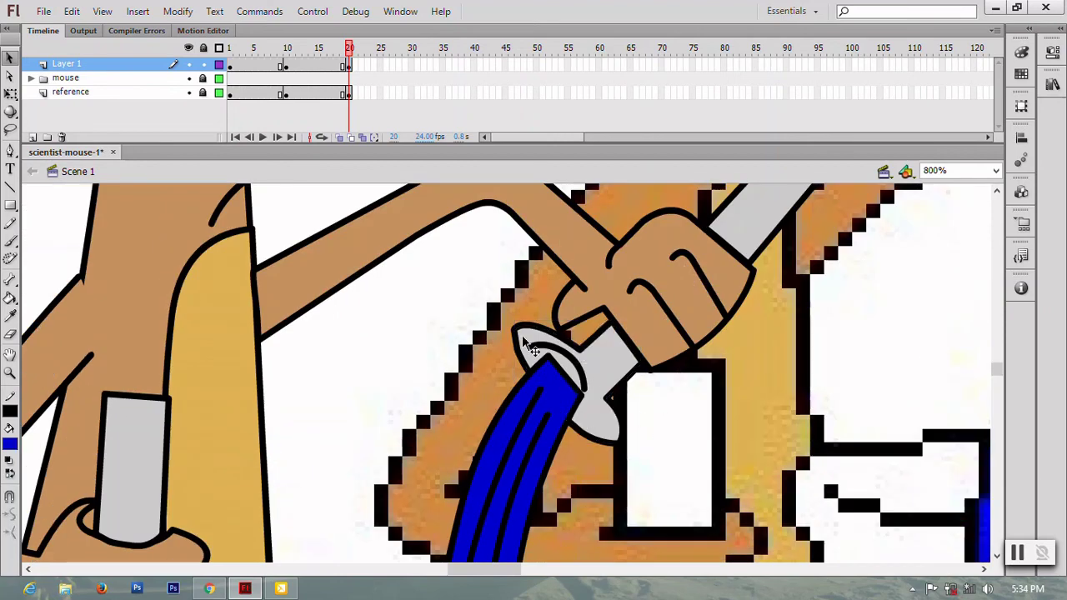
pyautogui.moveTo(518, 334)
pyautogui.mouseDown()
pyautogui.moveTo(538, 336)
pyautogui.moveTo(525, 357)
pyautogui.mouseUp()
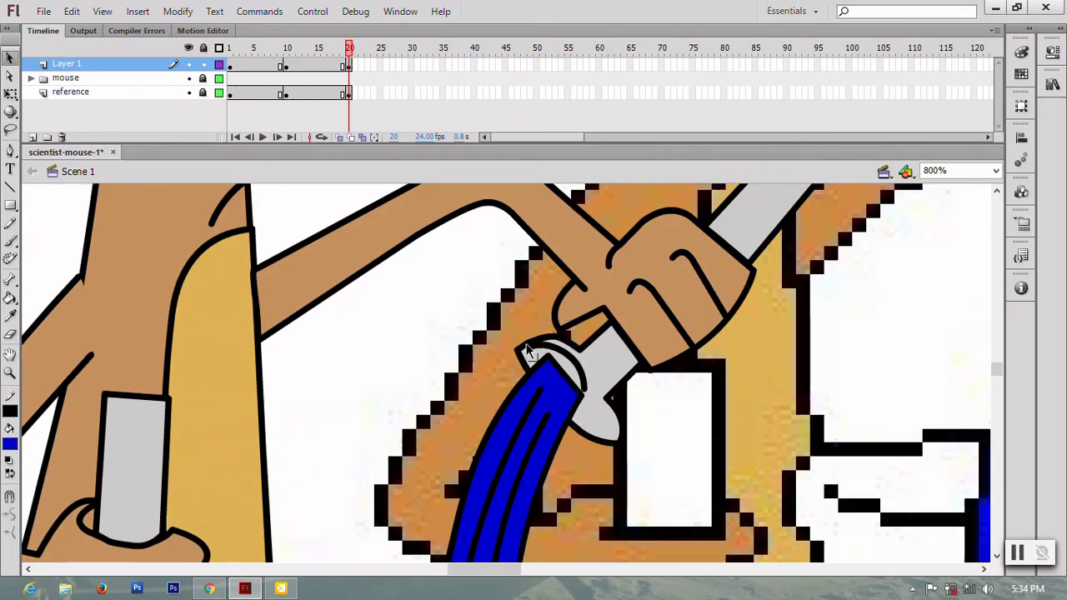
pyautogui.click(525, 357)
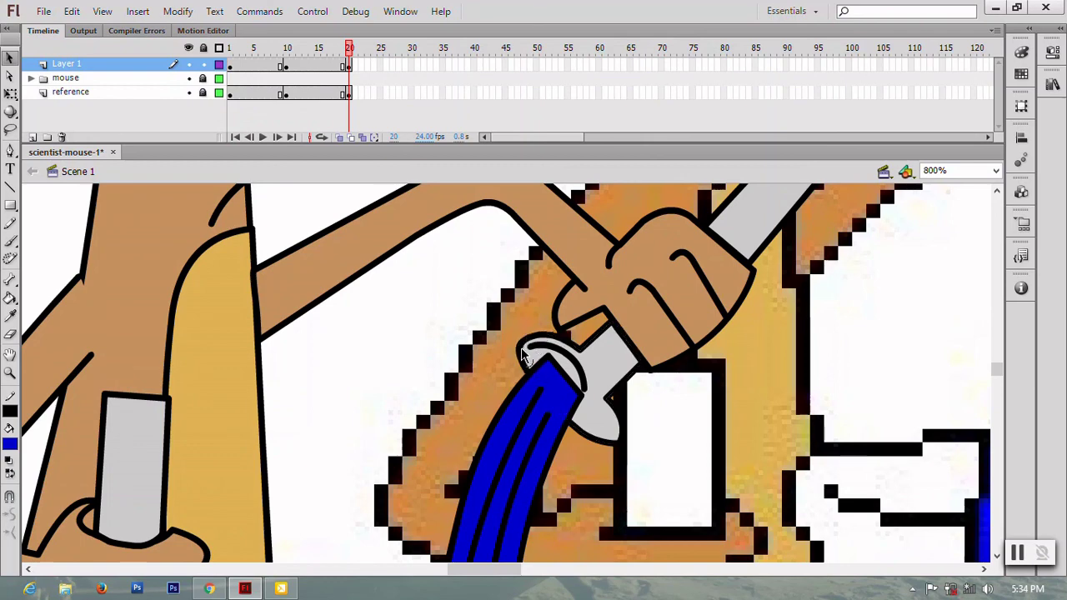
pyautogui.moveTo(529, 352); pyautogui.dragTo(526, 353)
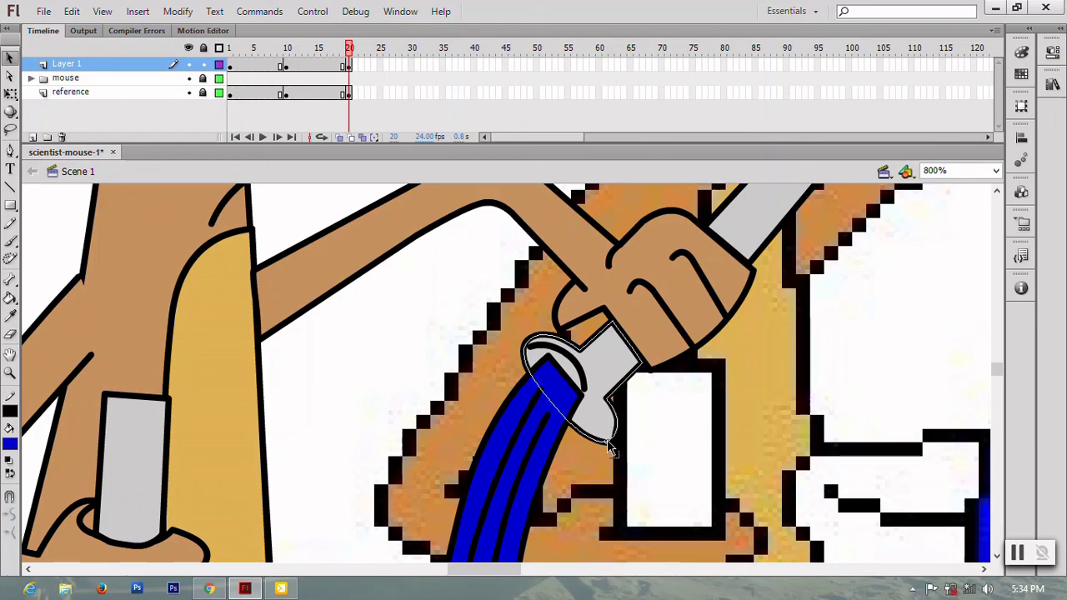
pyautogui.click(665, 449)
pyautogui.scroll(1, 653, 482)
pyautogui.scroll(-3, 651, 488)
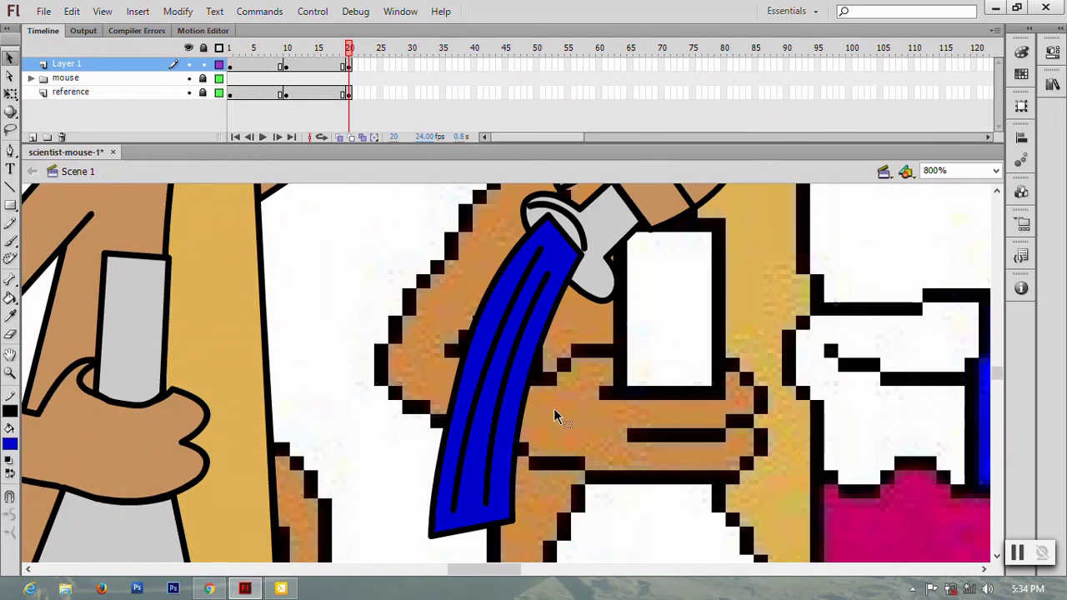
pyautogui.hotkey('ctrl', '-')
pyautogui.hotkey('ctrl', '-')
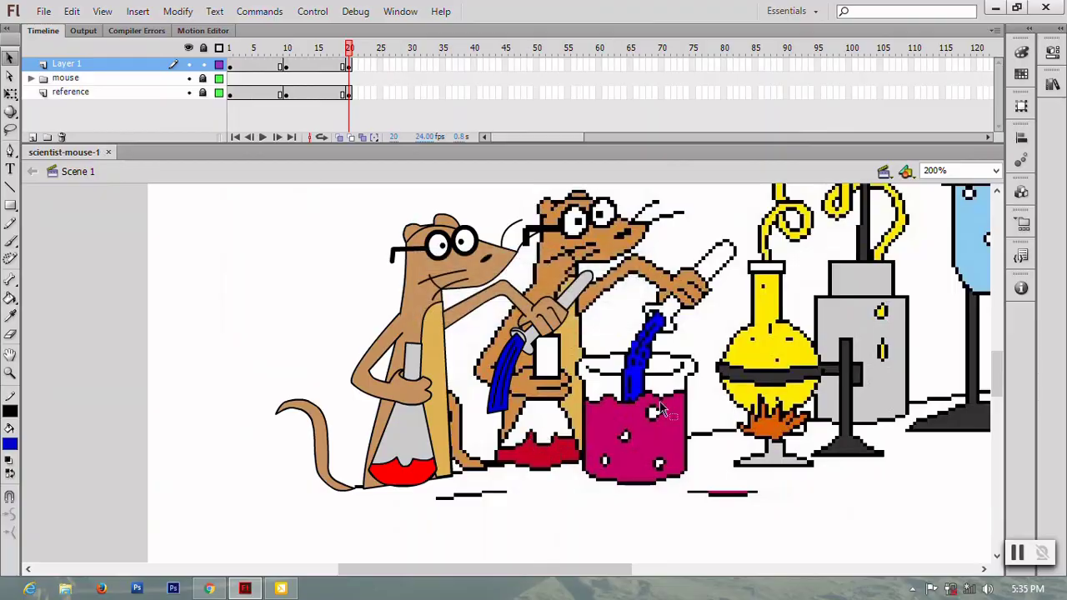